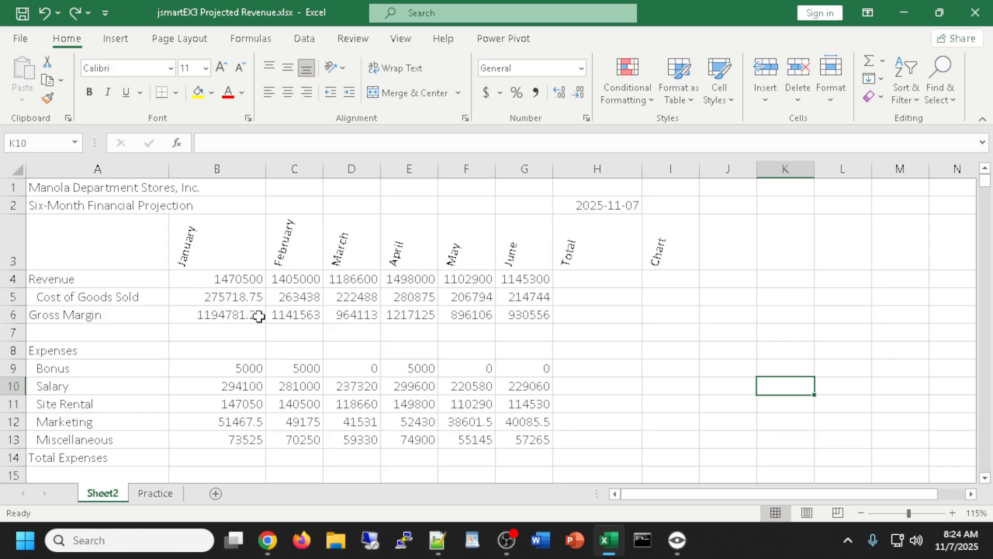
AutoSum H4:H6 to total January–June for Revenue, Cost of Goods Sold and Gross Margin
drag(246, 280, 443, 284)
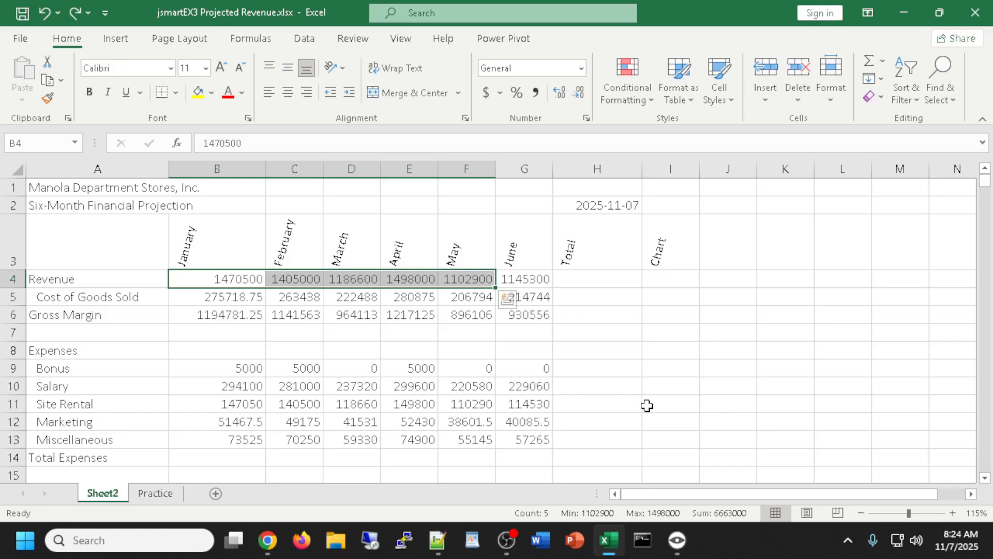
scroll(647, 405, down, 1)
scroll(647, 405, up, 1)
click(600, 247)
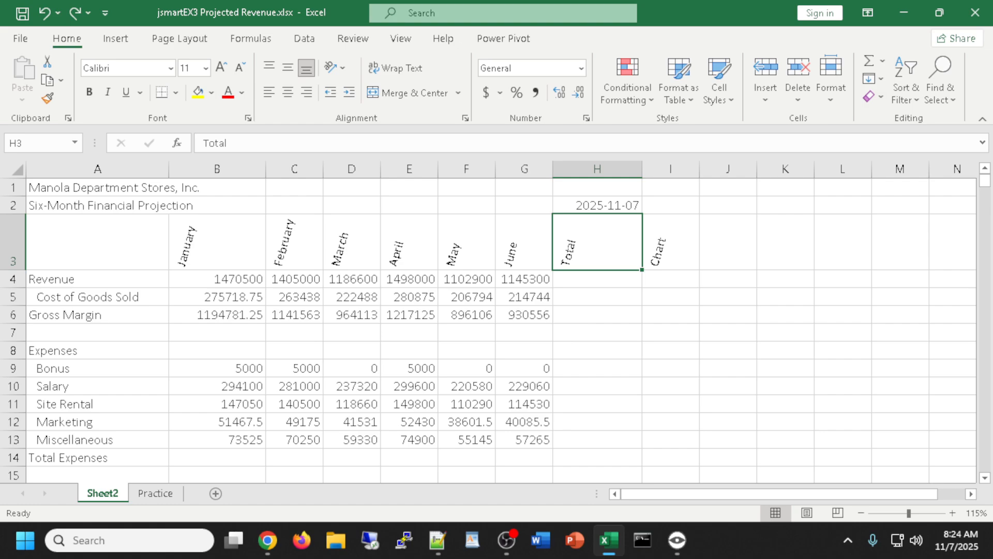
key(alt+Tab)
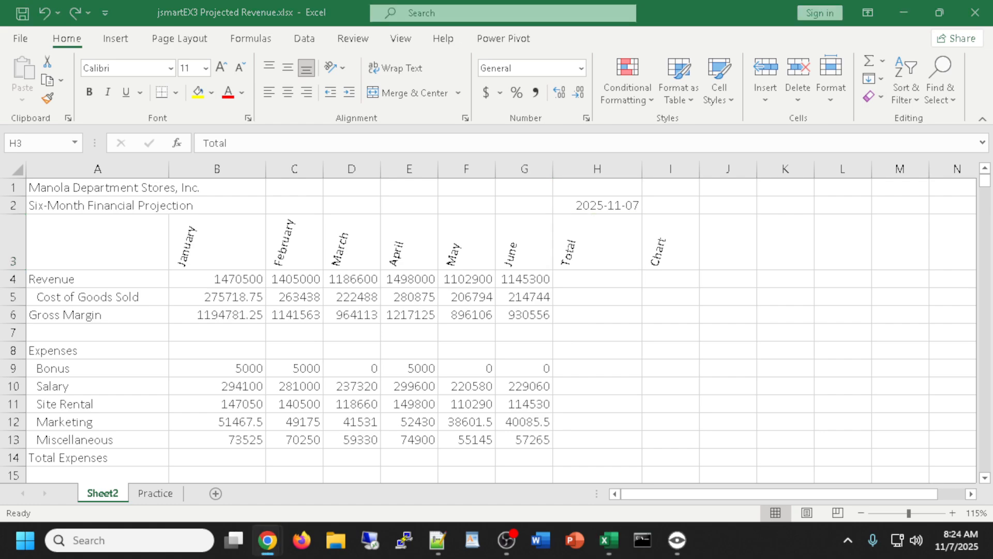
key(alt+Tab)
click(585, 279)
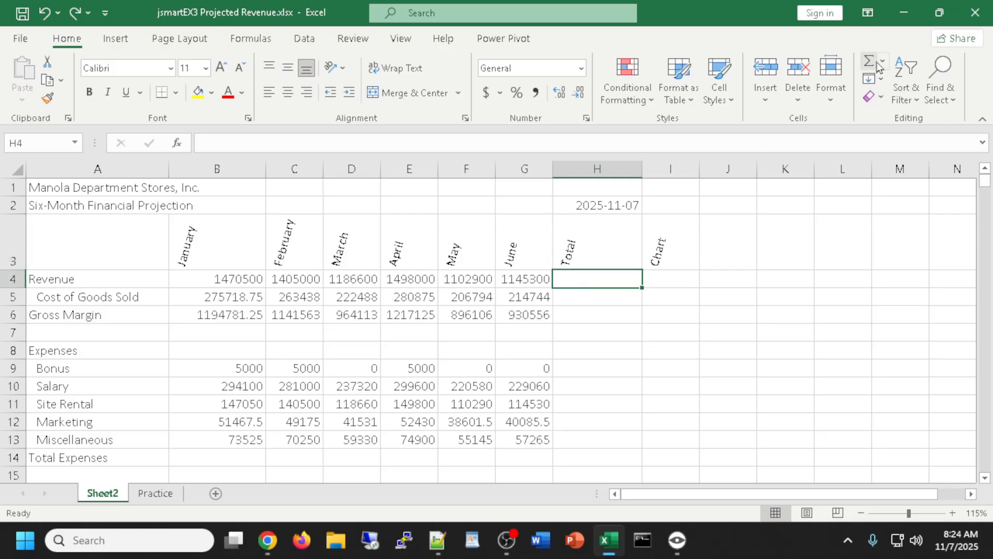
click(609, 298)
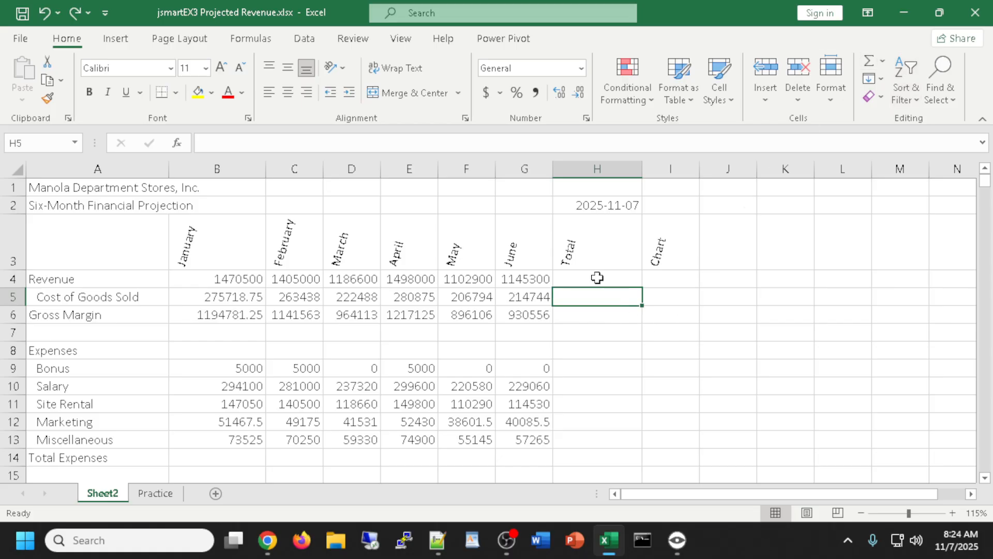
drag(598, 277, 598, 323)
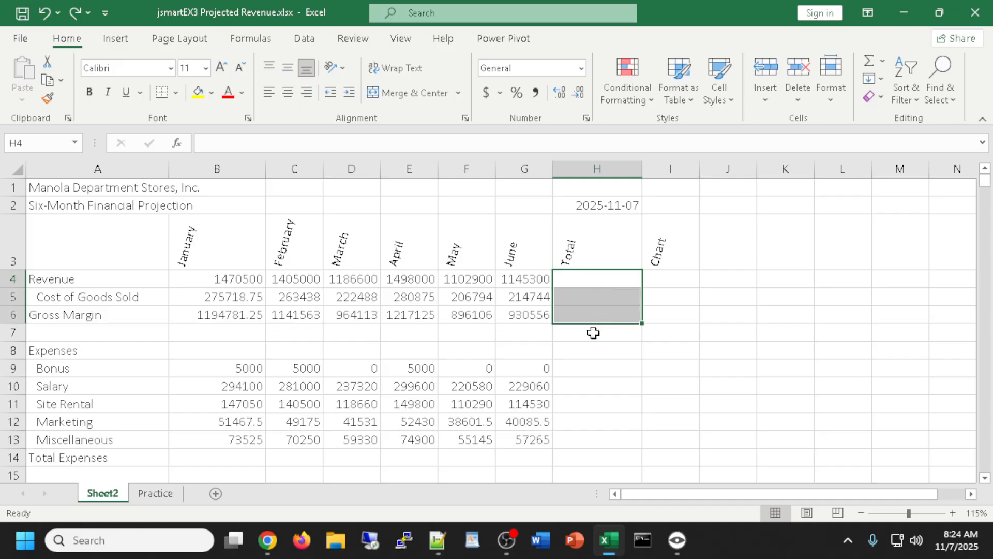
click(869, 62)
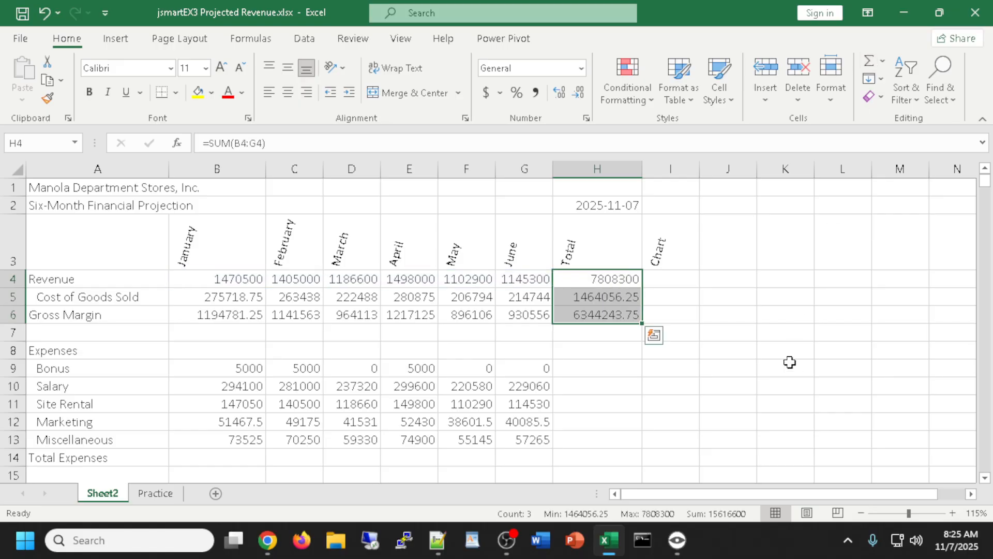
click(607, 386)
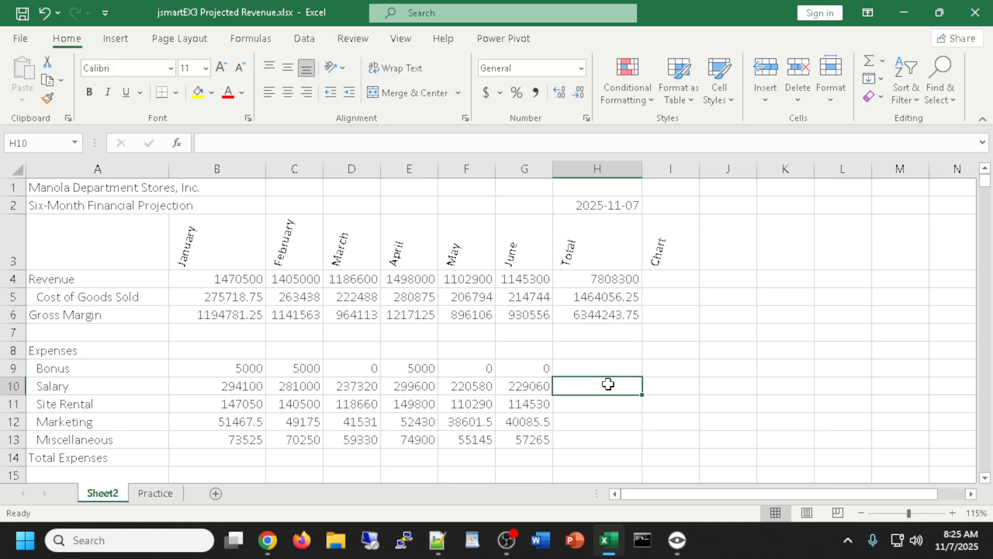
Check the =SUM formulas in H4, H5 and H6 without changing them
double_click(605, 281)
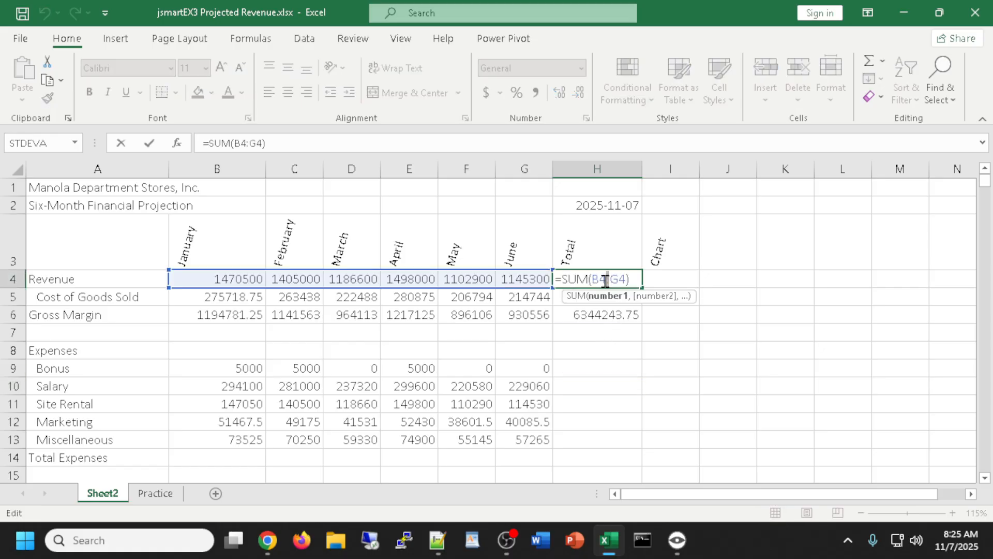
key(Escape)
double_click(603, 297)
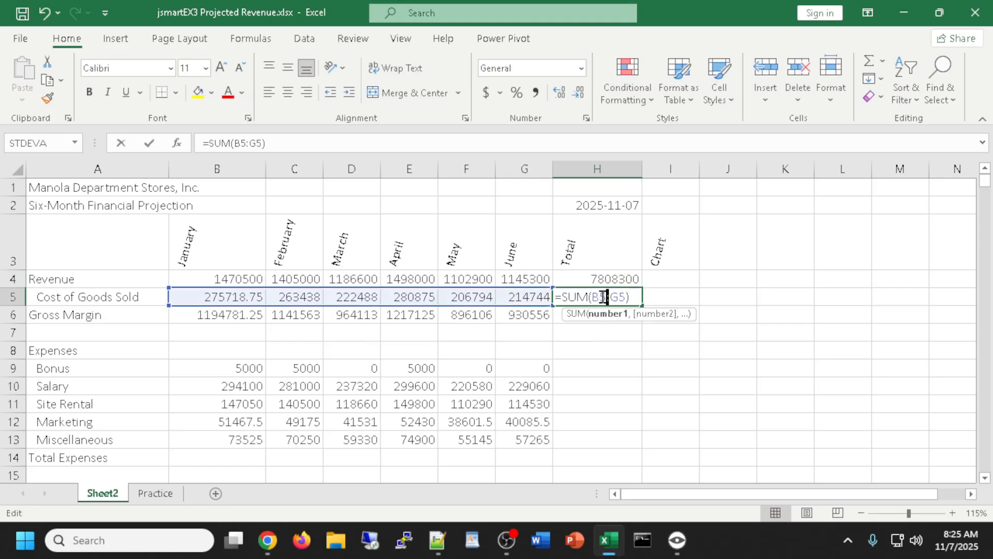
key(Escape)
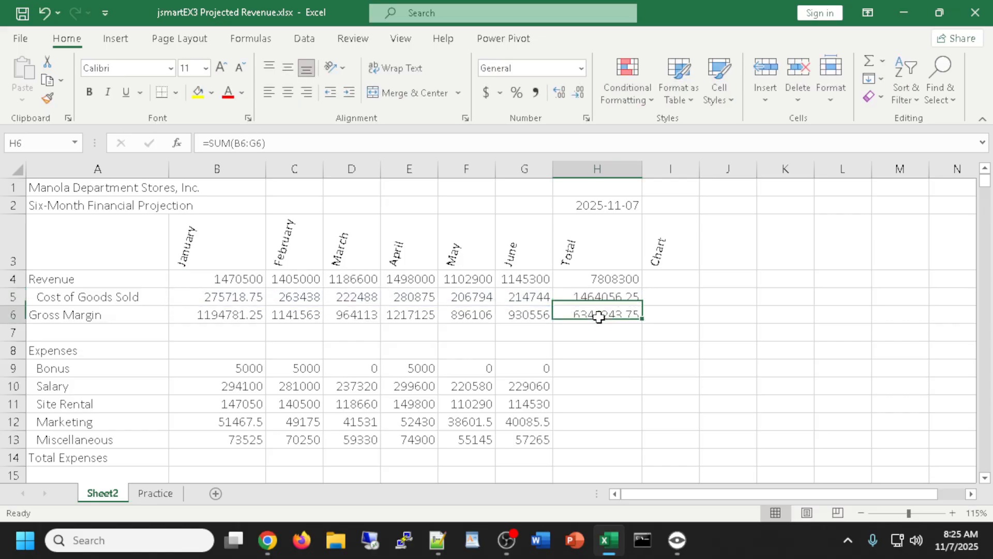
double_click(600, 315)
key(Escape)
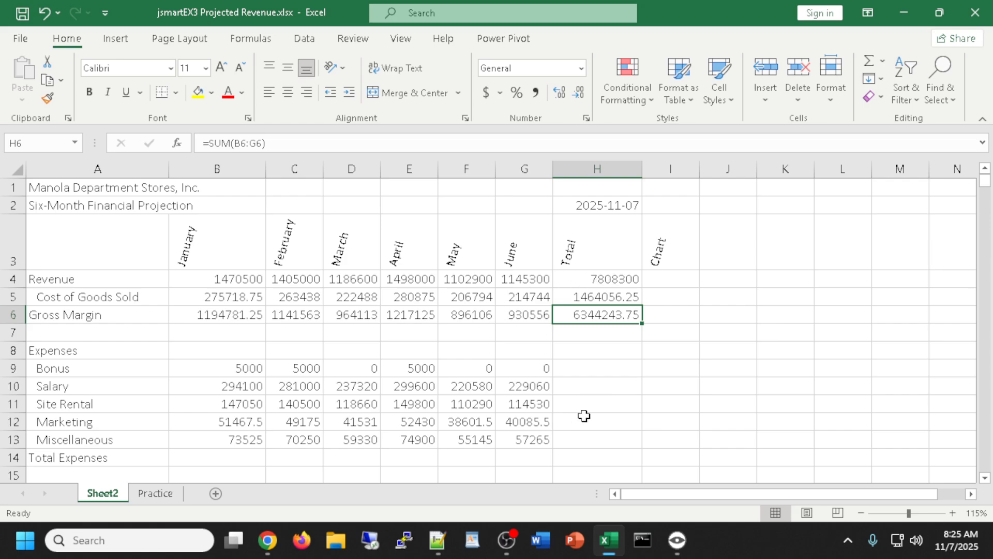
AutoSum H9:H13 to total expense rows Bonus through Miscellaneous, checking H9 and H10
drag(594, 368, 595, 440)
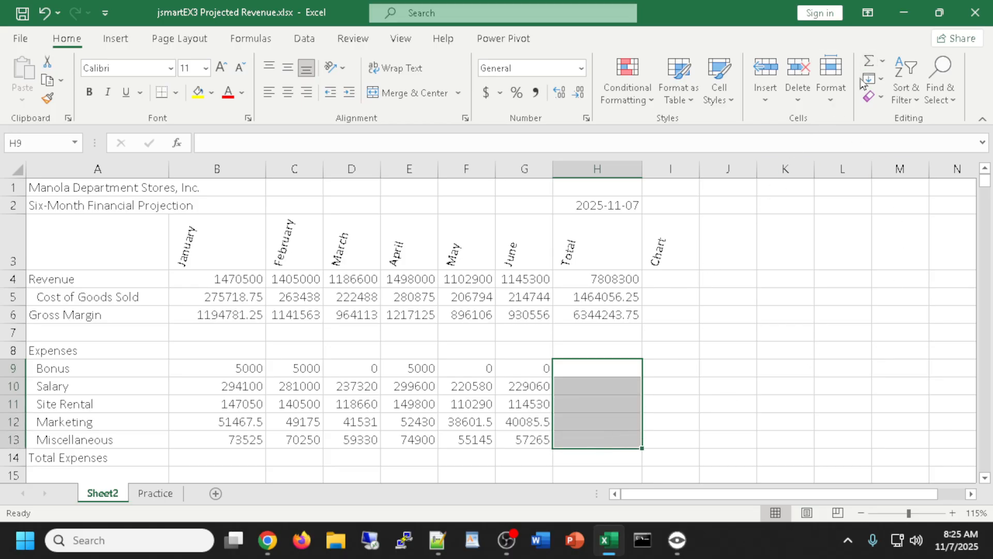
click(871, 63)
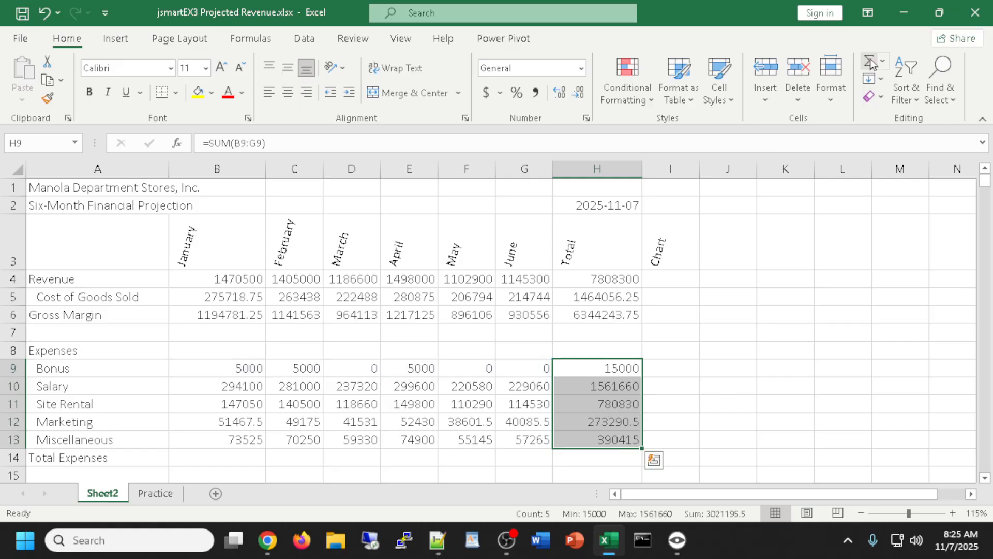
click(725, 400)
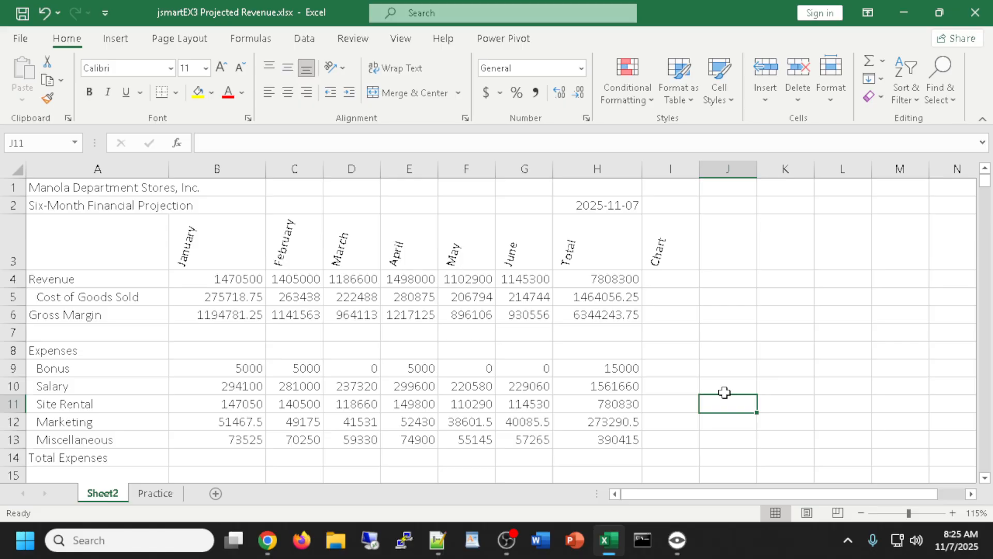
click(596, 366)
click(594, 388)
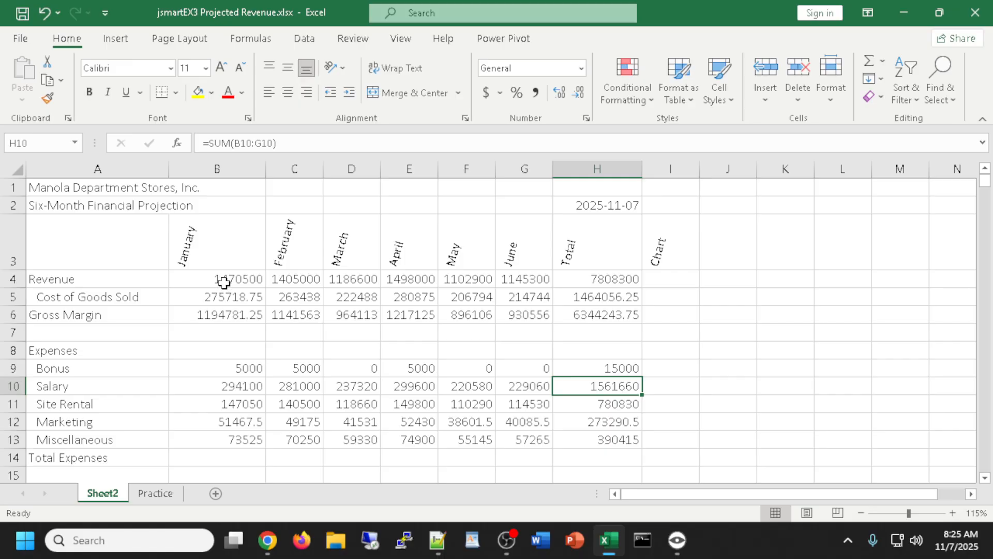
scroll(253, 404, down, 1)
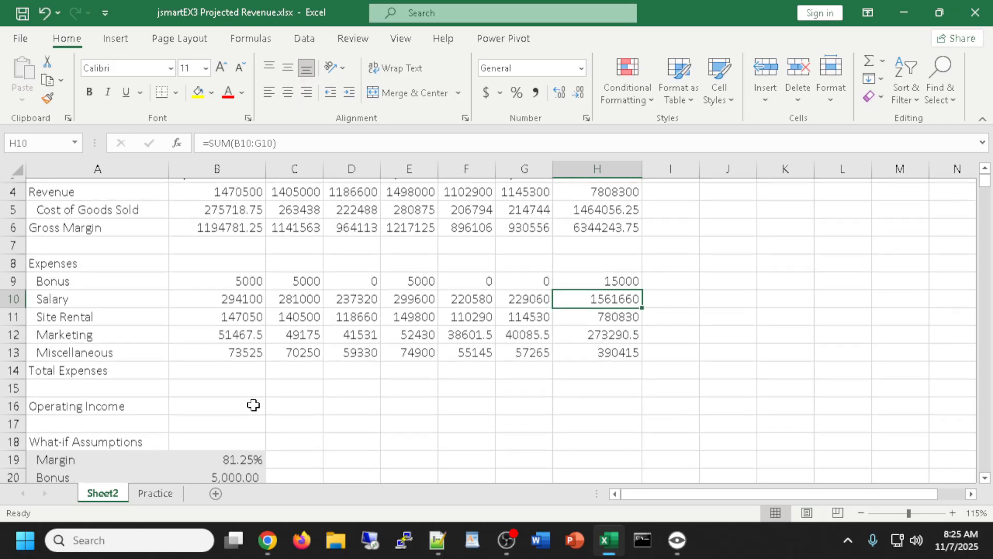
scroll(254, 404, up, 1)
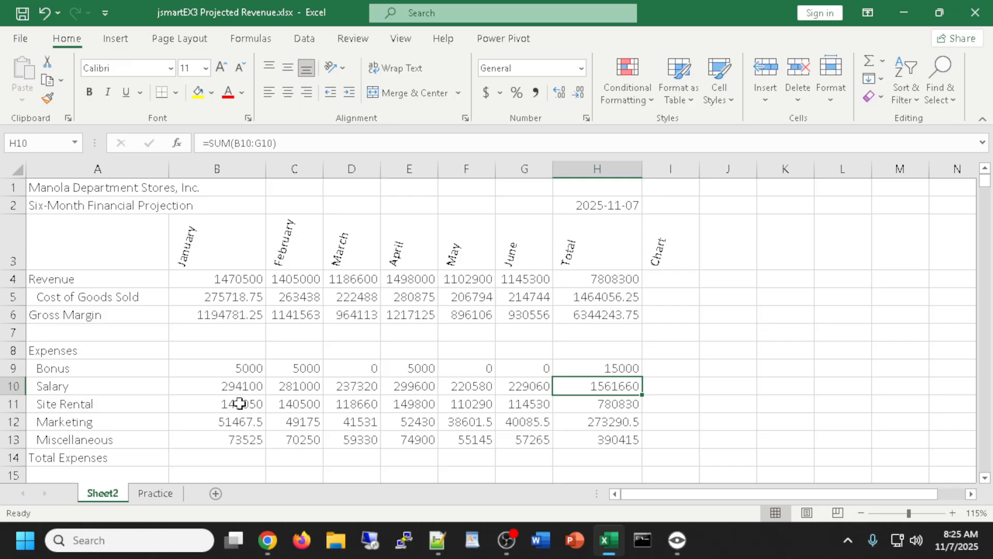
click(239, 406)
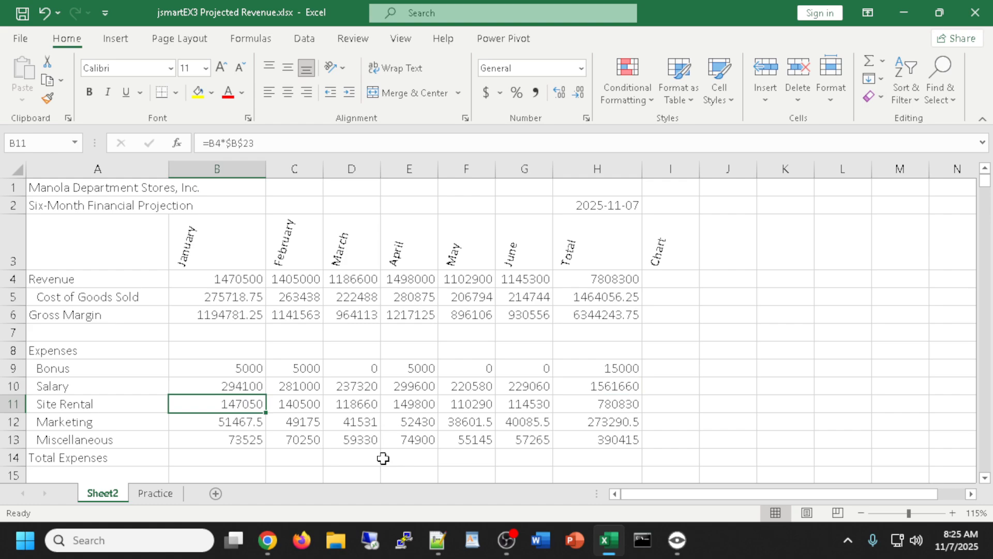
double_click(206, 404)
scroll(244, 444, down, 1)
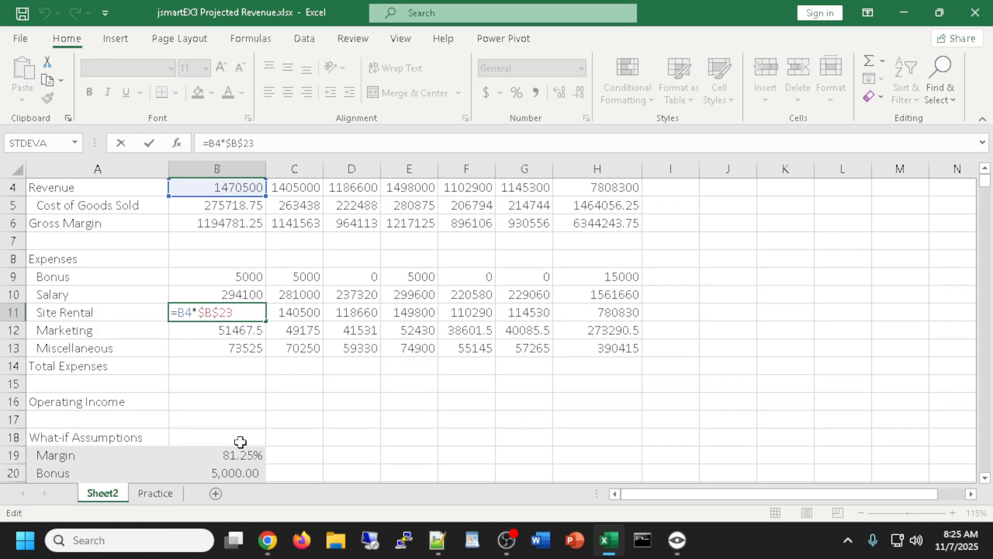
scroll(258, 383, down, 1)
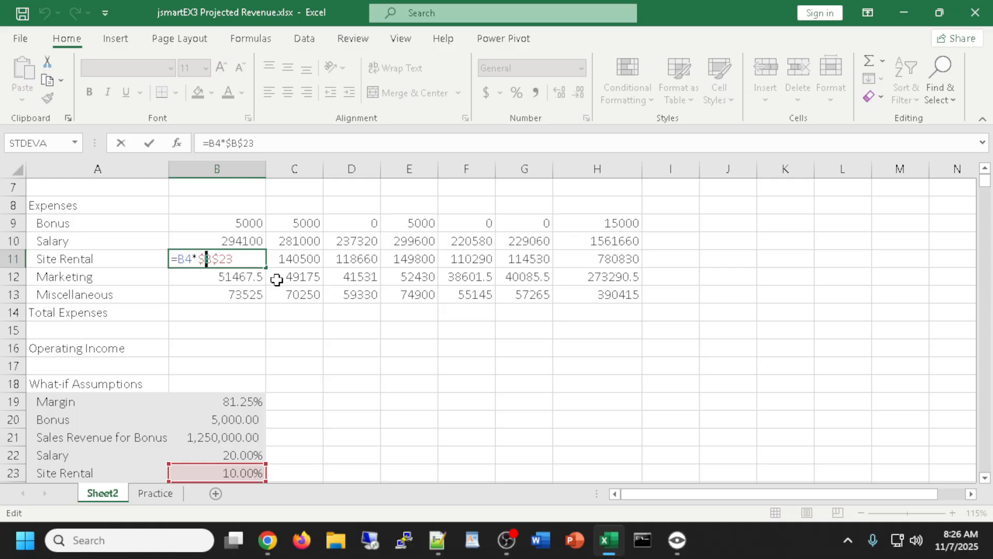
key(Return)
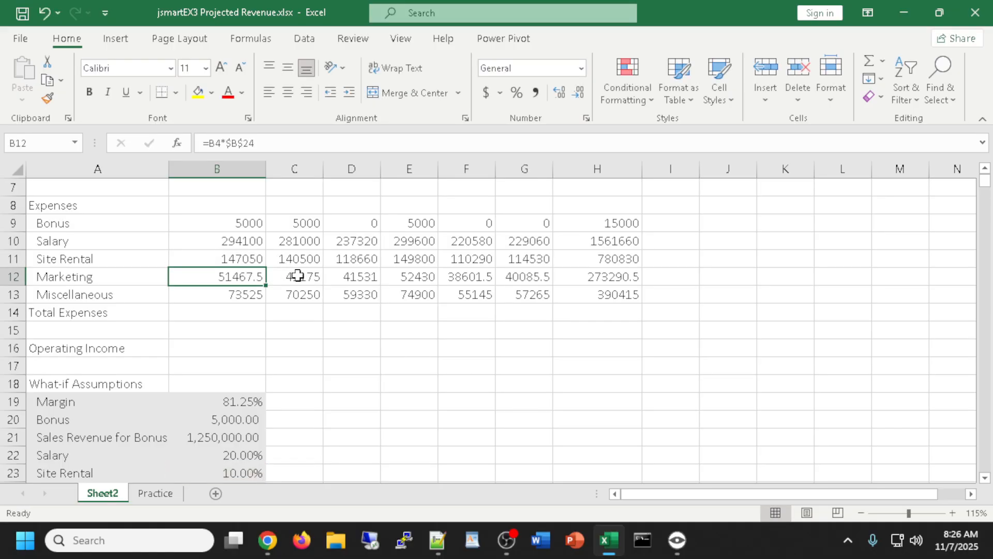
double_click(243, 274)
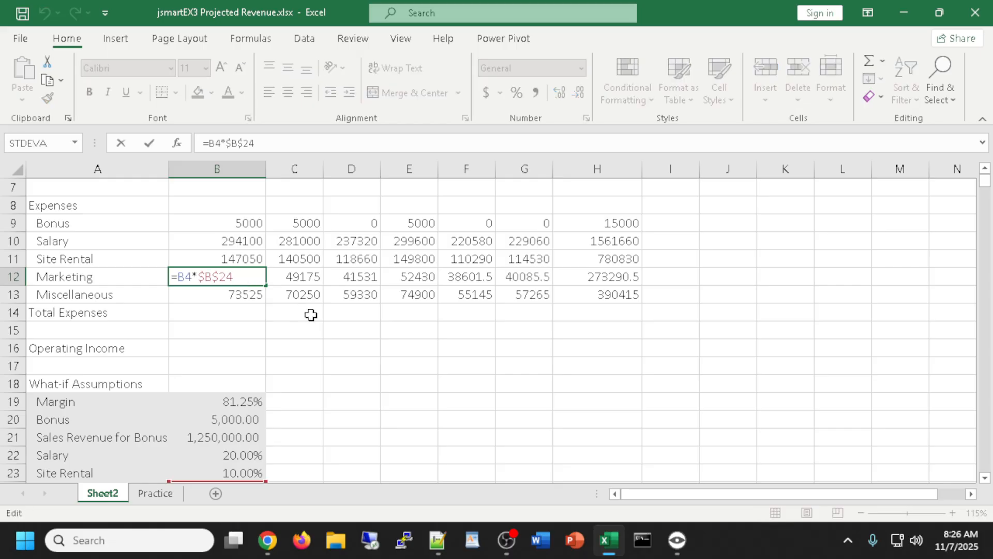
scroll(381, 331, down, 1)
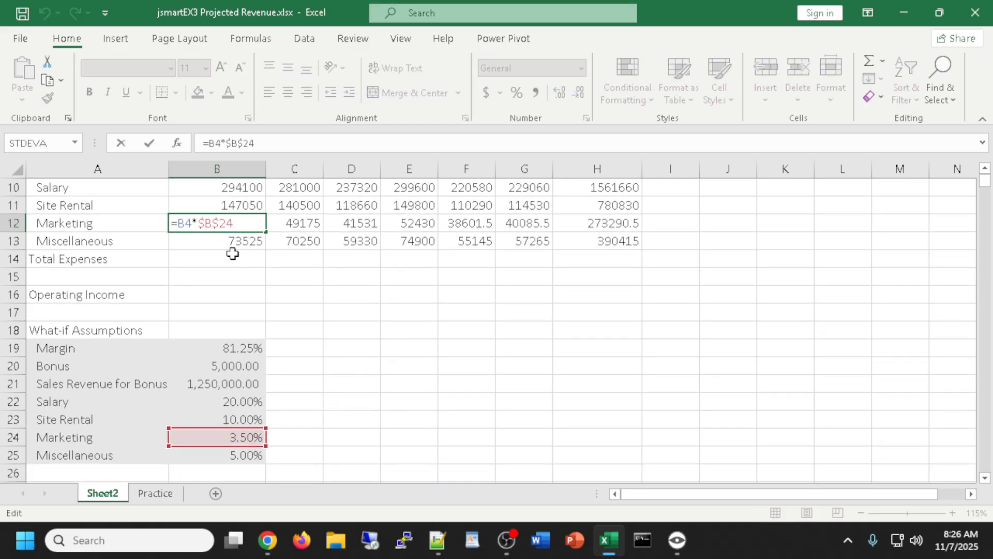
key(Return)
double_click(217, 238)
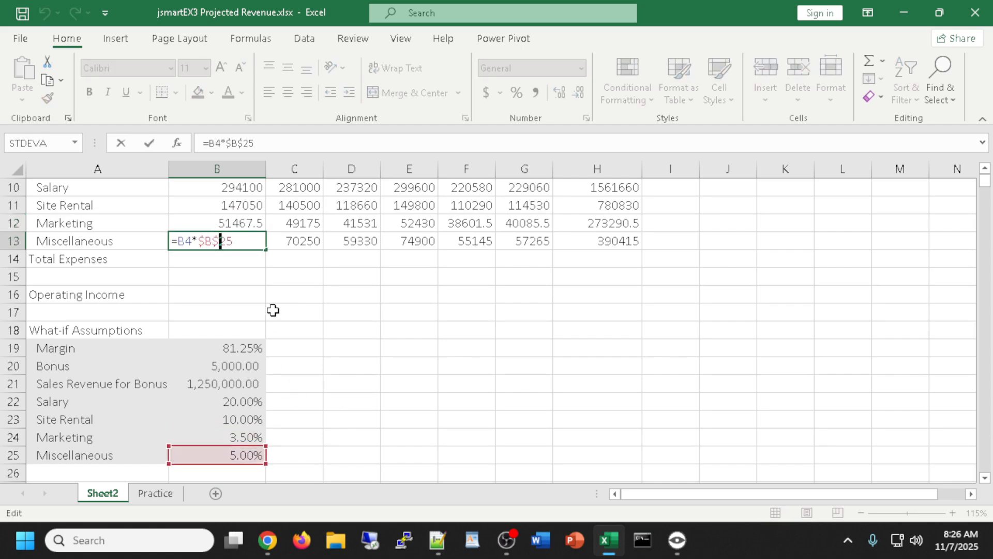
scroll(270, 309, up, 1)
click(226, 225)
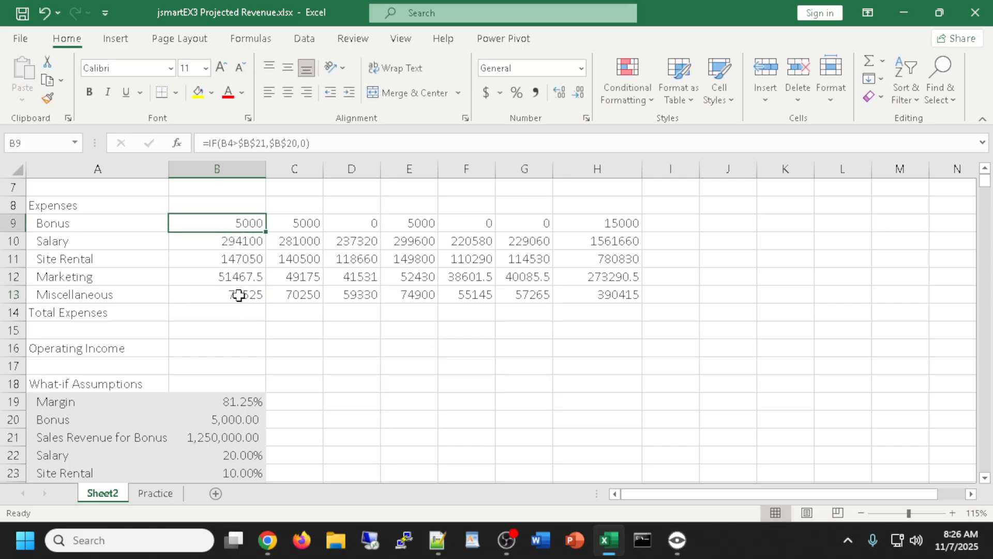
double_click(224, 222)
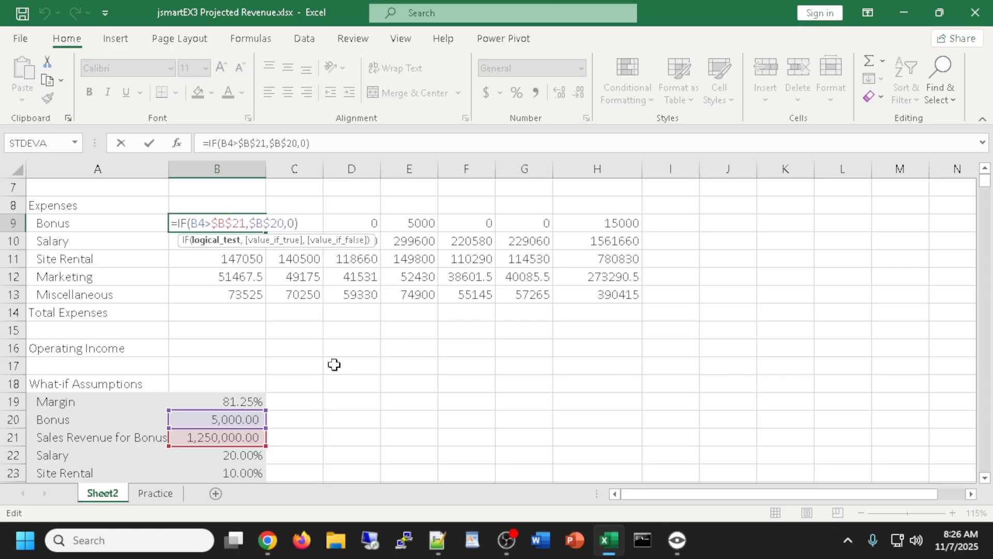
click(288, 335)
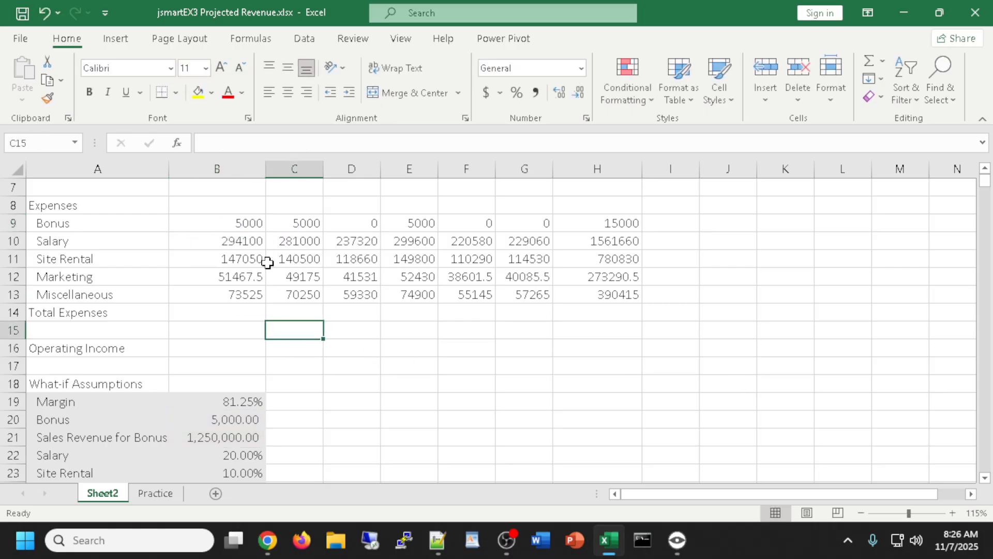
Enter =IF(B4>$B$21,$B$20,0) in B9 so January's bonus depends on the revenue threshold
click(219, 222)
key(Delete)
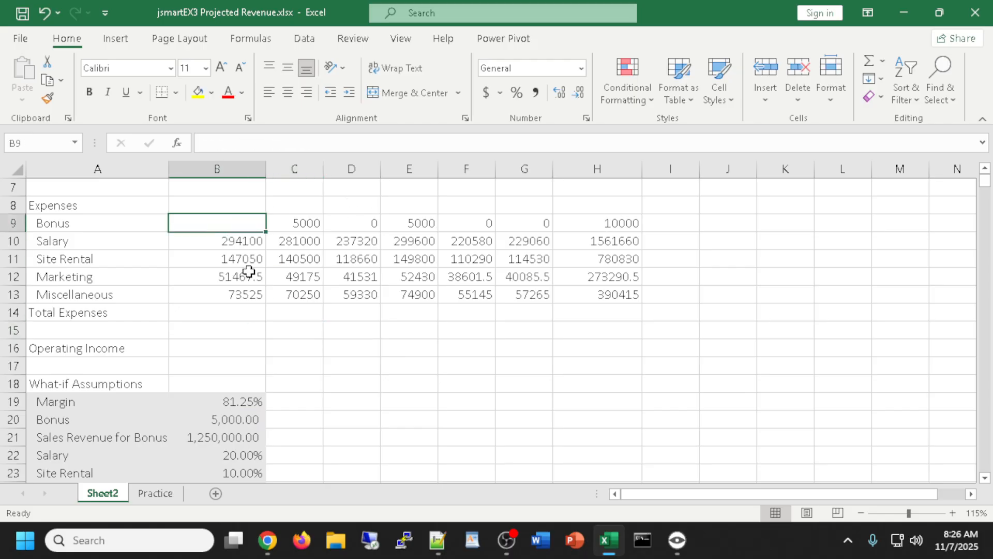
text(=)
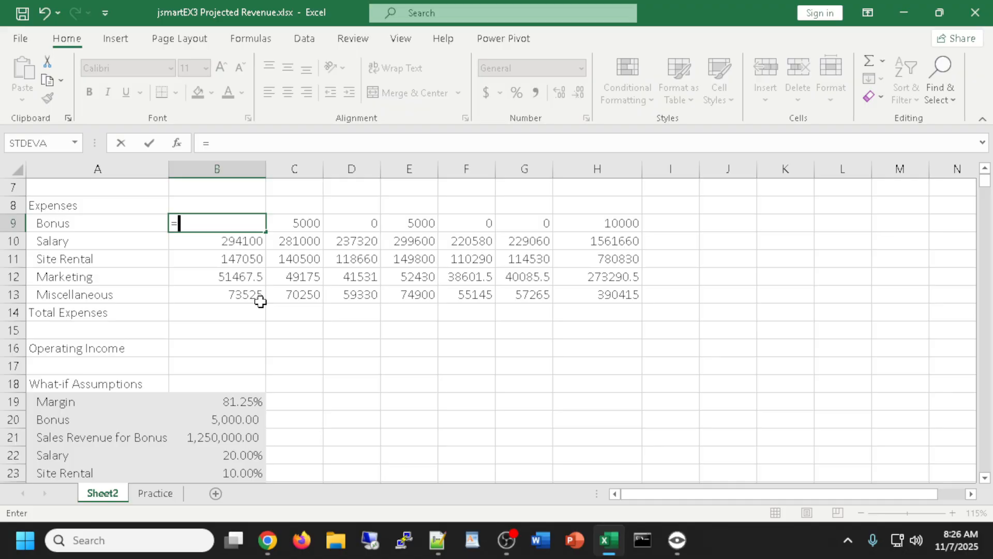
text(if()
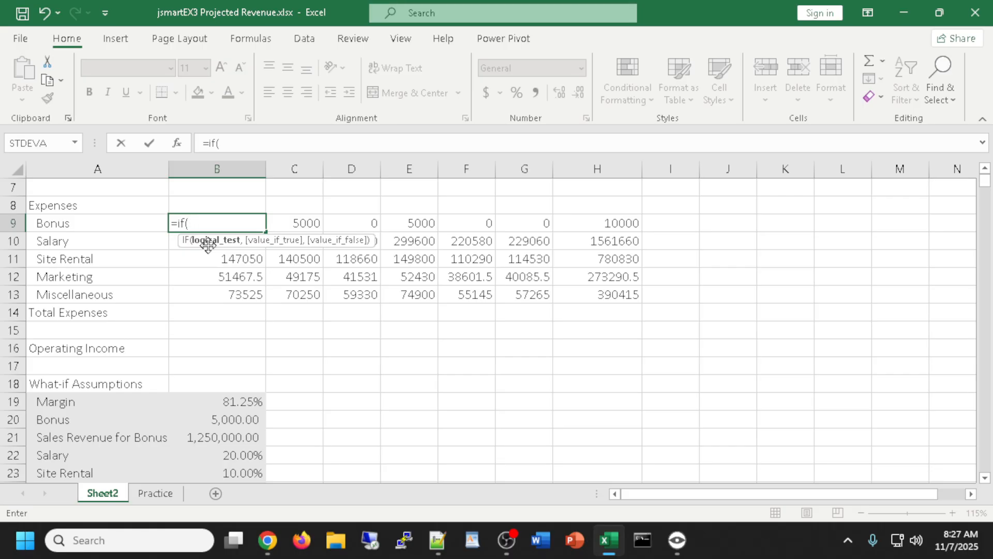
text(b4>)
click(212, 439)
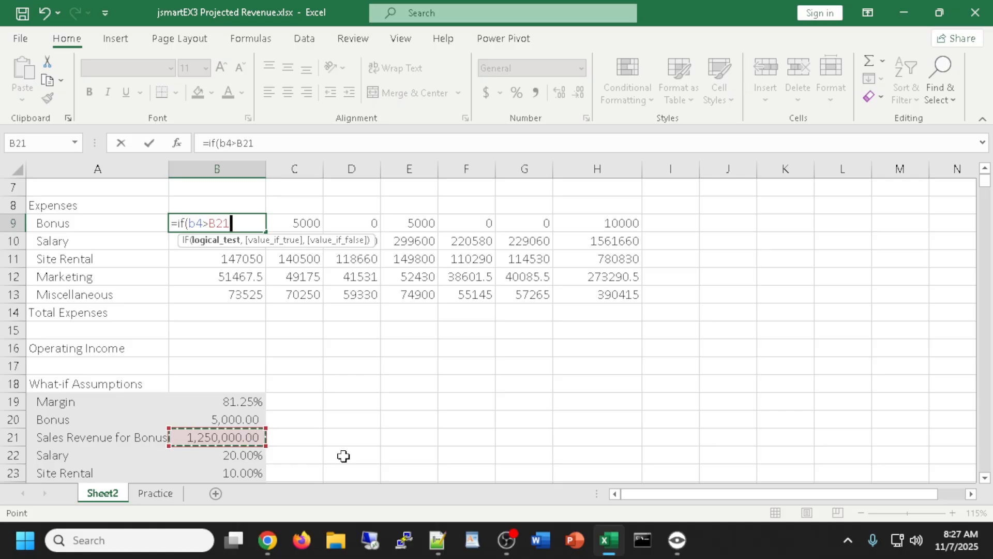
key(F4)
text(,)
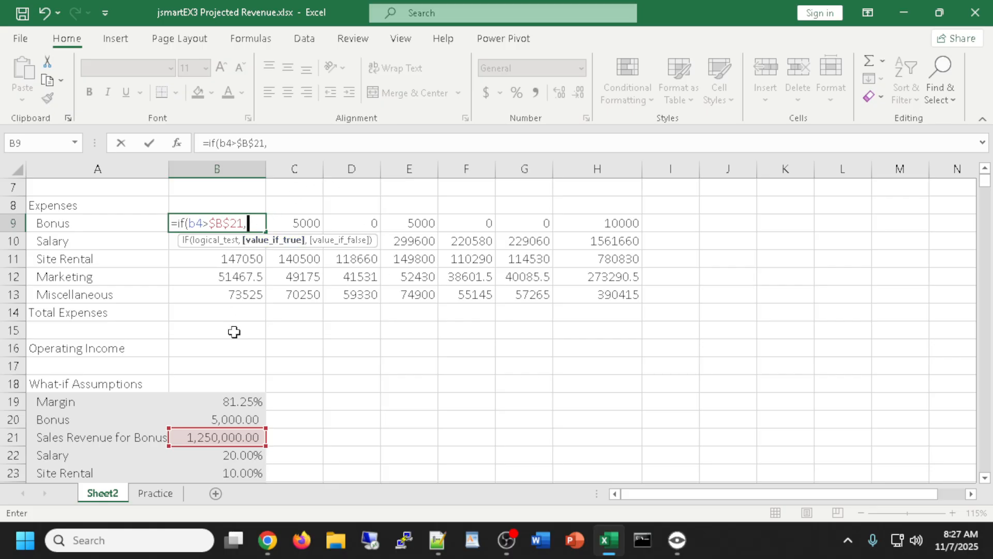
click(213, 420)
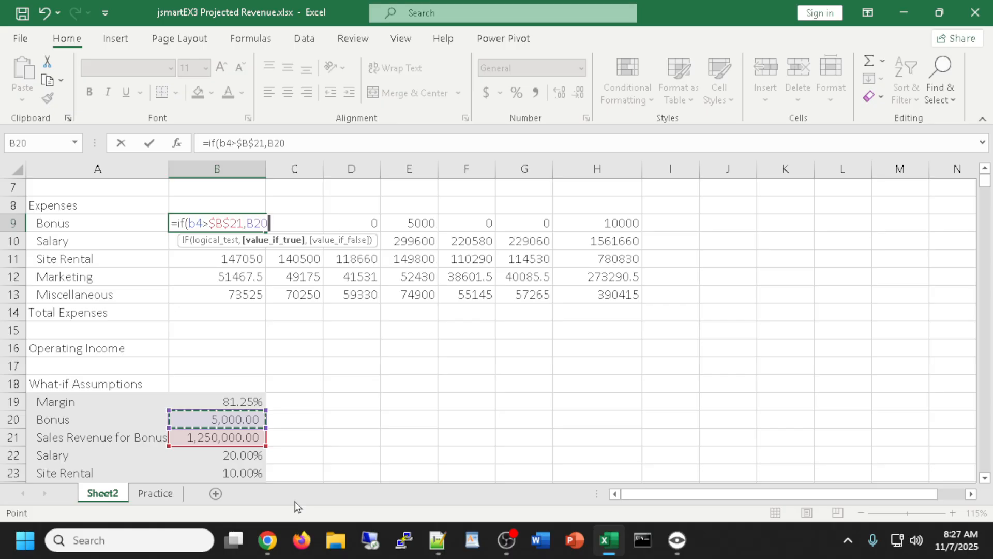
key(F4)
text(,)
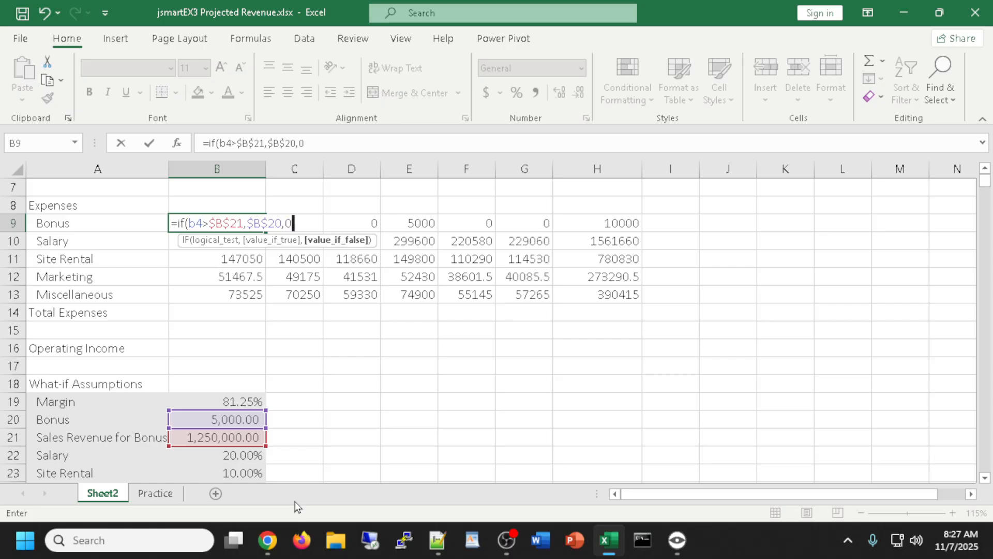
text(0))
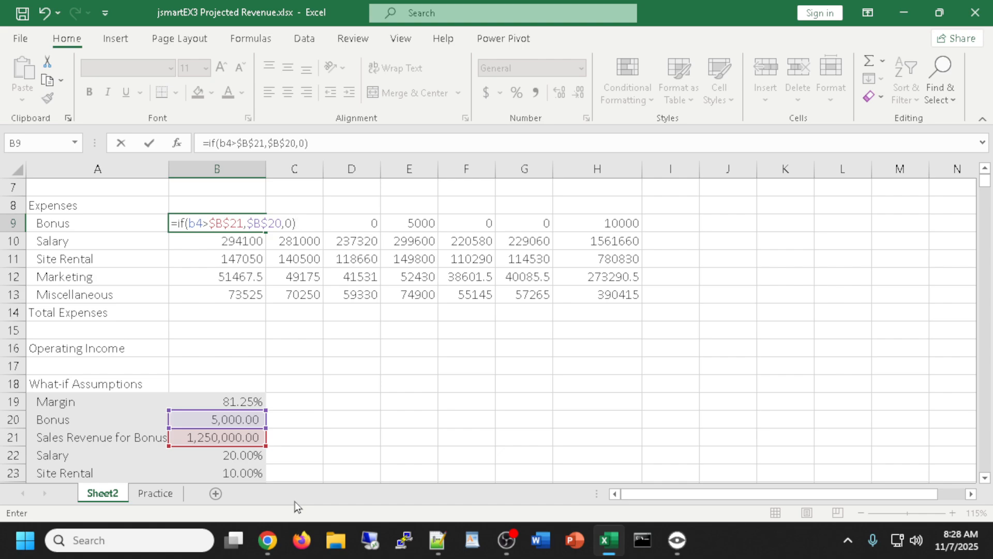
key(Return)
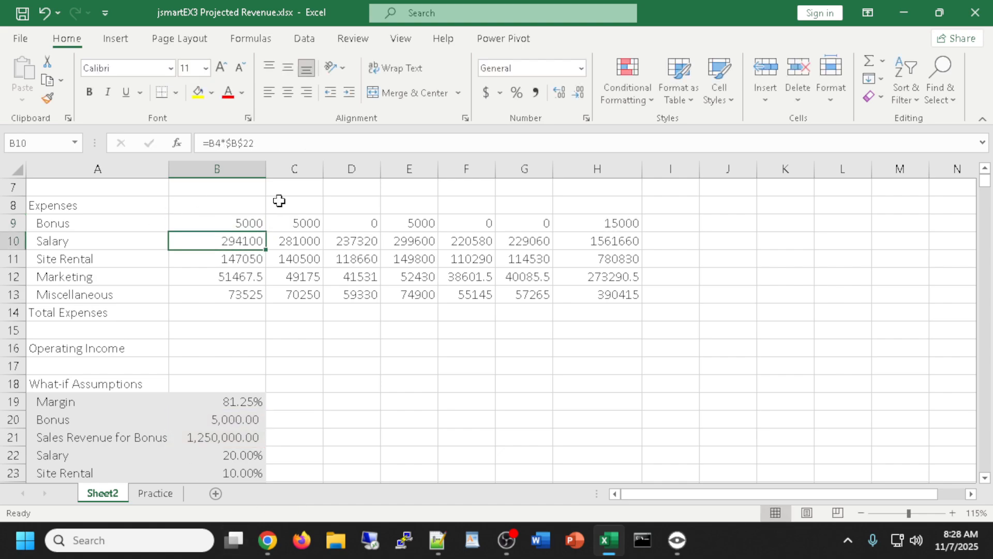
Fill the B9 bonus formula across to G9, giving 5000, 5000, 0, 5000, 0, 0
click(246, 225)
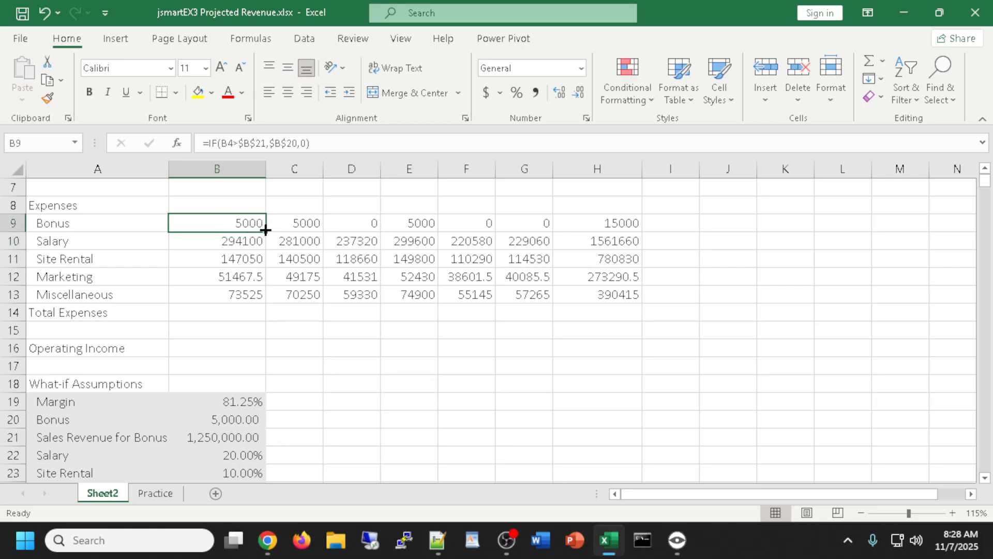
drag(266, 230, 543, 225)
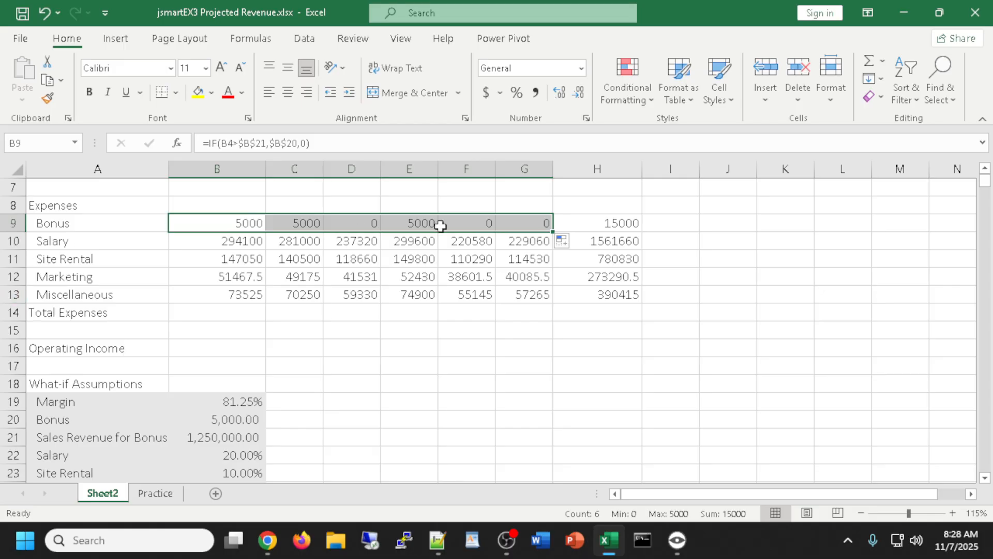
double_click(521, 223)
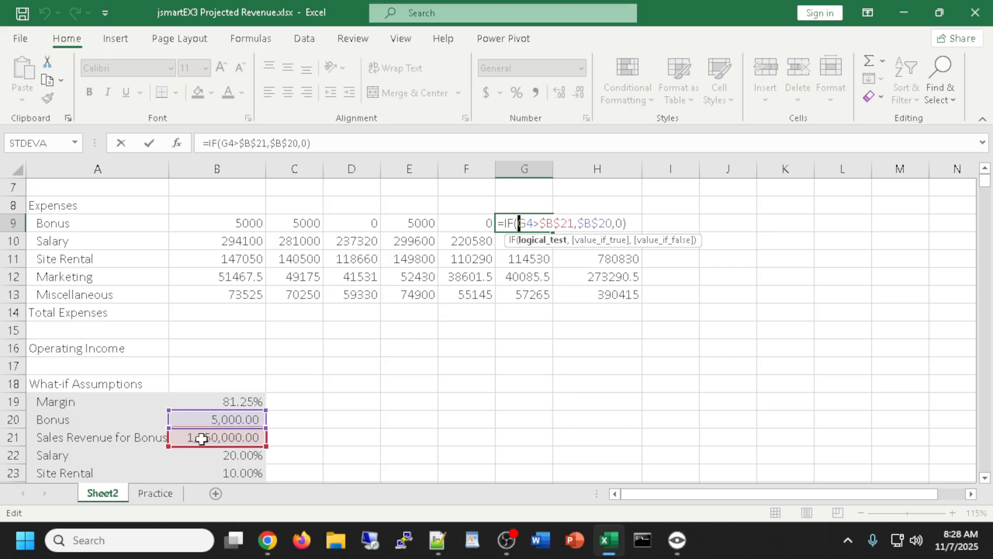
key(Return)
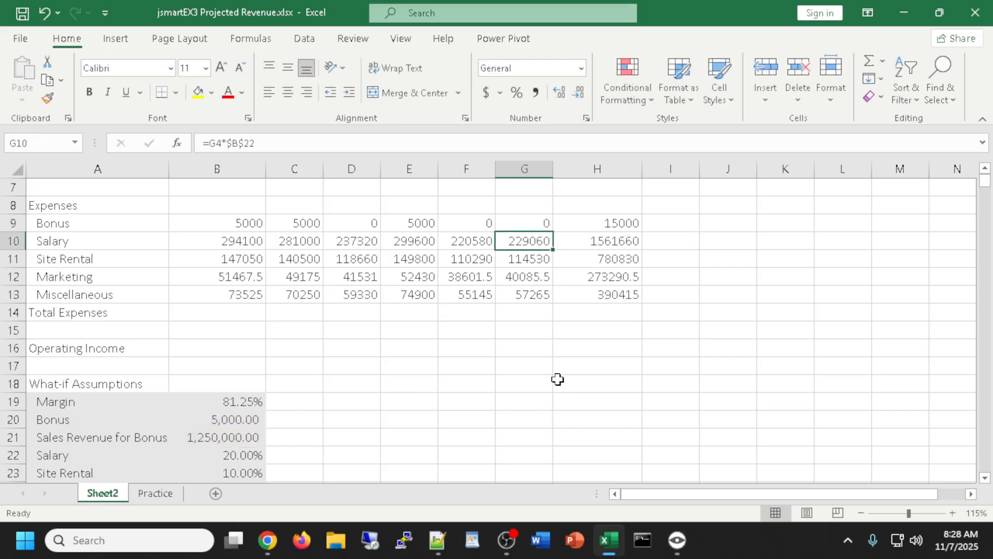
scroll(602, 277, up, 1)
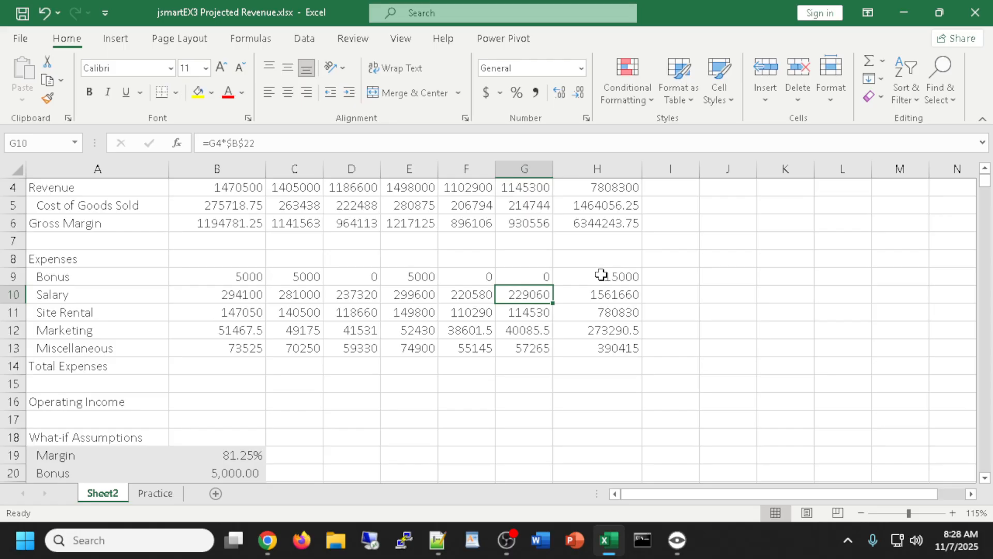
Re-total expense rows H9:H13 with AutoSum, bringing the Bonus total back to 15000
click(603, 282)
drag(603, 285, 612, 349)
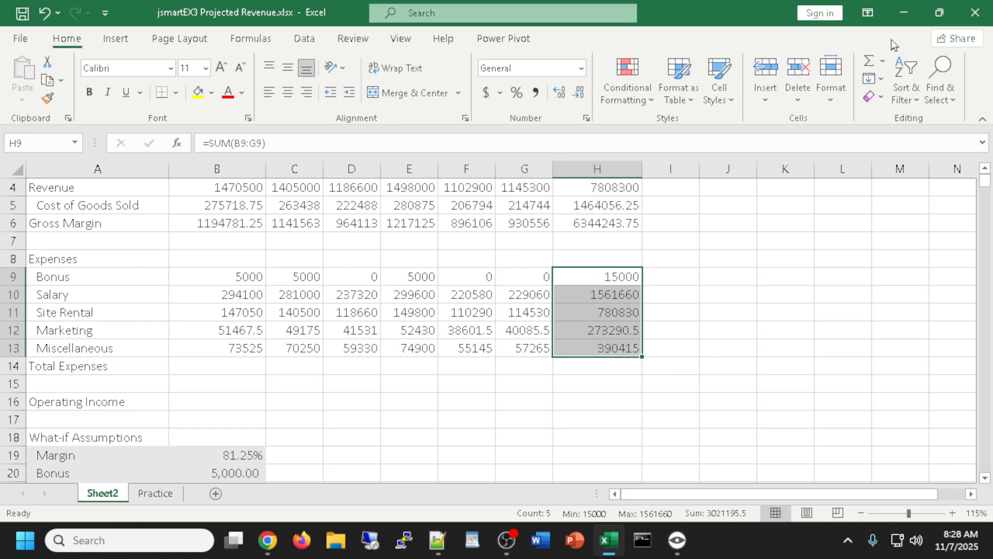
click(868, 63)
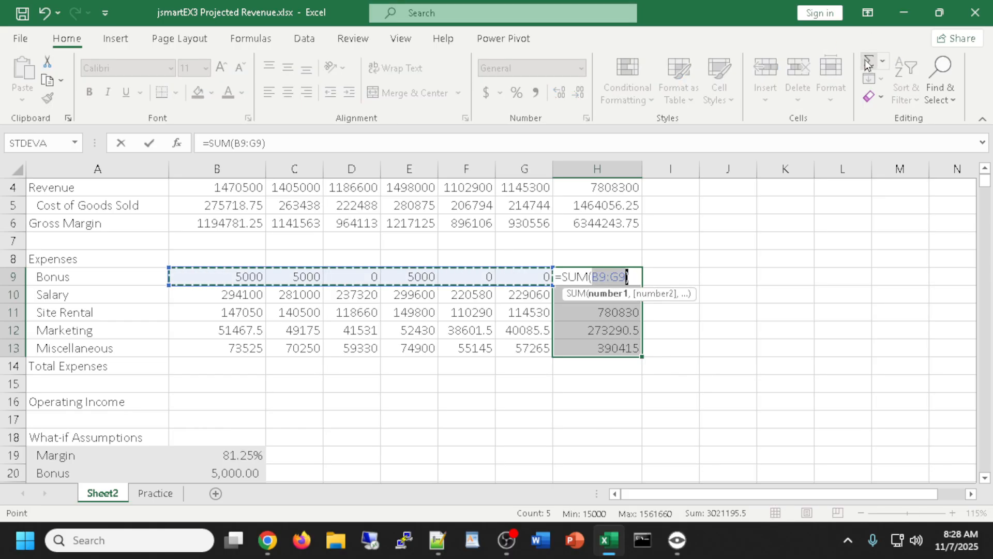
key(Return)
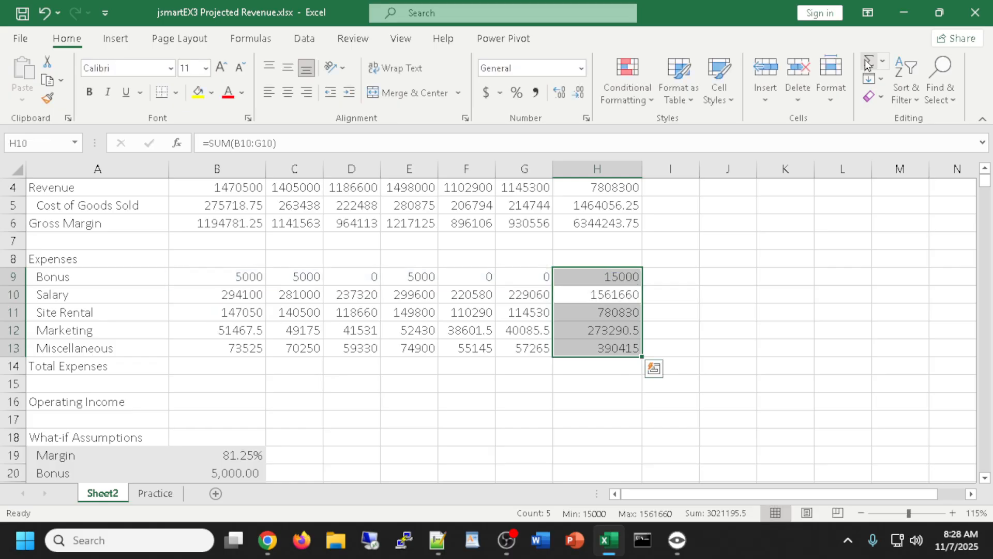
scroll(753, 321, up, 1)
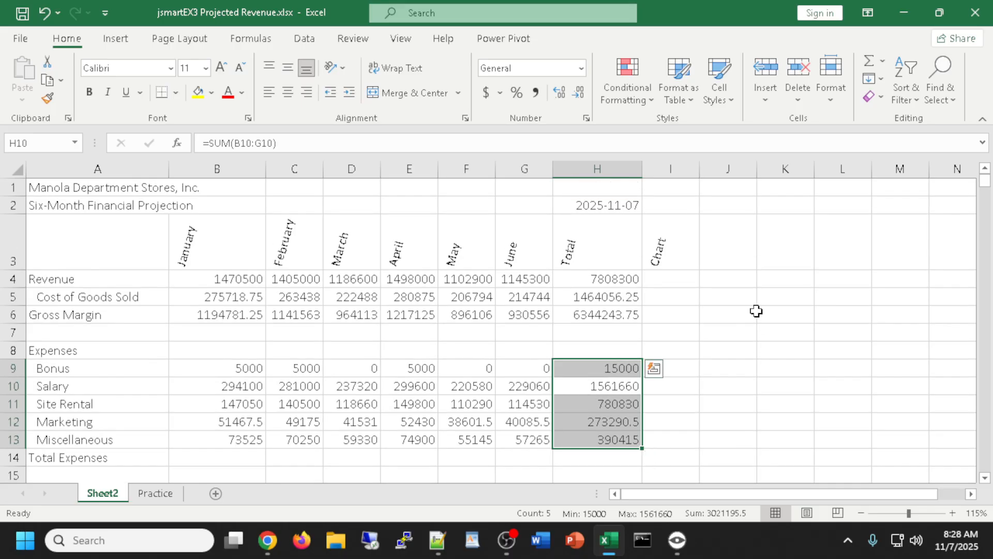
scroll(755, 311, down, 1)
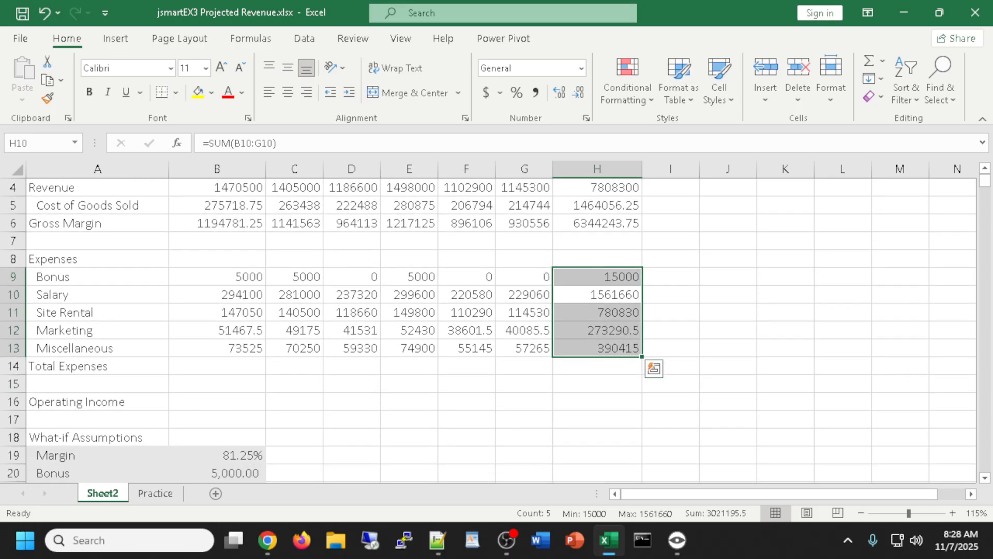
scroll(665, 328, up, 1)
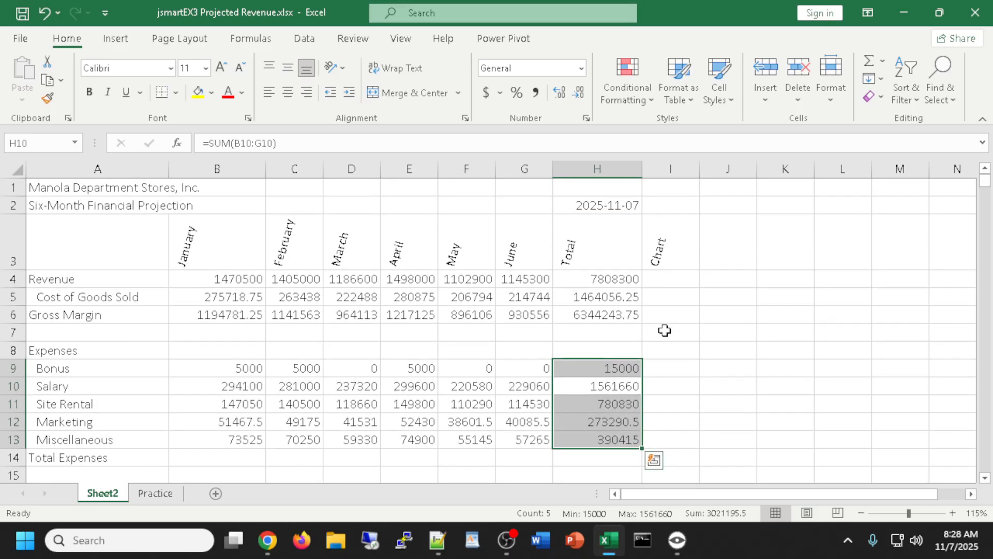
click(662, 279)
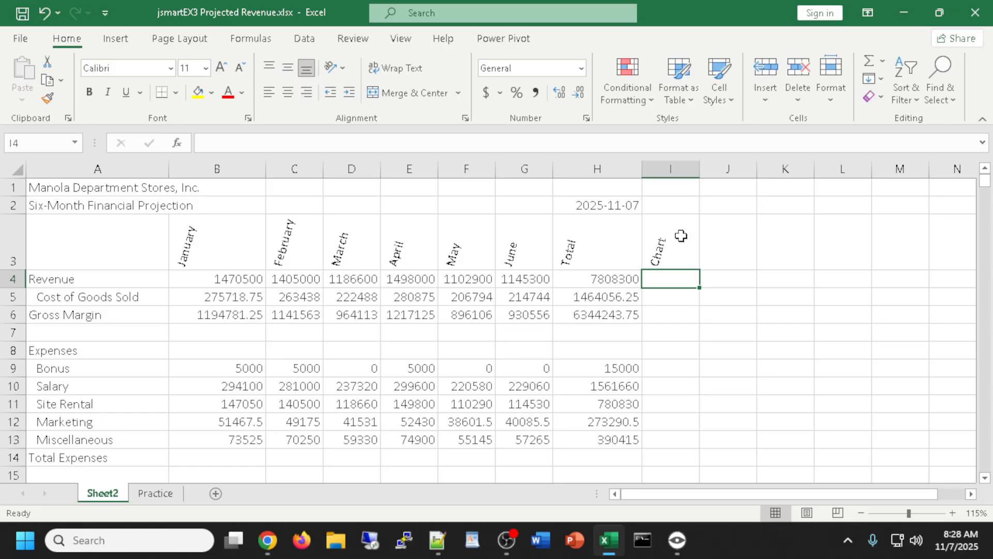
Widen the Chart column I slightly by dragging its header border
drag(699, 170, 707, 171)
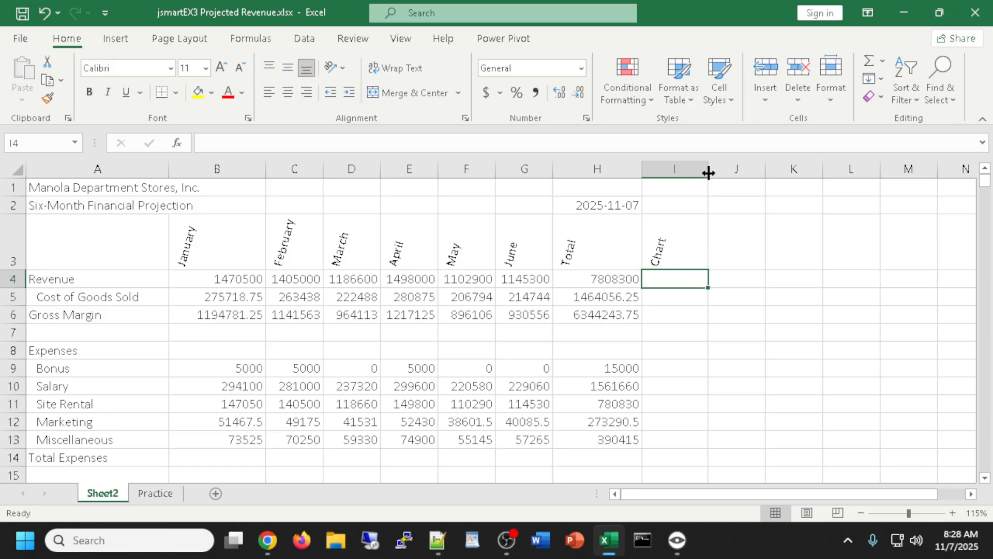
click(115, 39)
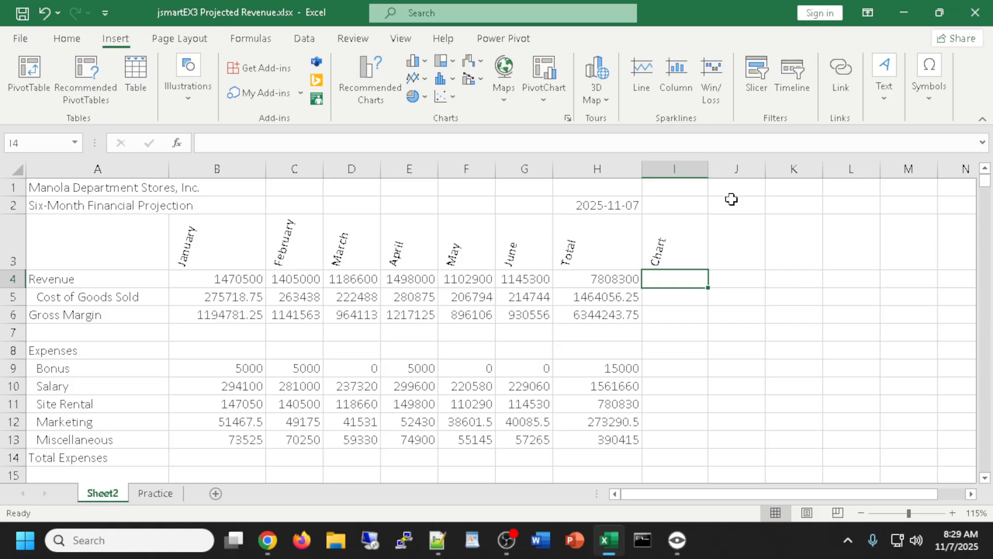
Insert a line sparkline in I4 plotting the Revenue data range B4:G4
click(644, 73)
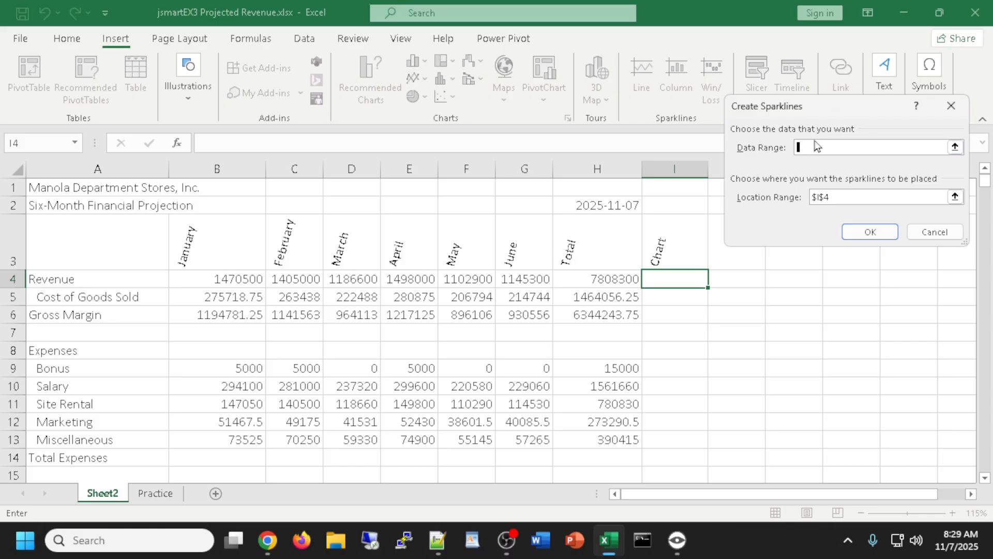
drag(213, 281, 323, 278)
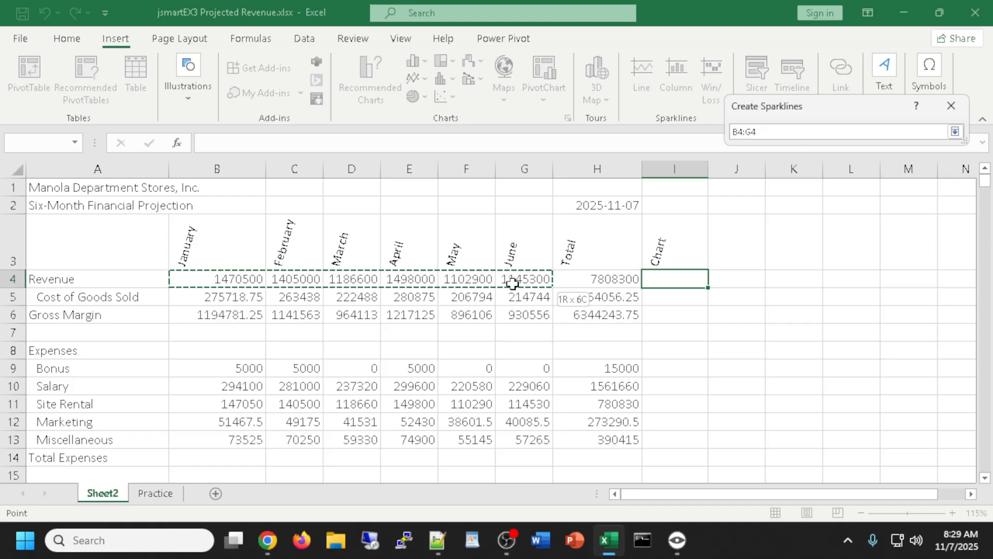
mouse_move(513, 282)
mouse_down()
mouse_move(605, 271)
mouse_move(515, 280)
mouse_up()
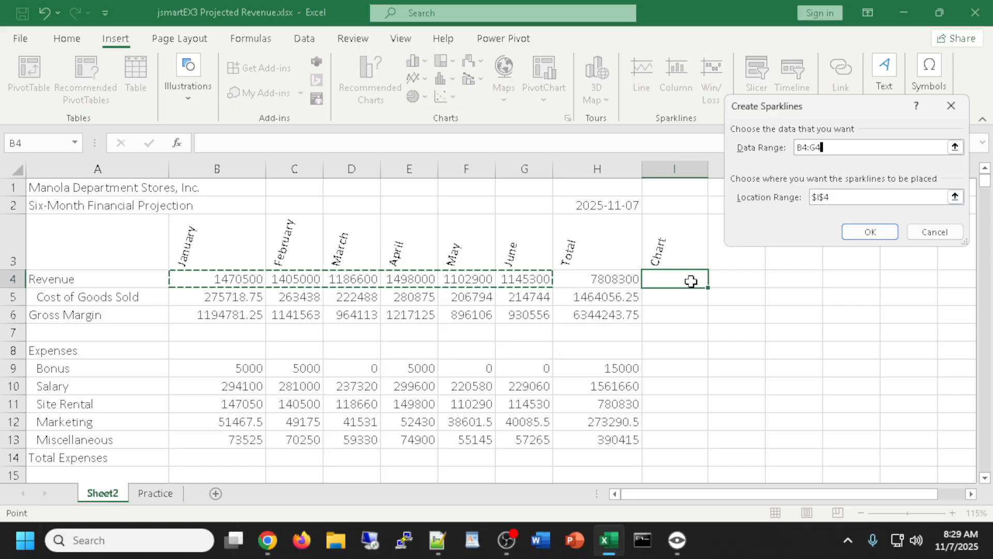
click(874, 232)
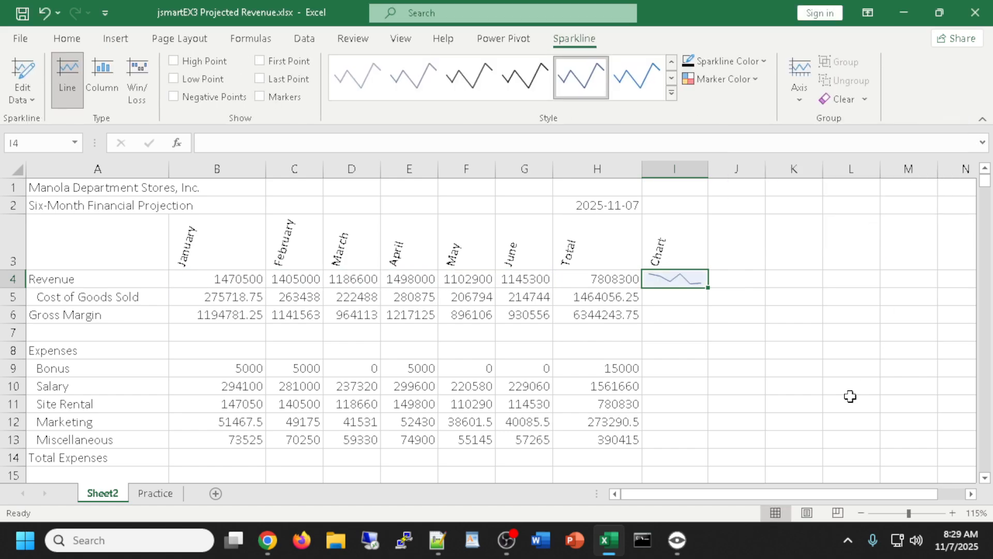
click(687, 296)
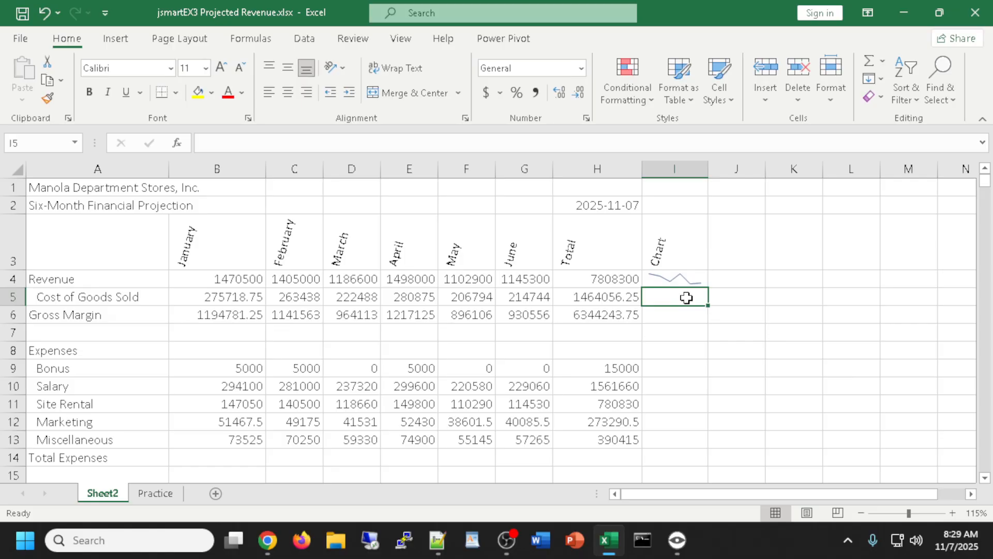
Add a line sparkline of B5:G5 in I5 and fill it down through I13
click(117, 39)
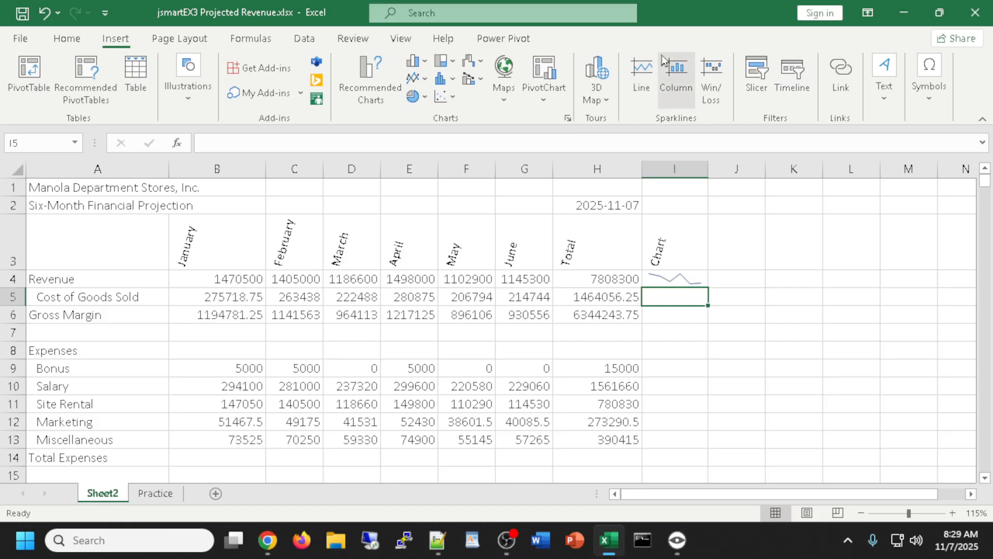
click(641, 77)
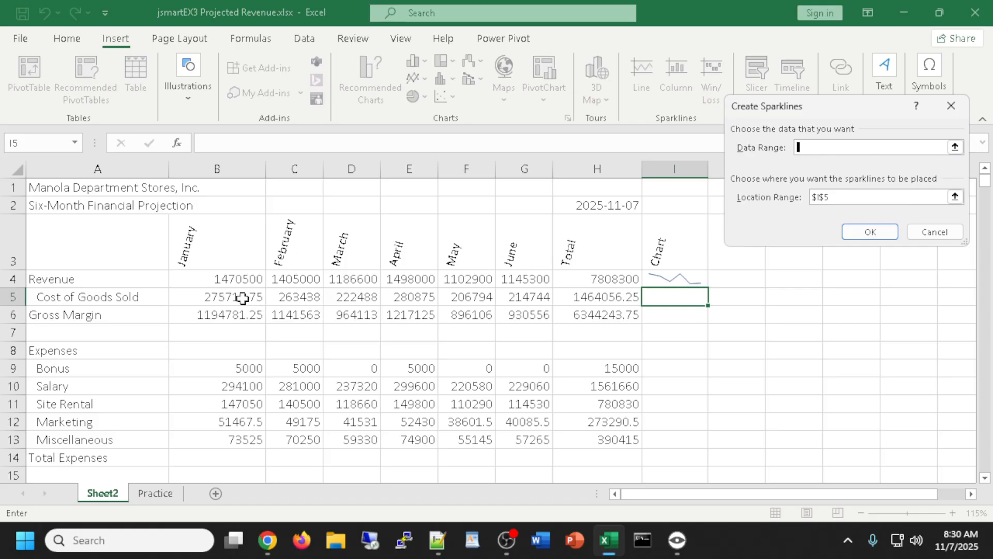
drag(223, 295, 525, 295)
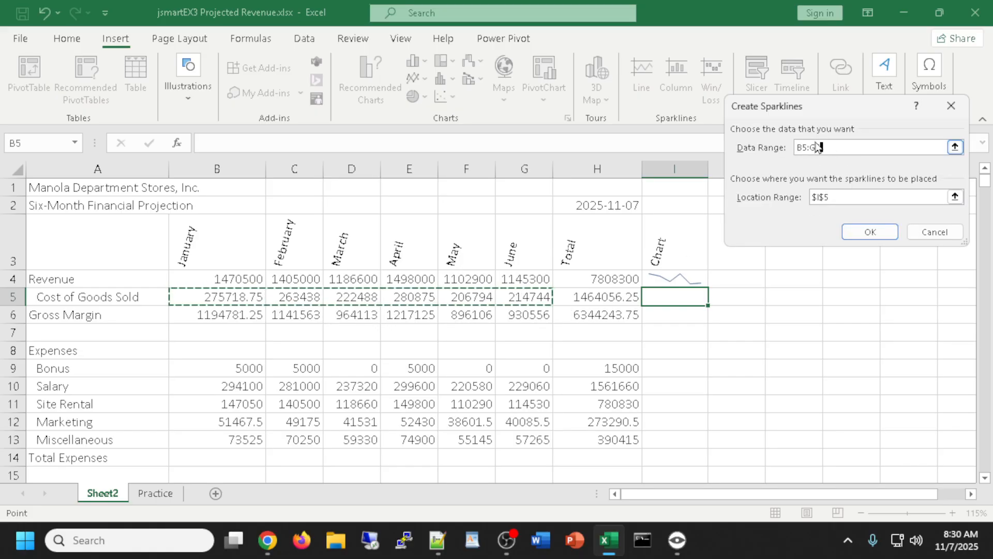
click(871, 233)
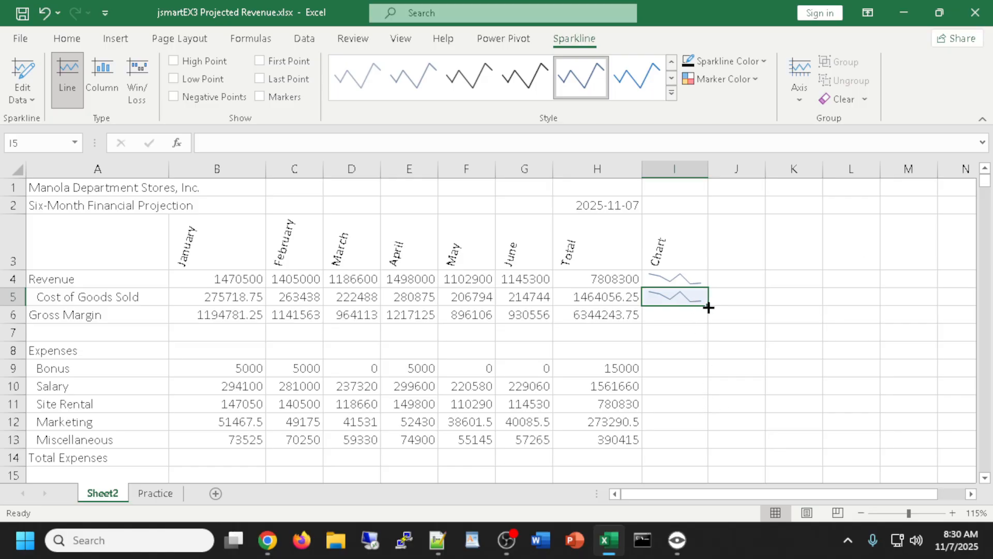
drag(707, 307, 708, 448)
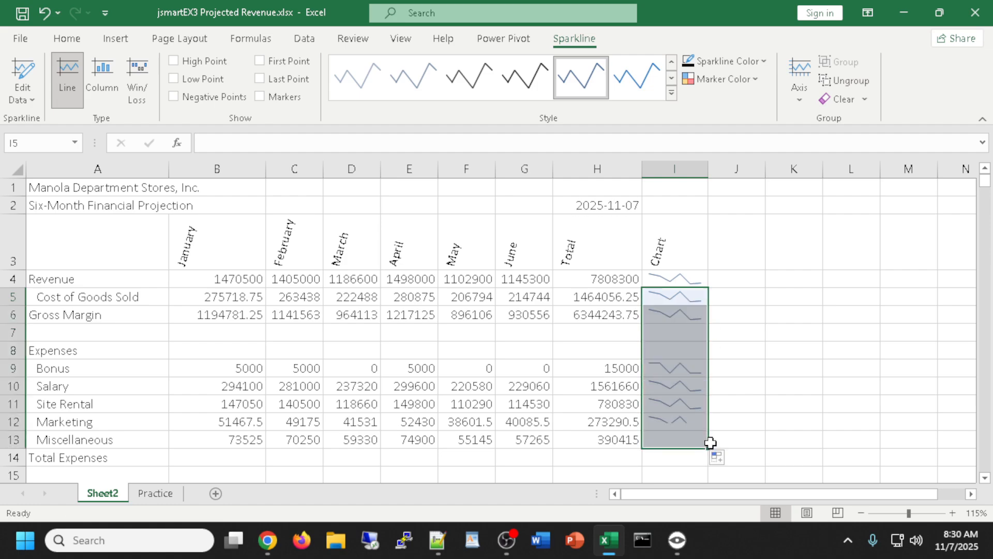
click(737, 402)
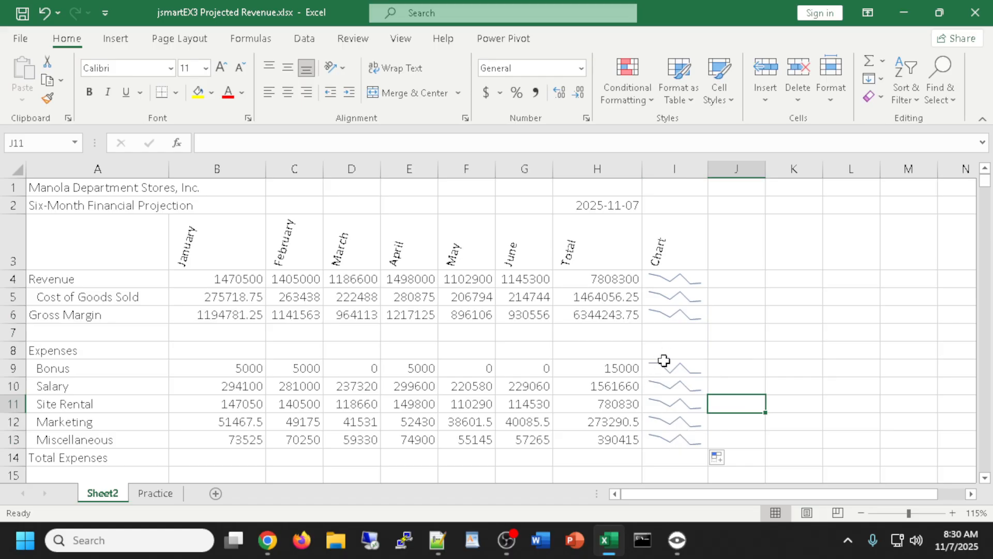
click(667, 335)
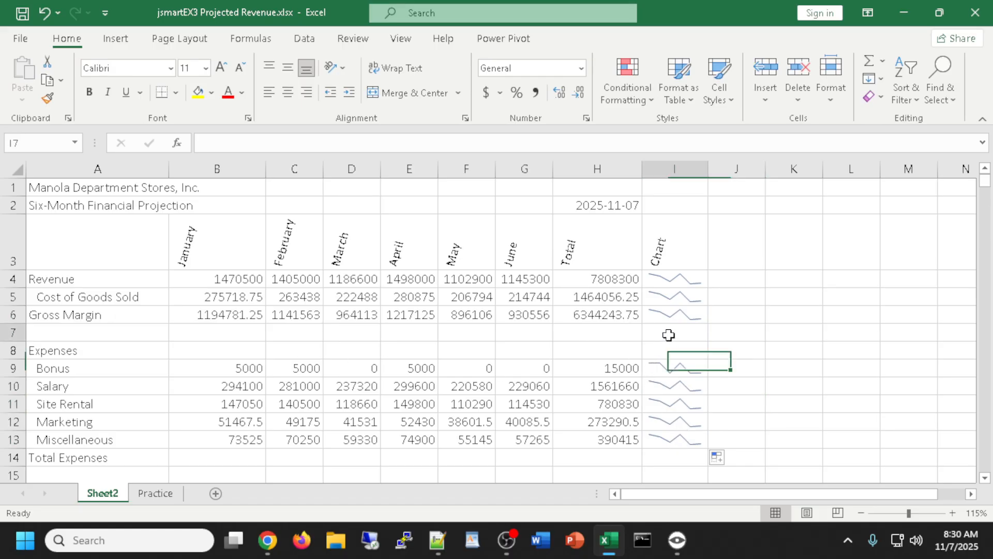
click(774, 337)
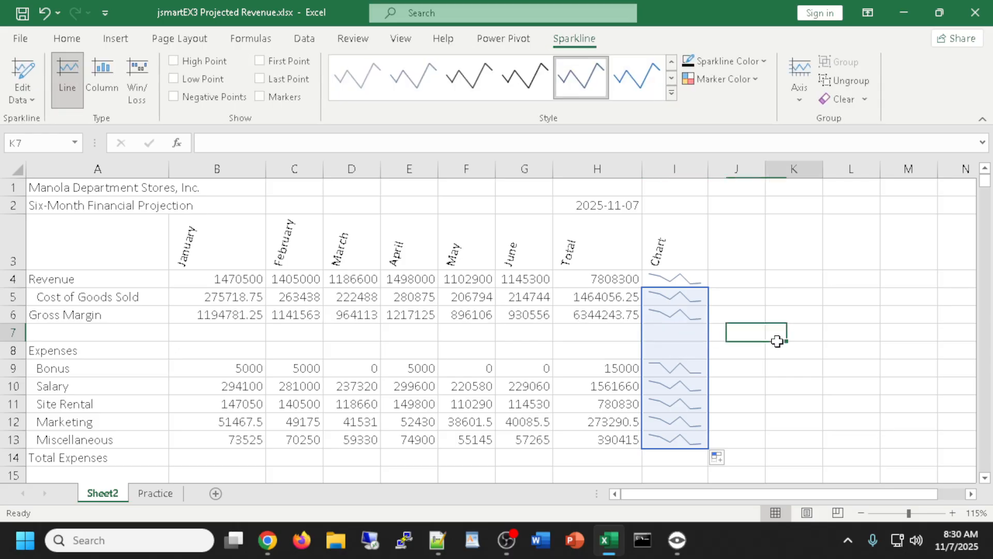
click(674, 332)
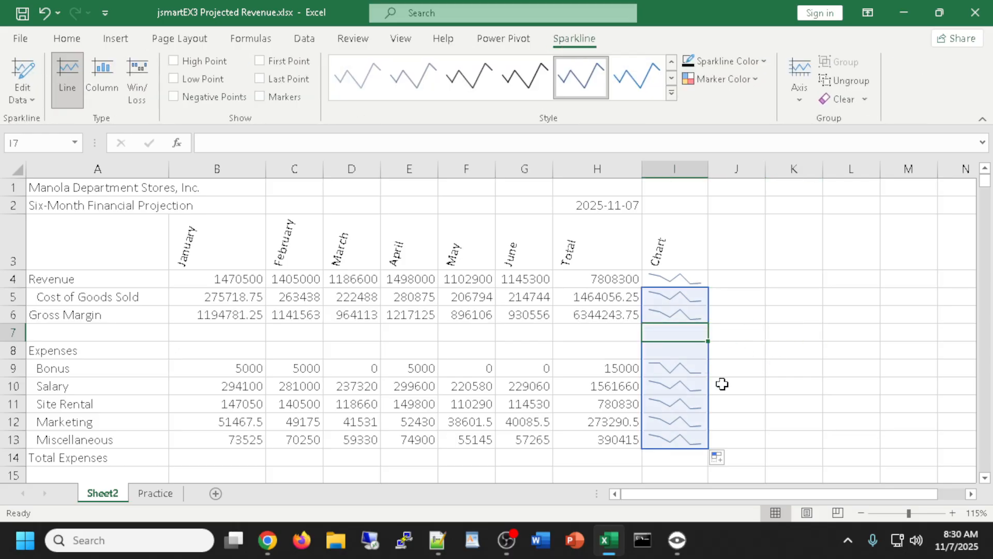
mouse_move(525, 333)
mouse_down()
mouse_move(211, 340)
mouse_move(518, 336)
mouse_up()
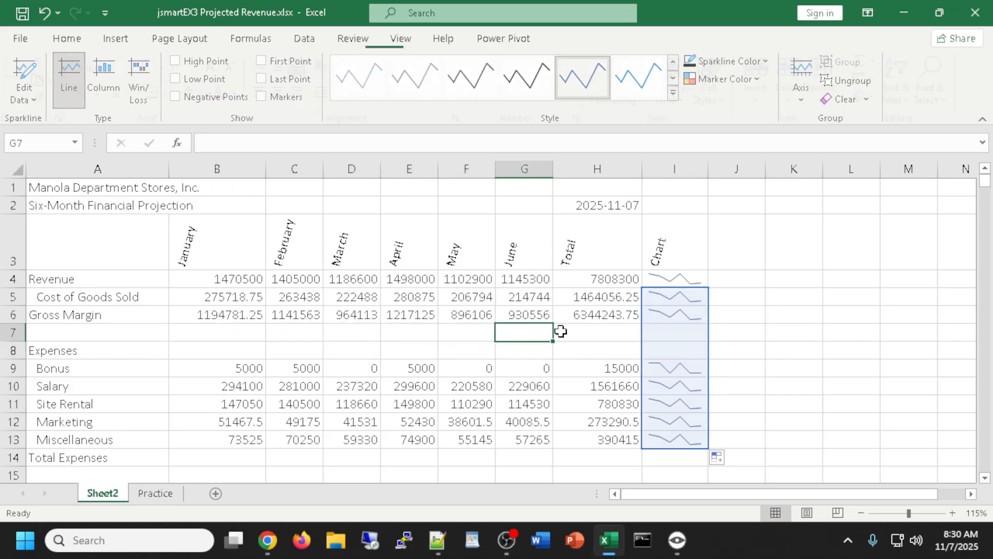
click(685, 331)
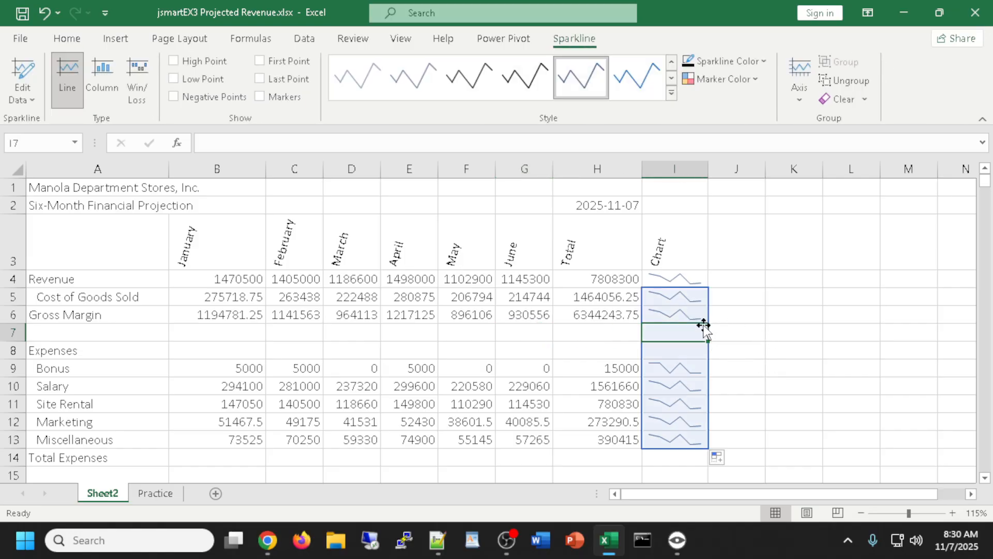
click(752, 332)
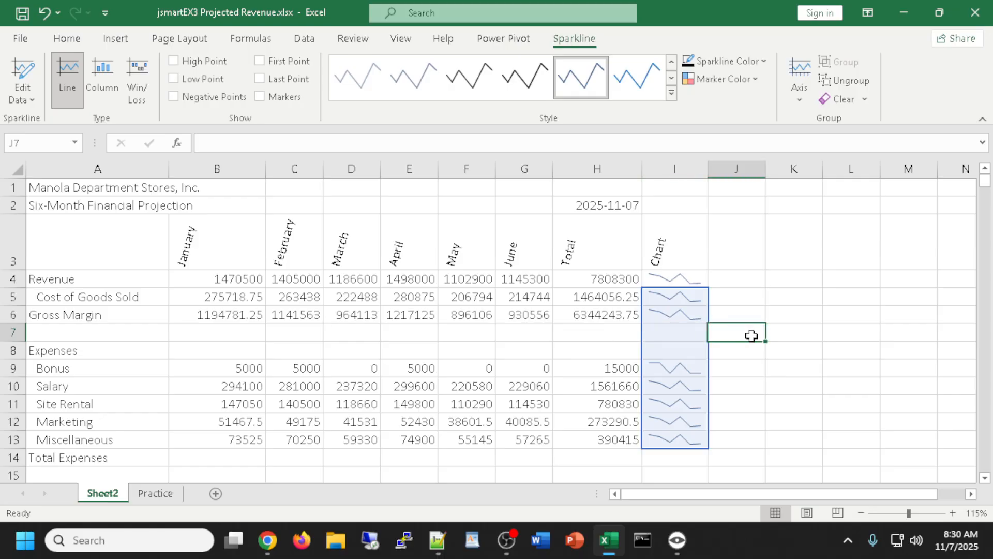
right_click(692, 339)
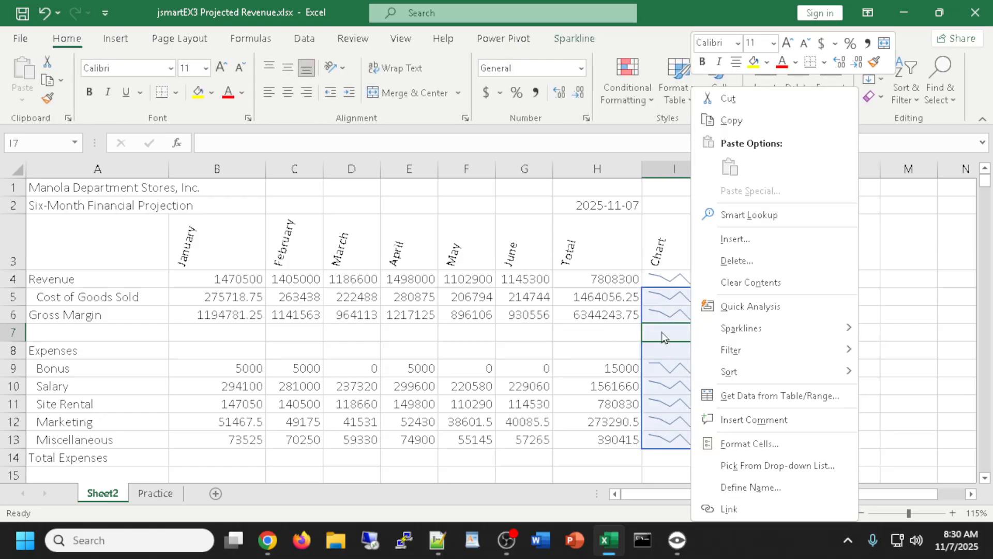
click(612, 335)
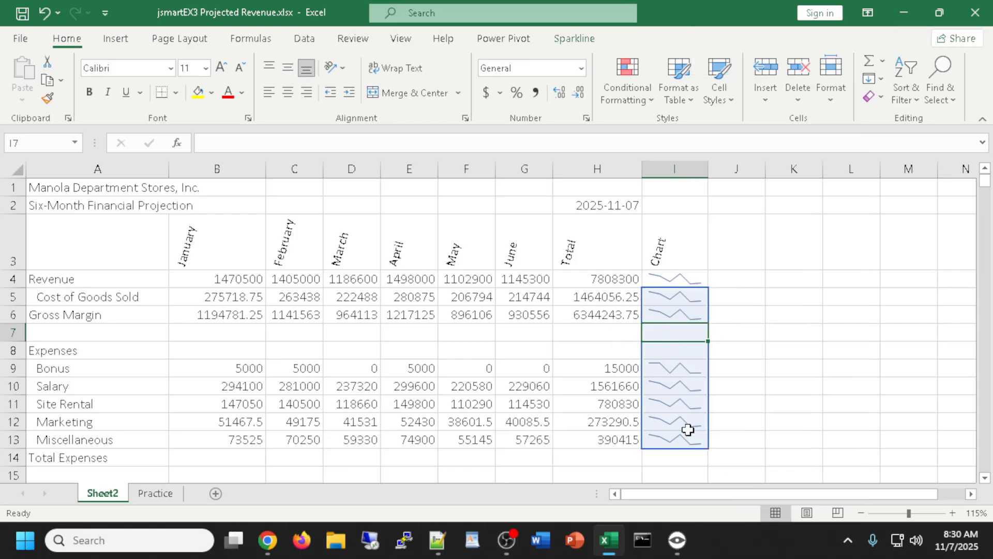
click(674, 348)
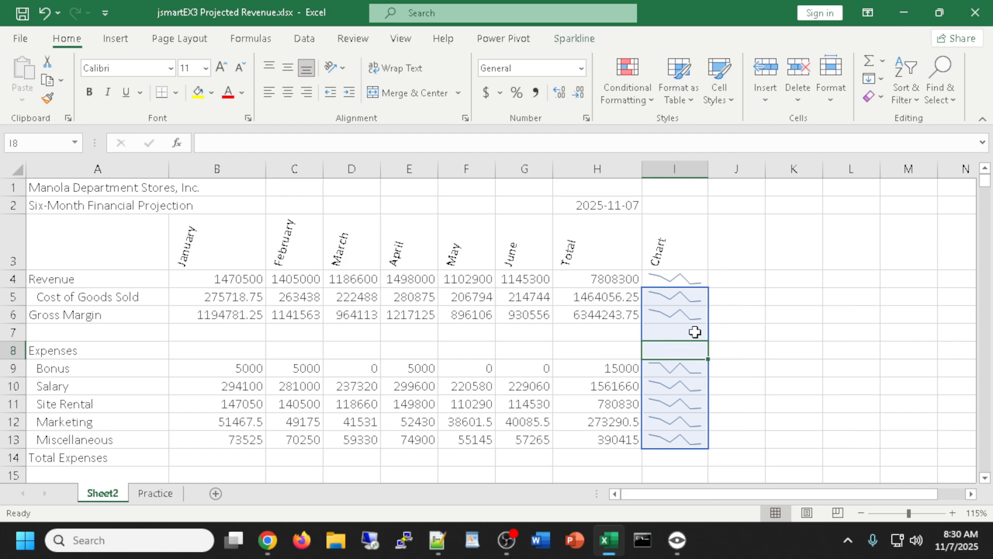
click(732, 335)
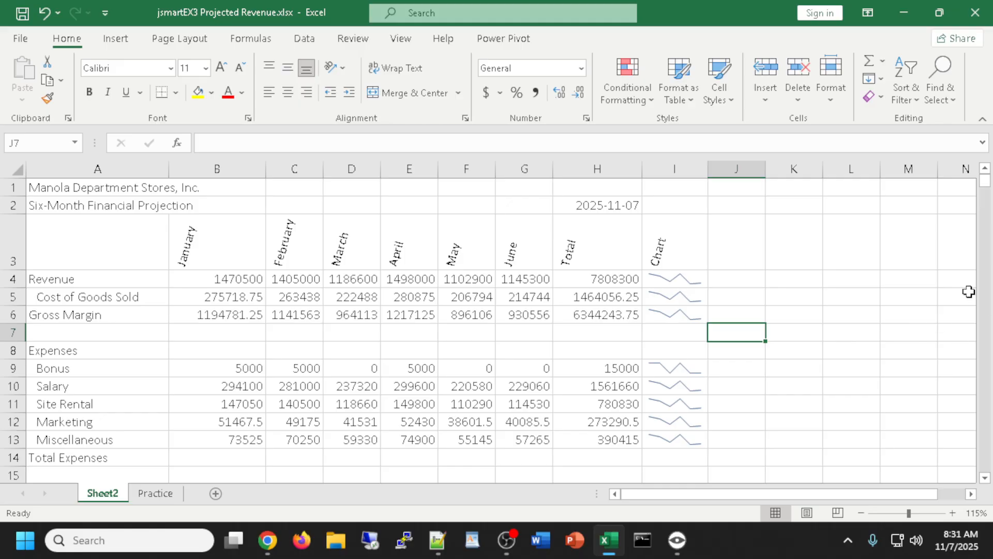
click(668, 283)
Apply Light Blue Sparkline Style Accent 1, Lighter 40% to the sparklines in I4:I6 and I9:I13
drag(665, 322, 663, 316)
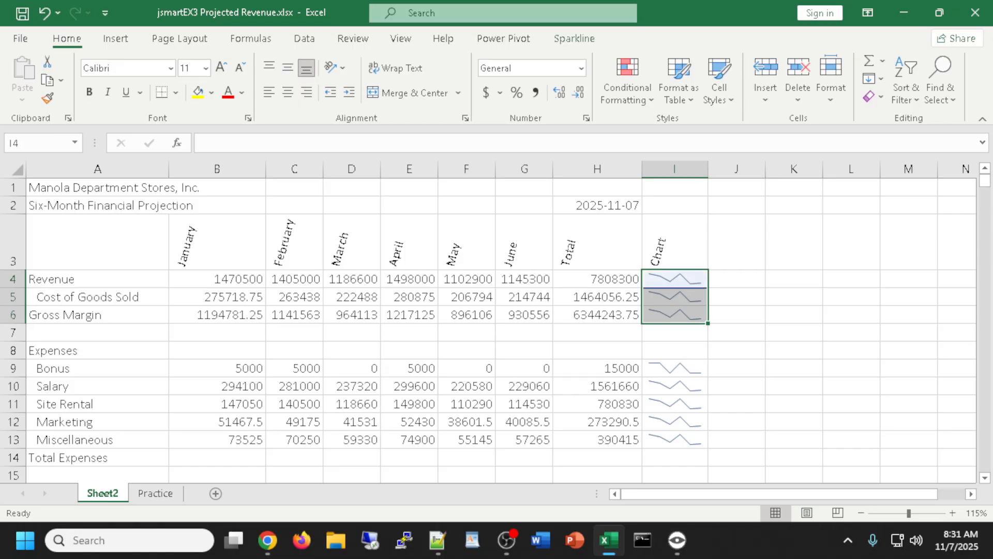
key(alt+Tab)
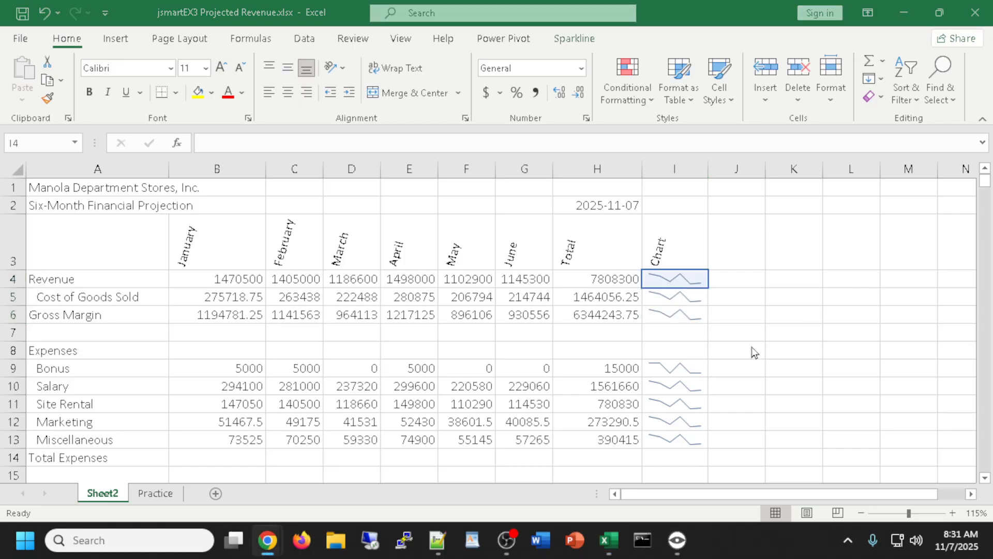
key(alt+Tab)
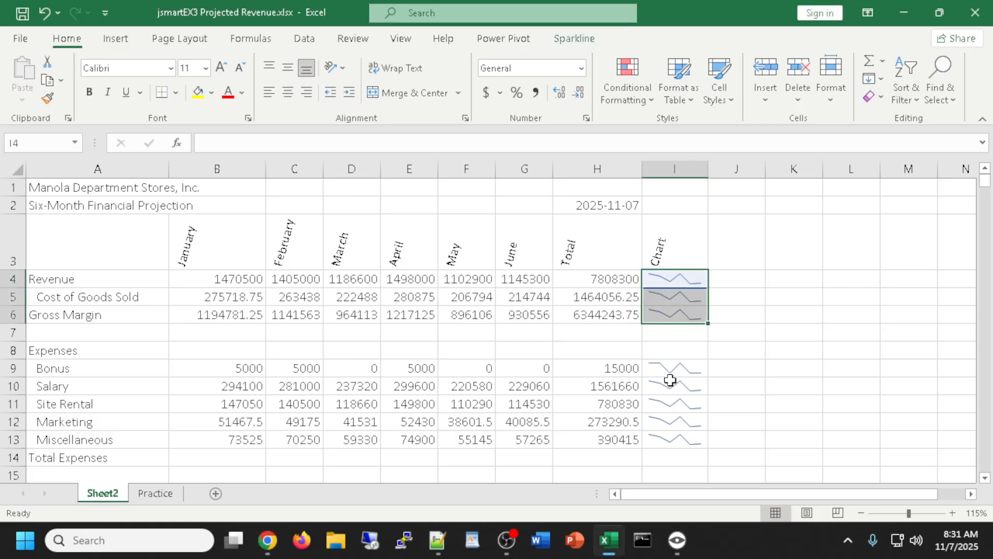
drag(673, 368, 680, 435)
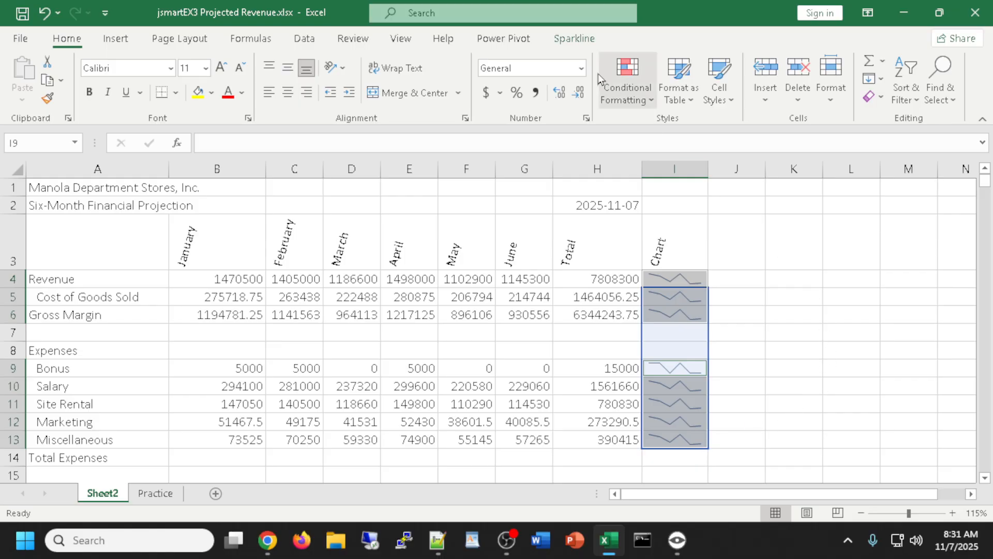
click(575, 38)
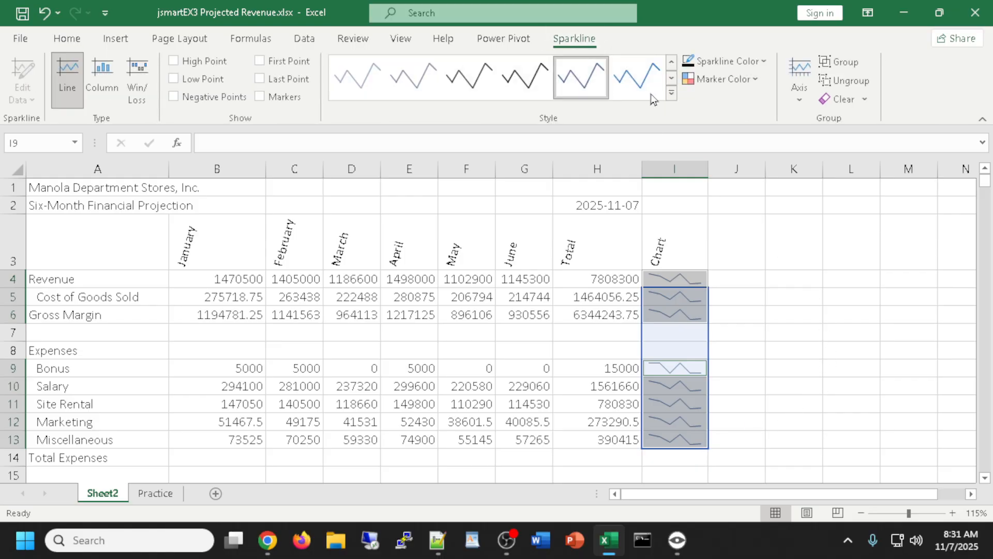
click(674, 95)
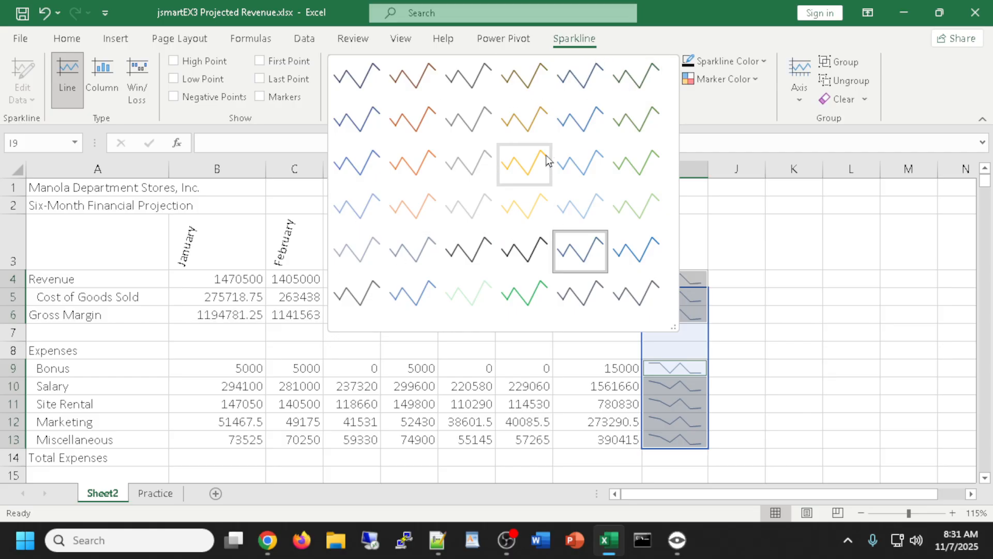
click(349, 213)
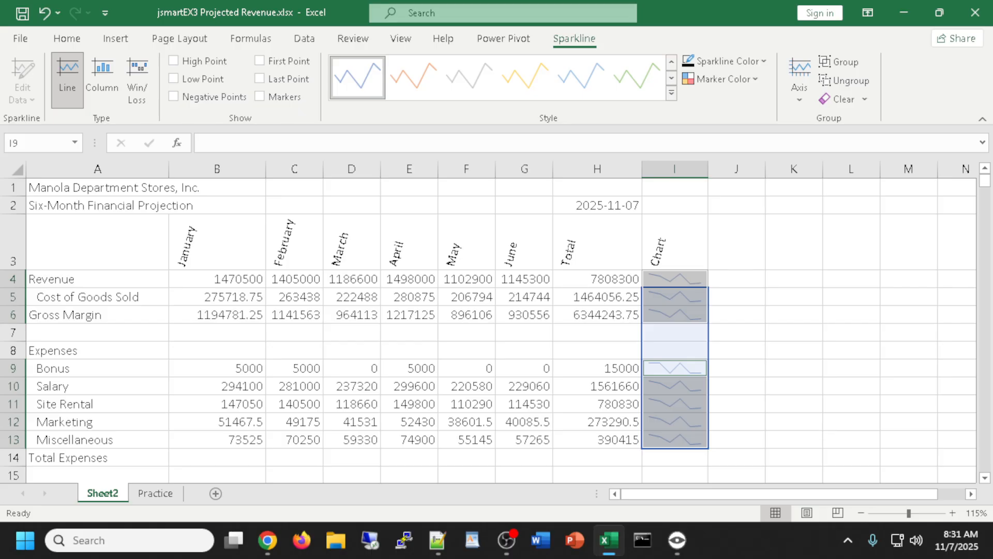
key(alt+Tab)
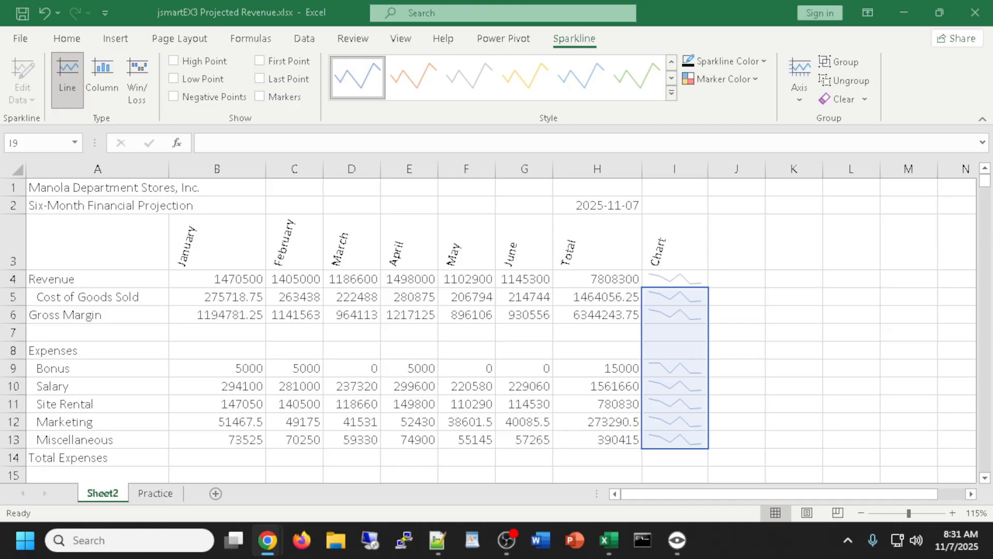
scroll(764, 303, down, 3)
scroll(765, 302, up, 3)
key(alt+Tab)
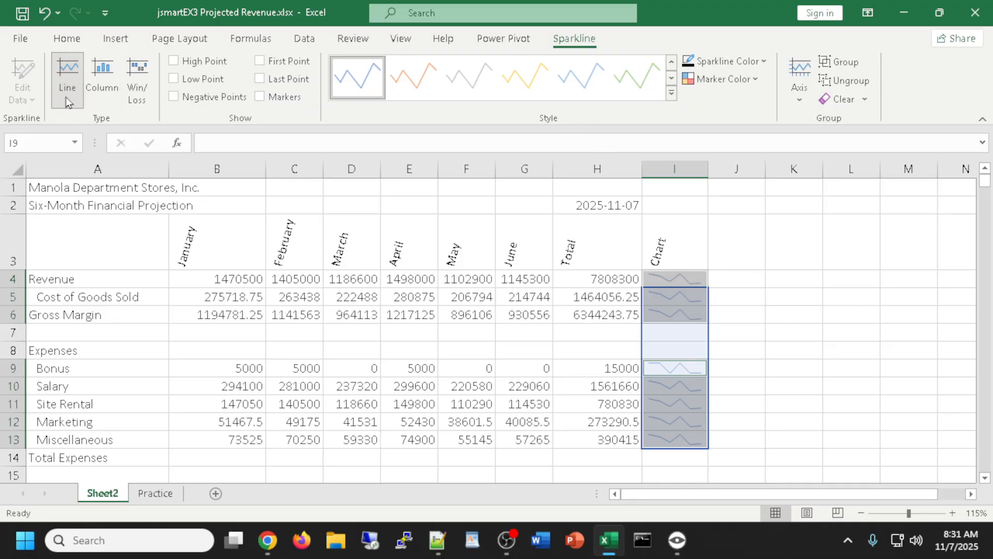
Switch the selected sparklines to the Column type after trying Line and Win/Loss
click(101, 76)
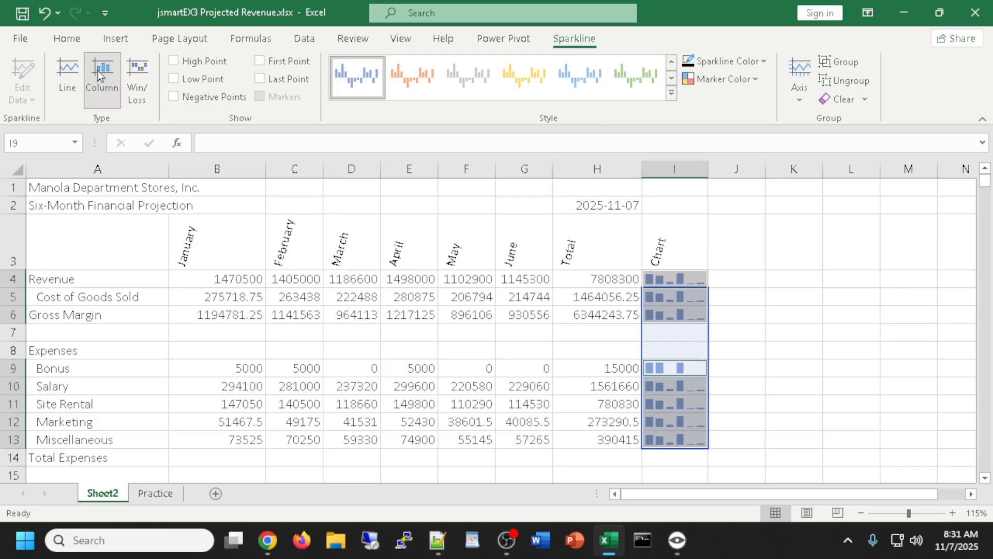
click(68, 76)
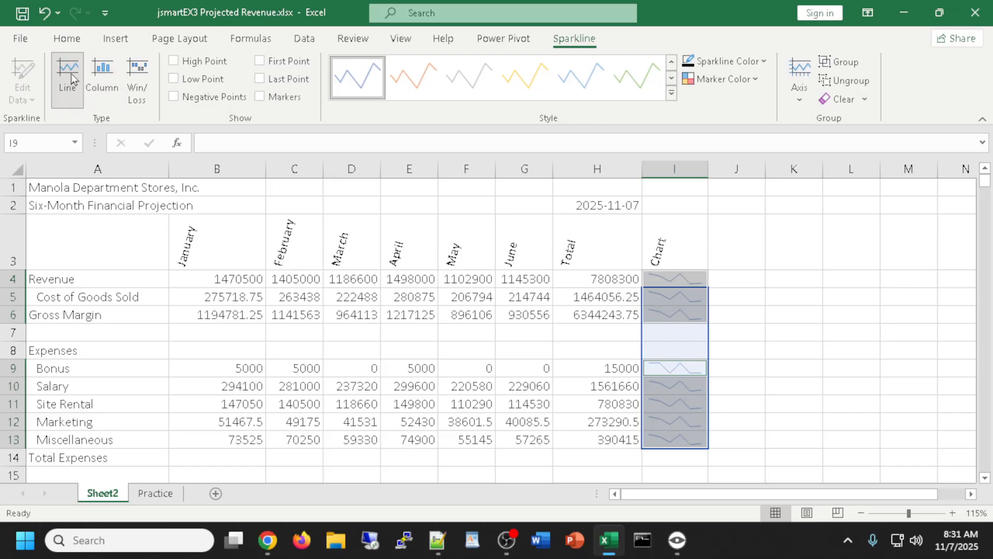
click(141, 73)
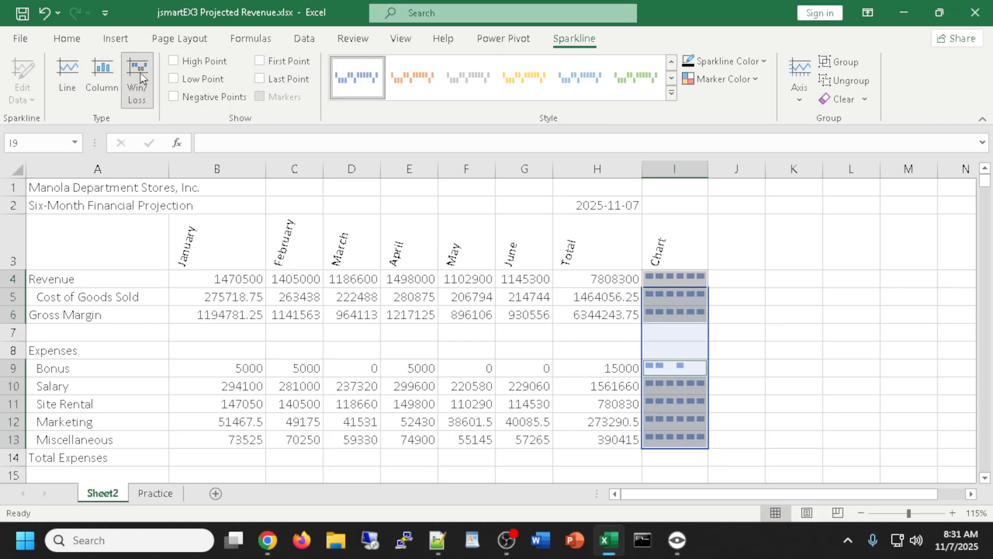
click(102, 76)
click(68, 72)
click(105, 74)
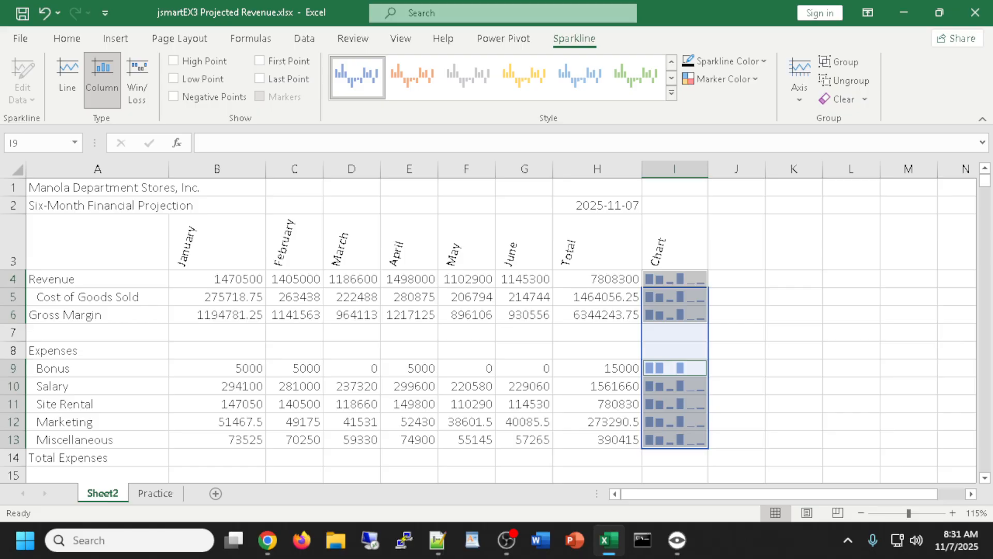
key(alt+Tab)
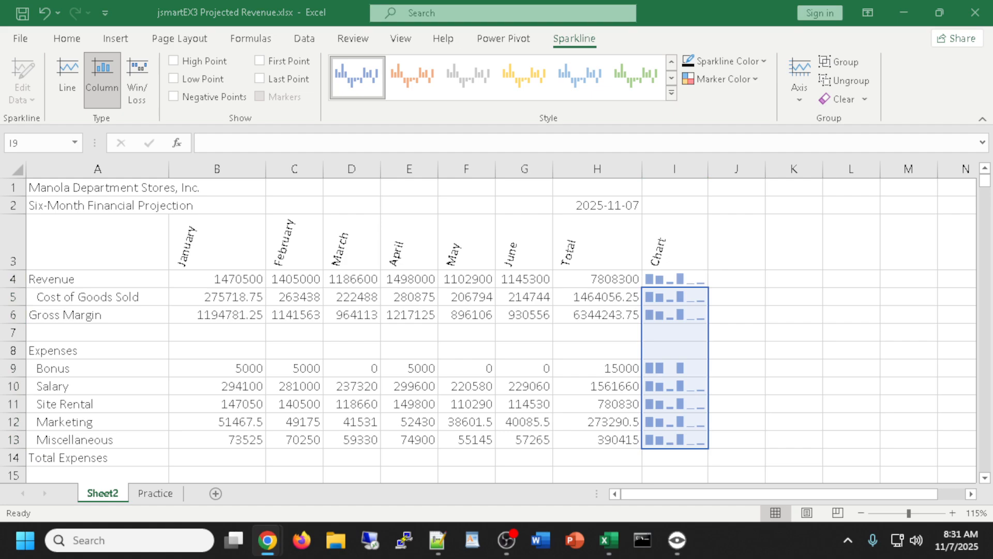
key(alt+Tab)
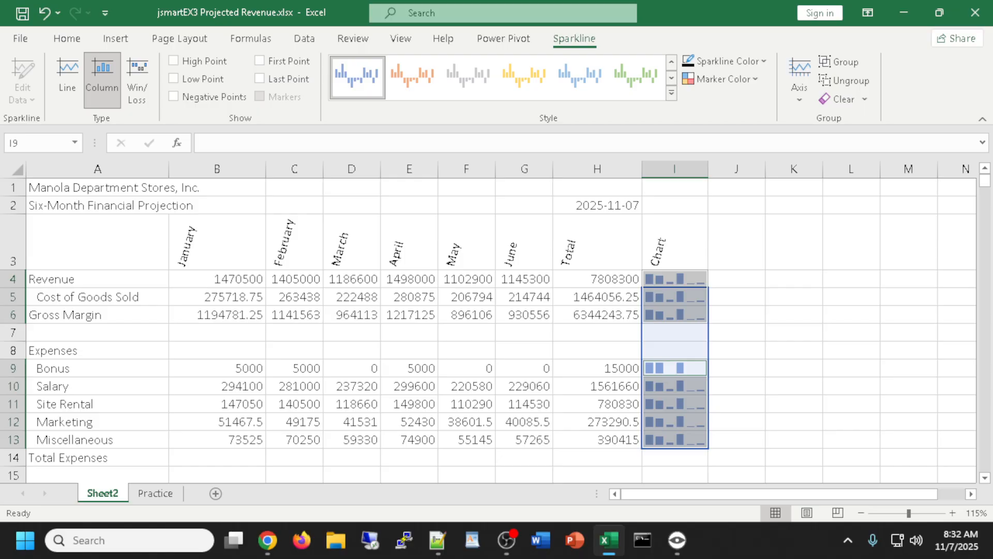
click(830, 412)
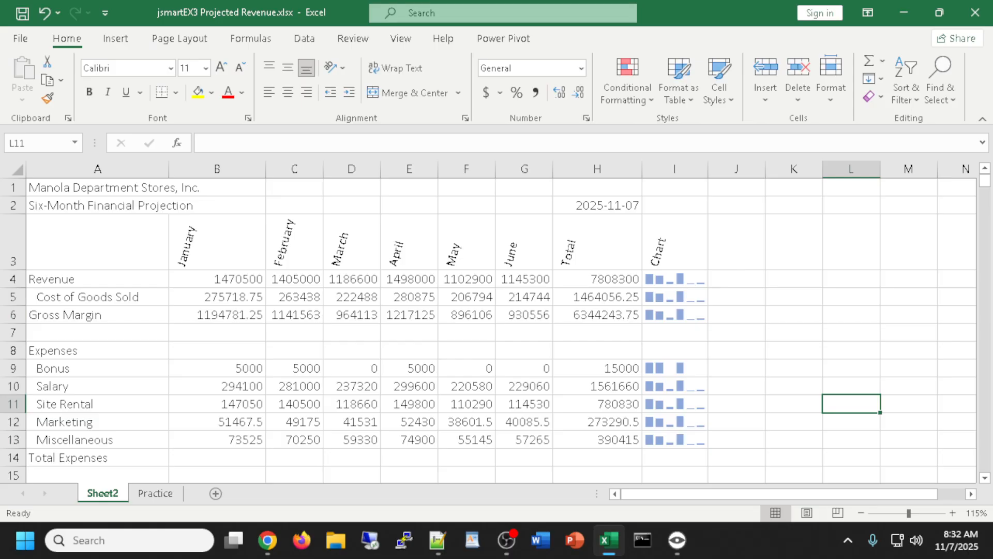
drag(992, 125, 613, 24)
scroll(638, 281, down, 3)
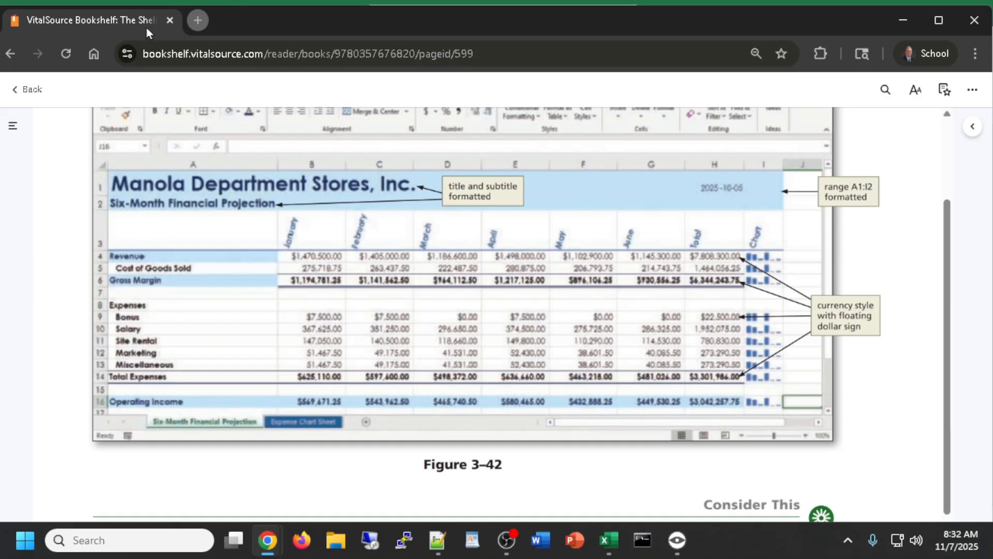
drag(146, 26, 992, 150)
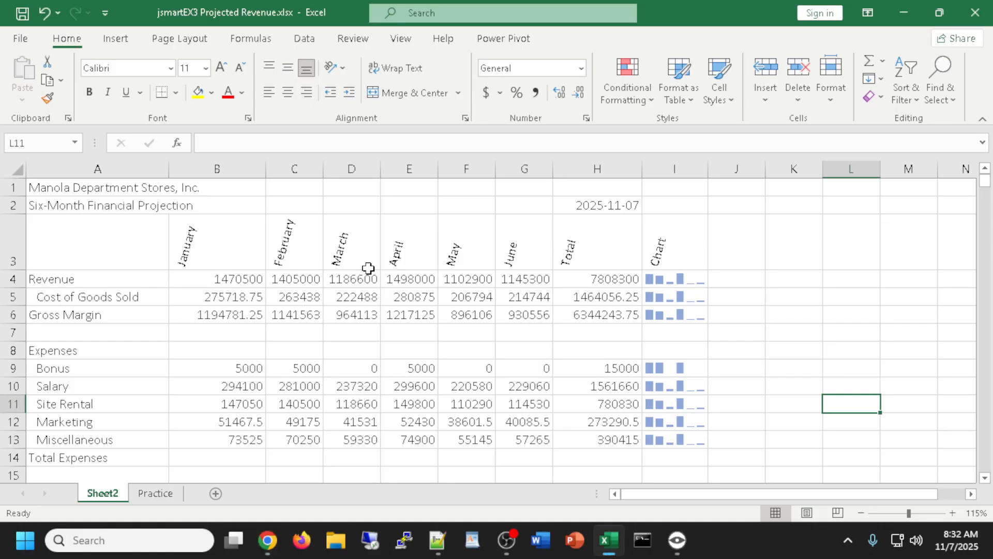
Apply the Title cell style to the company name in A1
click(78, 187)
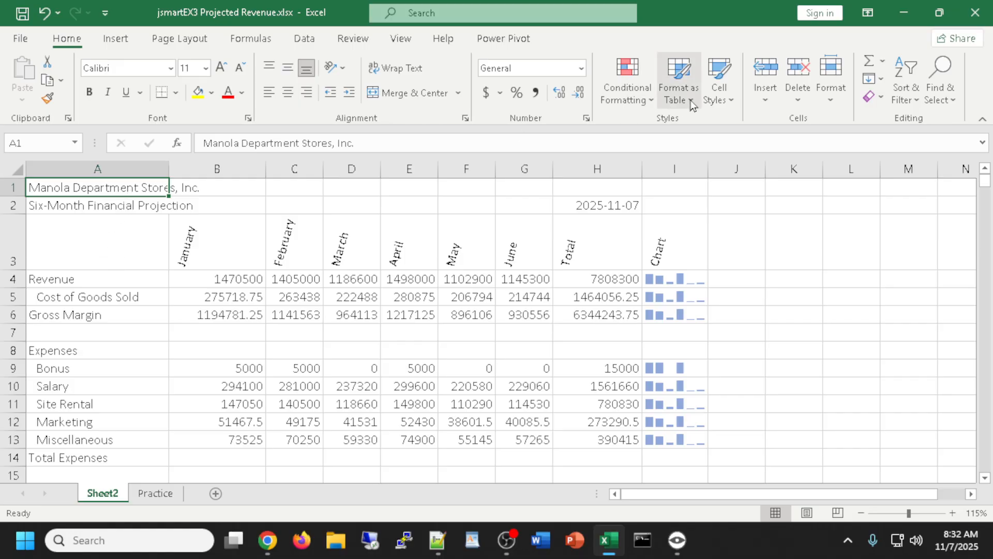
click(735, 102)
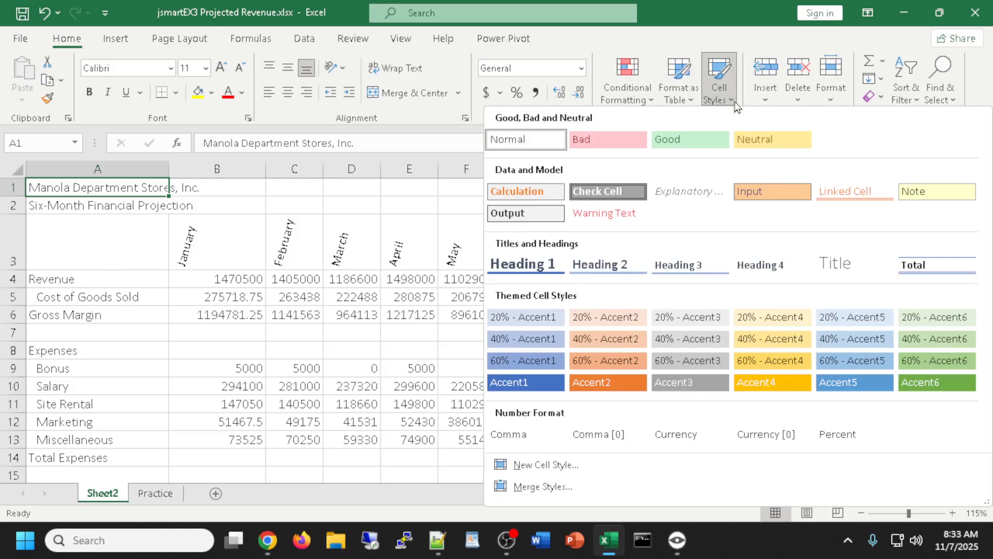
click(847, 266)
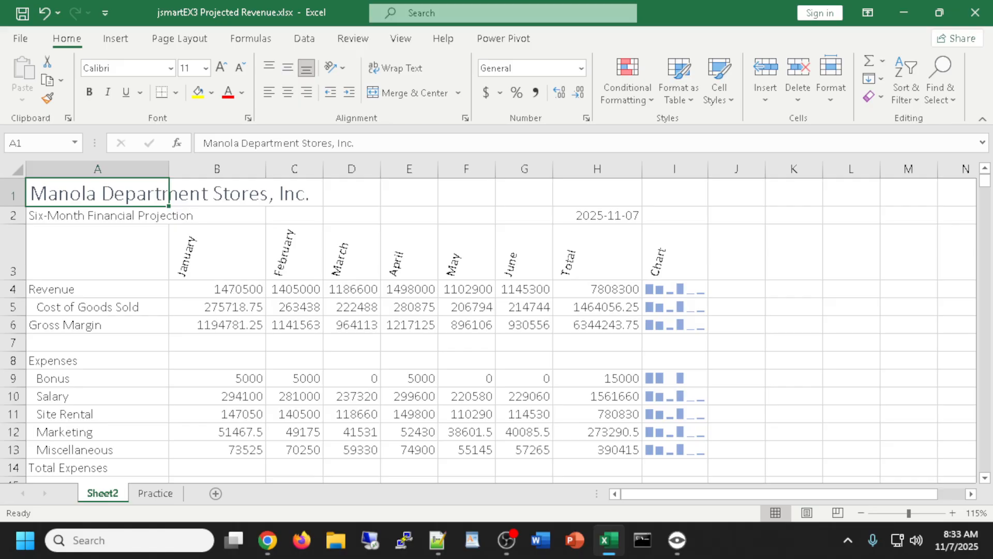
key(alt+Tab)
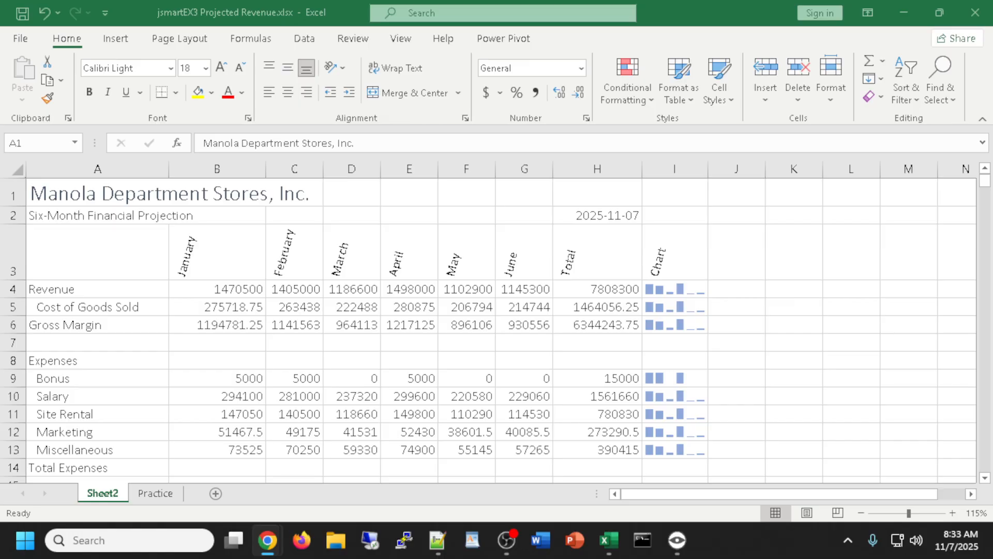
Give the Six-Month Financial Projection subtitle in A2 the Title style at 14 point
click(72, 212)
click(71, 213)
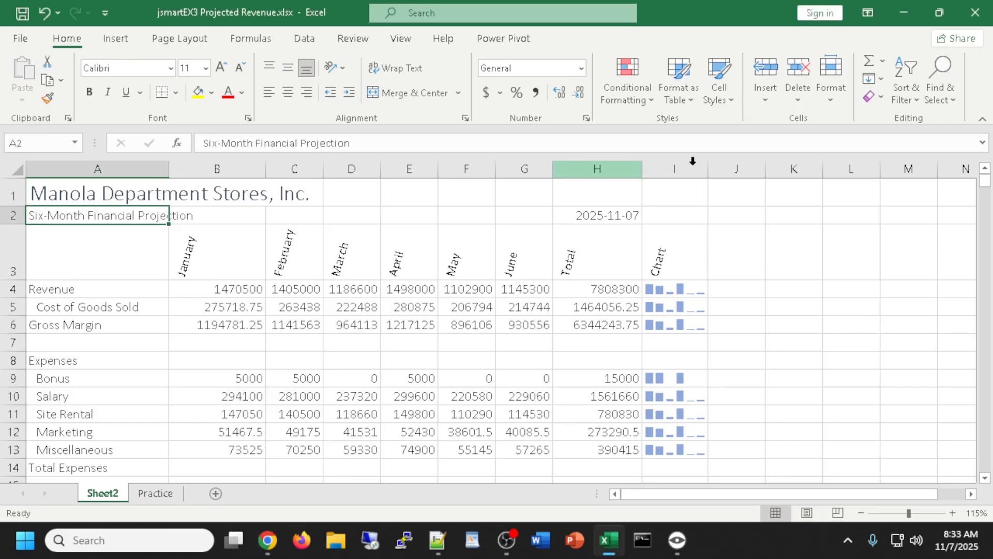
click(734, 100)
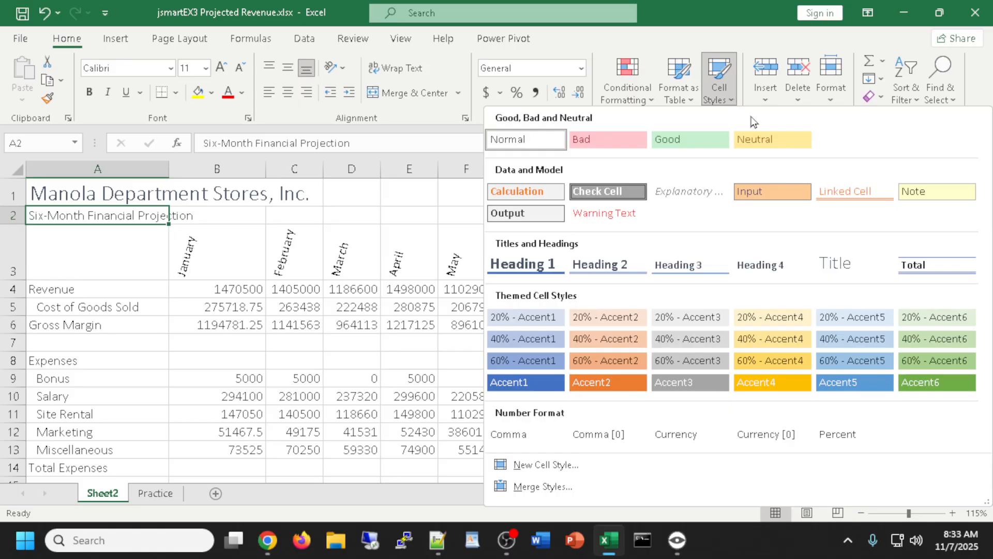
click(859, 269)
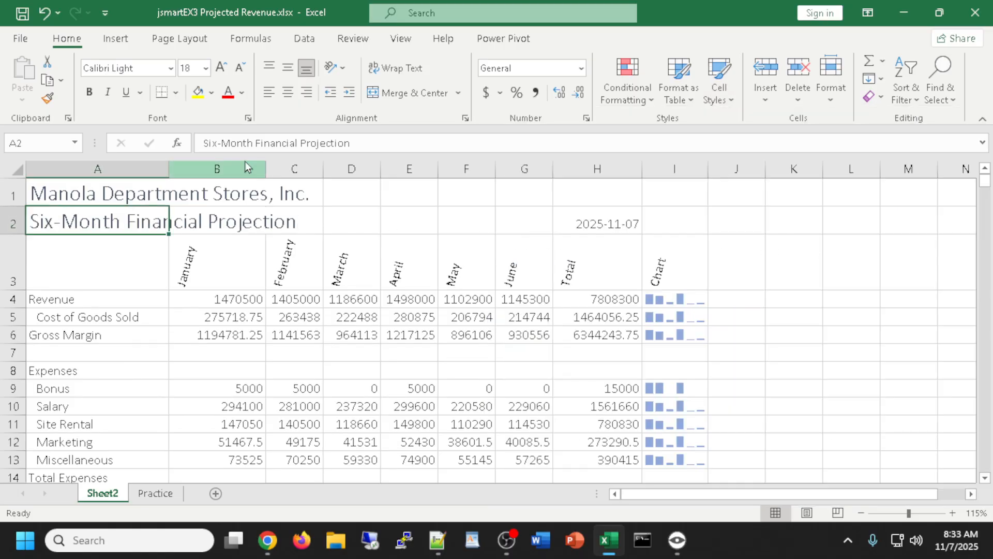
click(239, 69)
click(239, 68)
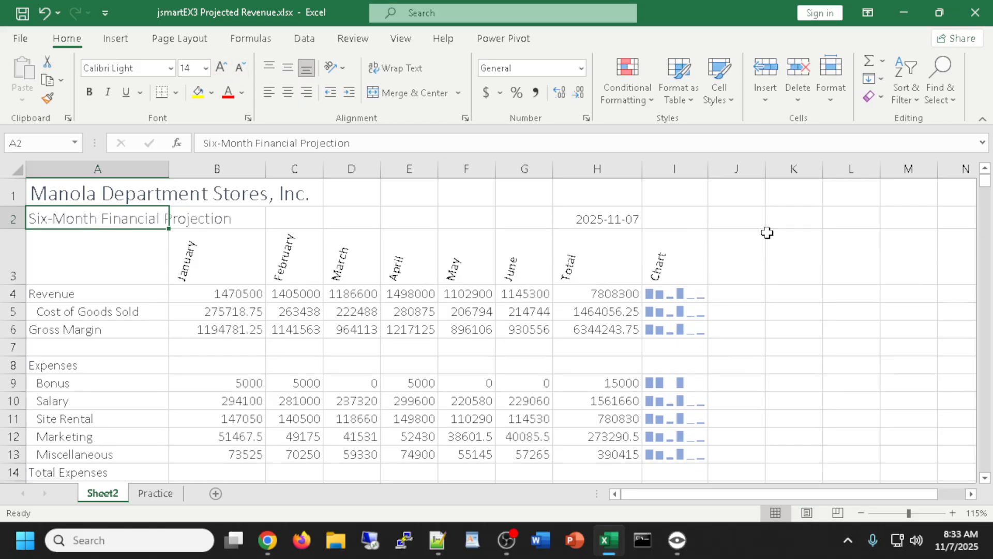
click(852, 242)
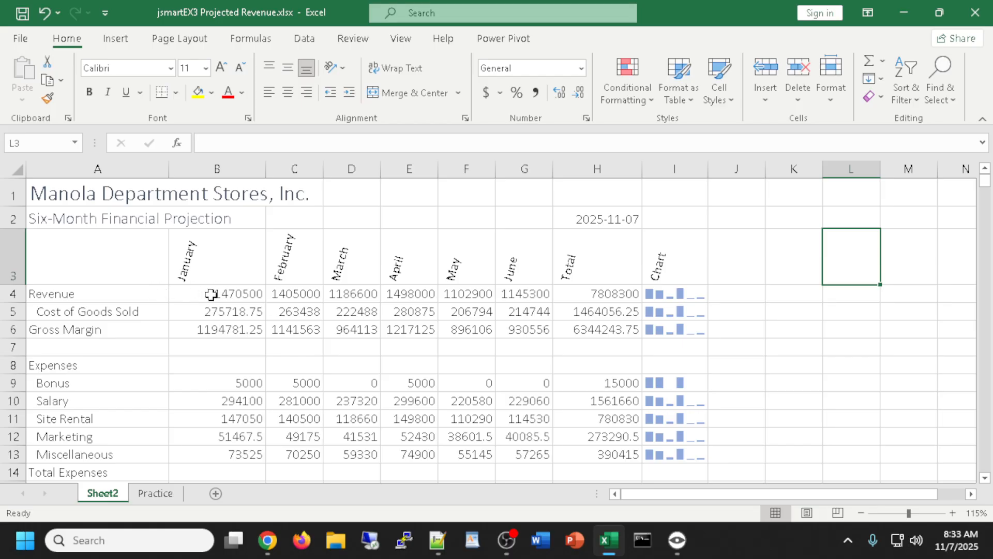
Multi-select the rows B4:H4, B6:H6, B9:H9, B16:H16 and B14:H14 together
drag(211, 294, 599, 294)
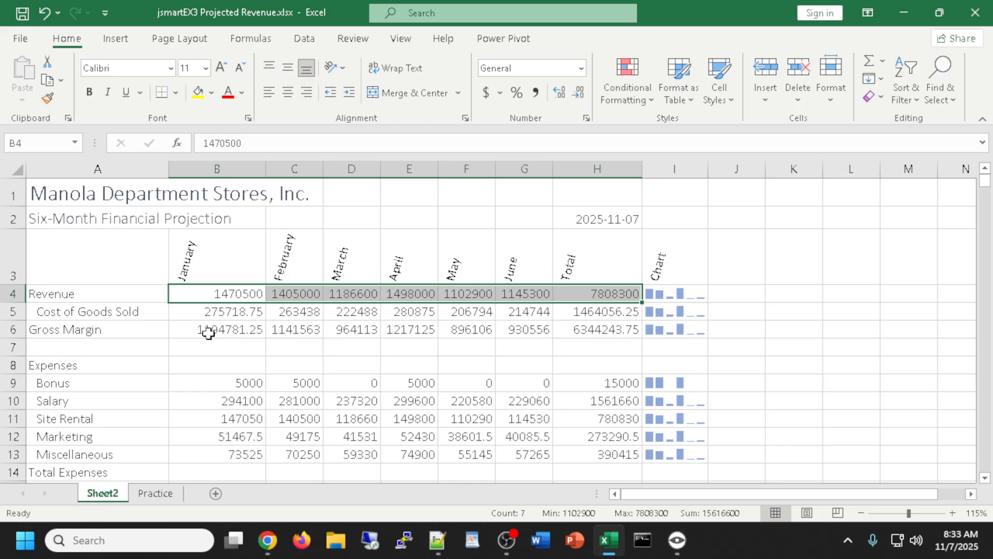
drag(208, 329, 605, 330)
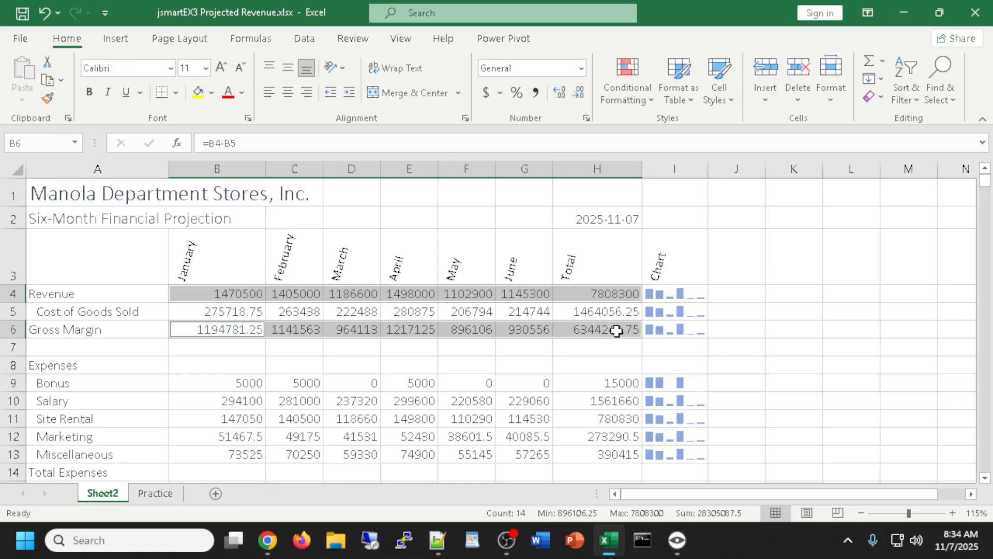
scroll(620, 332, down, 1)
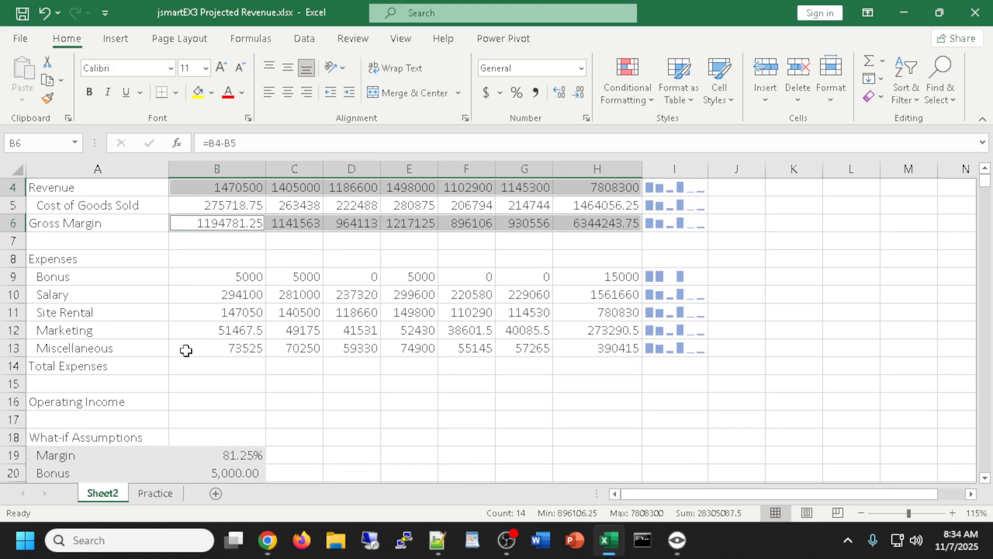
ctrl+drag(226, 274, 590, 275)
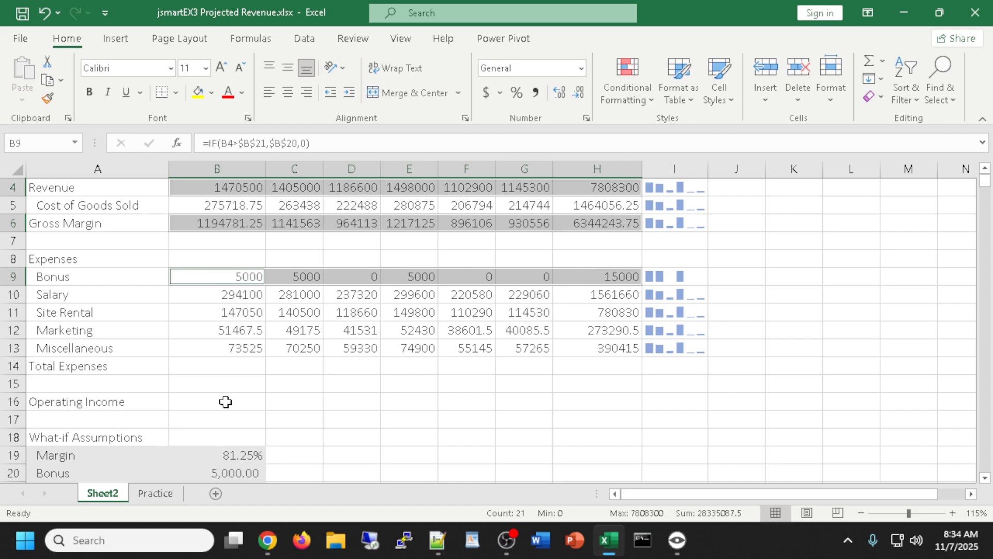
ctrl+drag(226, 402, 606, 394)
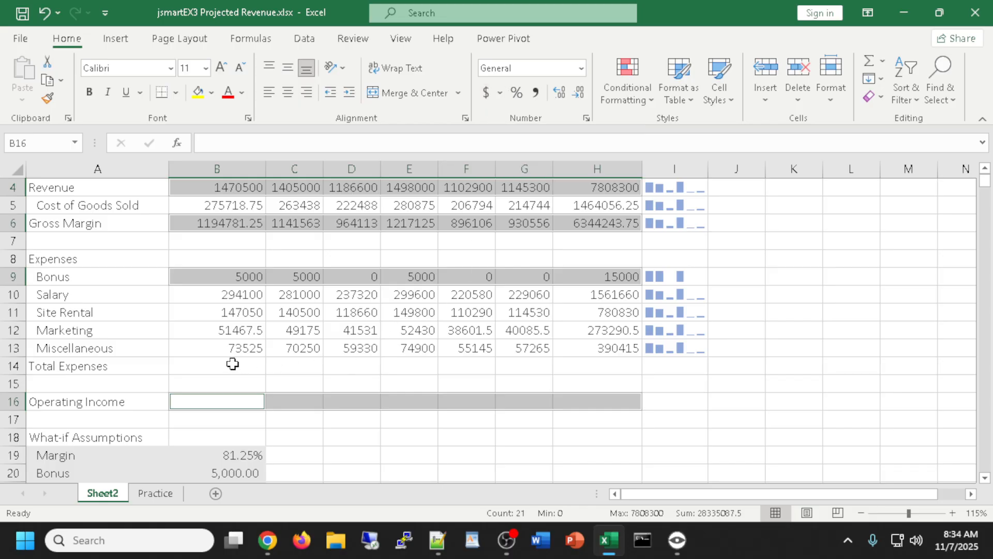
drag(232, 364, 605, 362)
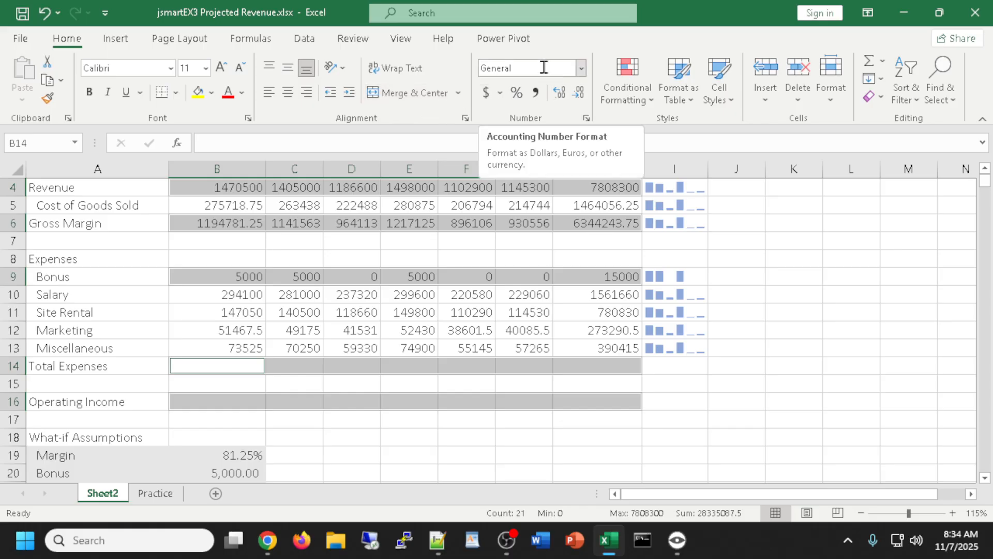
Format the selected rows as Currency, two decimals, with ($1,234.10) negatives in parentheses
click(586, 119)
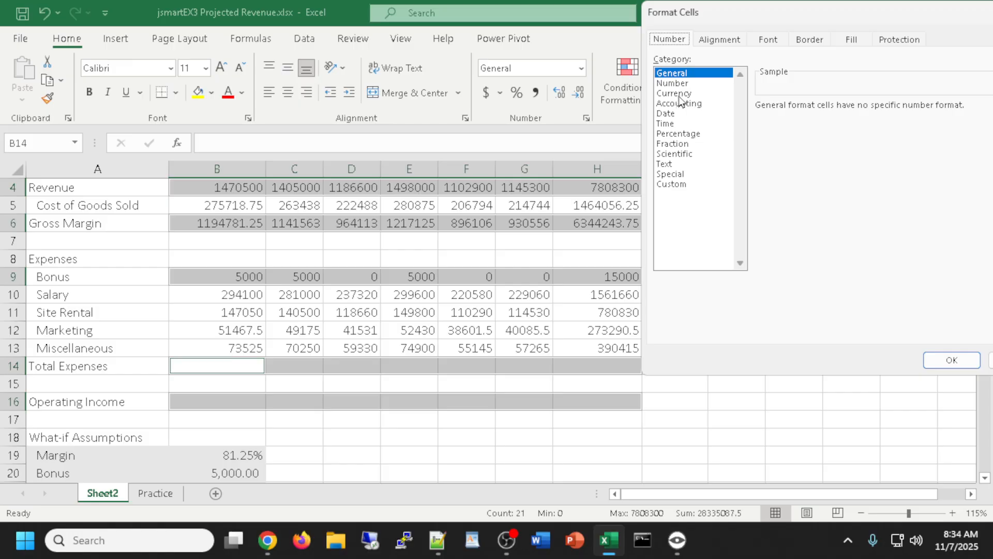
click(674, 94)
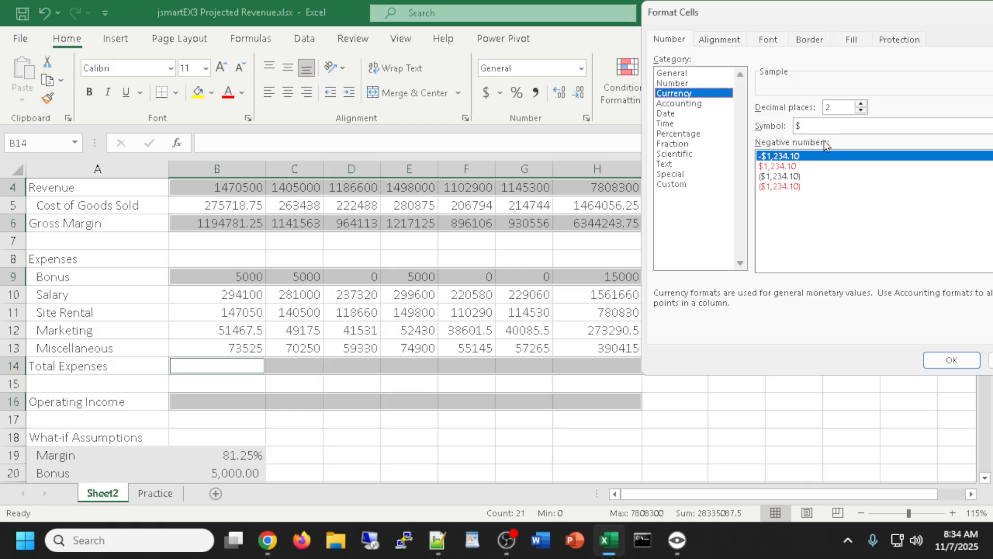
click(784, 176)
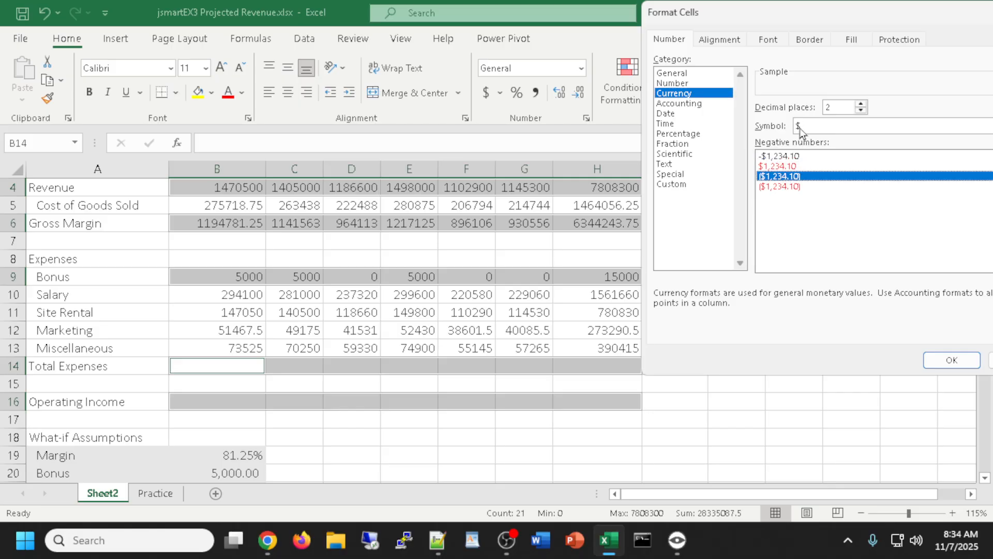
drag(817, 20, 694, 37)
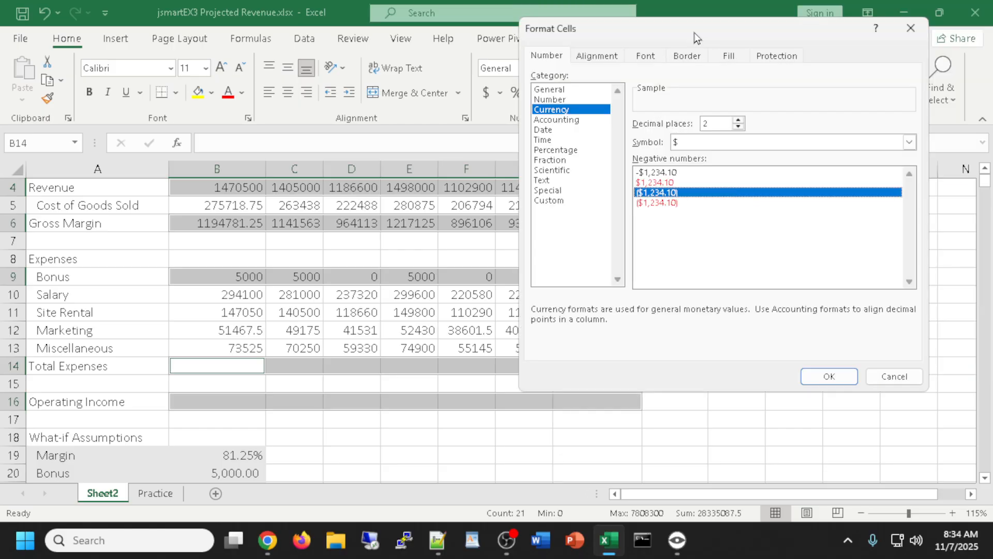
click(829, 377)
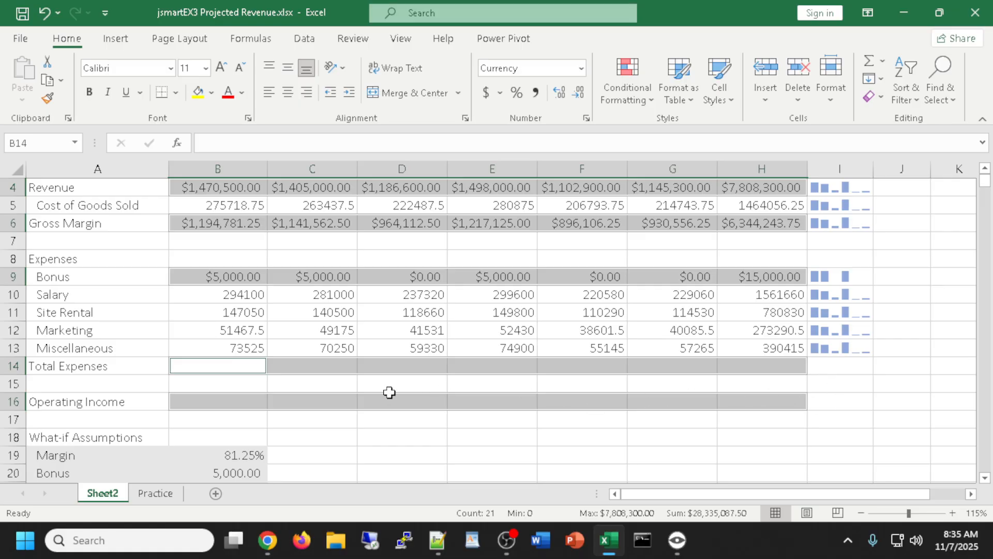
click(307, 435)
AutoSum B9:B13 into B14 and fill the Total Expenses formula across to H14
click(213, 368)
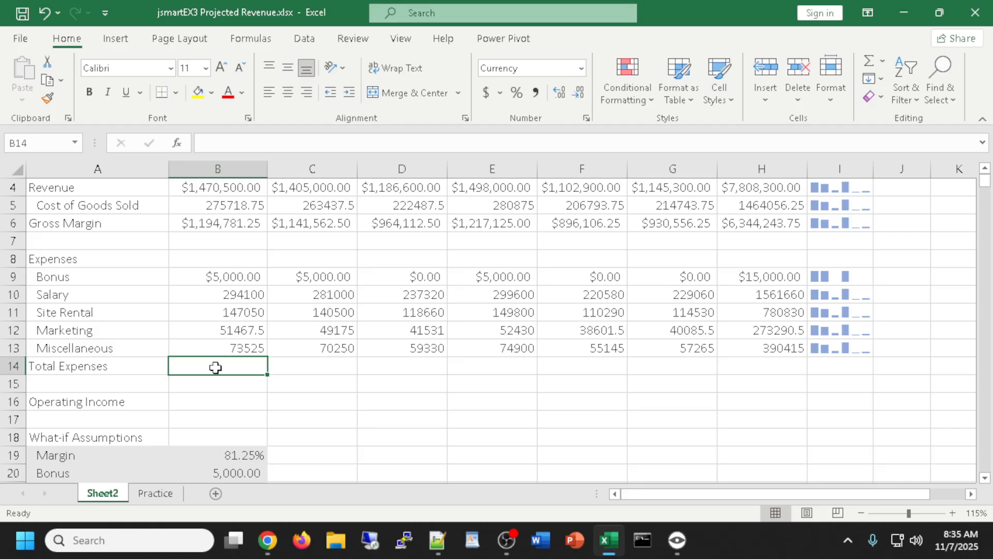
click(870, 64)
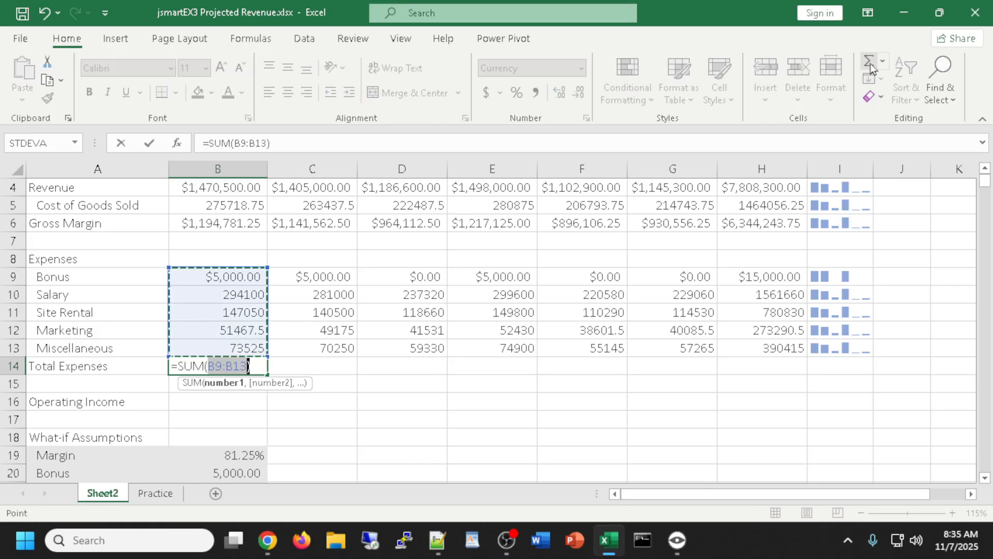
key(Return)
click(218, 365)
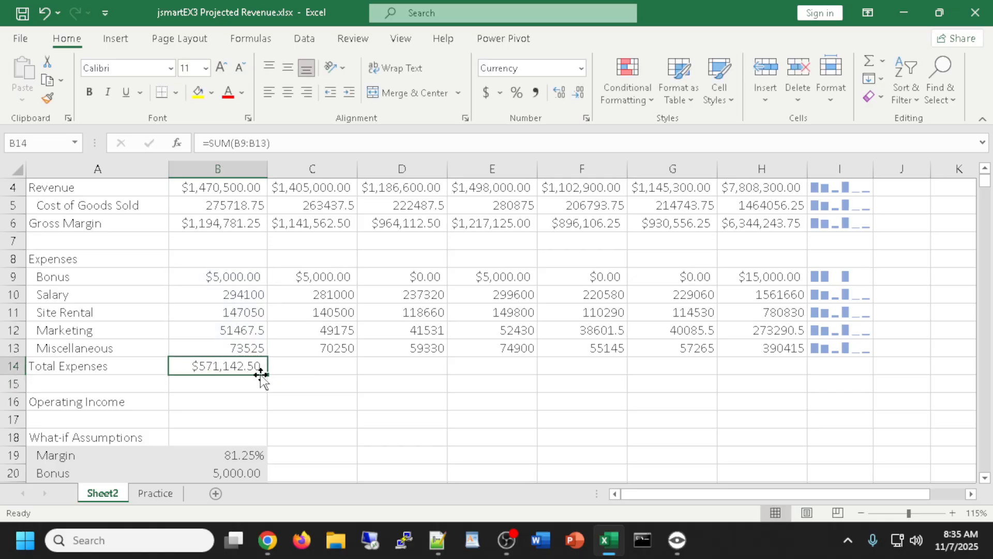
drag(268, 374, 777, 382)
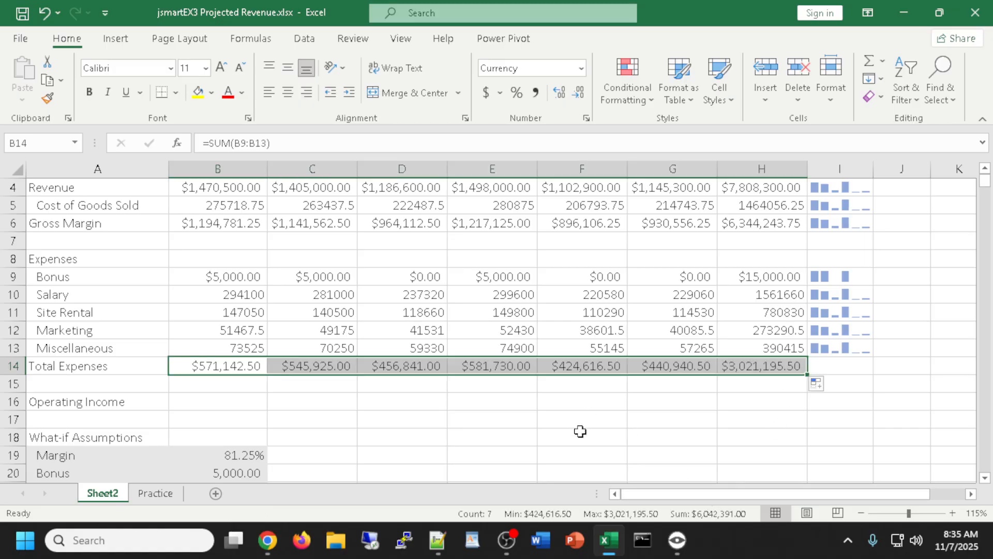
click(231, 402)
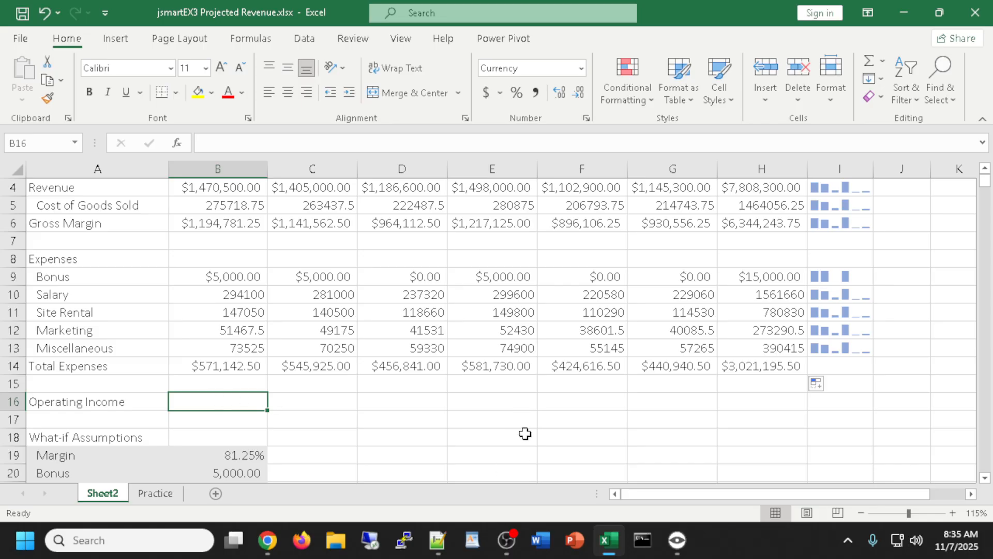
Enter =B6-B14 in B16 and fill the Operating Income formula across to H16
text(=)
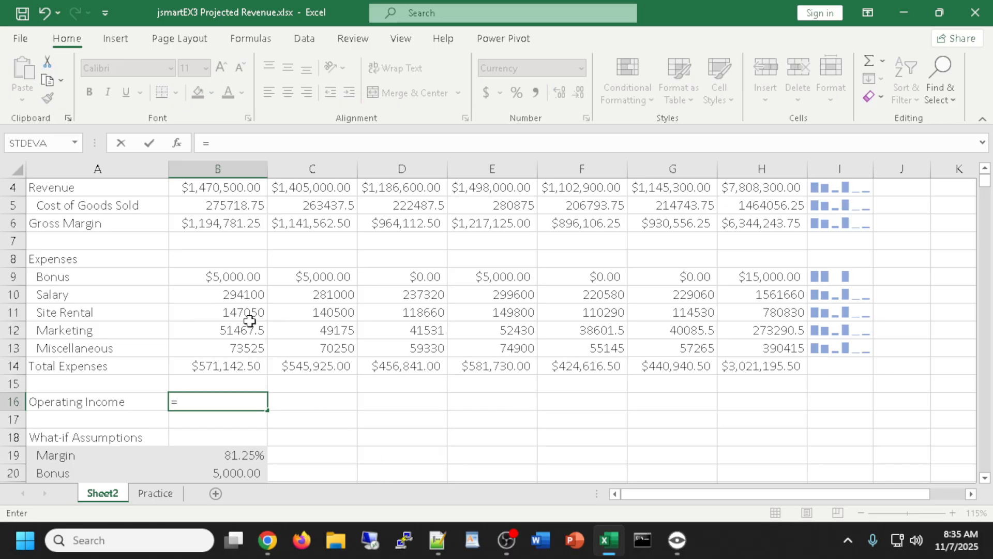
click(205, 224)
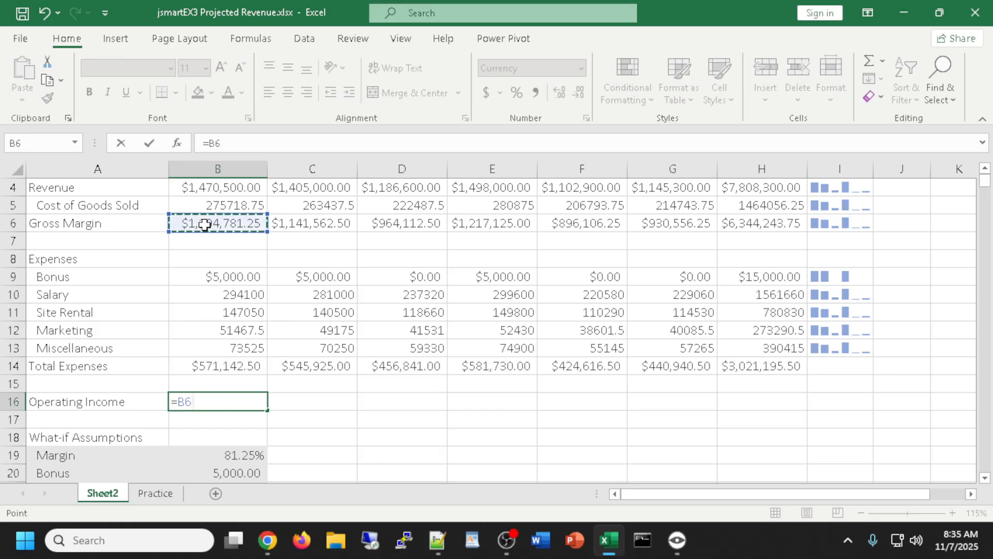
text(-)
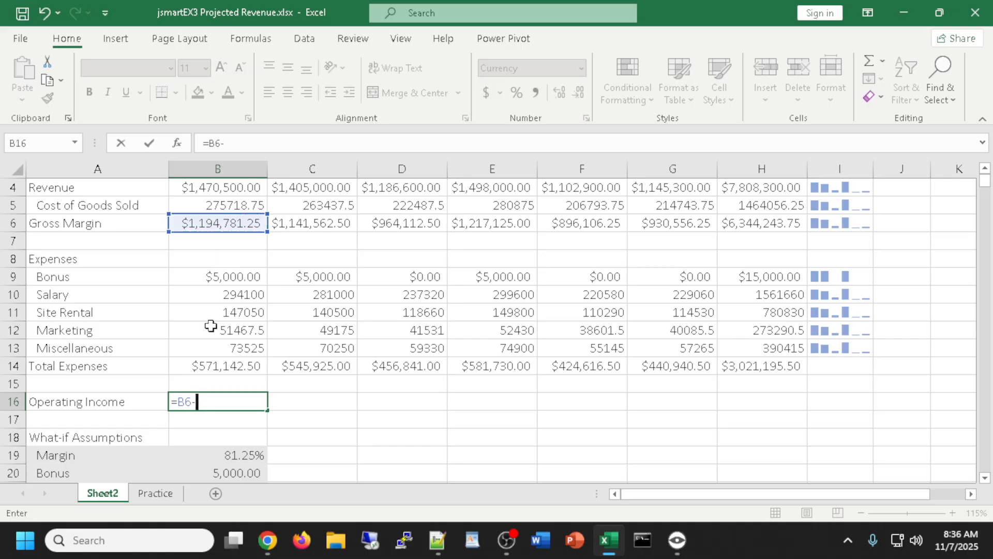
click(209, 368)
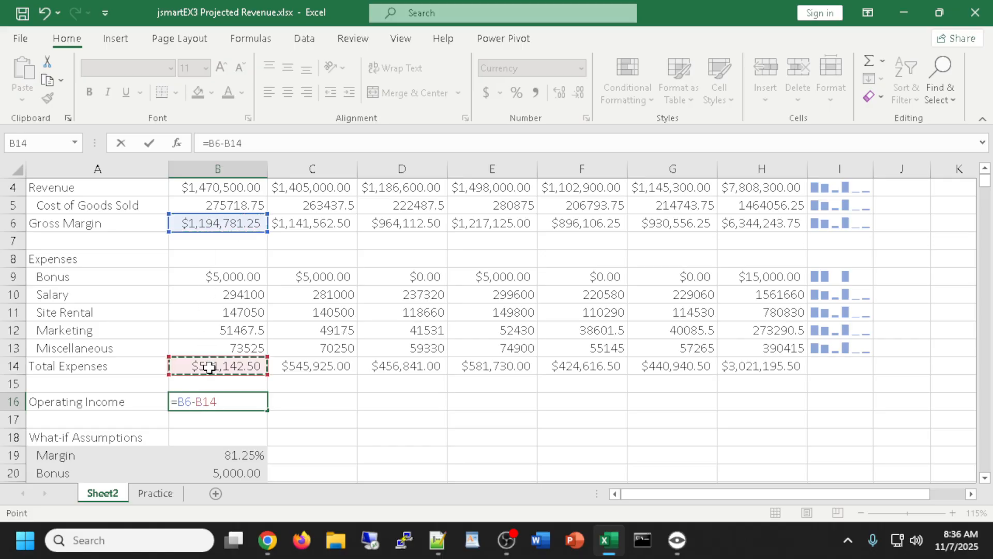
key(Return)
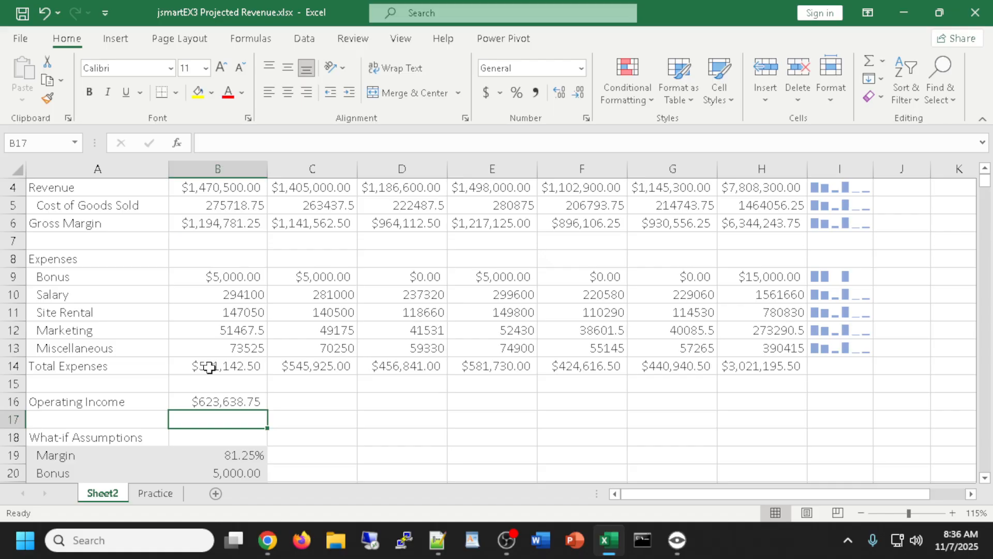
click(208, 398)
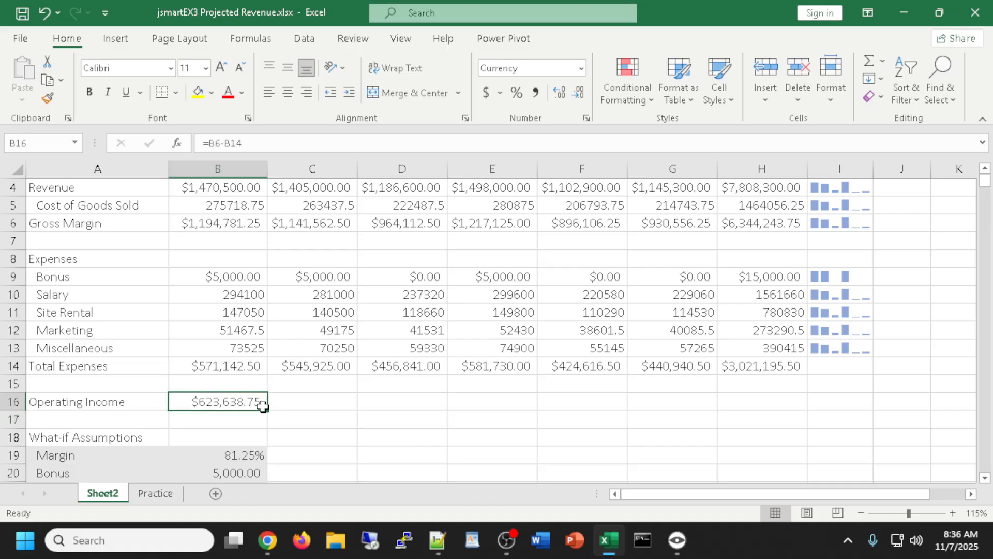
drag(267, 410, 787, 422)
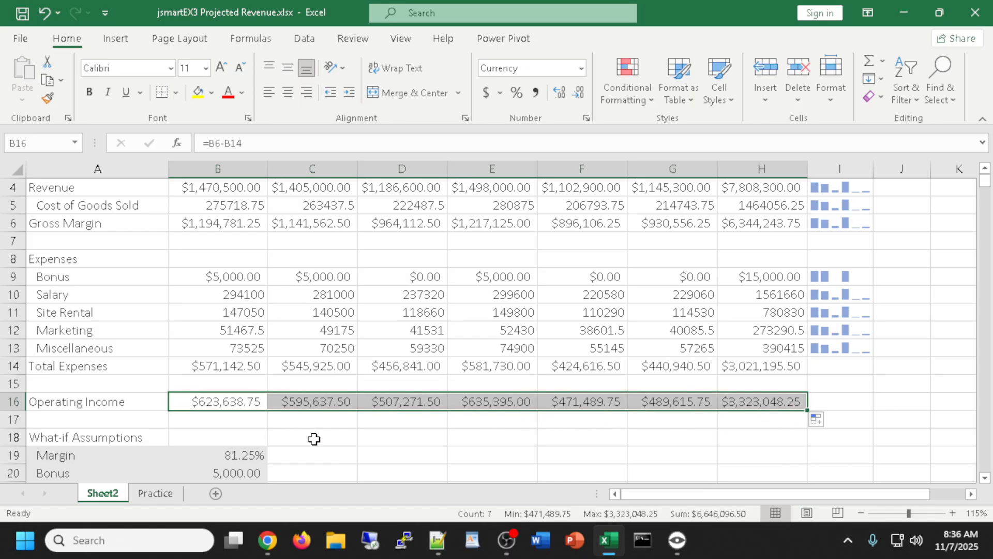
click(220, 418)
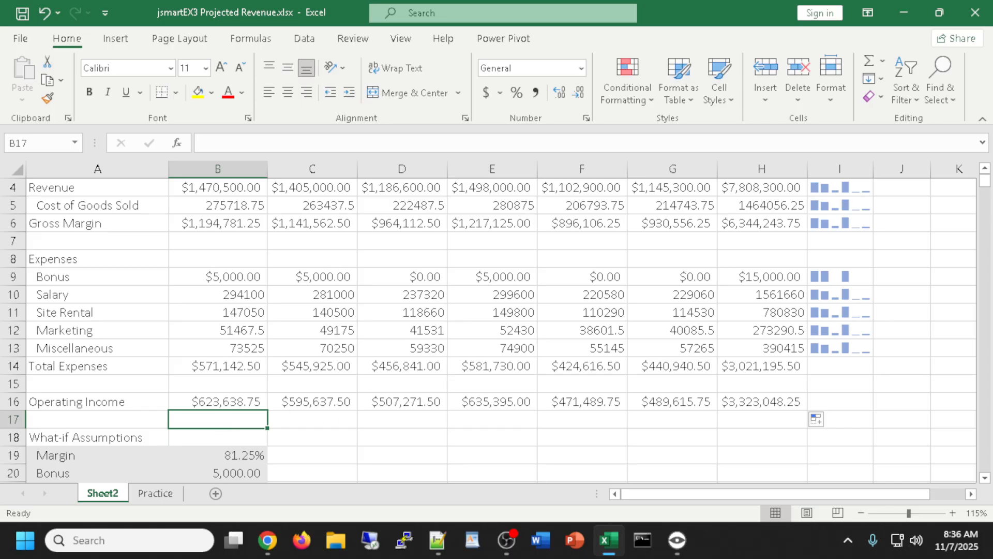
Check the B16 formula, then select the Cost of Goods Sold values B5:H5
double_click(232, 397)
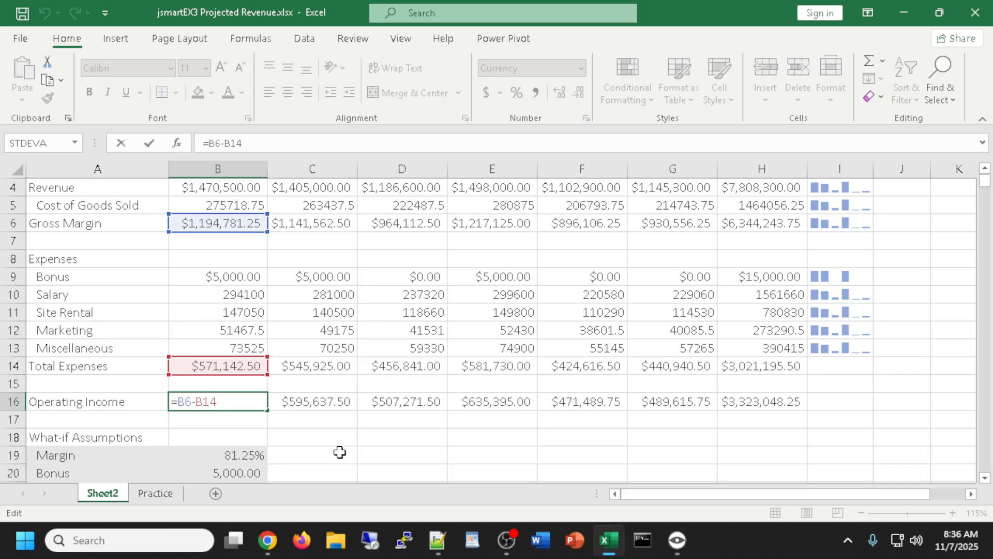
key(alt+Tab)
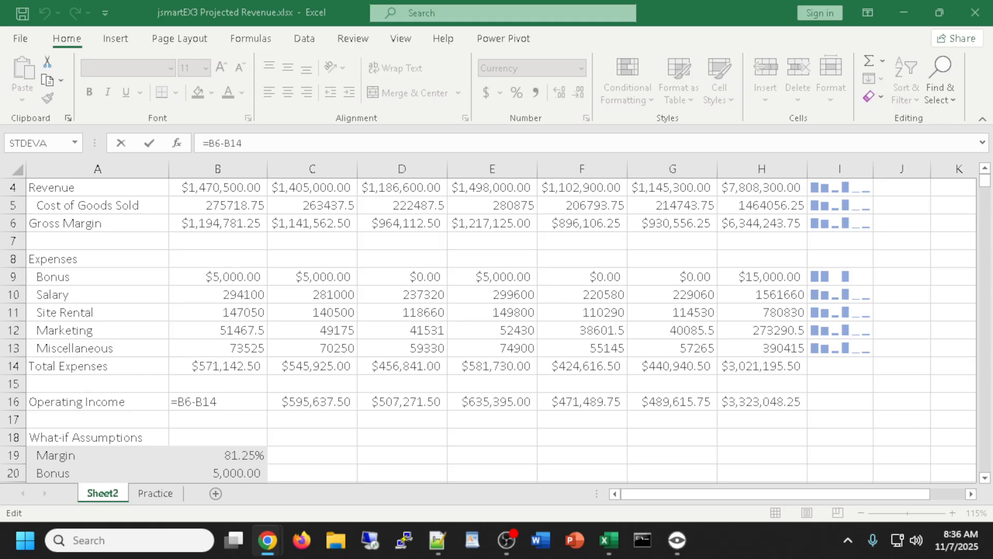
scroll(499, 309, up, 1)
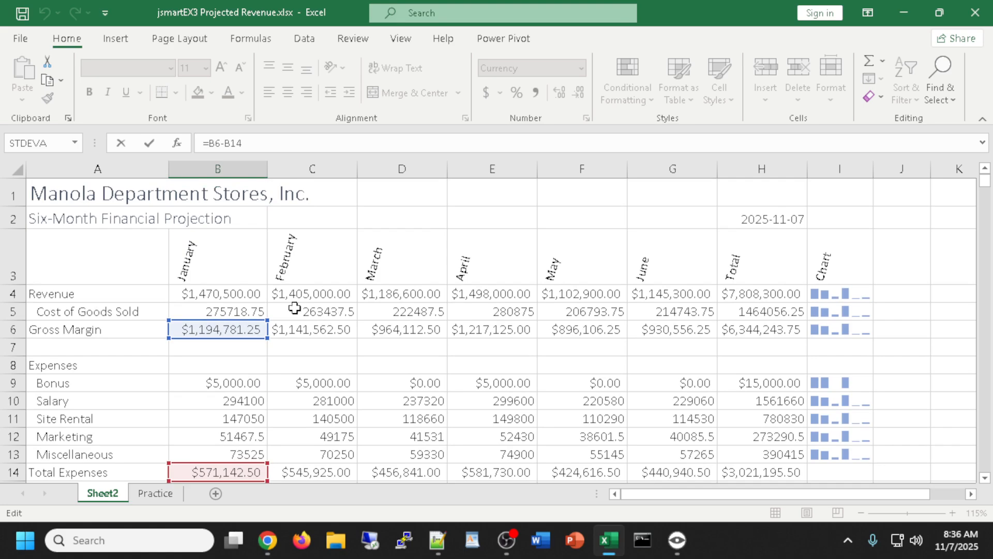
drag(200, 317, 737, 310)
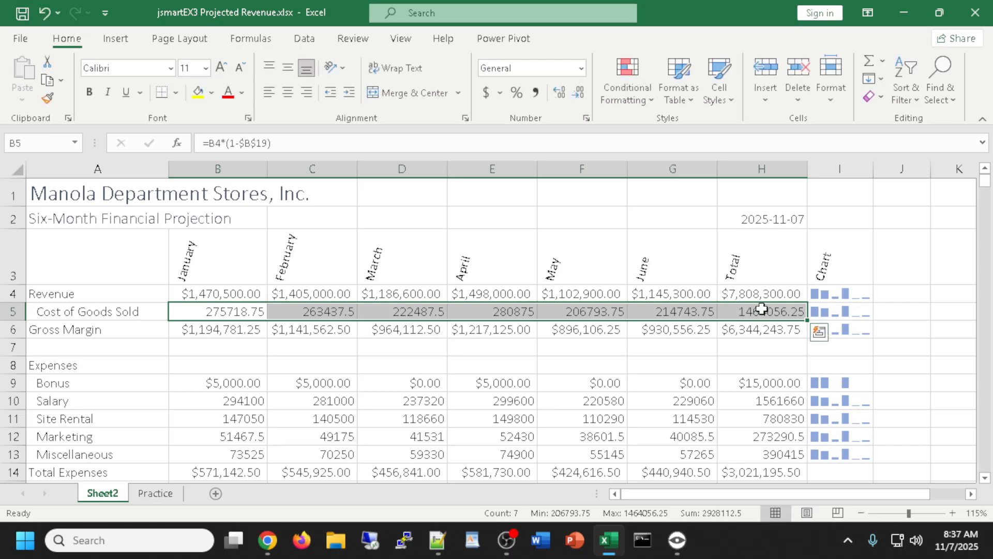
Apply Comma Style to B5:H5 and to the expense values B10:H13
click(535, 92)
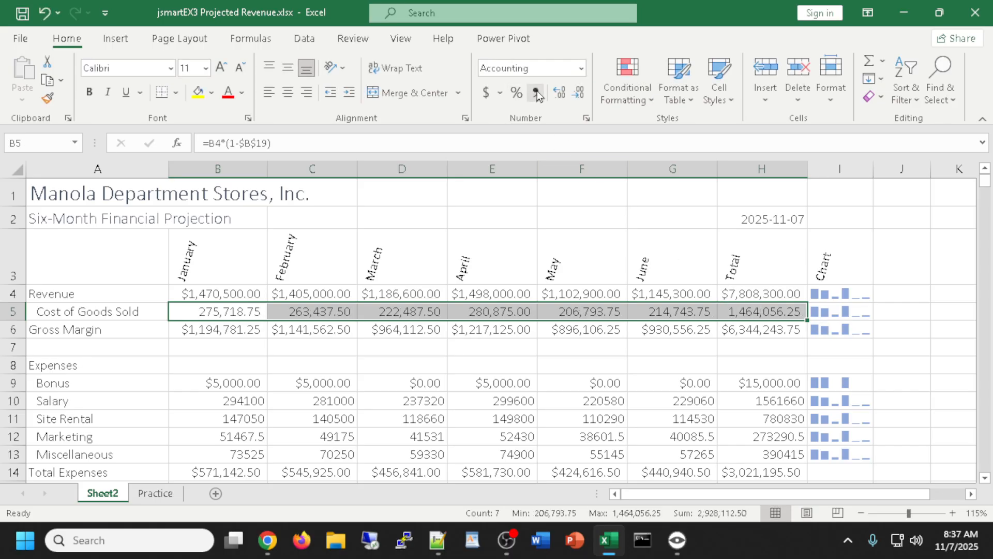
scroll(619, 259, down, 1)
scroll(619, 259, down, 2)
scroll(465, 262, up, 1)
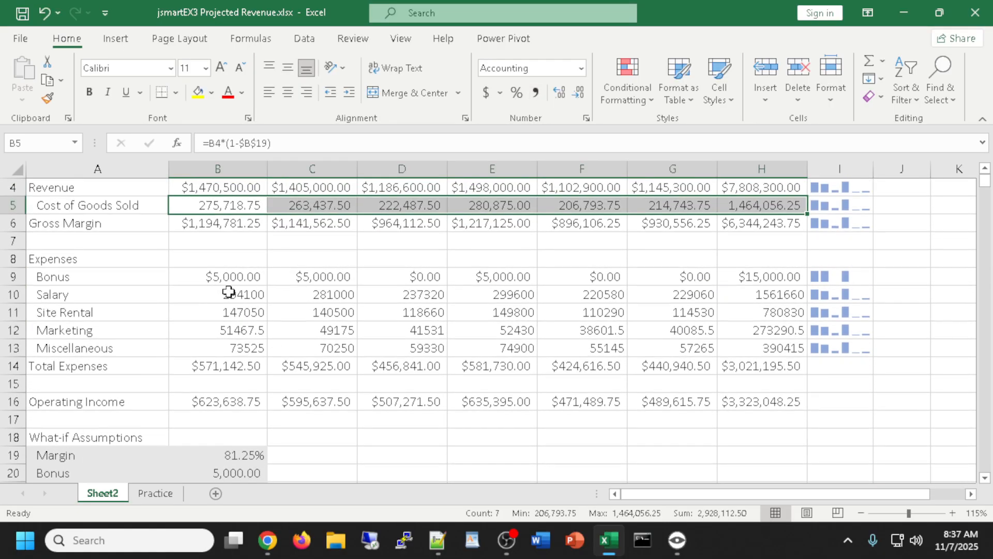
click(212, 294)
drag(212, 293, 750, 343)
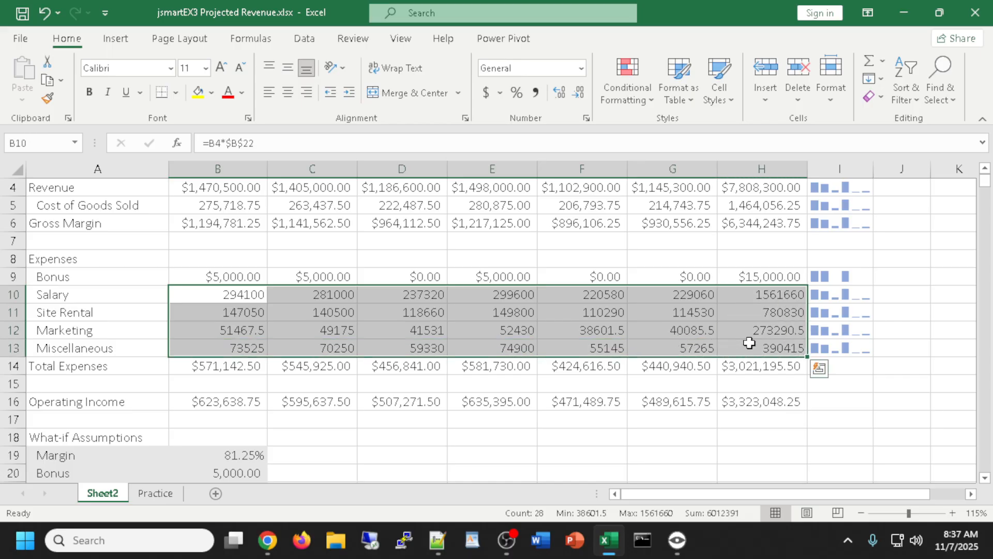
click(535, 94)
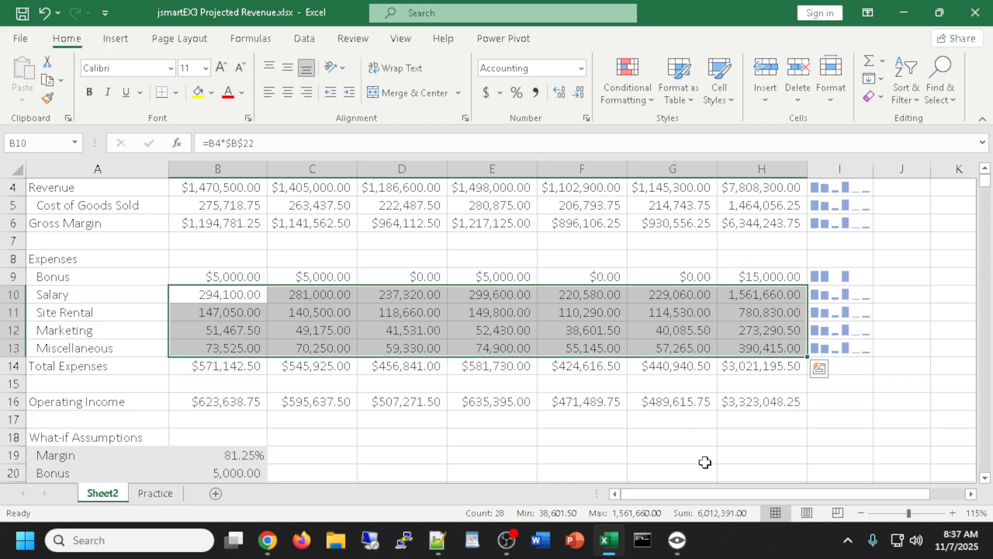
scroll(705, 461, up, 1)
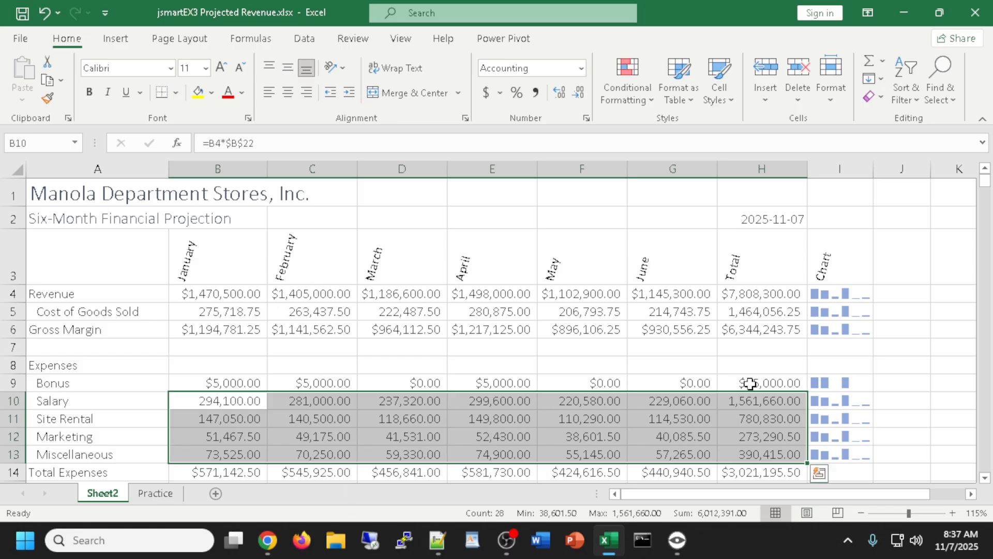
click(929, 375)
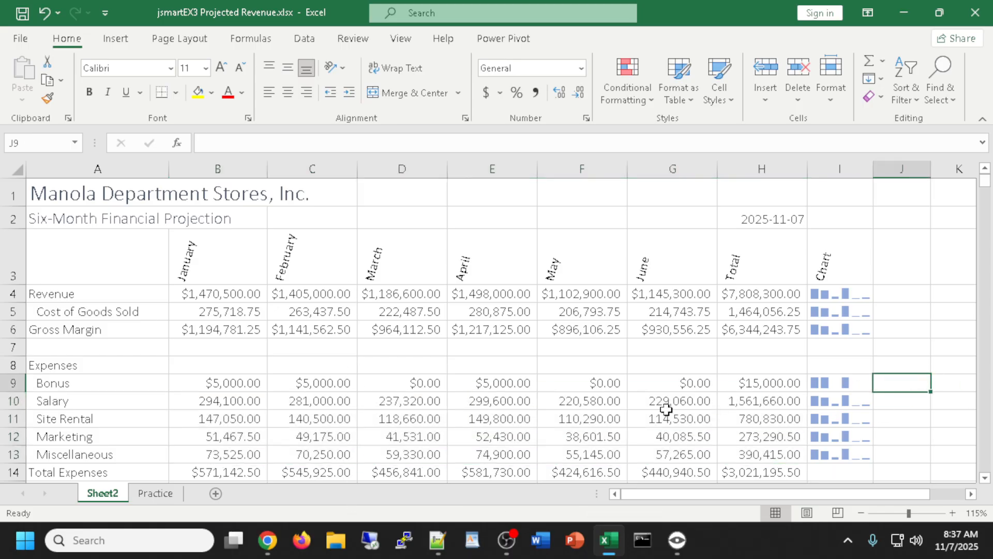
scroll(617, 408, down, 1)
scroll(618, 370, down, 1)
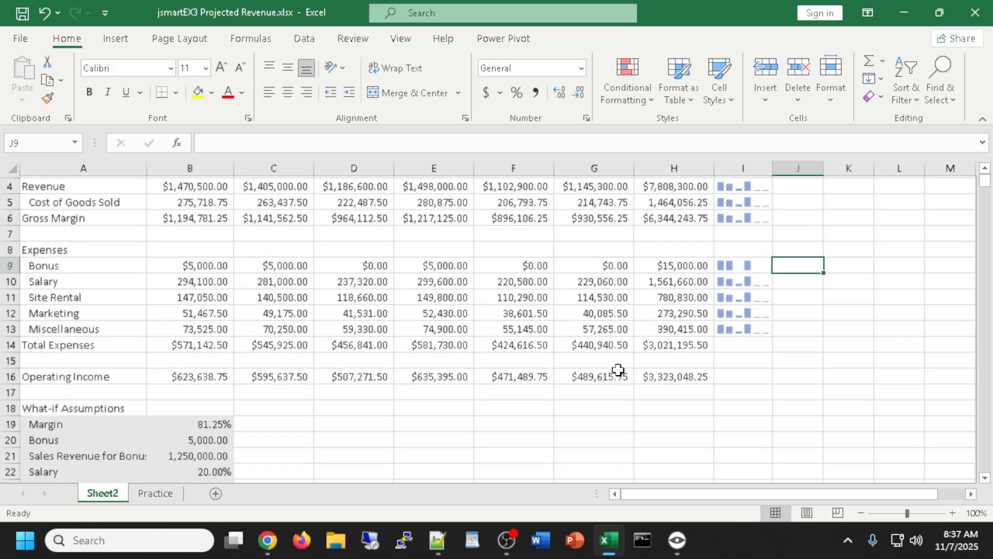
scroll(618, 370, up, 1)
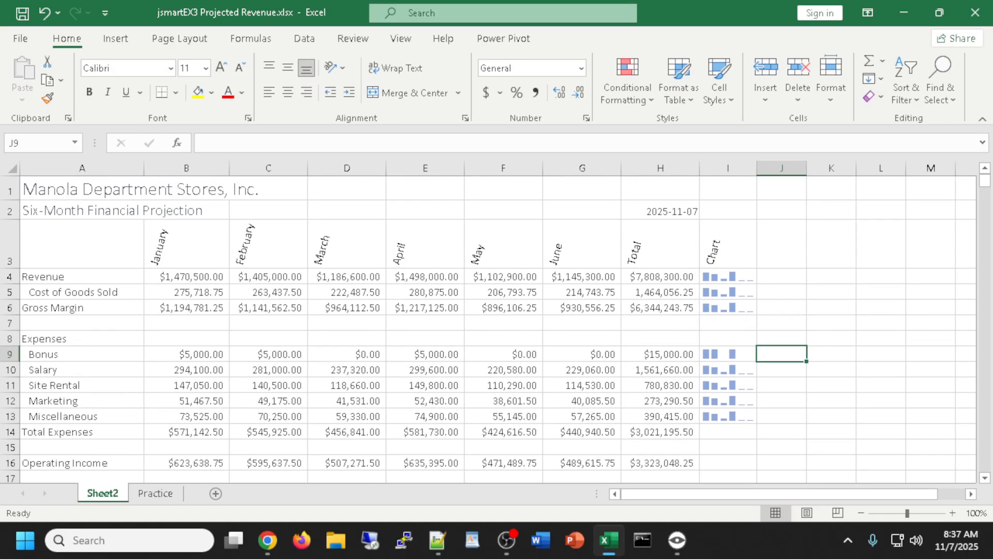
key(alt+Tab)
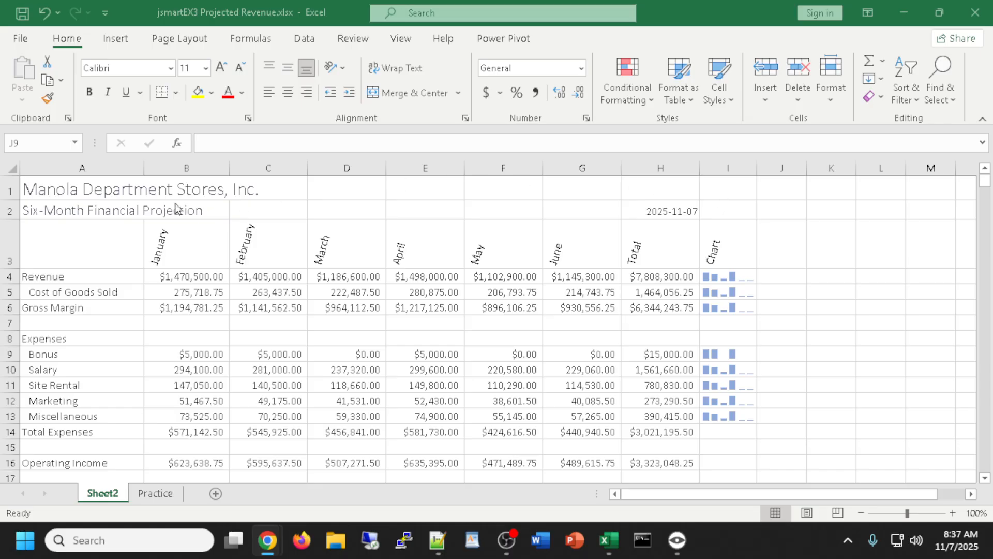
key(alt+Tab)
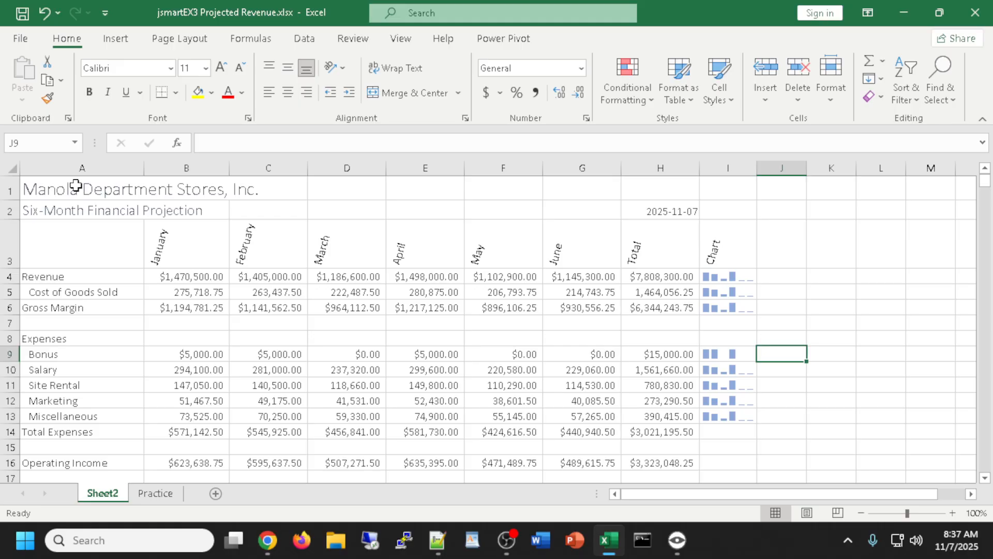
click(76, 185)
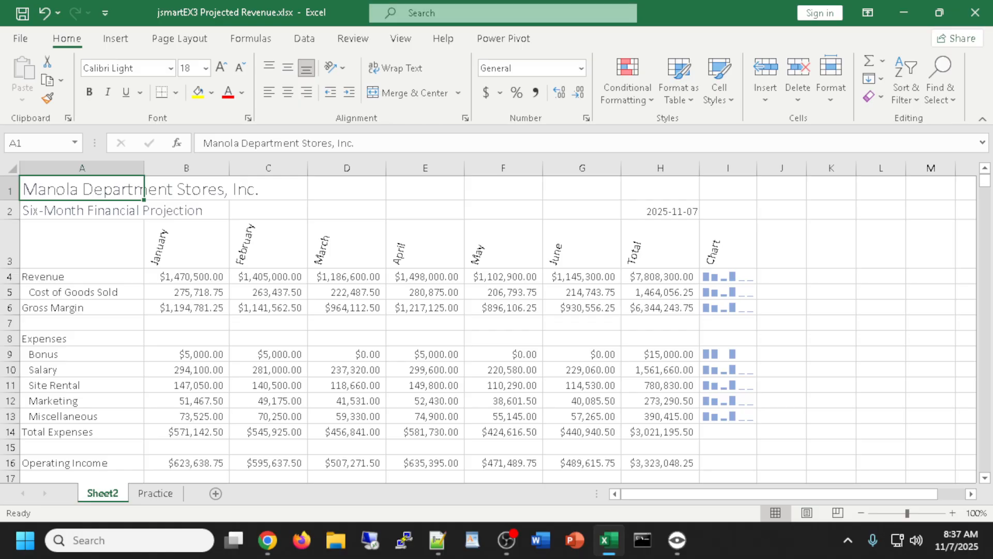
Make the A1 title 28-point bold and enlarge the A2 subtitle from 14 to 16 point
key(alt+Tab)
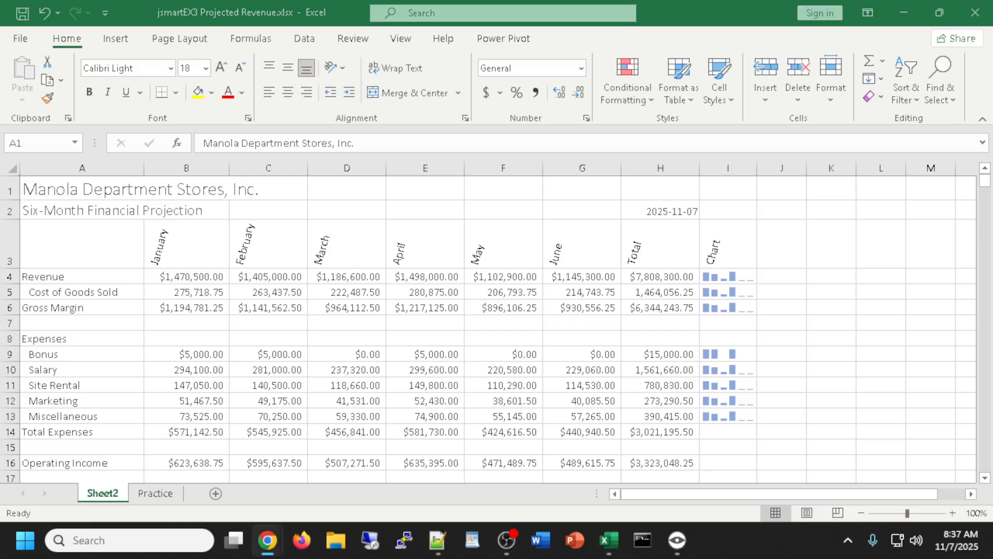
click(51, 189)
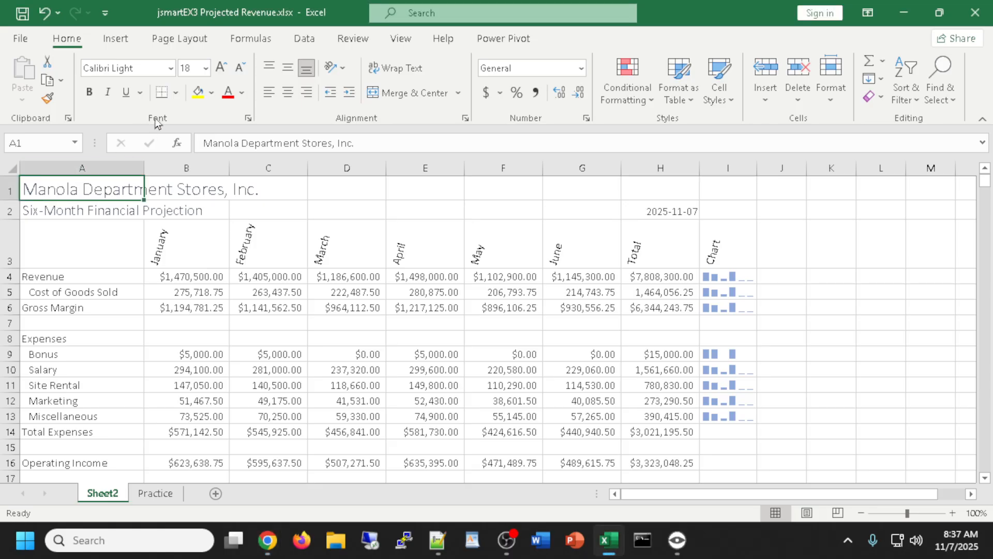
click(206, 68)
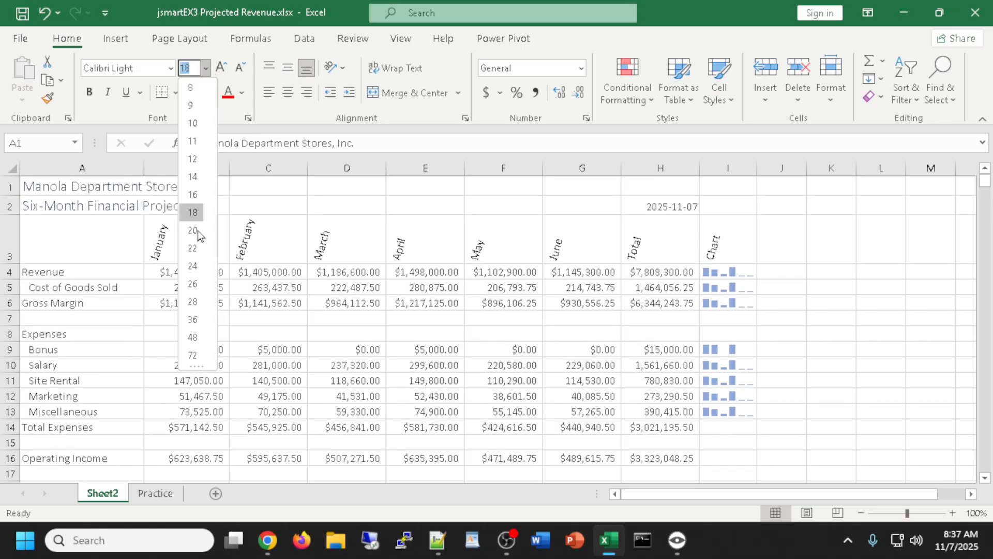
click(193, 302)
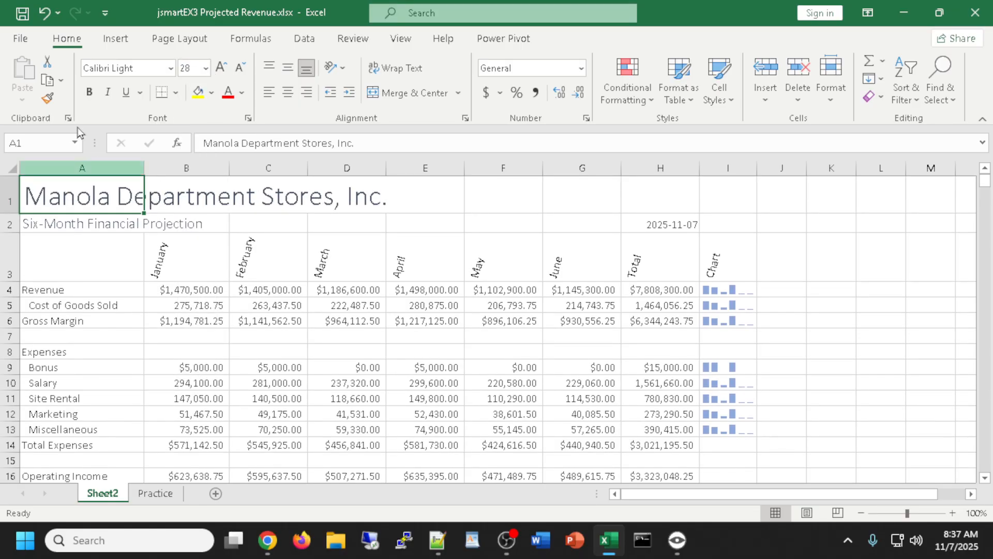
click(89, 93)
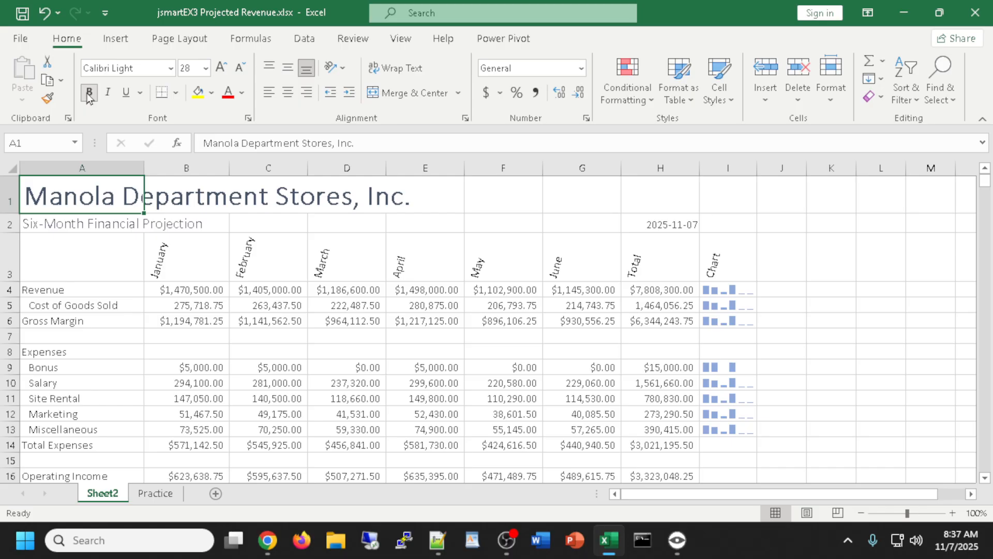
click(91, 224)
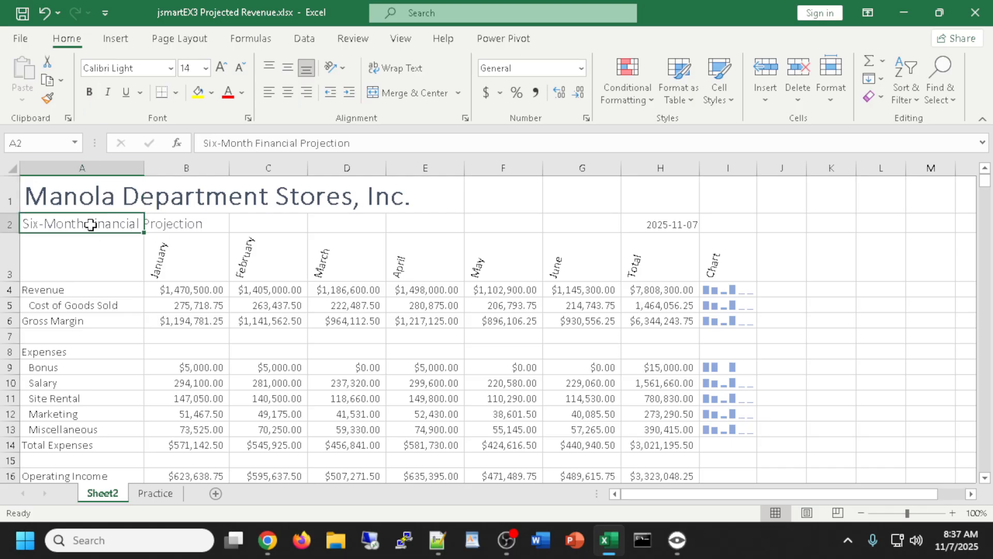
click(227, 67)
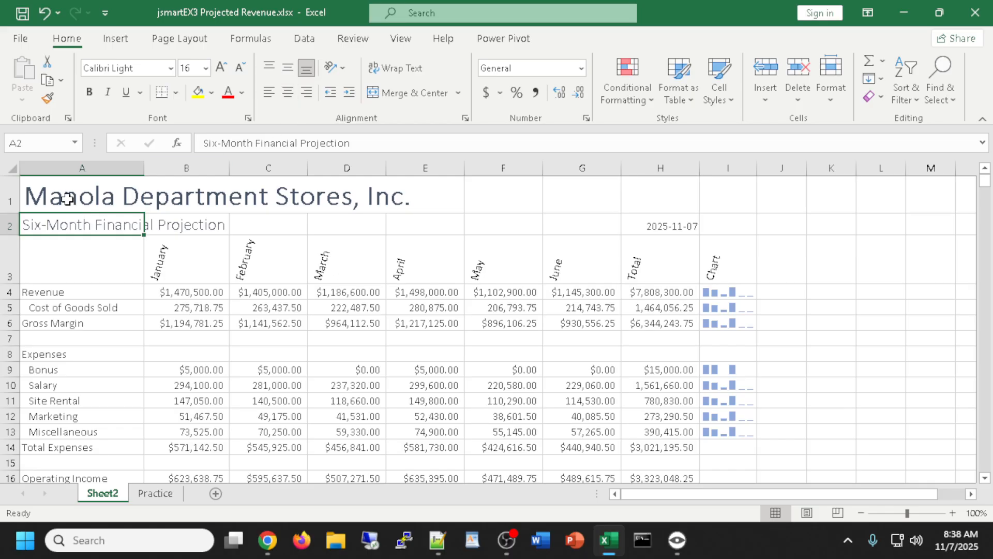
Fill A1:I2 with Blue, Accent 1, Lighter 80%
drag(68, 199, 722, 227)
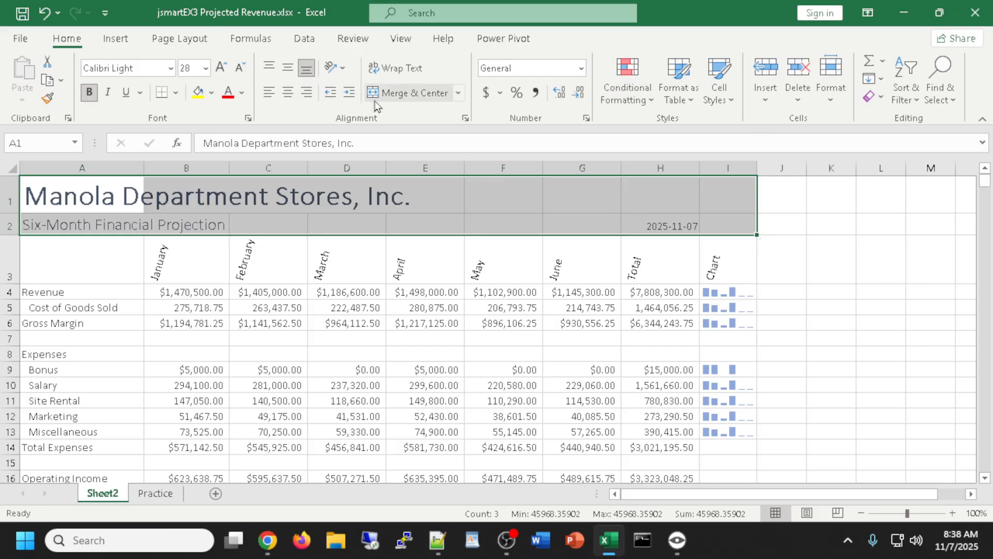
click(213, 95)
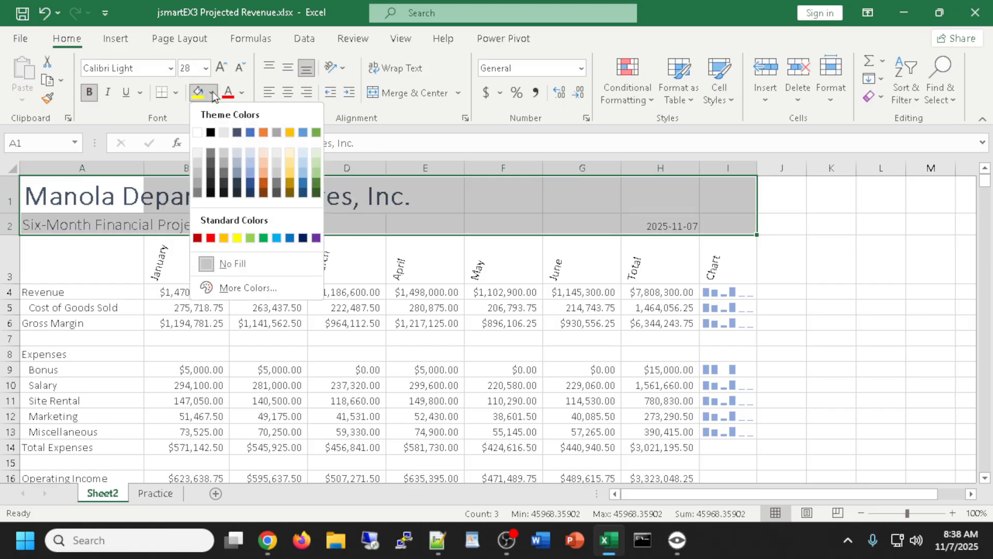
click(251, 153)
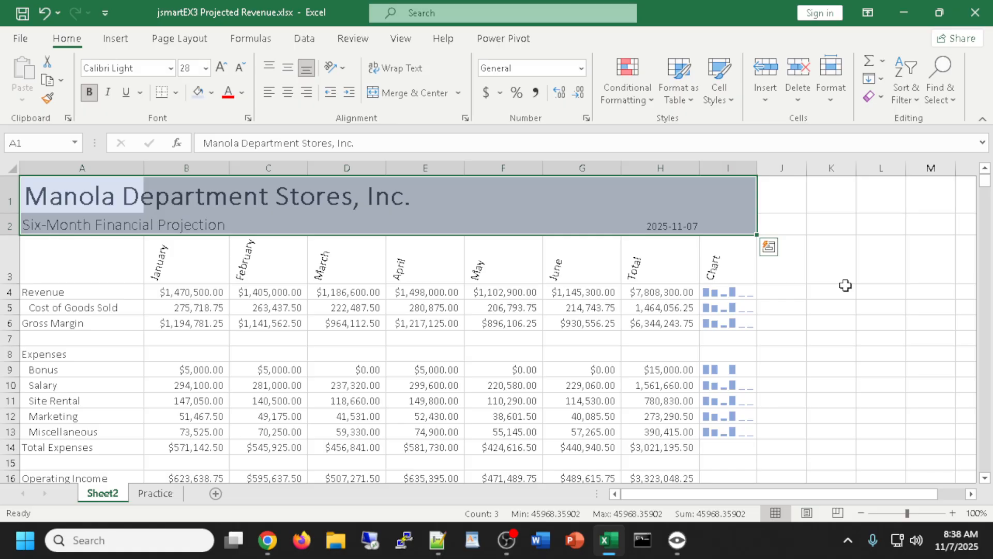
click(837, 268)
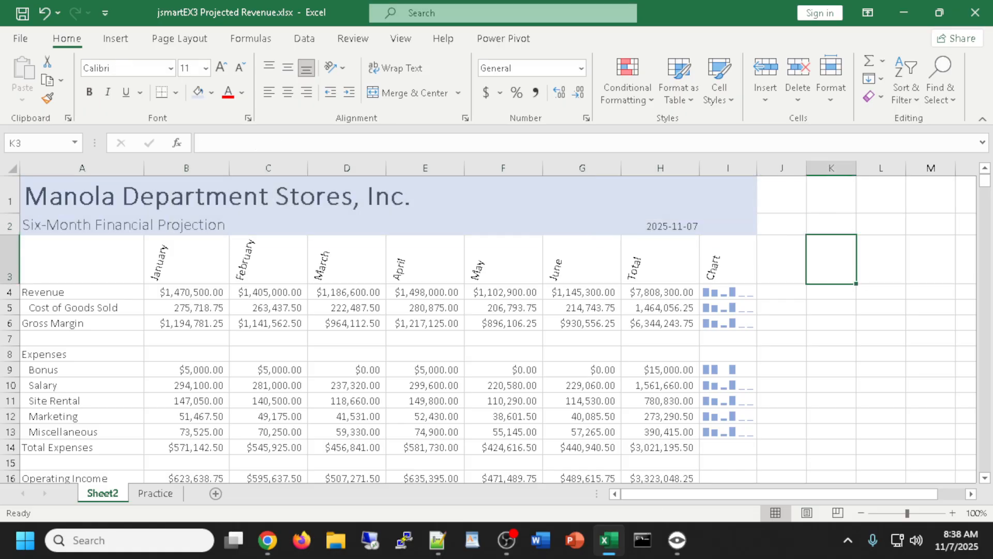
Apply the Heading 3 cell style to the month headers A3:I3
click(67, 265)
drag(67, 265, 725, 264)
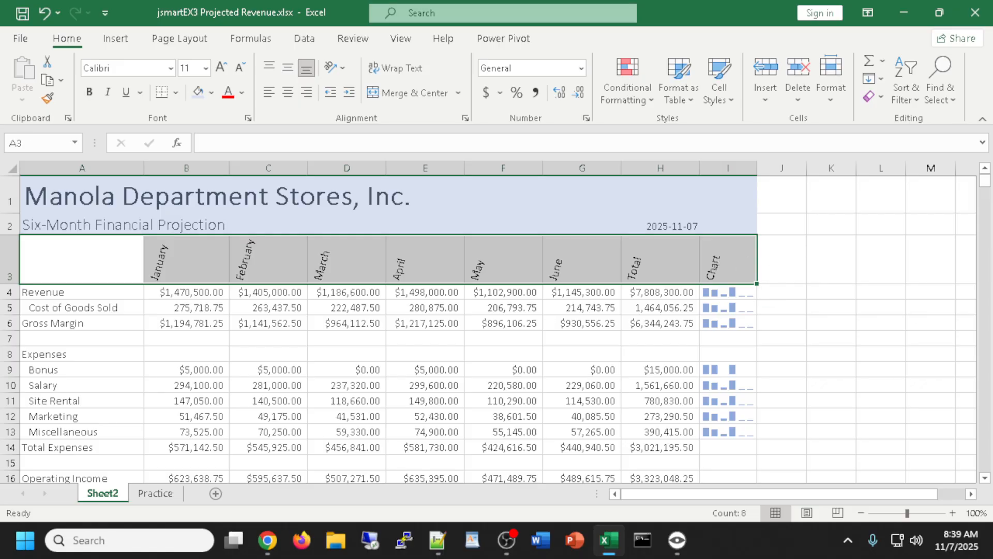
key(alt+Tab)
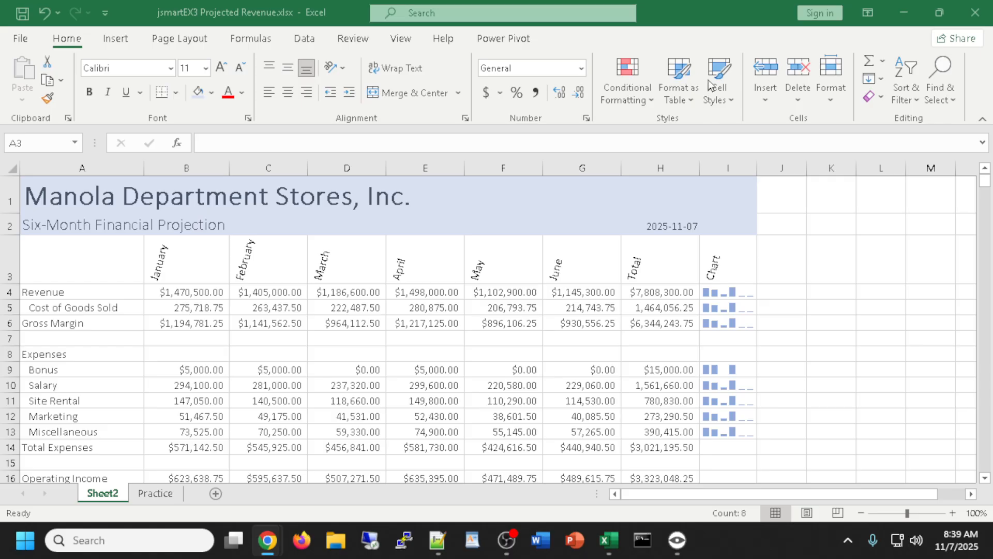
click(718, 106)
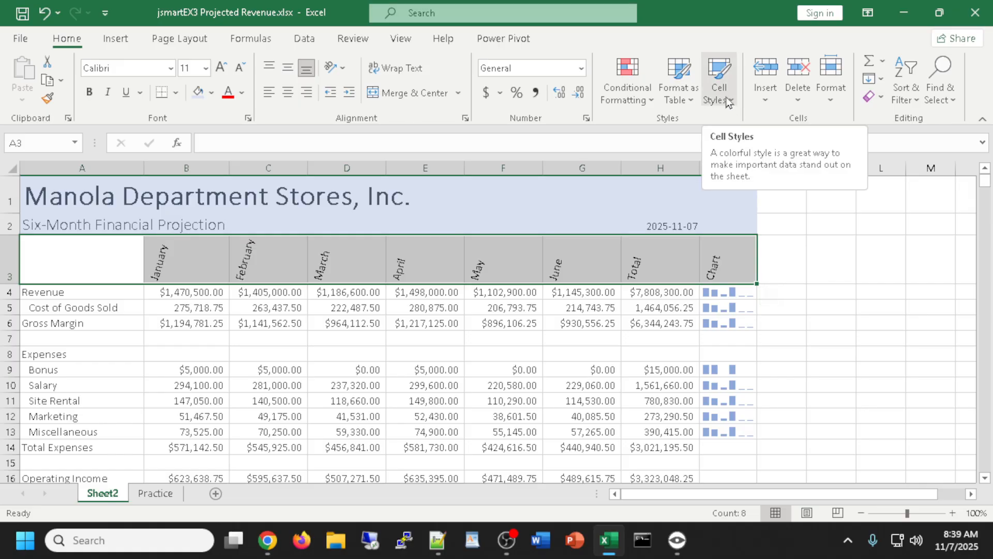
click(723, 98)
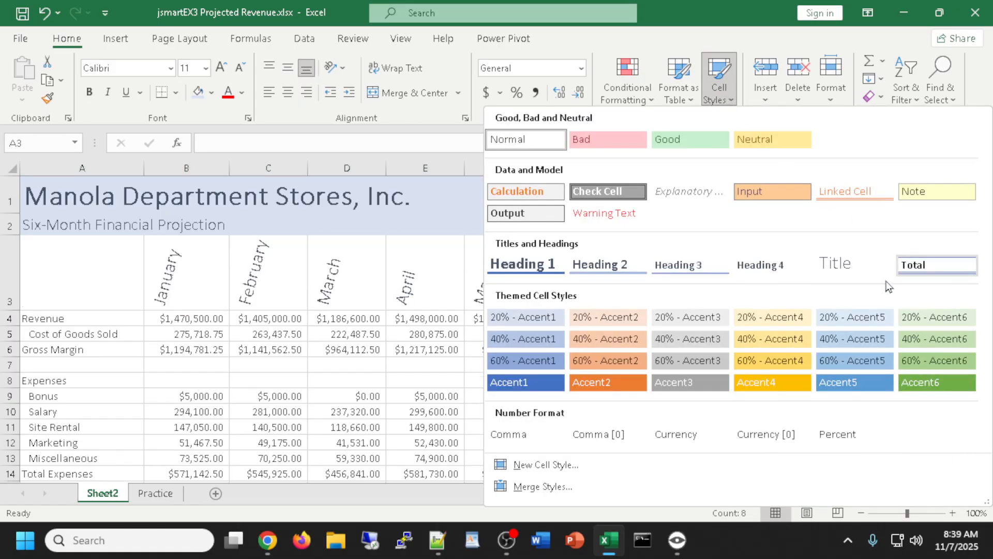
click(684, 264)
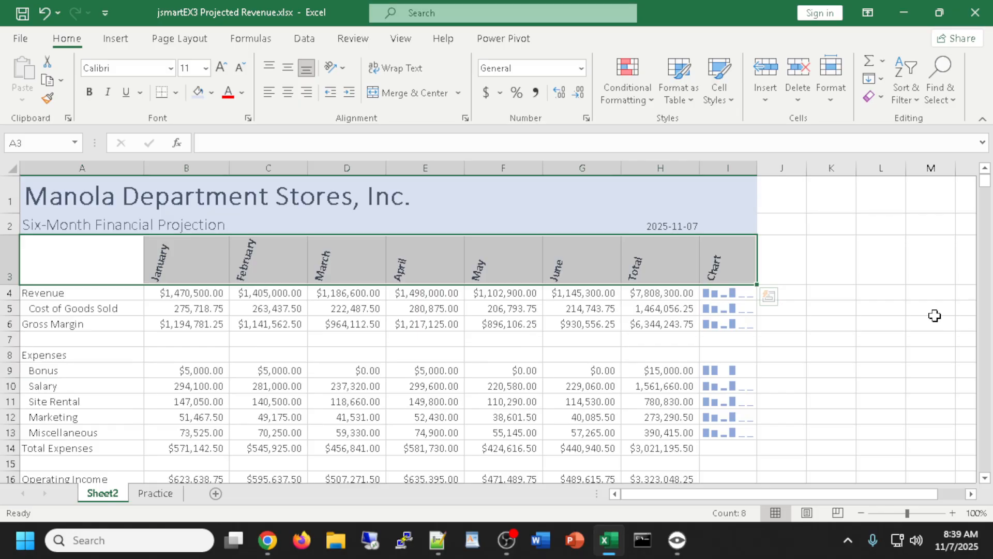
click(169, 324)
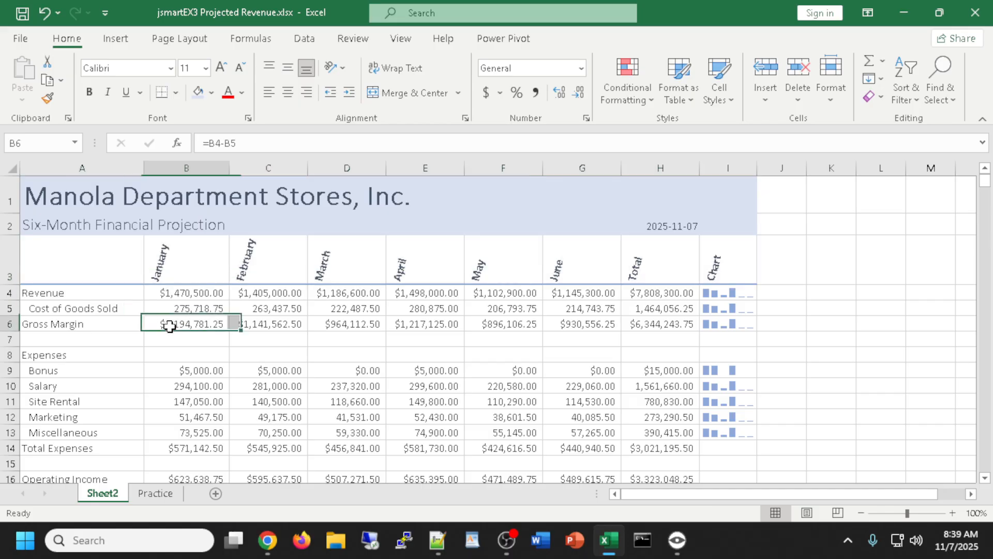
Apply the Total cell style to Gross Margin B6:H6 and Total Expenses B14:H14
drag(169, 324, 641, 327)
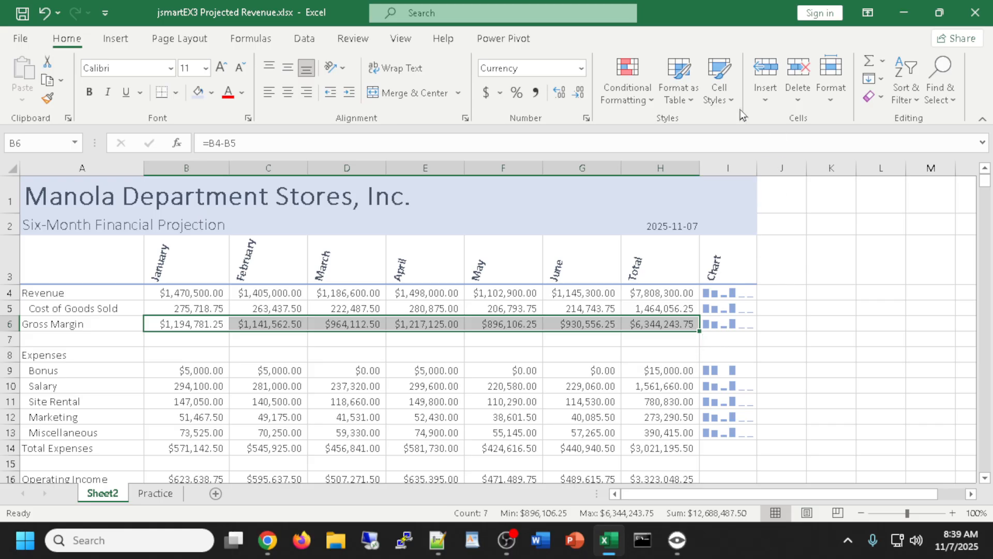
click(719, 83)
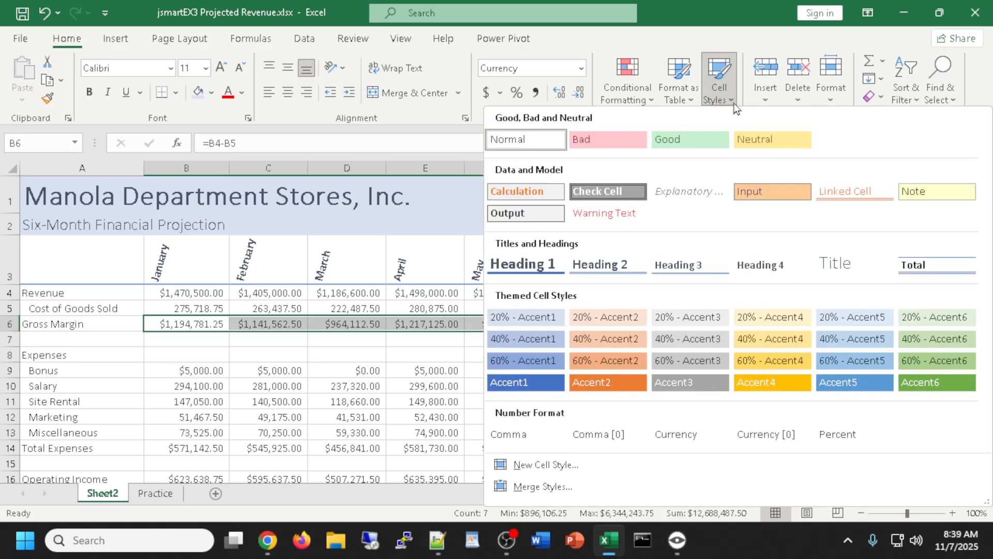
click(922, 266)
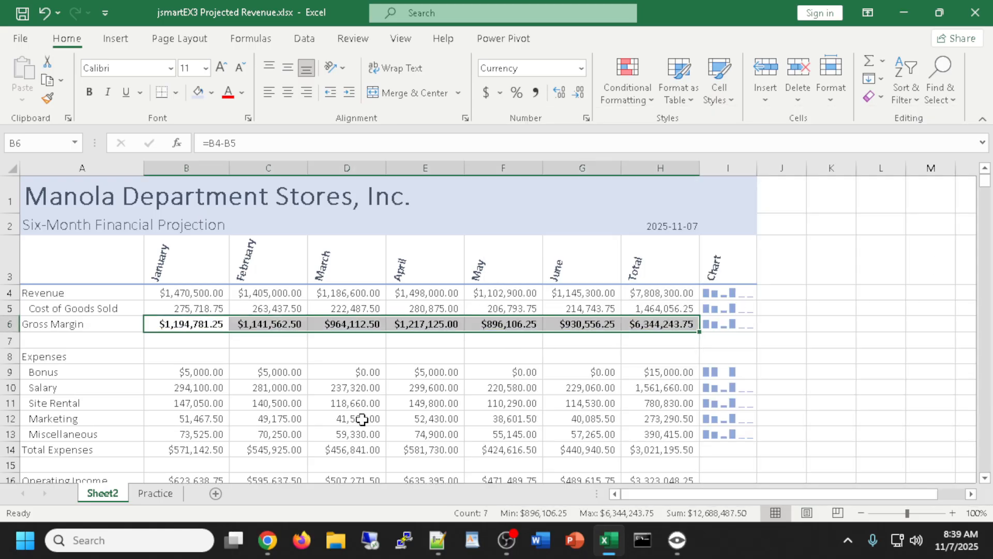
drag(187, 450, 662, 452)
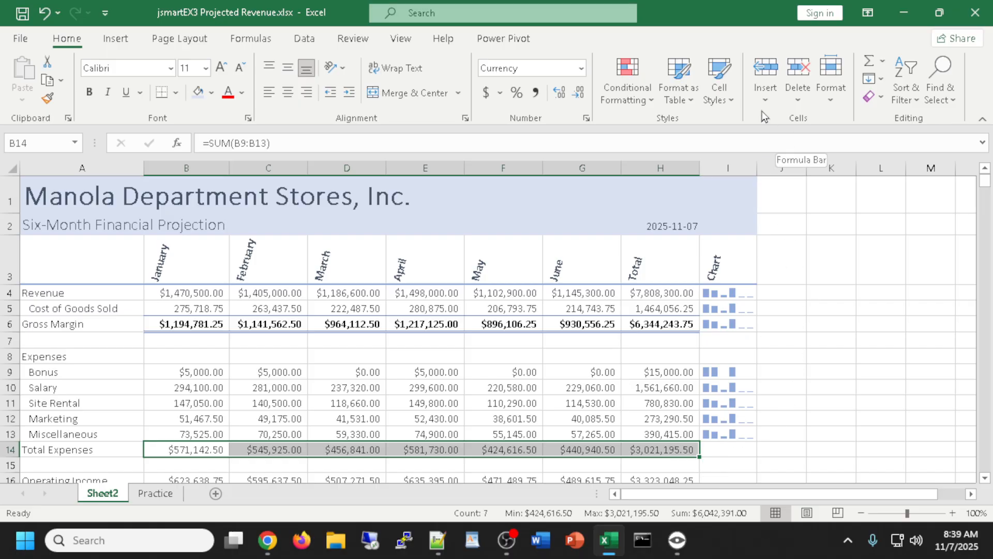
click(727, 91)
click(960, 274)
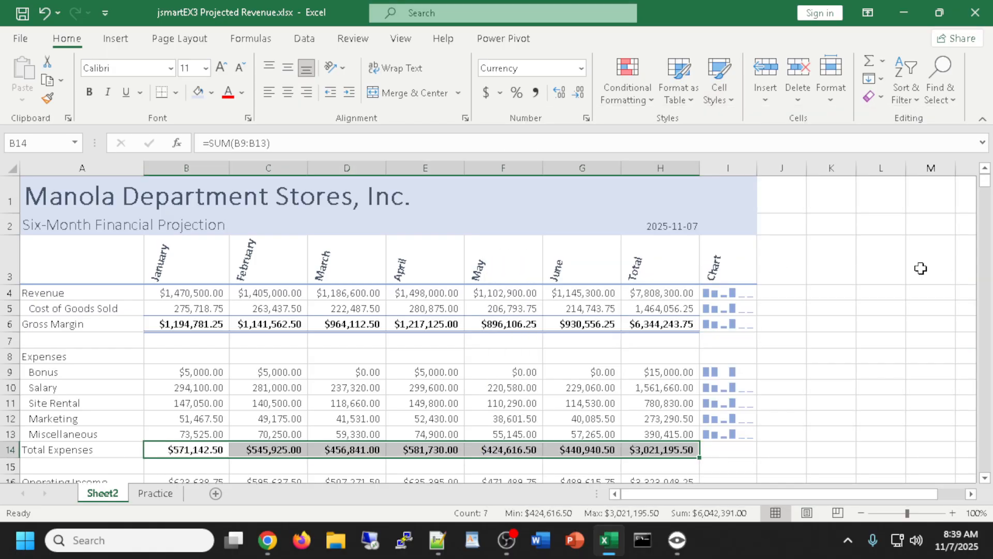
scroll(721, 285, down, 1)
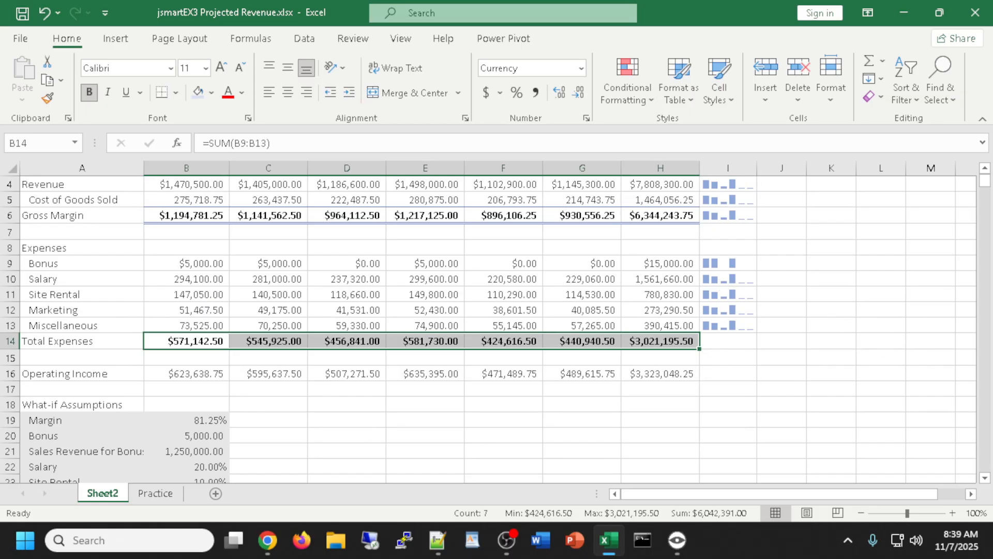
Extend the Miscellaneous column sparkline from I13 down into I14 for Total Expenses
click(726, 340)
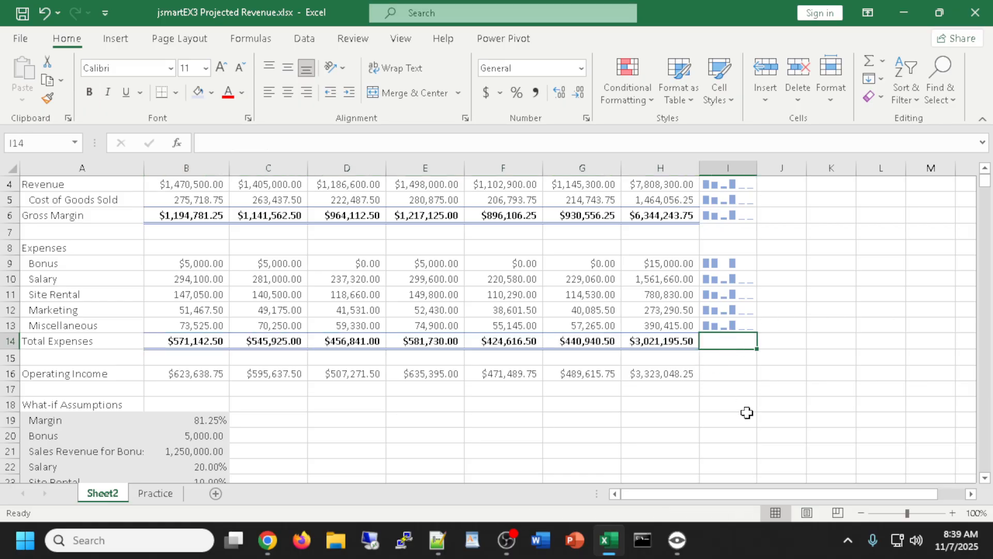
click(724, 321)
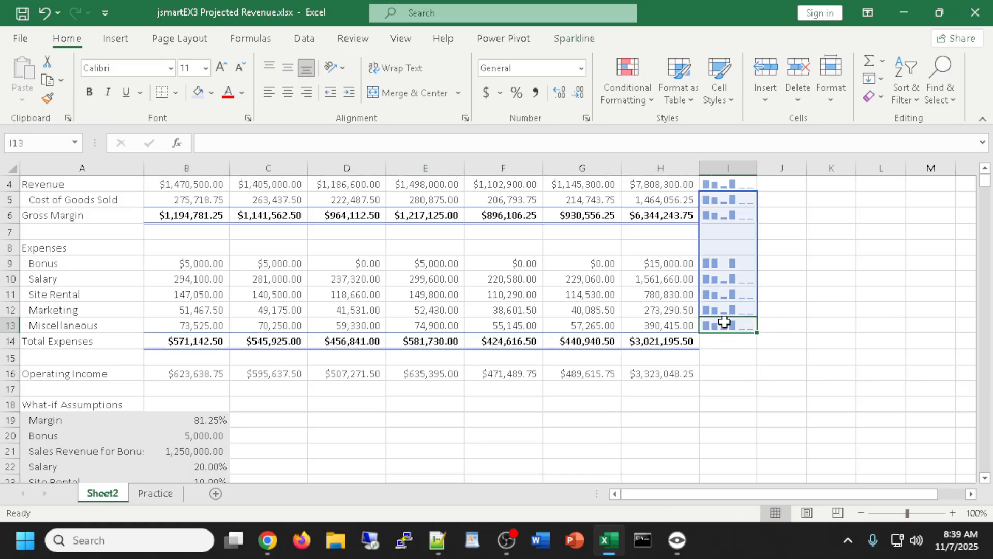
drag(756, 333, 757, 345)
click(827, 388)
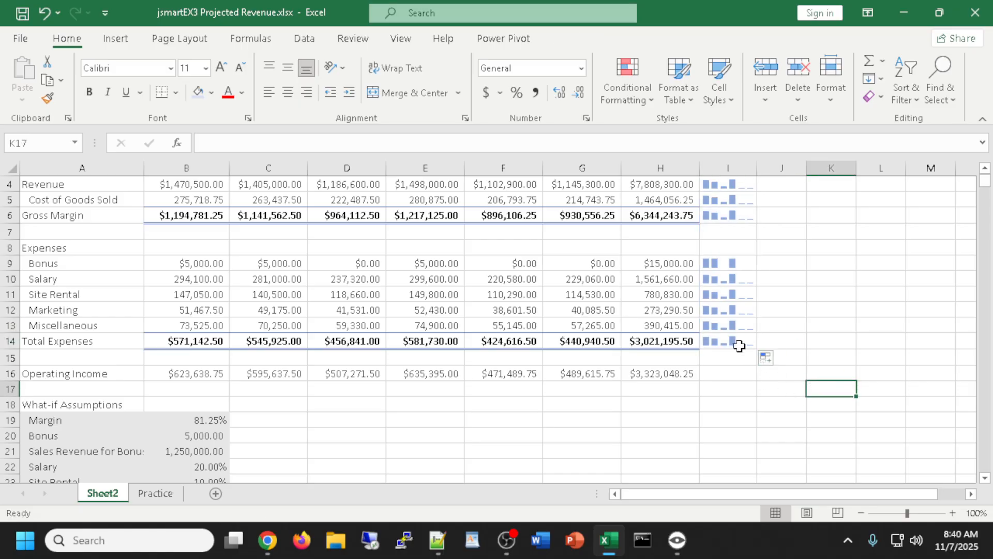
Copy the I14 sparkline into I16 to chart Operating Income
scroll(733, 342, down, 1)
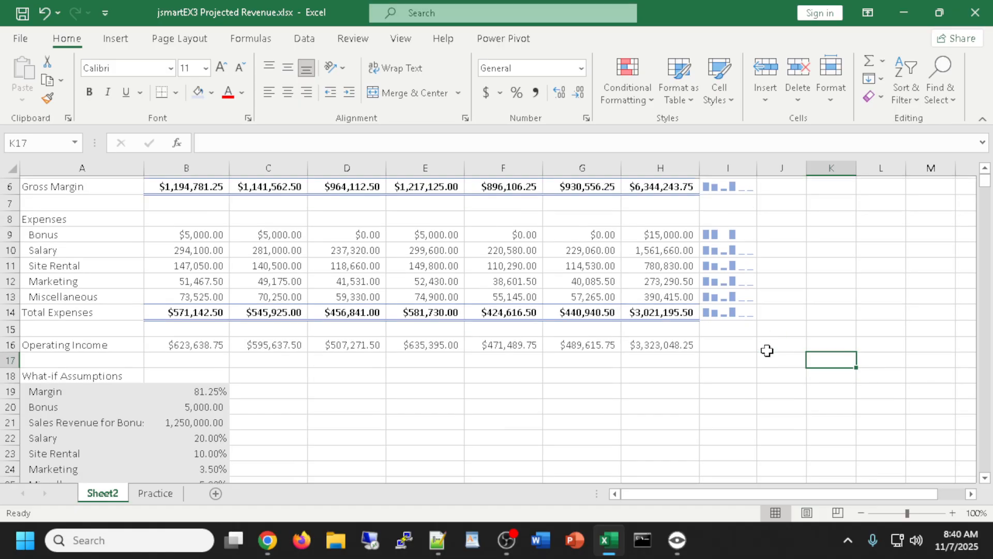
click(721, 292)
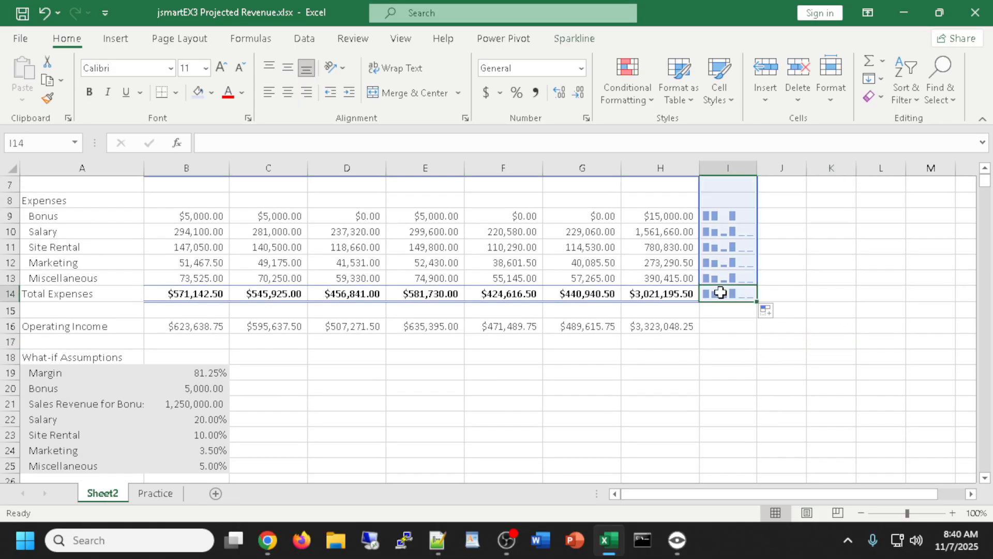
key(ctrl+c)
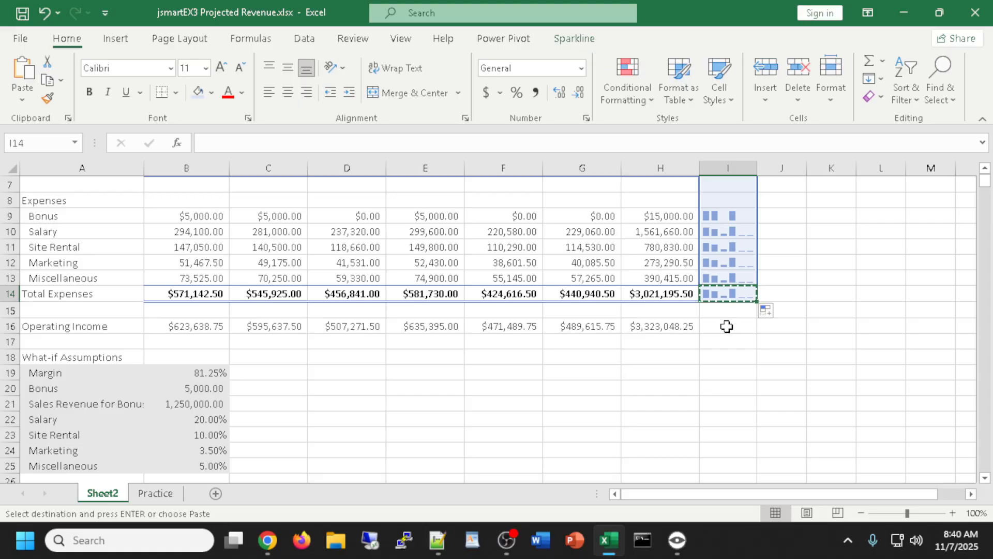
click(727, 326)
key(ctrl+v)
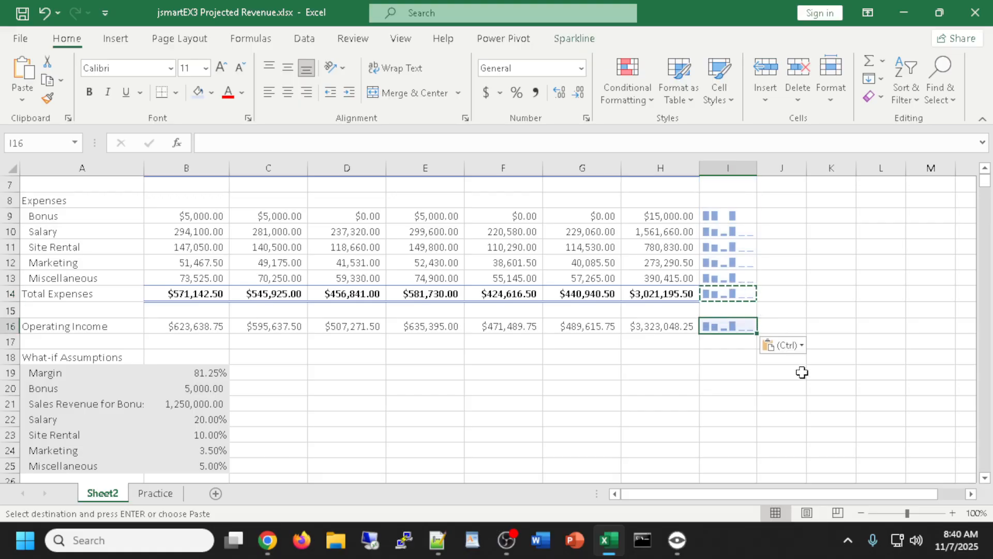
click(734, 388)
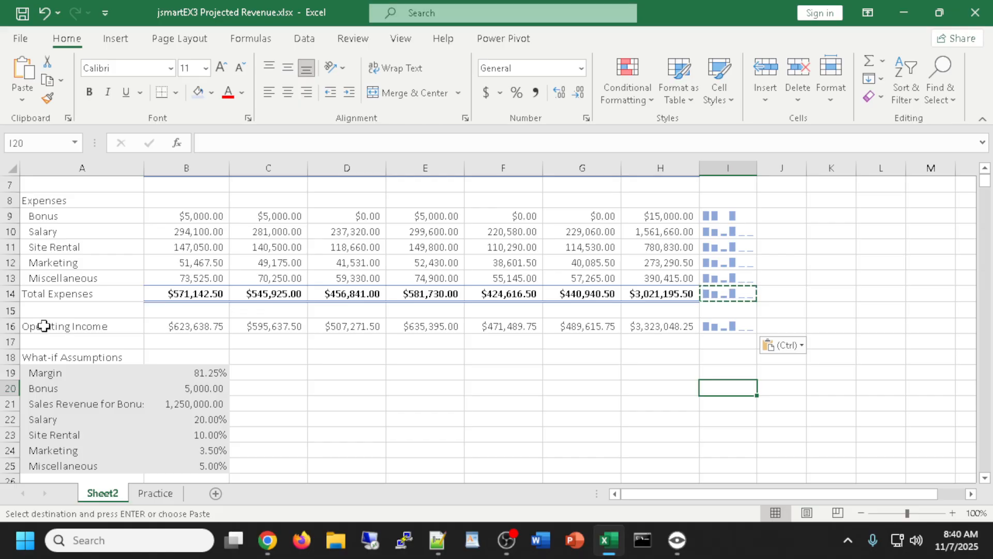
drag(44, 326, 660, 326)
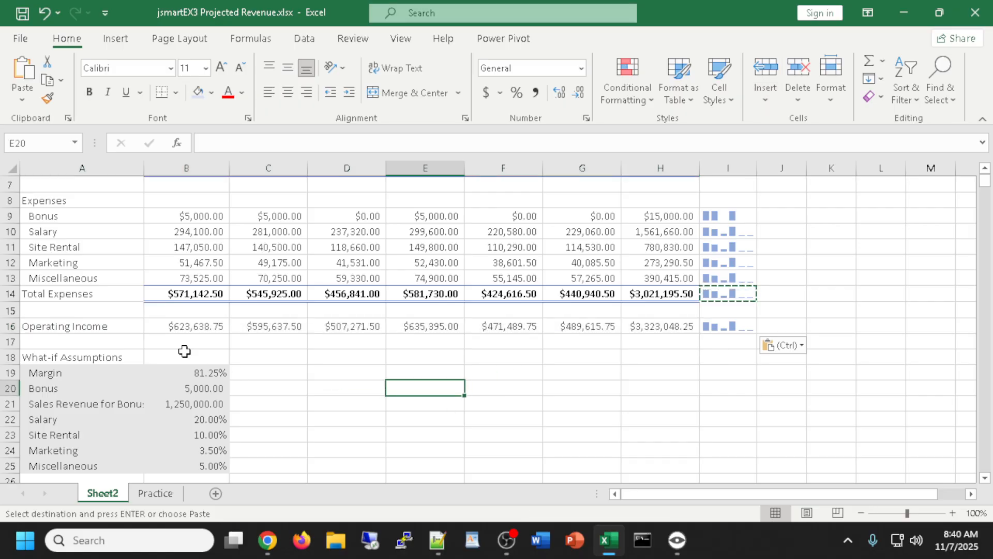
Apply the Total cell style to the Operating Income values in row 16
drag(169, 326, 665, 326)
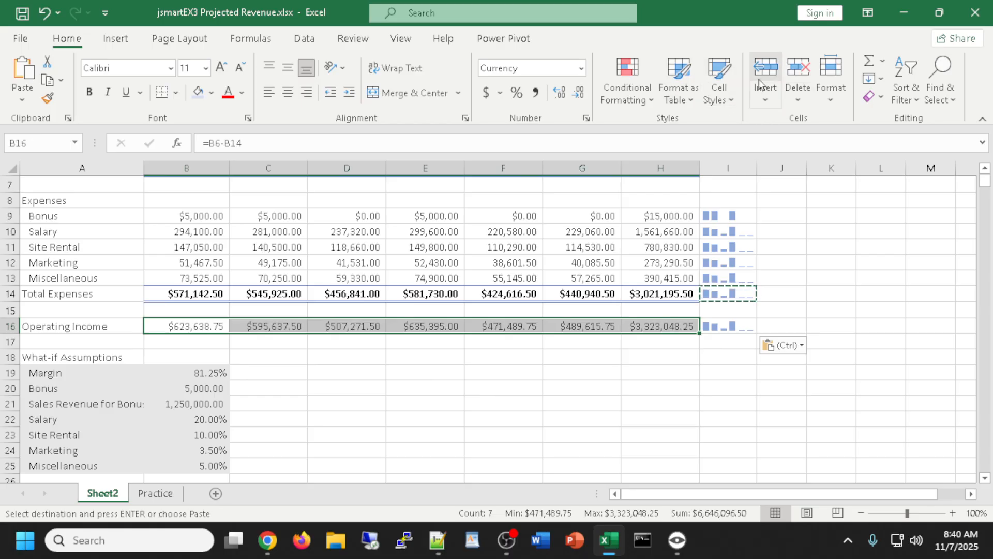
click(730, 97)
click(910, 265)
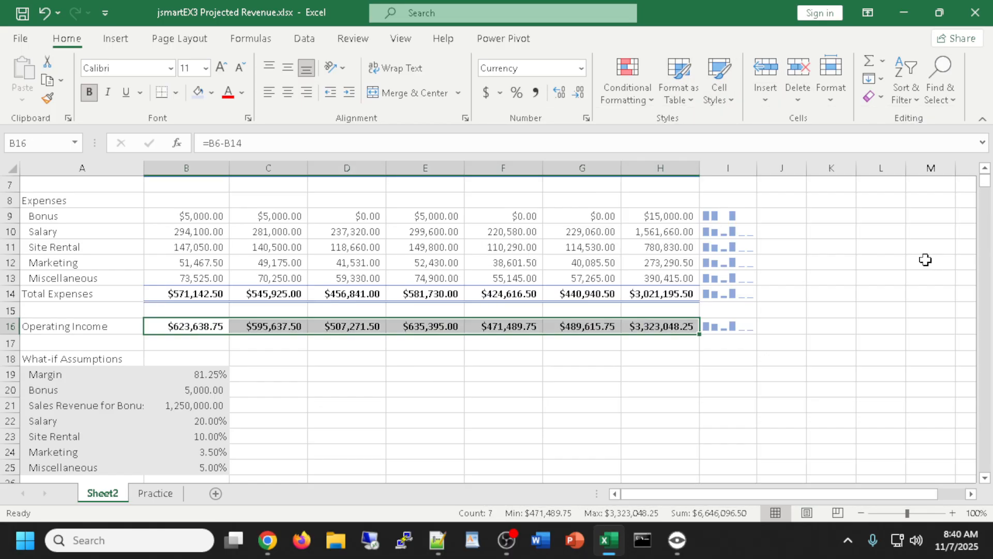
Bold the row labels A4 through A18
scroll(749, 381, down, 1)
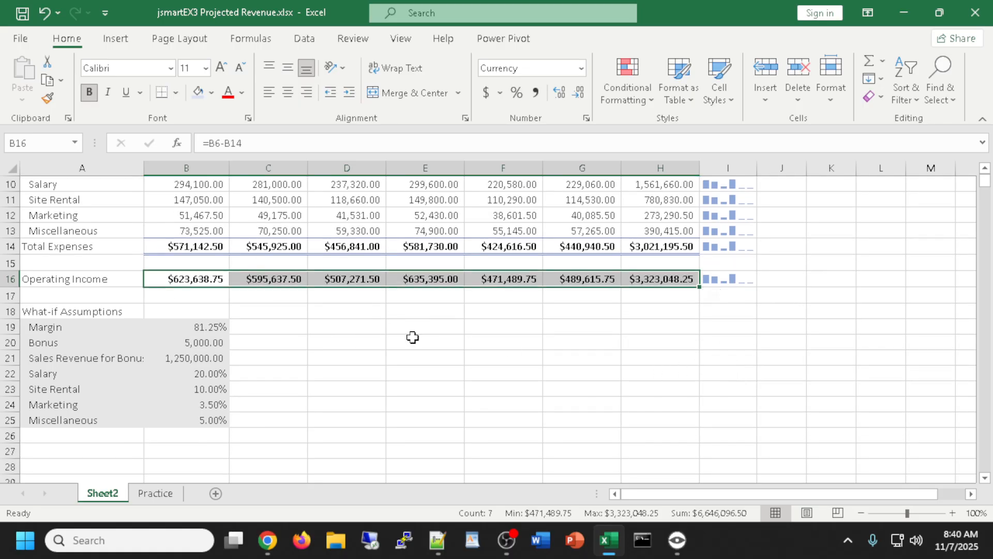
click(63, 246)
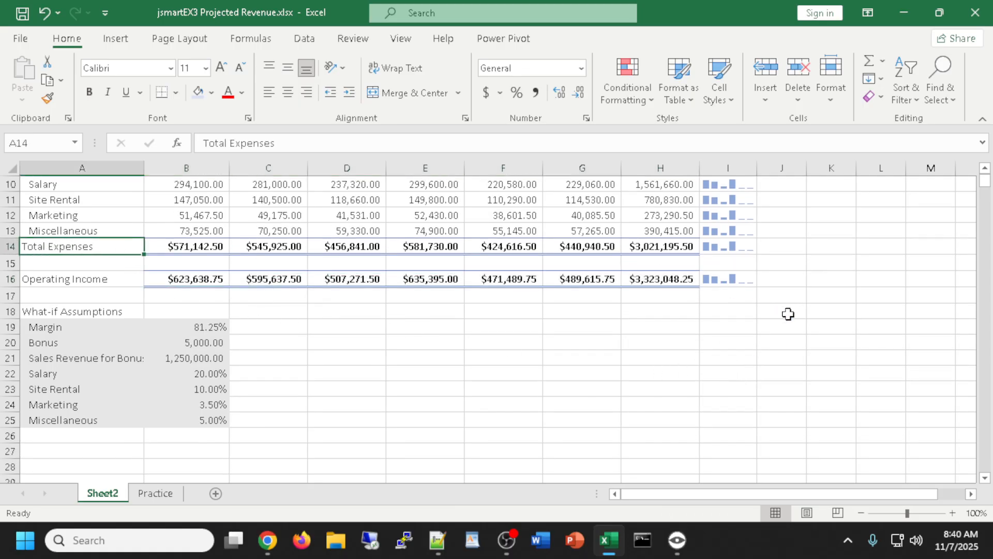
scroll(787, 313, up, 1)
scroll(776, 313, down, 1)
scroll(774, 314, up, 3)
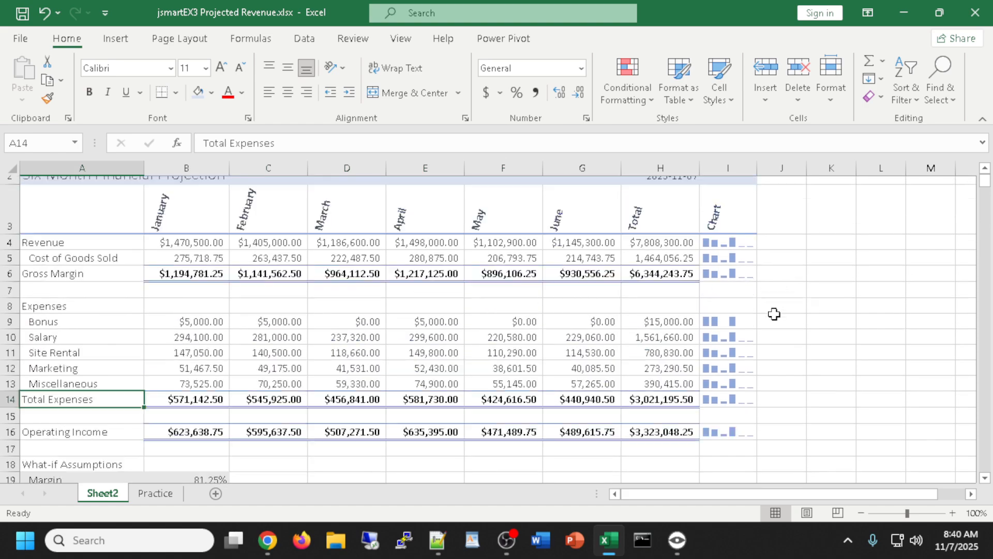
scroll(771, 313, down, 1)
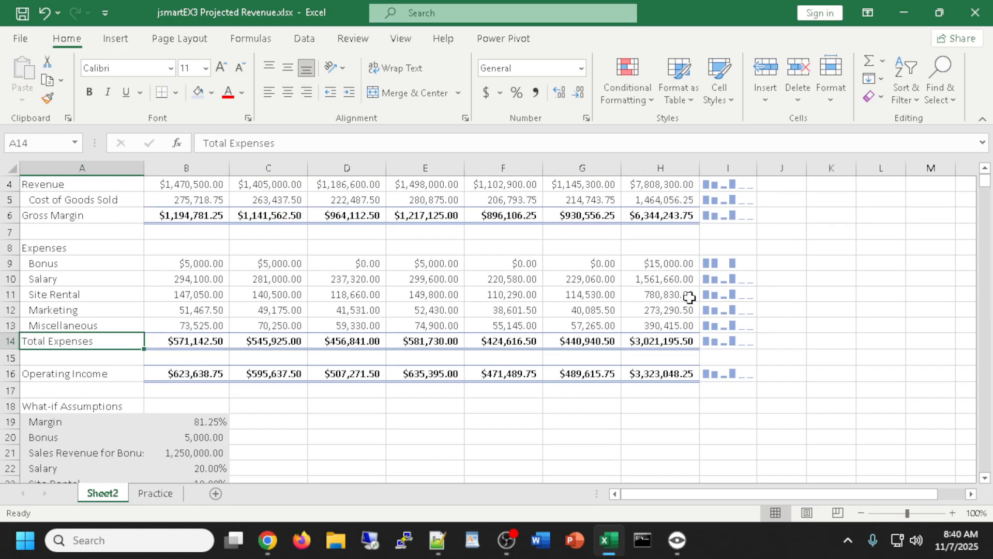
click(51, 183)
drag(52, 184, 86, 404)
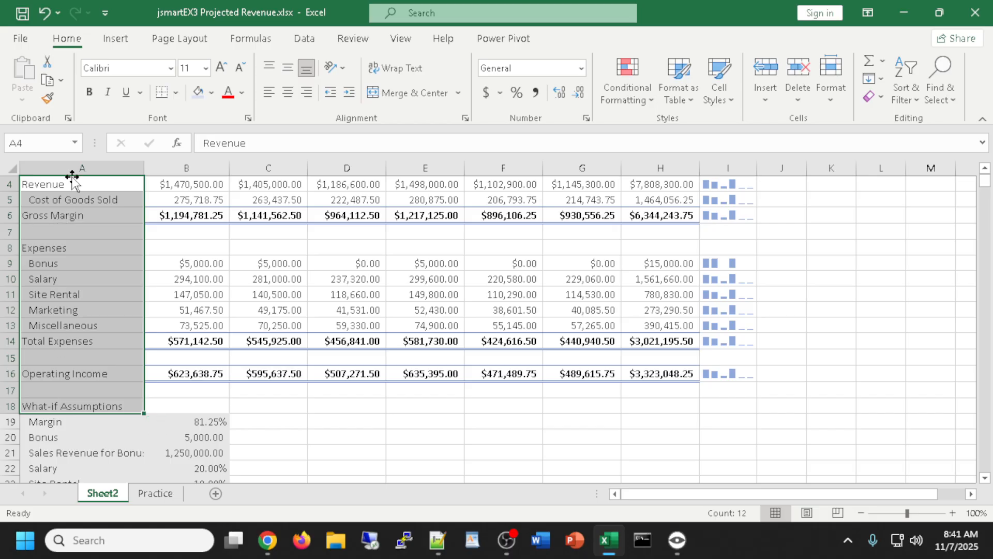
click(90, 93)
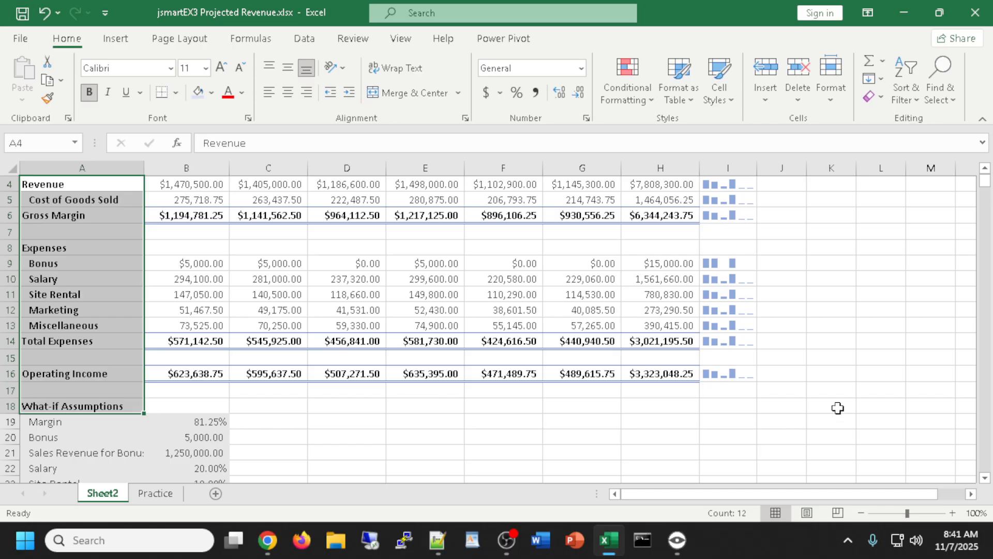
click(809, 439)
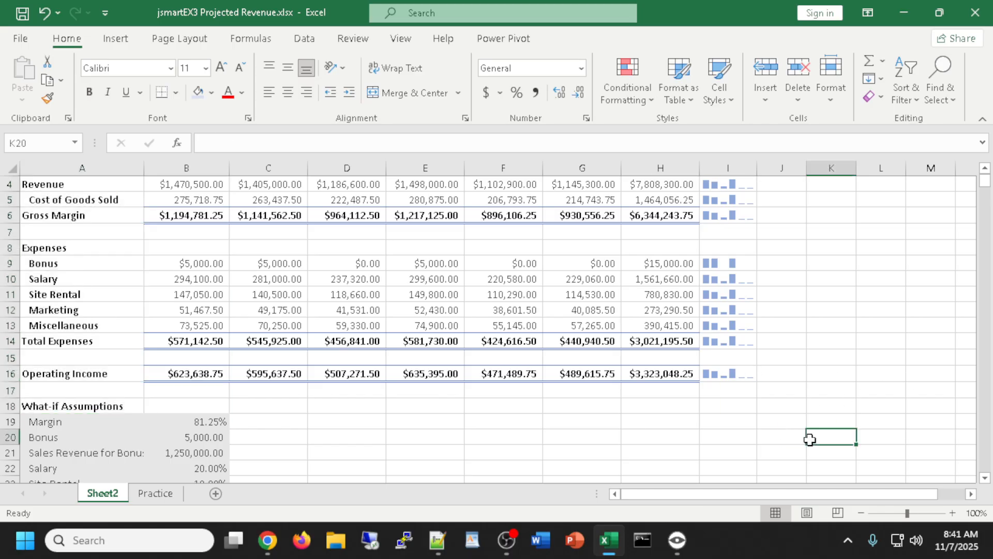
Fill the Revenue label cell A4 with light blue
scroll(882, 429, up, 1)
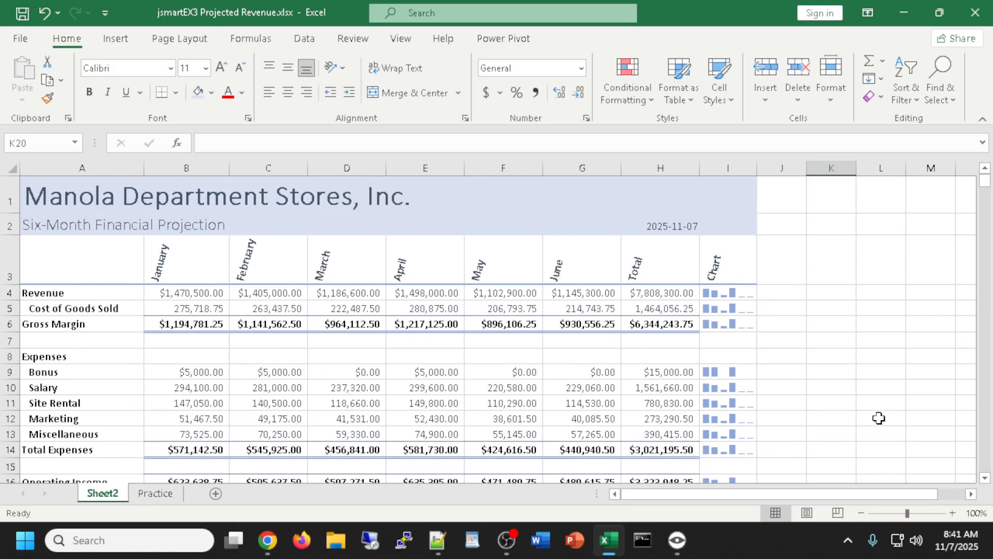
scroll(878, 417, down, 1)
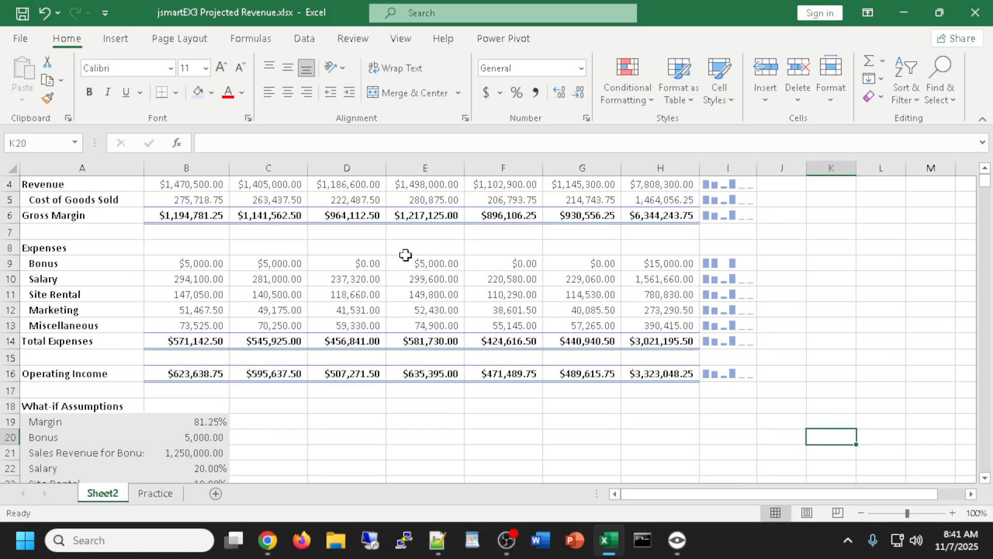
click(63, 184)
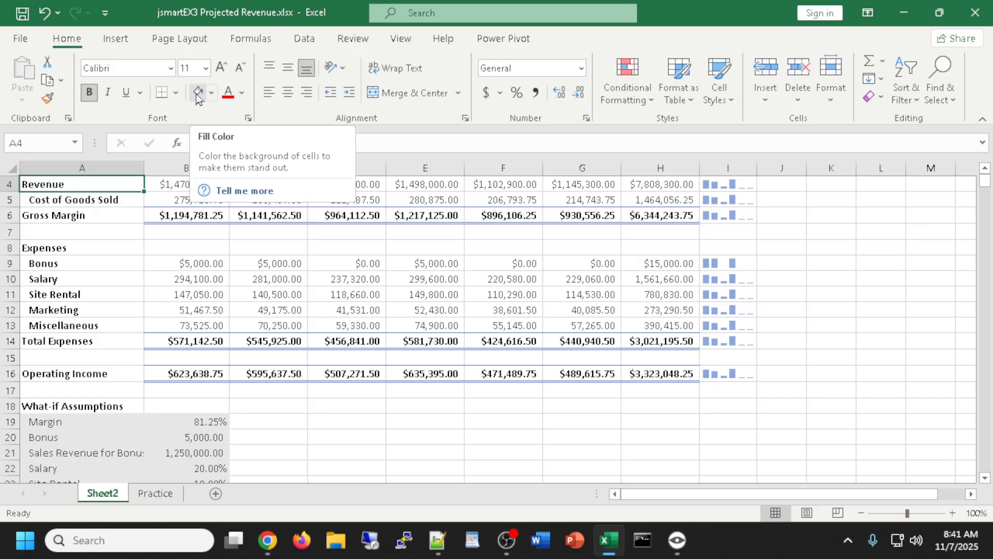
scroll(381, 240, up, 1)
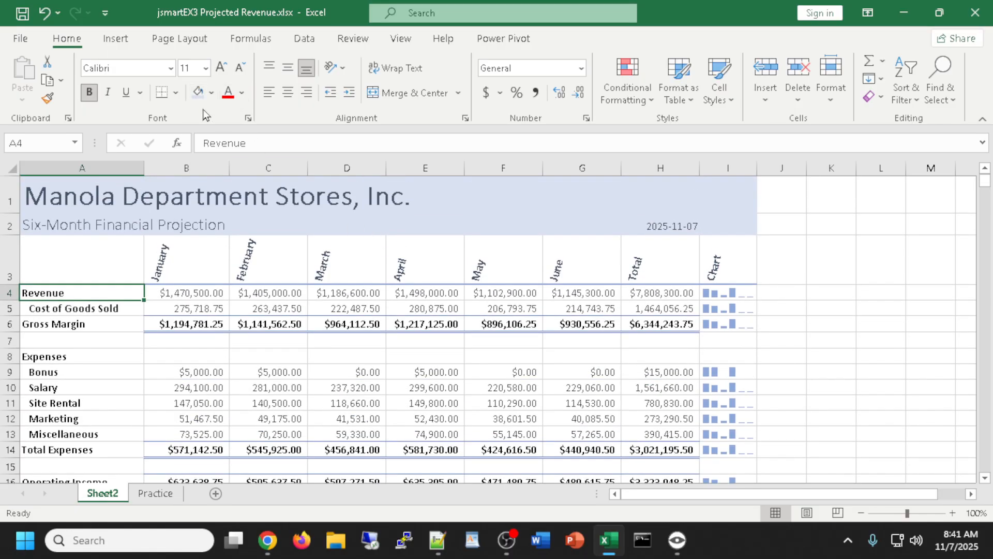
click(198, 92)
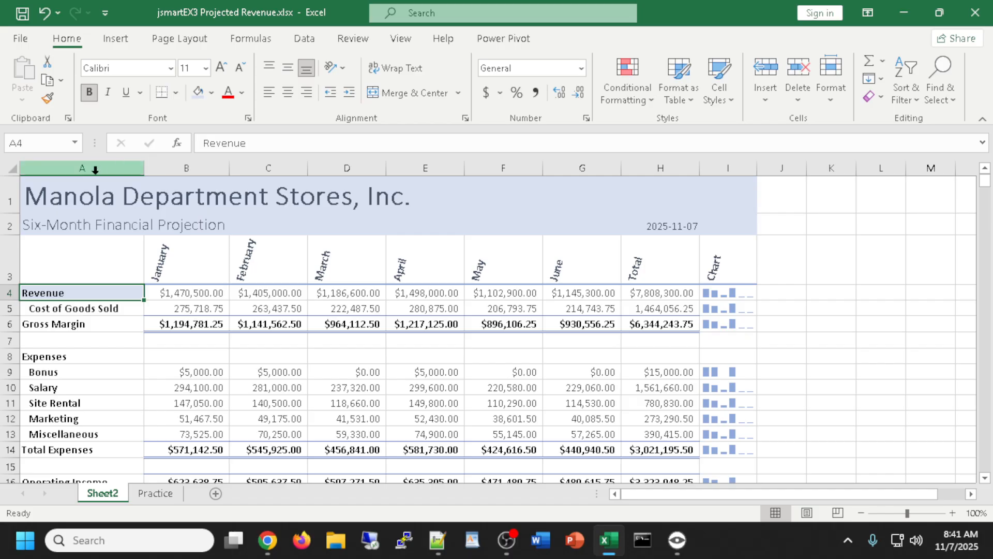
Copy the Revenue label's light blue fill onto the Gross Margin label with Format Painter
click(47, 101)
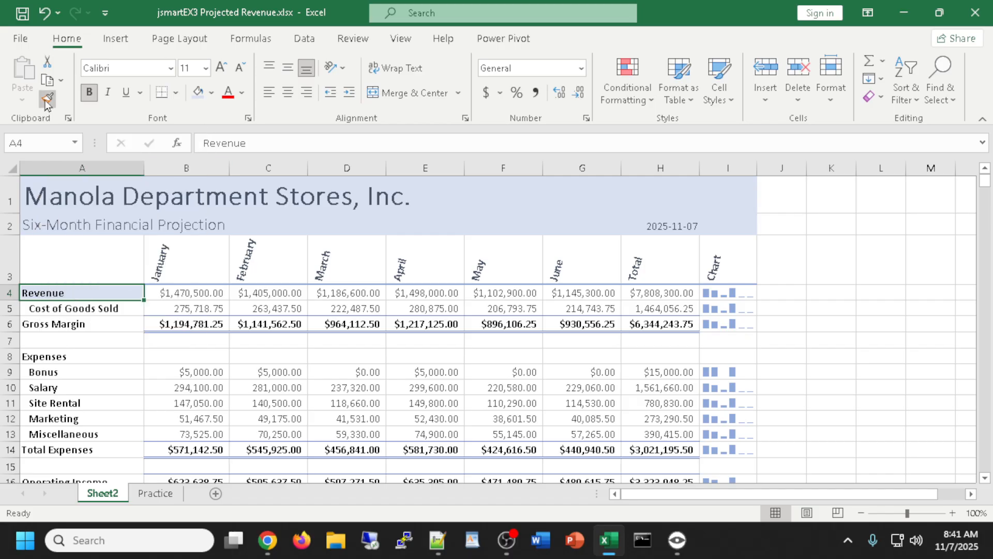
click(52, 324)
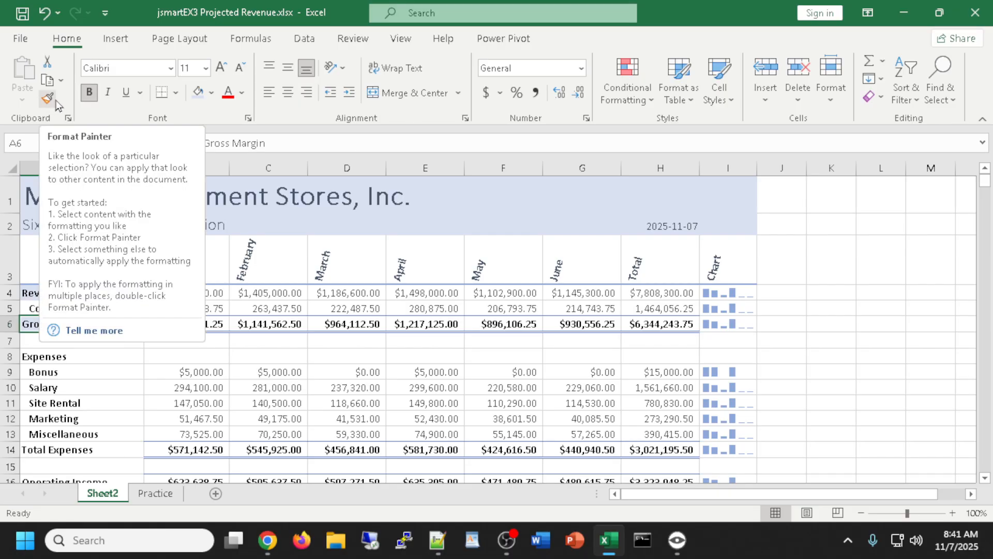
click(833, 374)
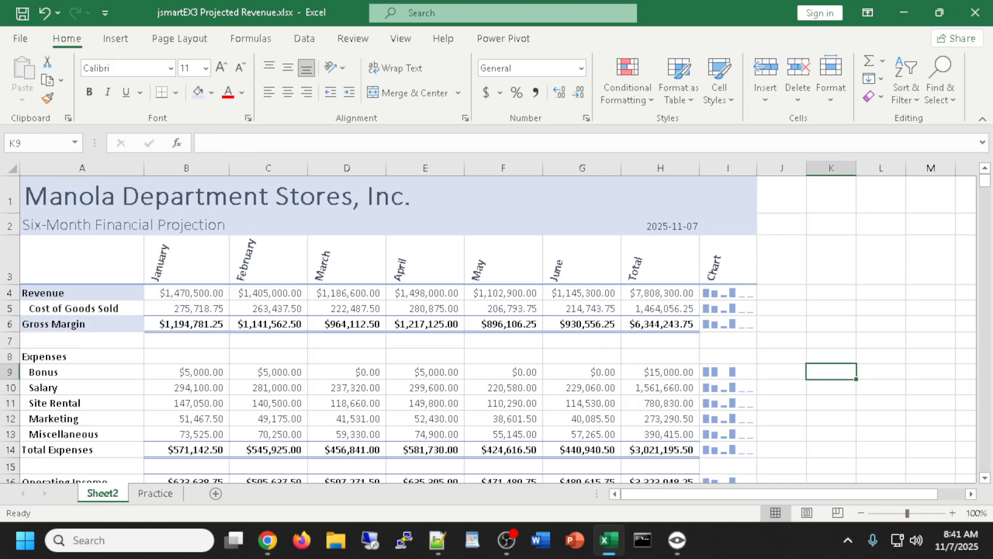
Paint the Gross Margin label's formatting onto the Operating Income label A16
key(alt+Tab)
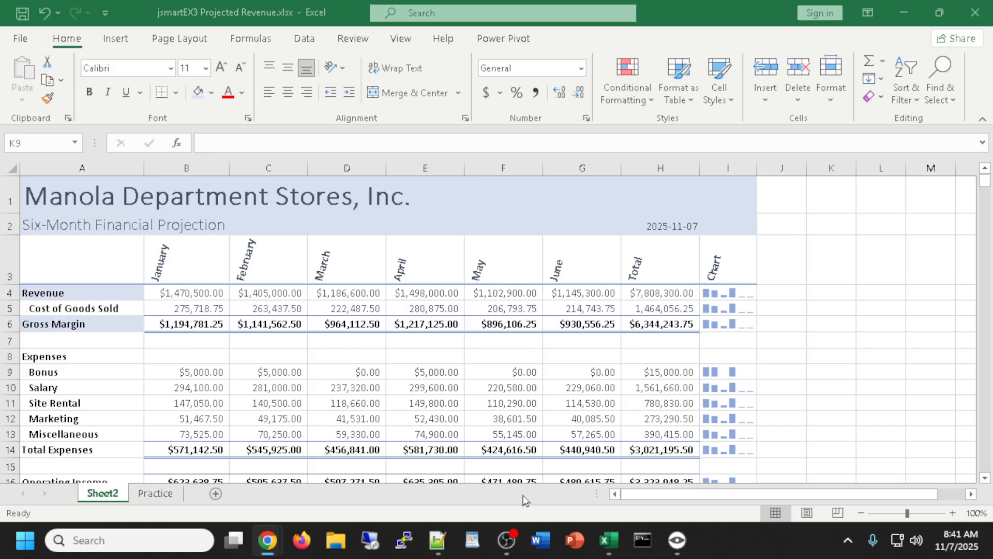
scroll(214, 408, down, 1)
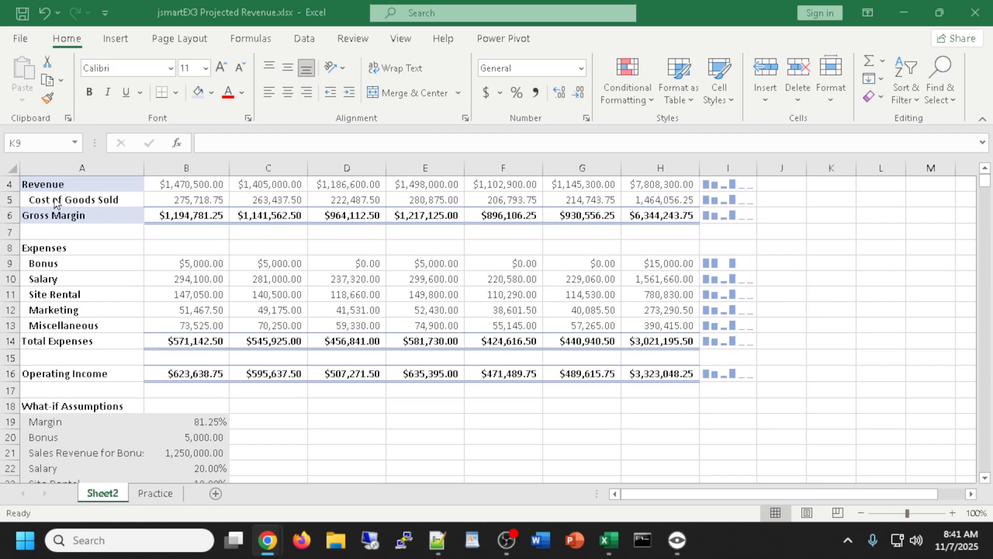
key(alt+Tab)
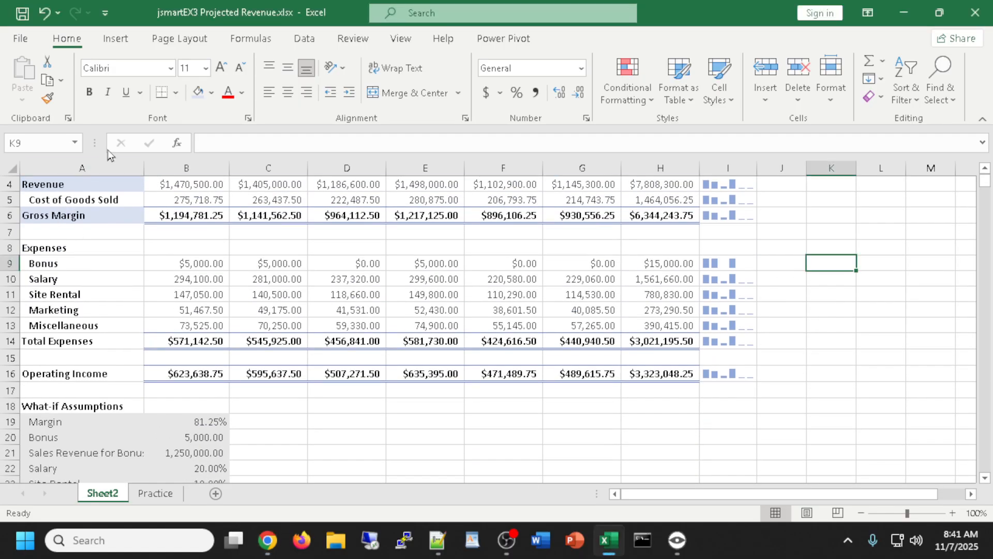
click(93, 209)
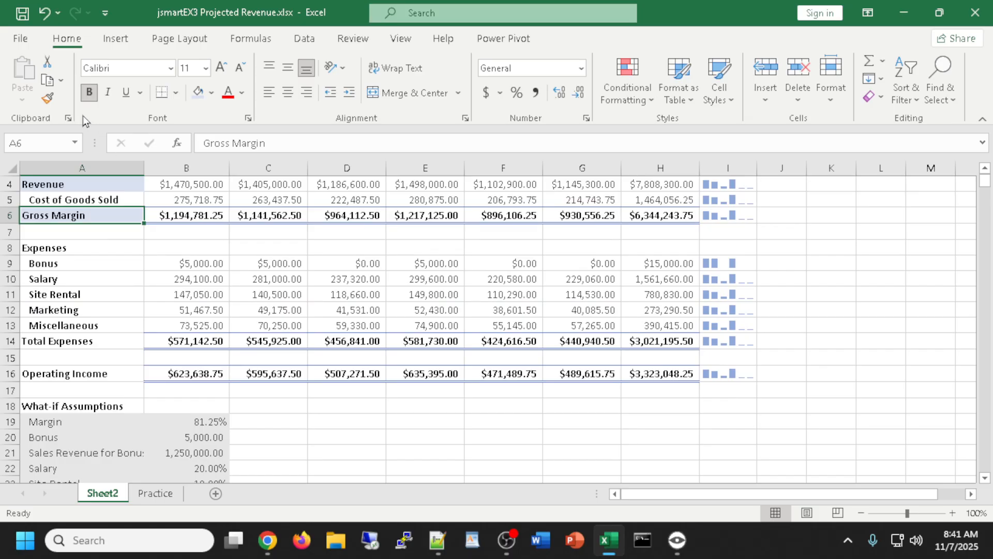
click(48, 98)
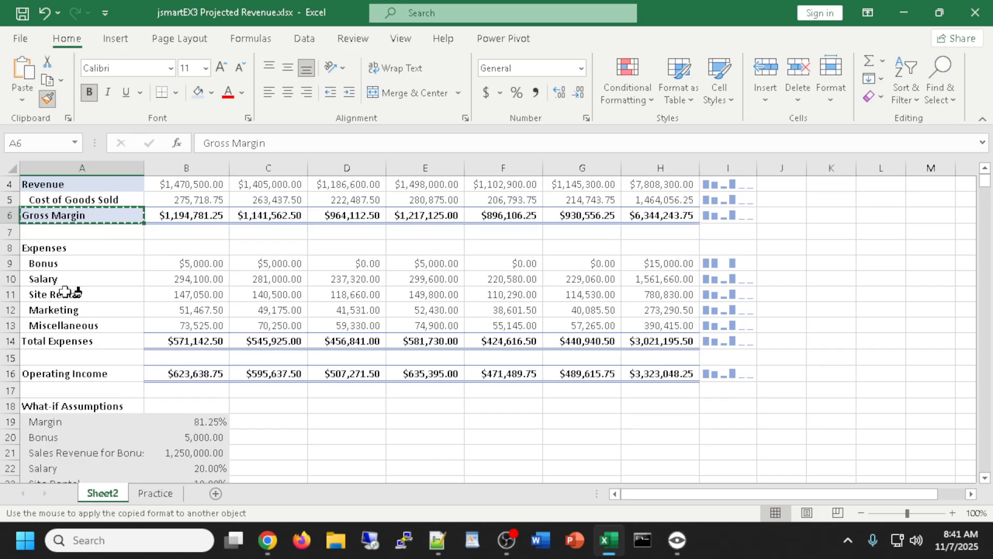
click(51, 374)
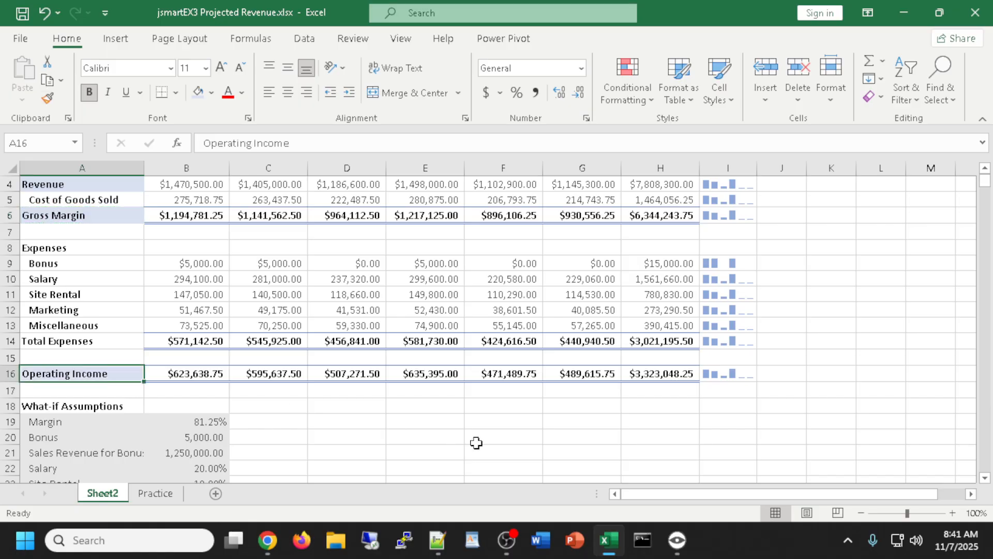
click(505, 451)
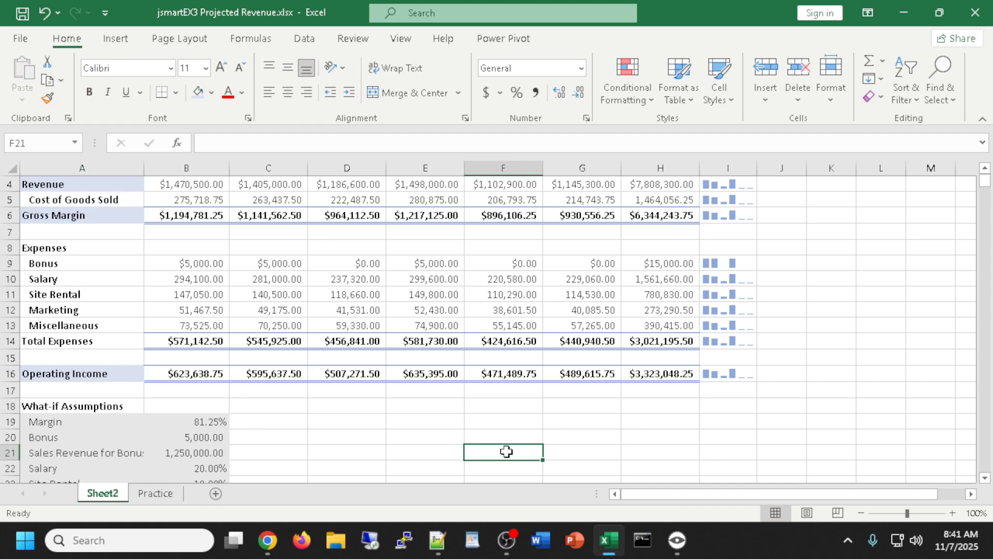
Give A18:B25, the What-if Assumptions block, a light blue fill
scroll(368, 431, up, 1)
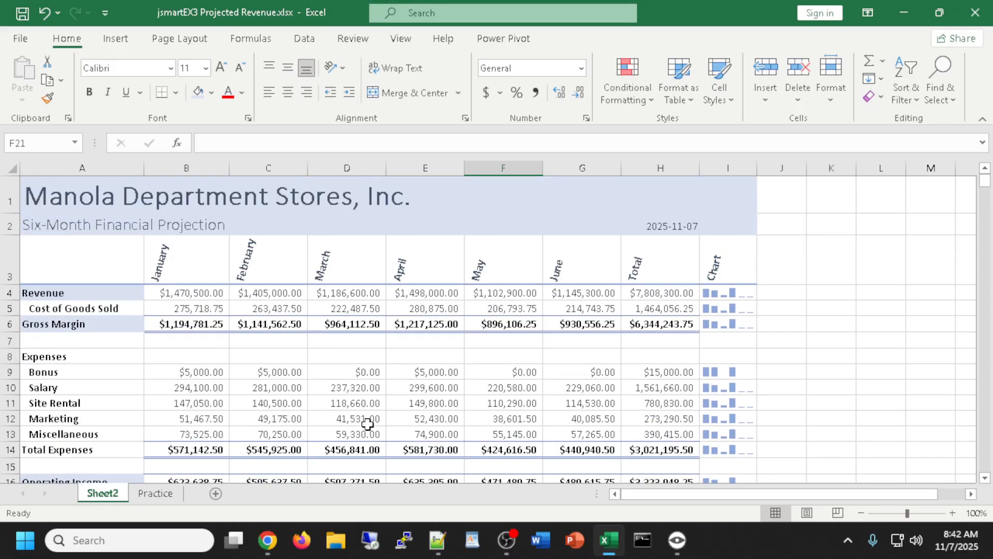
scroll(608, 329, down, 1)
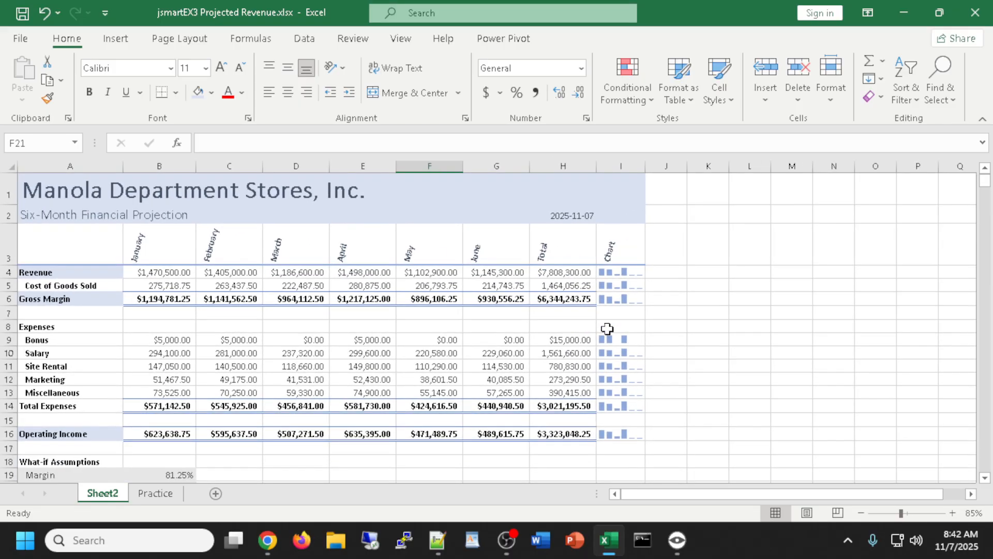
scroll(473, 348, down, 1)
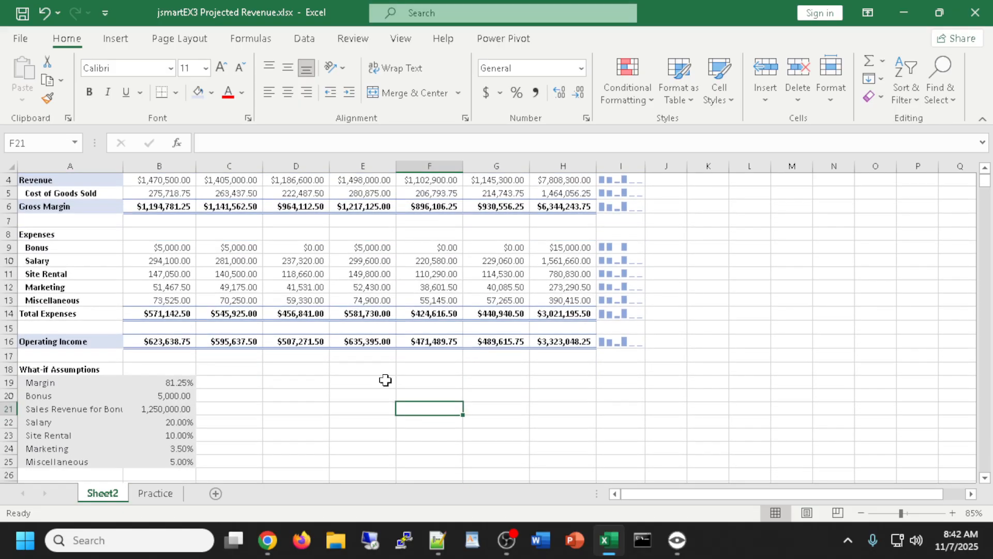
scroll(286, 408, up, 1)
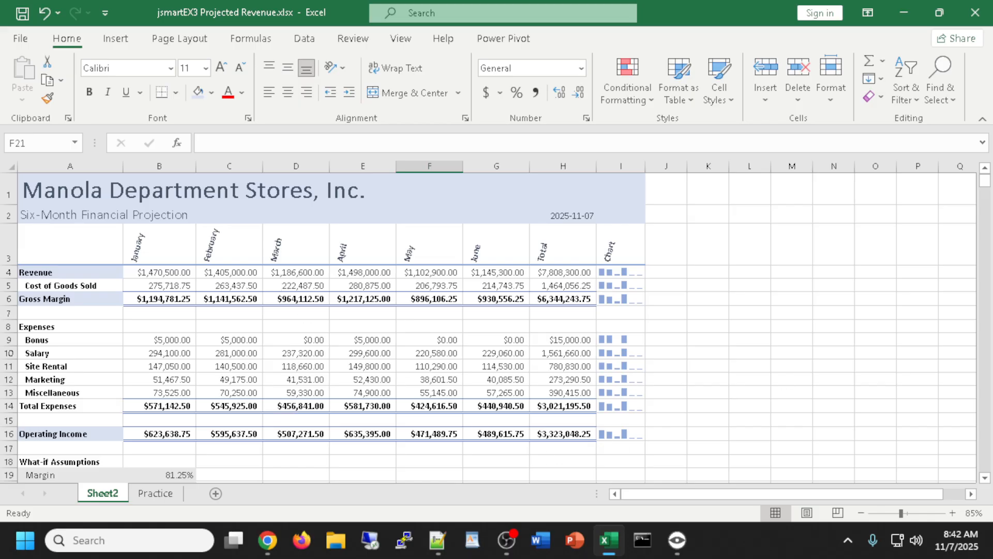
key(alt+Tab)
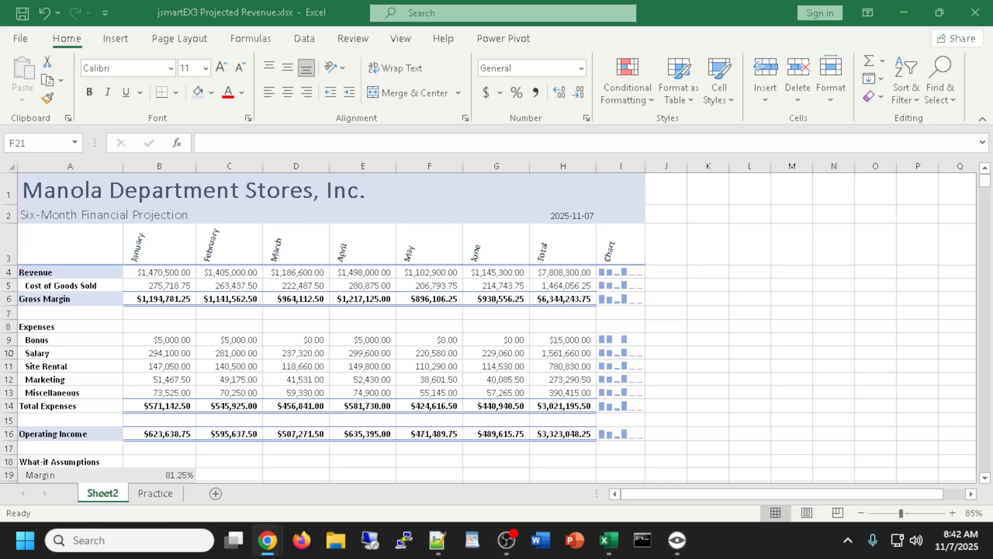
scroll(119, 364, down, 2)
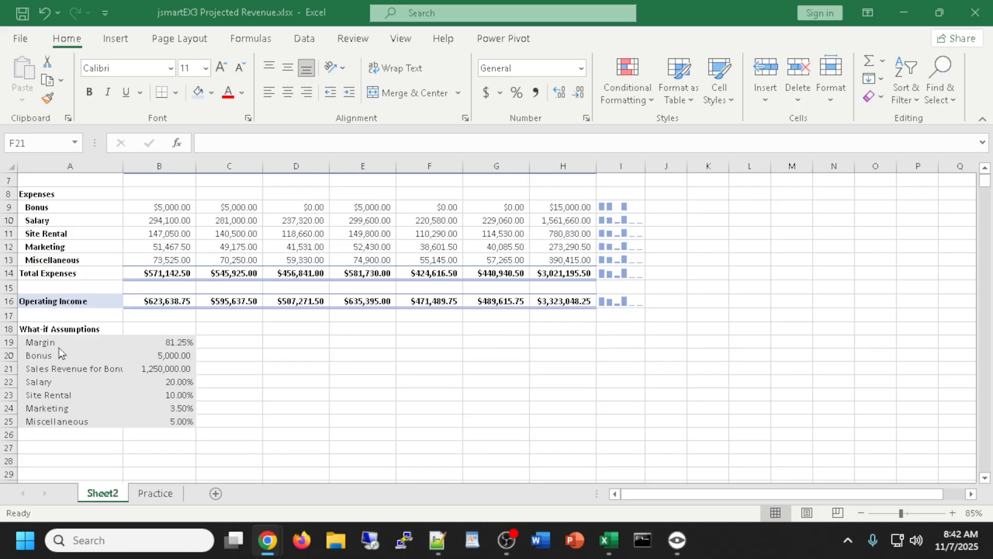
click(54, 325)
drag(47, 329, 163, 421)
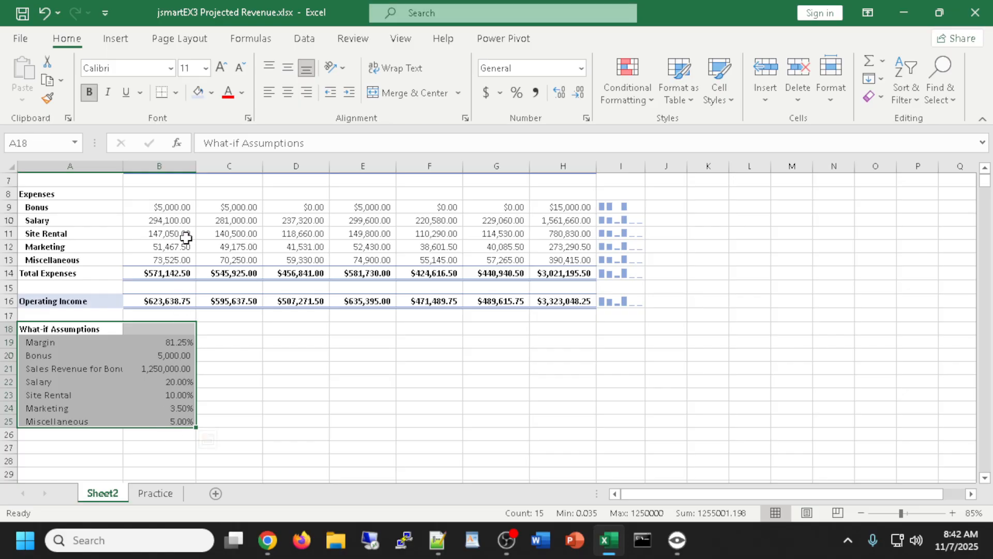
click(198, 94)
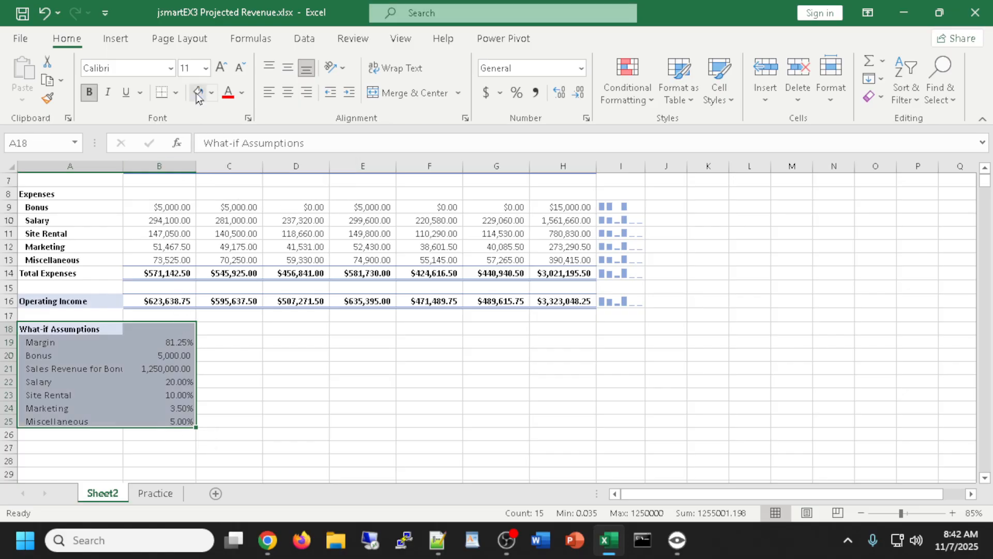
click(666, 417)
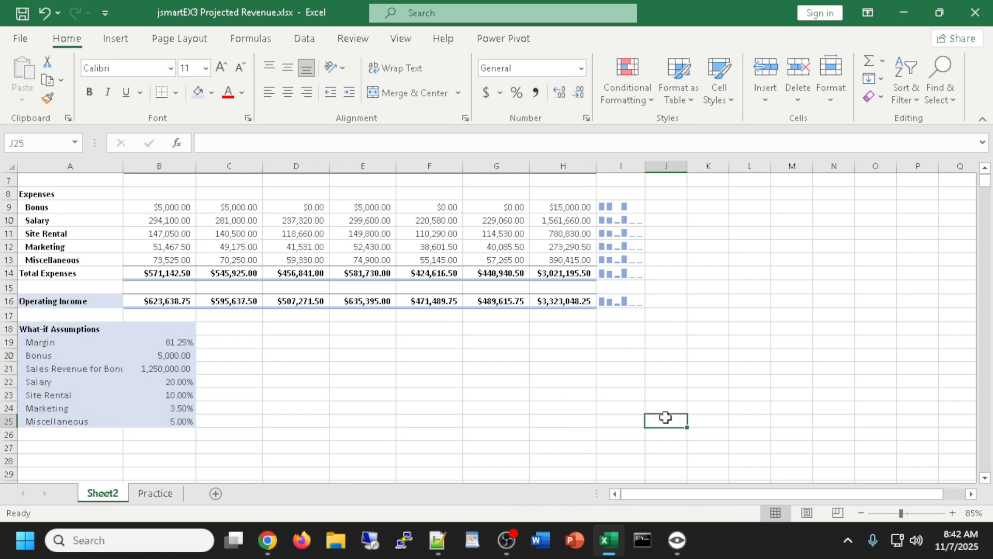
scroll(428, 414, up, 1)
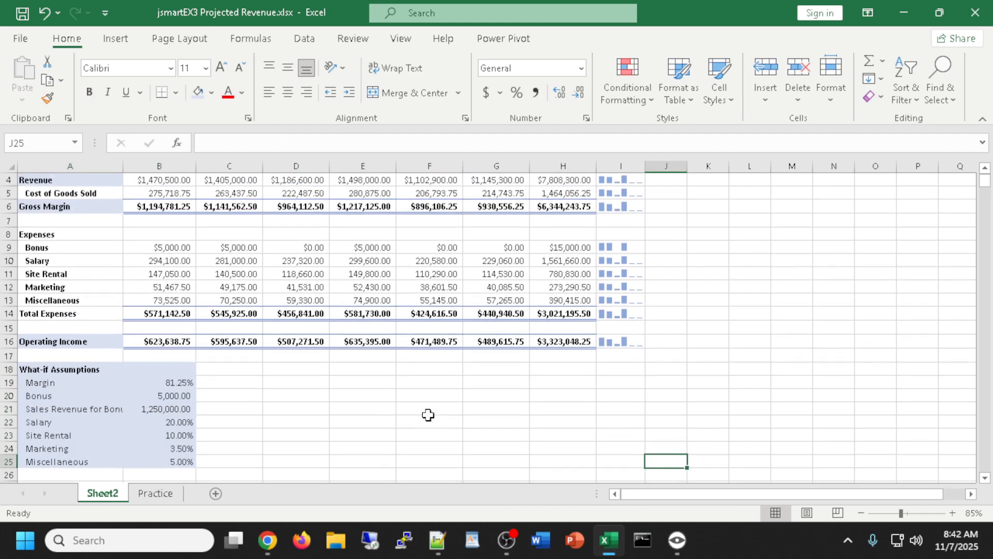
scroll(429, 415, down, 2)
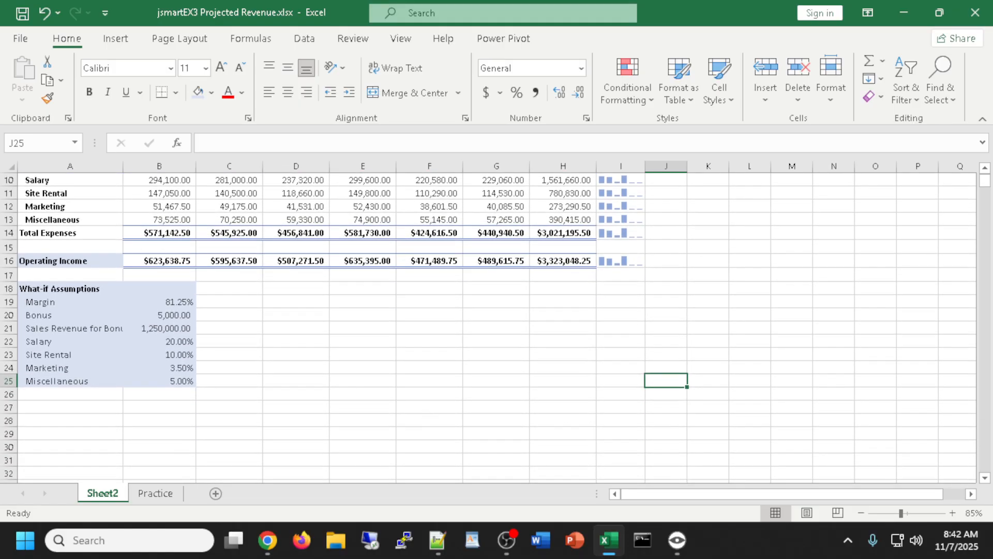
scroll(437, 405, down, 2)
scroll(438, 406, up, 4)
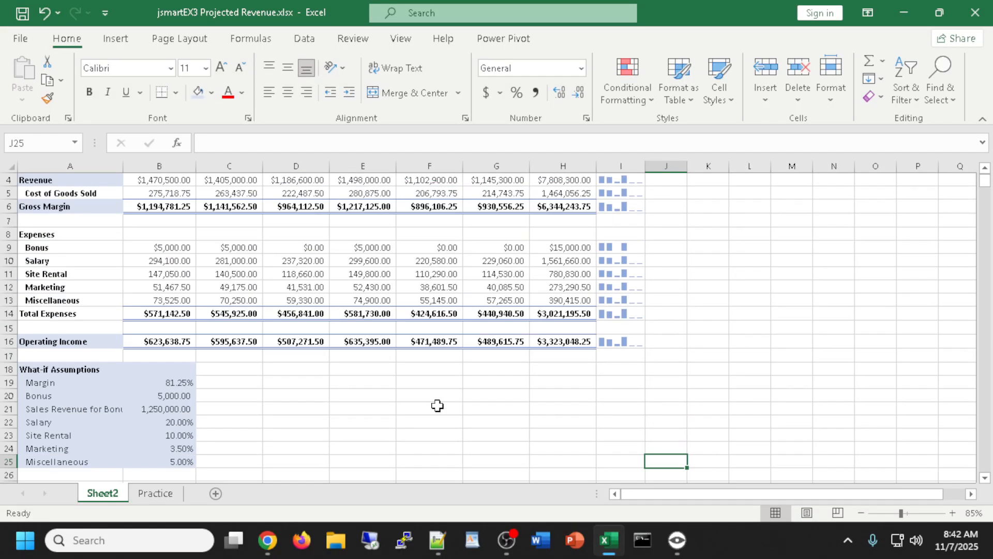
scroll(689, 427, up, 1)
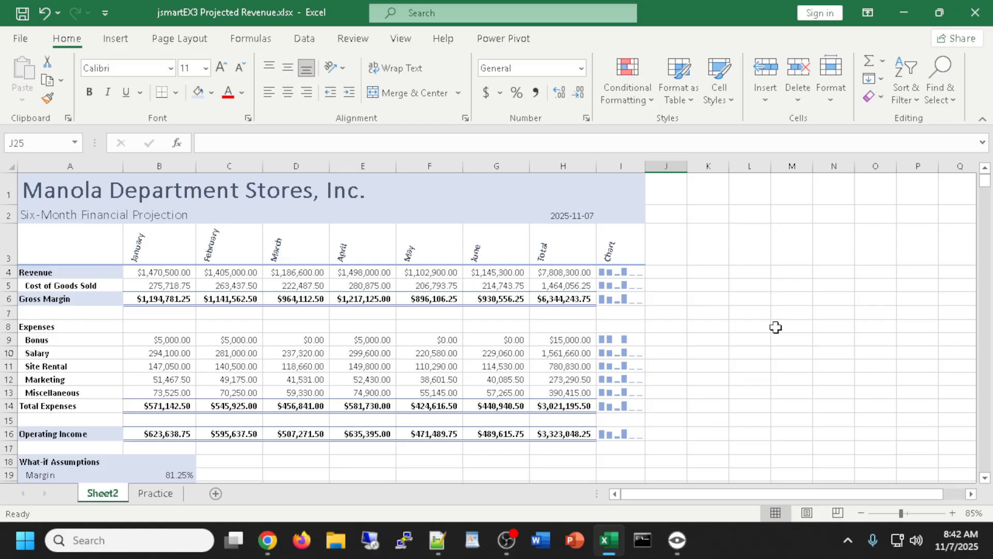
scroll(776, 327, down, 2)
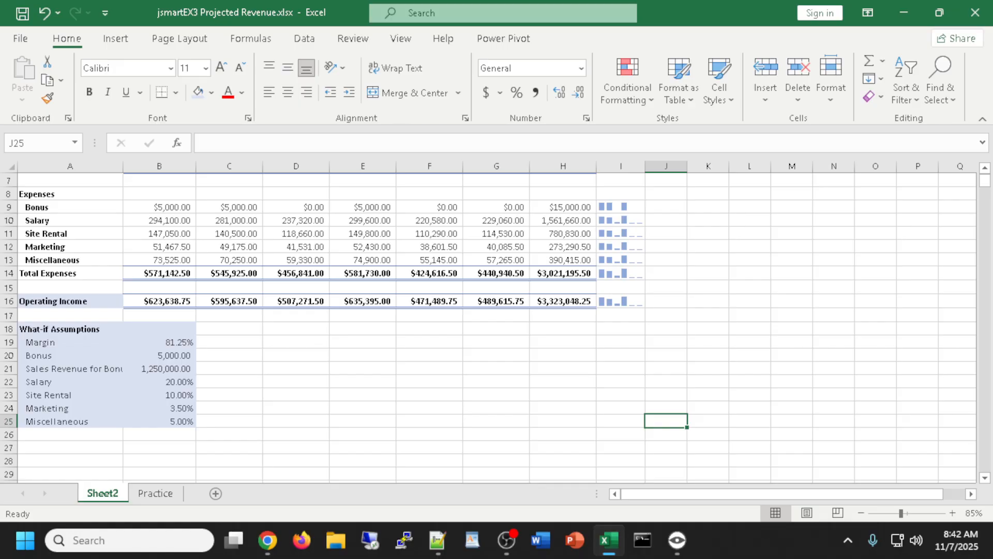
key(alt+Tab)
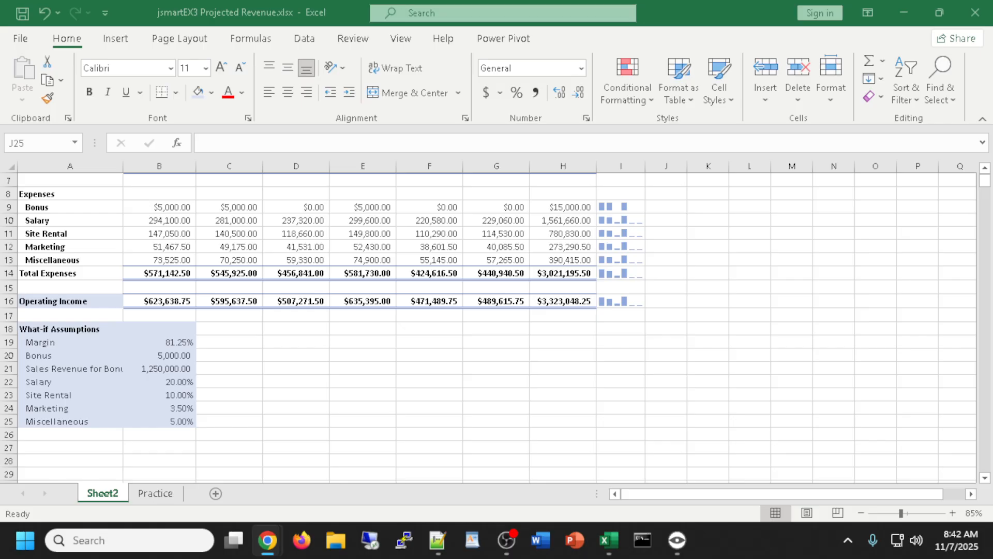
drag(992, 222, 437, 15)
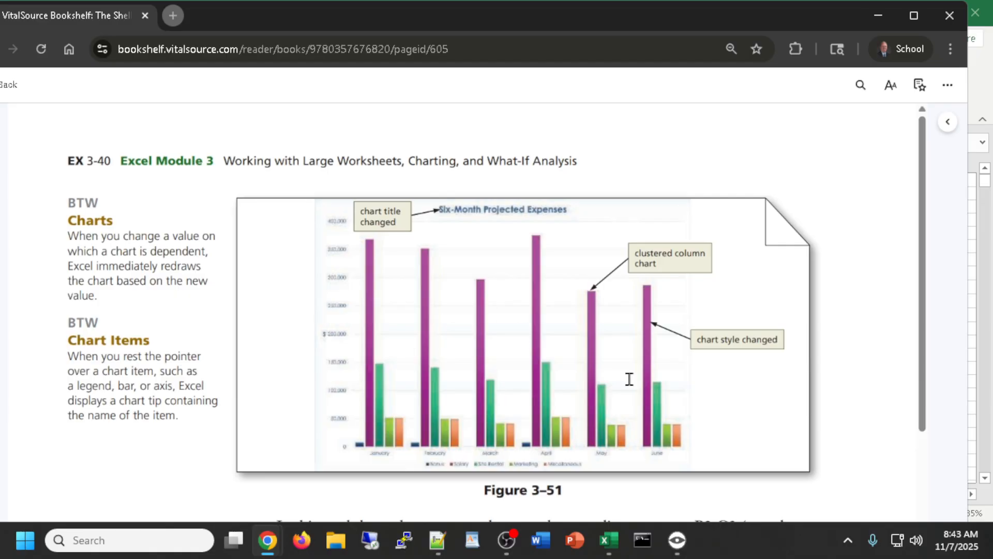
drag(81, 17, 0, 17)
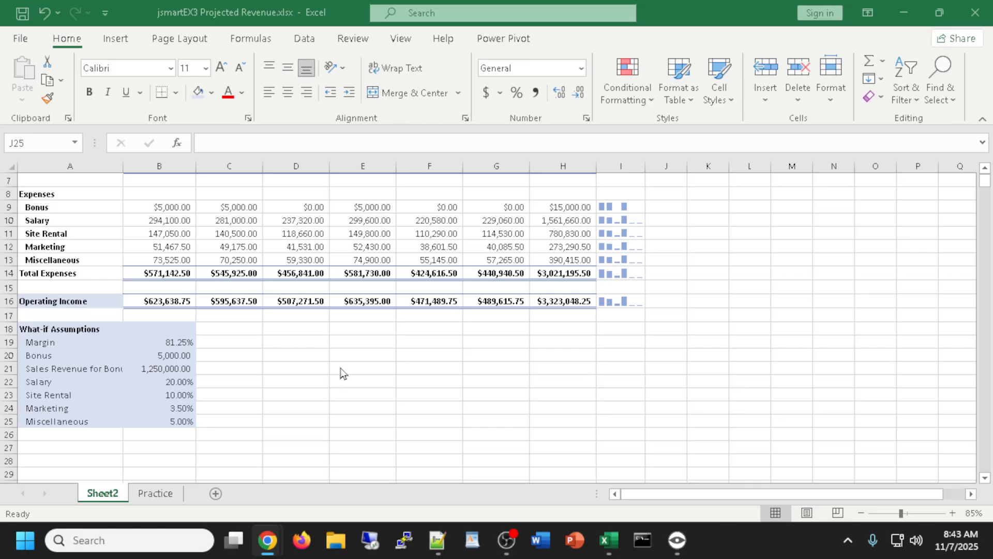
Select month headings A3:G3 together with the Bonus-through-Miscellaneous rows A9:G13
scroll(425, 423, up, 1)
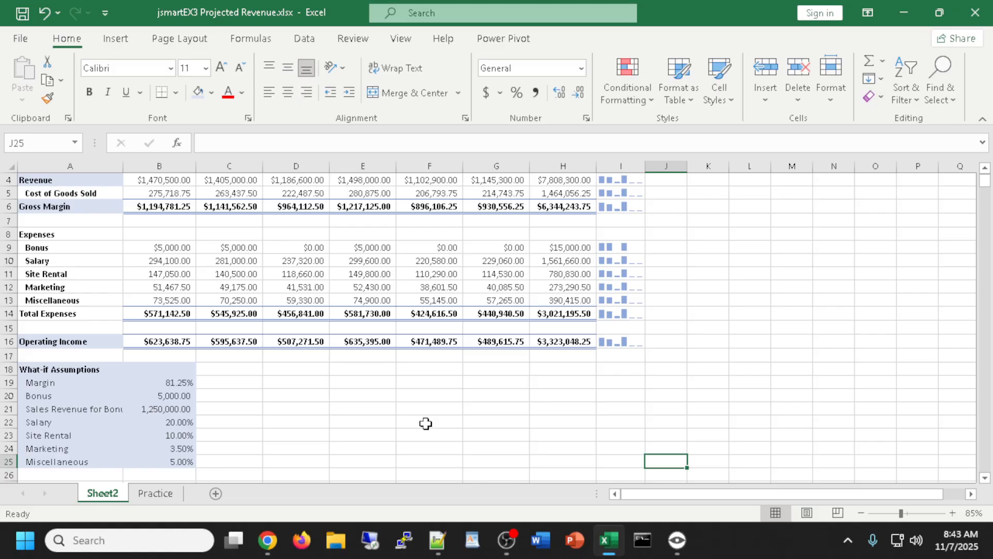
scroll(425, 423, up, 1)
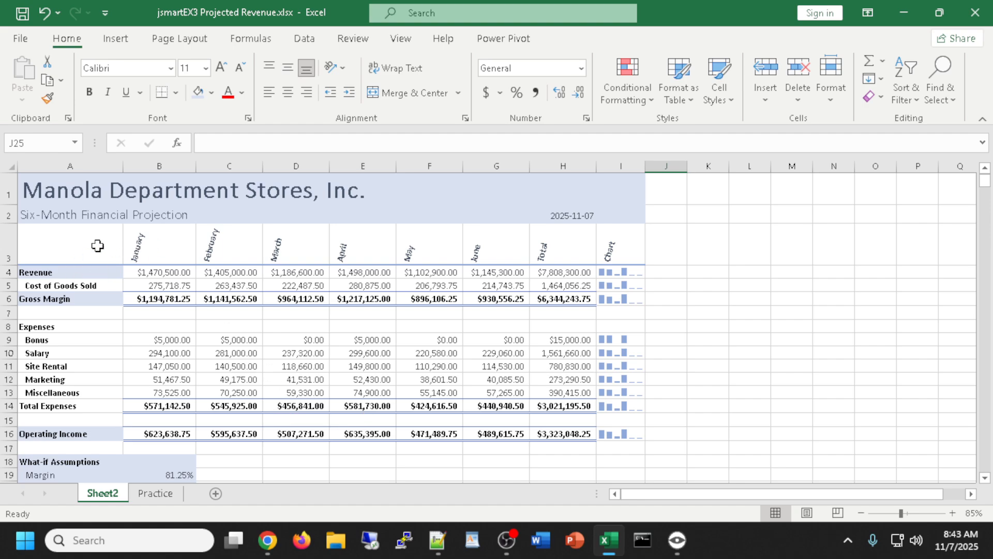
drag(95, 250, 513, 256)
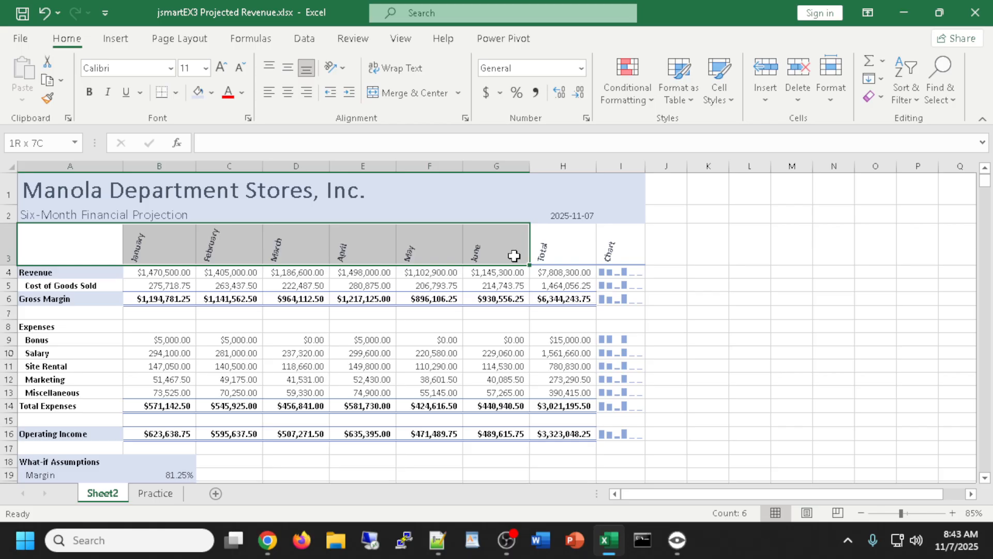
key(ctrl+b)
drag(62, 340, 479, 393)
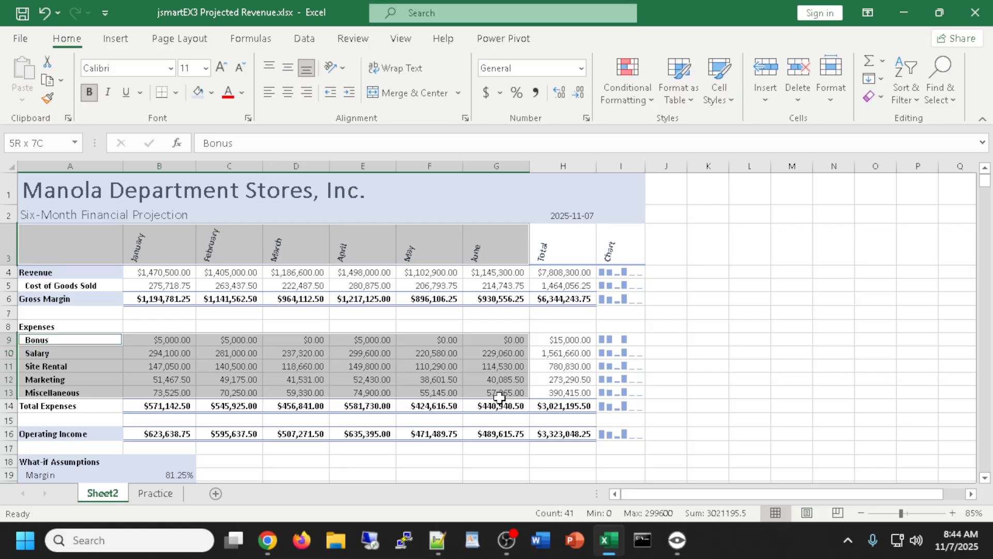
drag(499, 397, 499, 397)
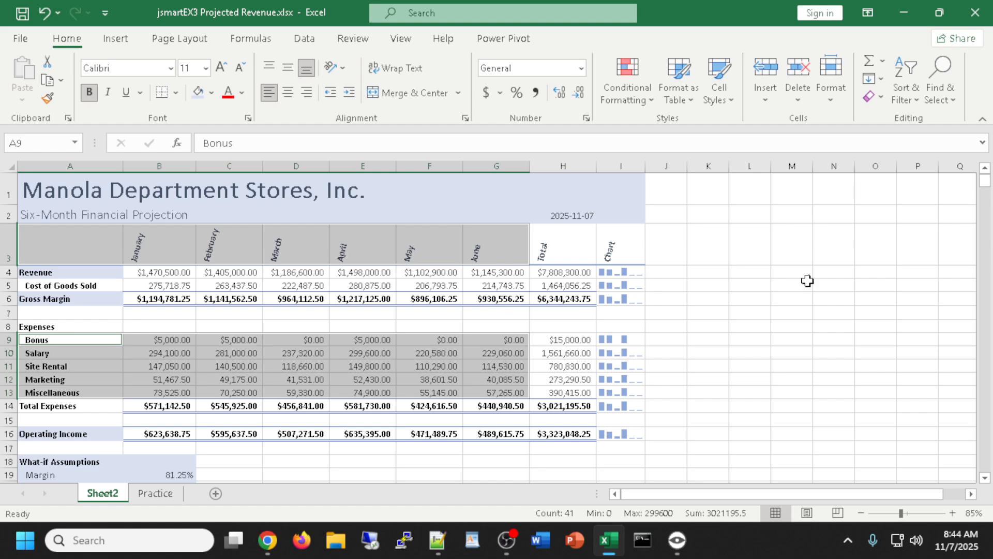
After previewing stacked column, stacked area and line charts, insert a clustered column chart of the expenses
click(115, 41)
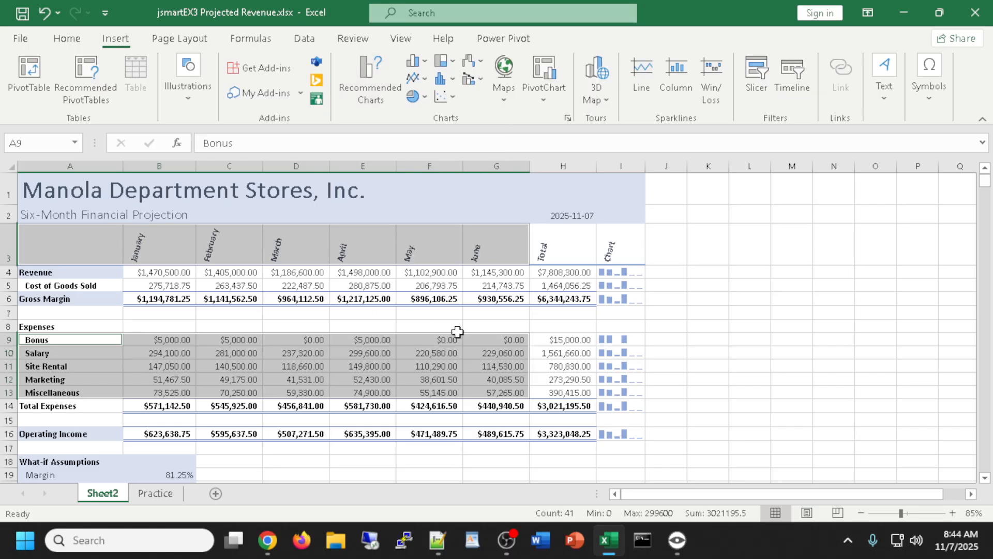
click(367, 79)
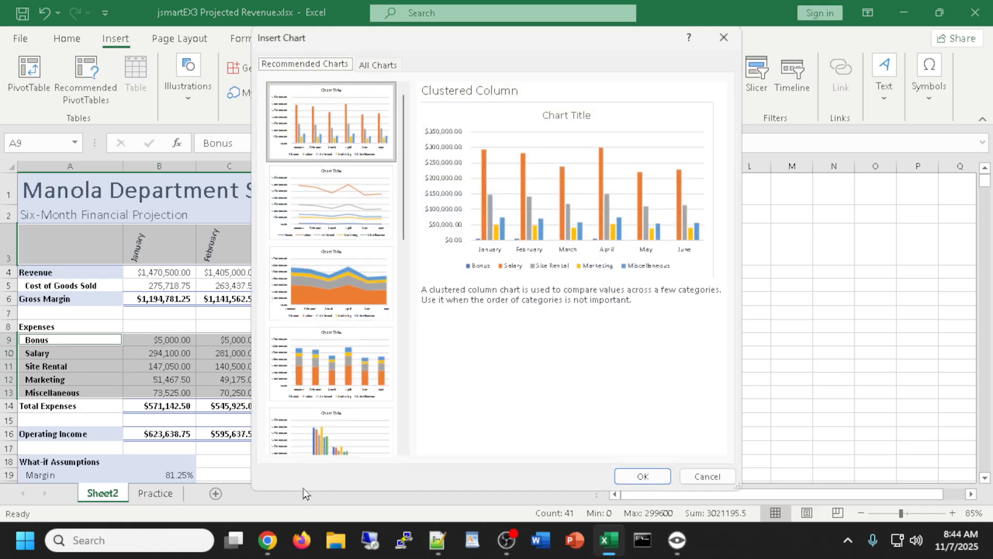
click(350, 370)
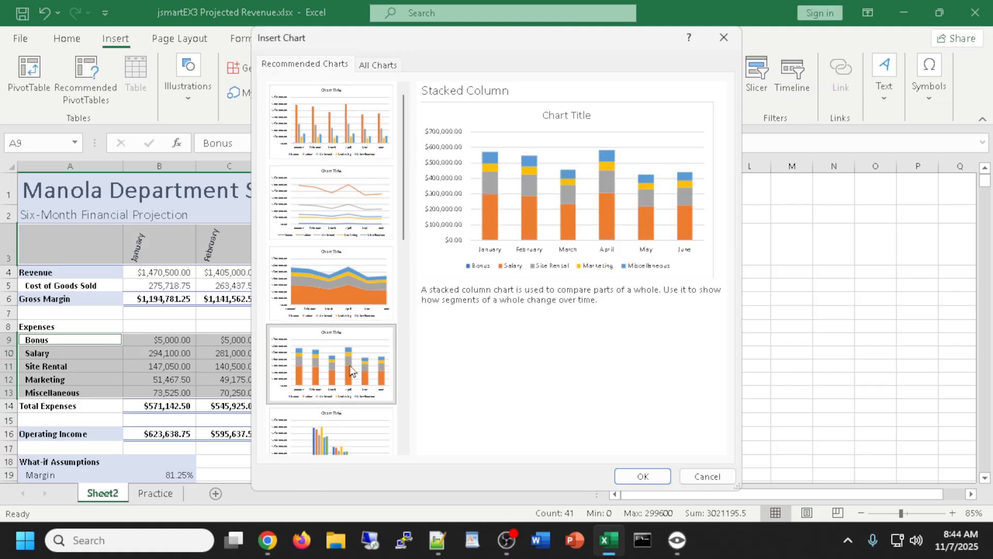
click(318, 279)
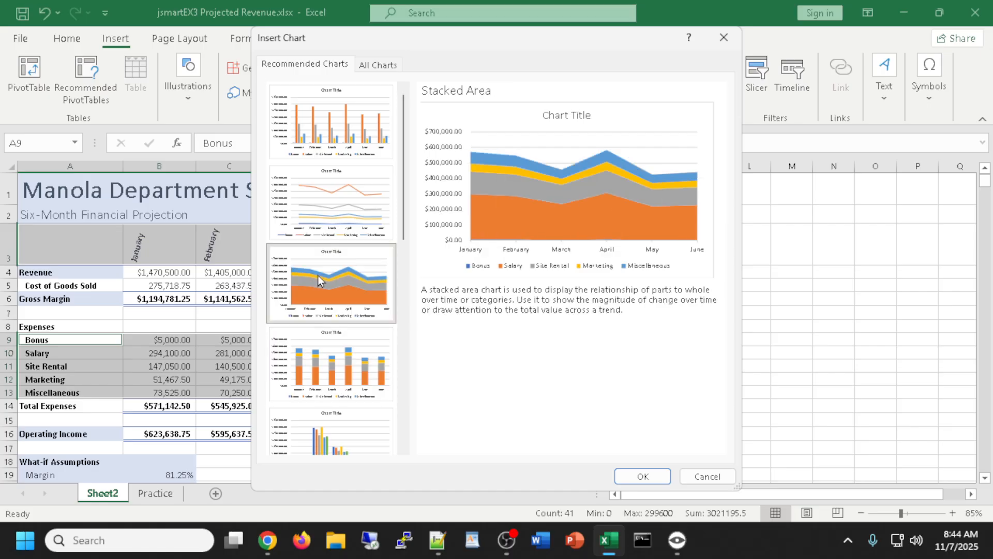
click(307, 210)
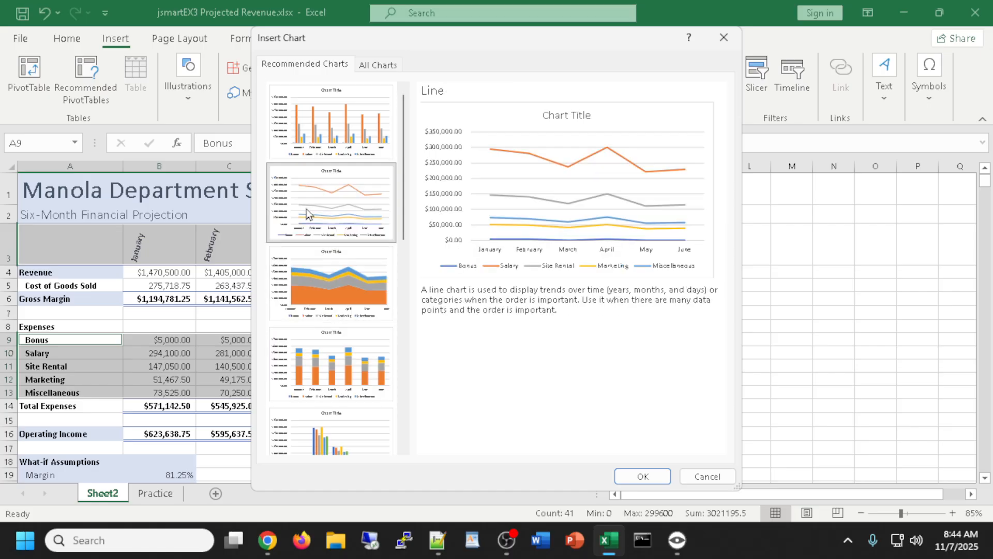
click(327, 125)
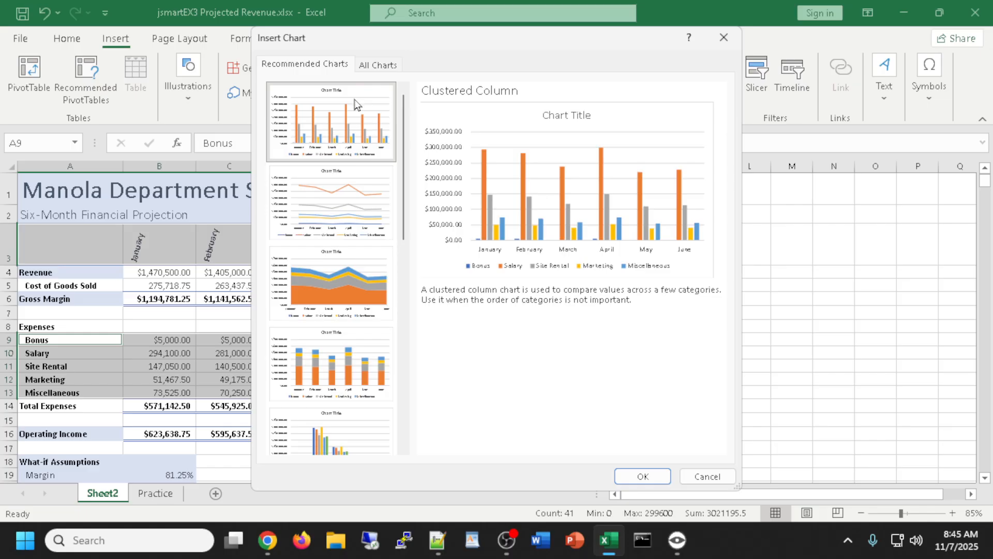
double_click(327, 118)
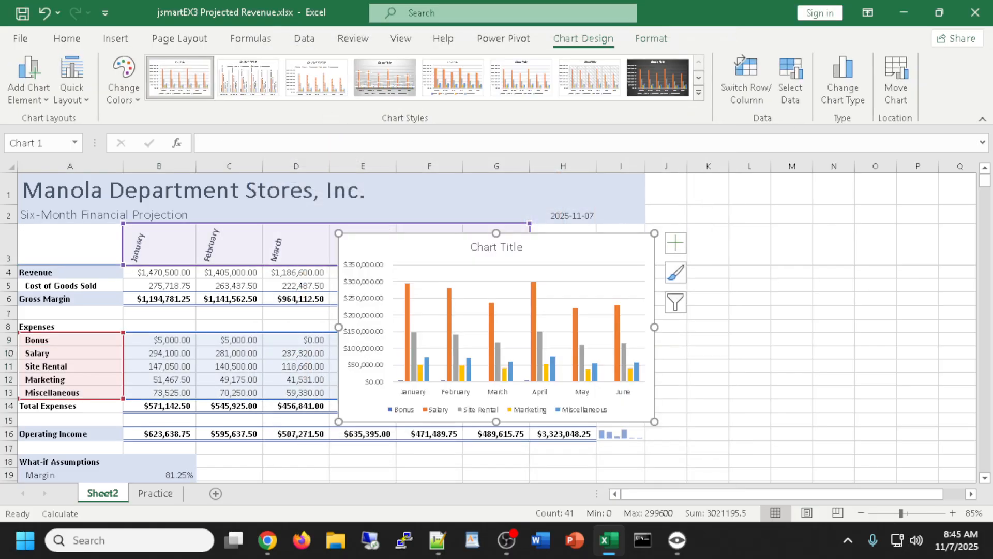
Move the expense chart to a new chart sheet named 'Expense Chart Seheet'
key(alt+Tab)
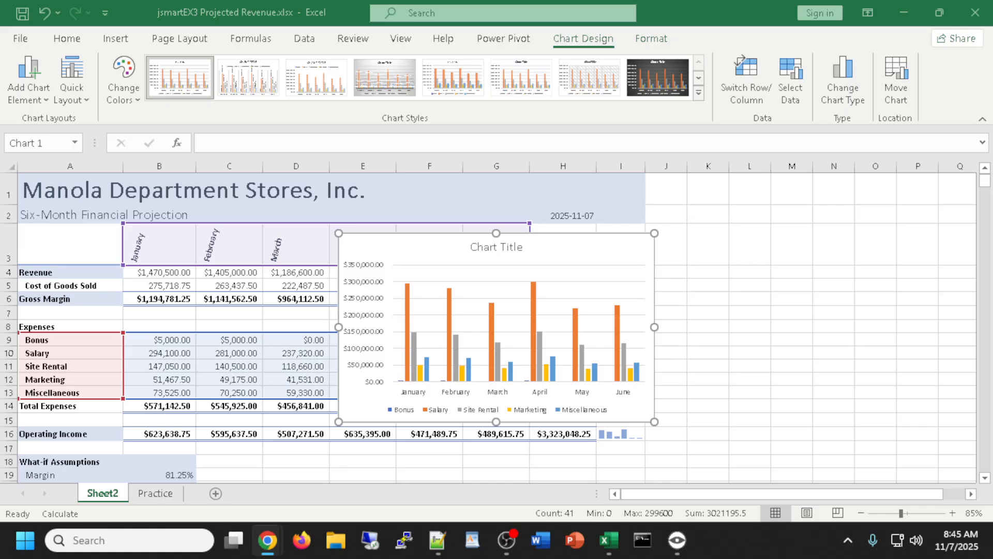
click(557, 251)
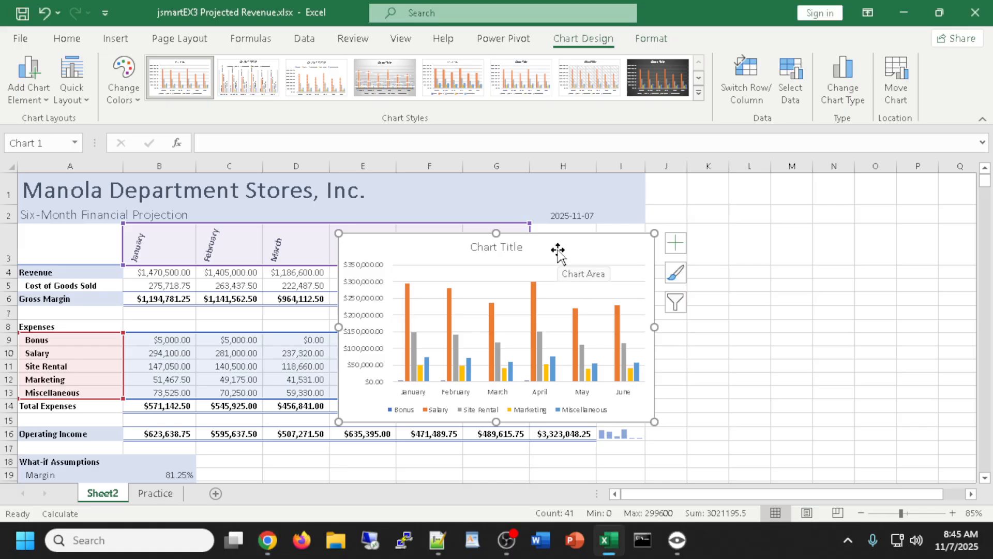
right_click(418, 259)
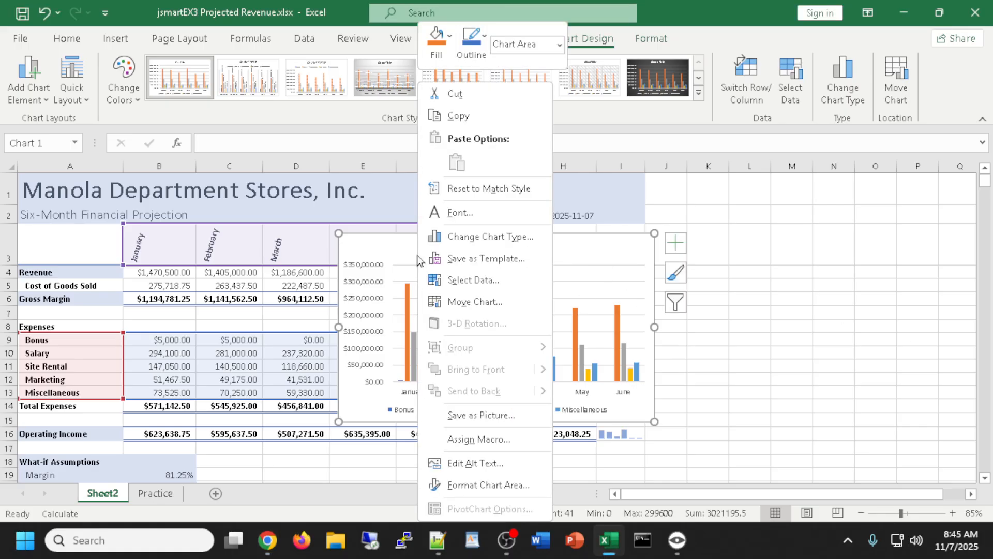
click(455, 303)
click(352, 276)
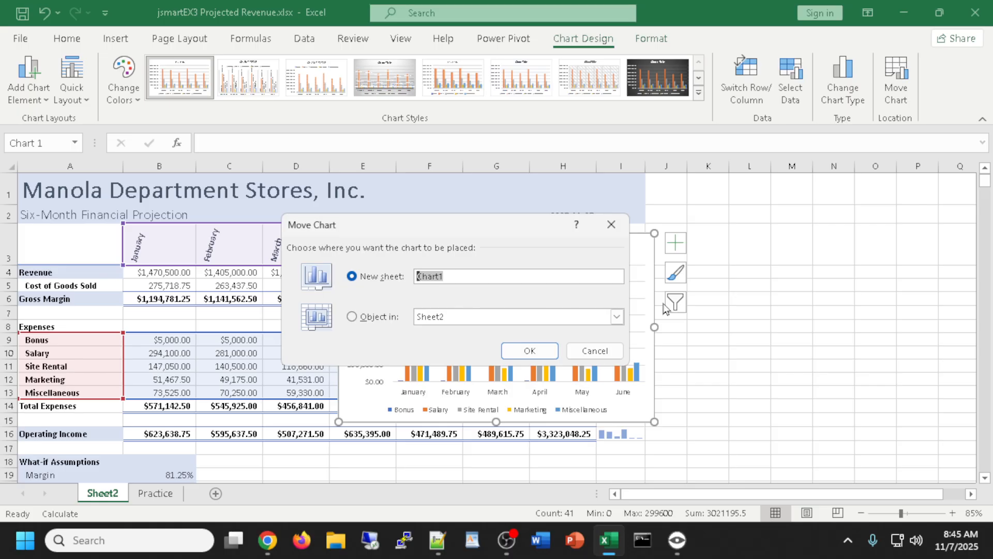
text(Expense Chart Seheet)
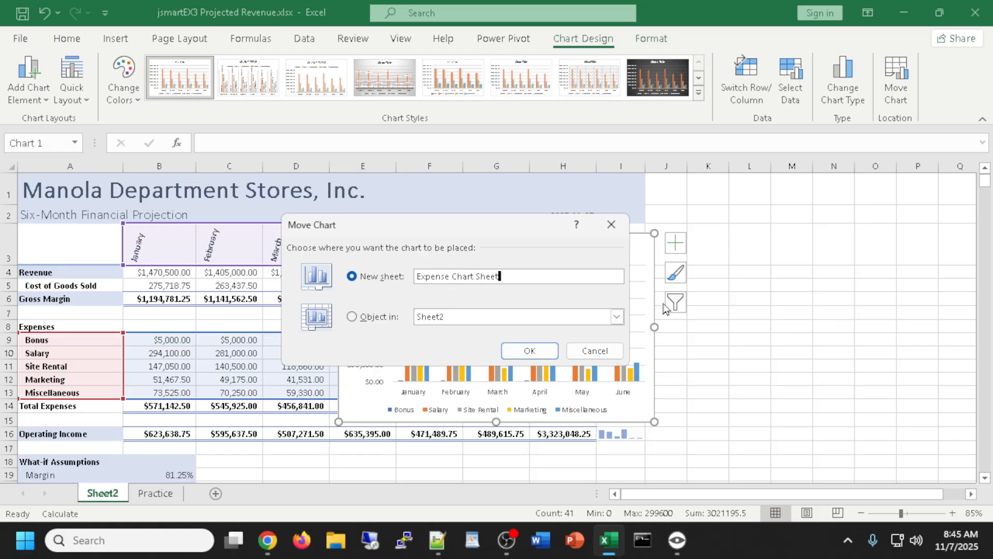
click(529, 352)
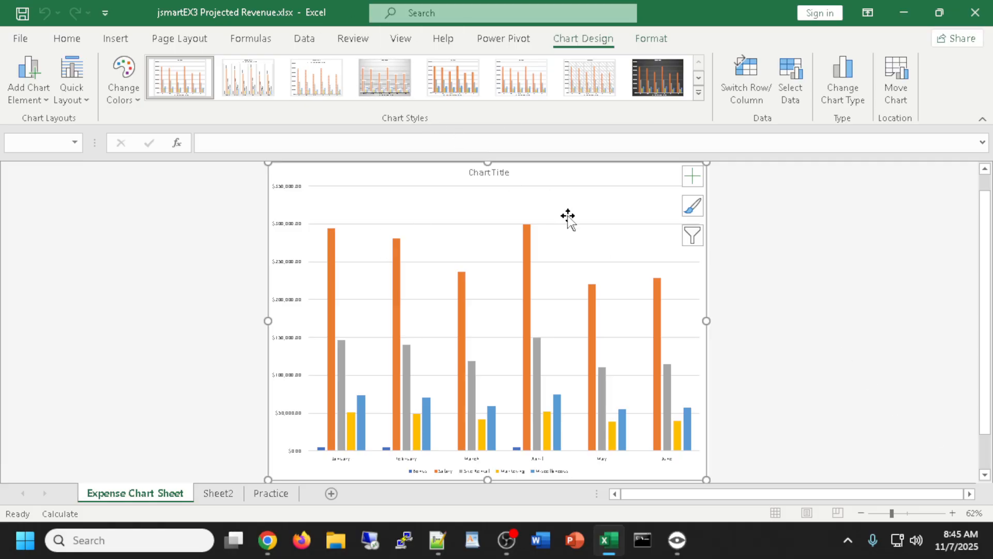
key(alt+Tab)
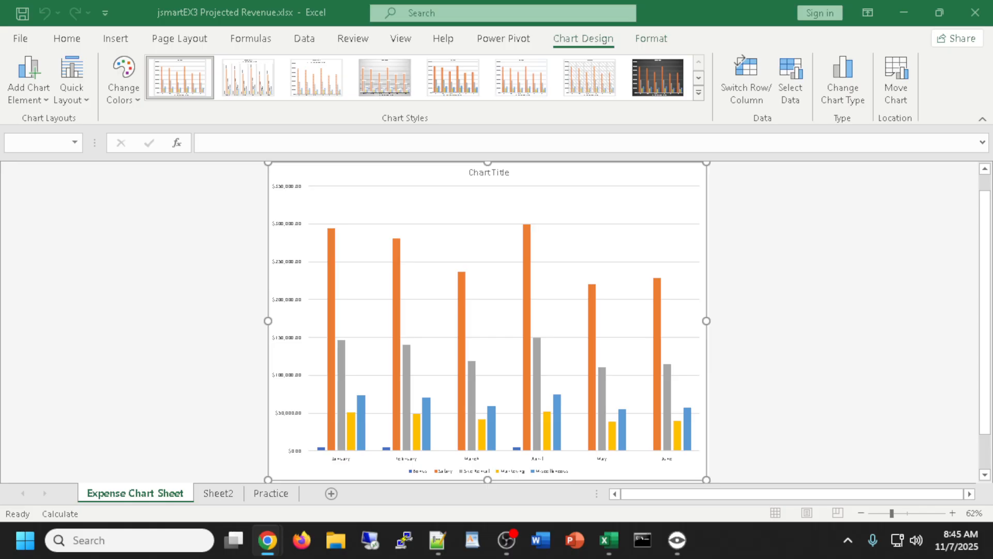
Replace the 'Chart Title' placeholder with 'Six Month Projected Expenses'
double_click(488, 173)
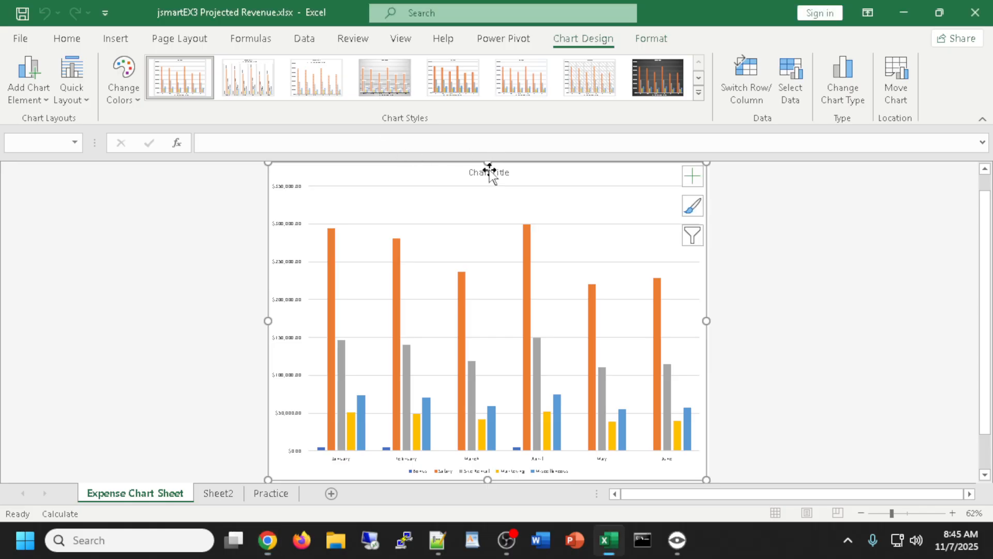
click(365, 172)
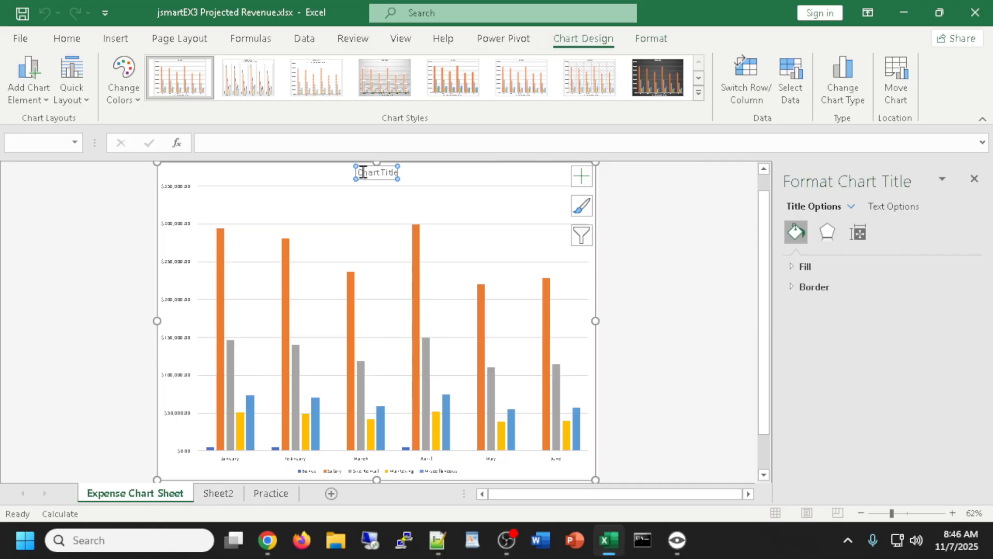
double_click(367, 173)
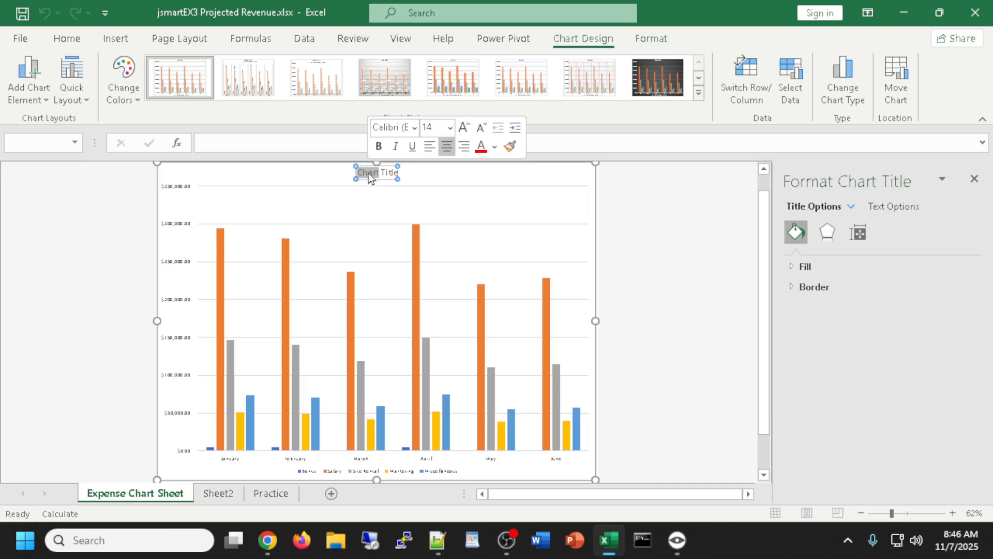
key(Delete)
key(Delete)
key(Delete)
key(Delete)
key(Delete)
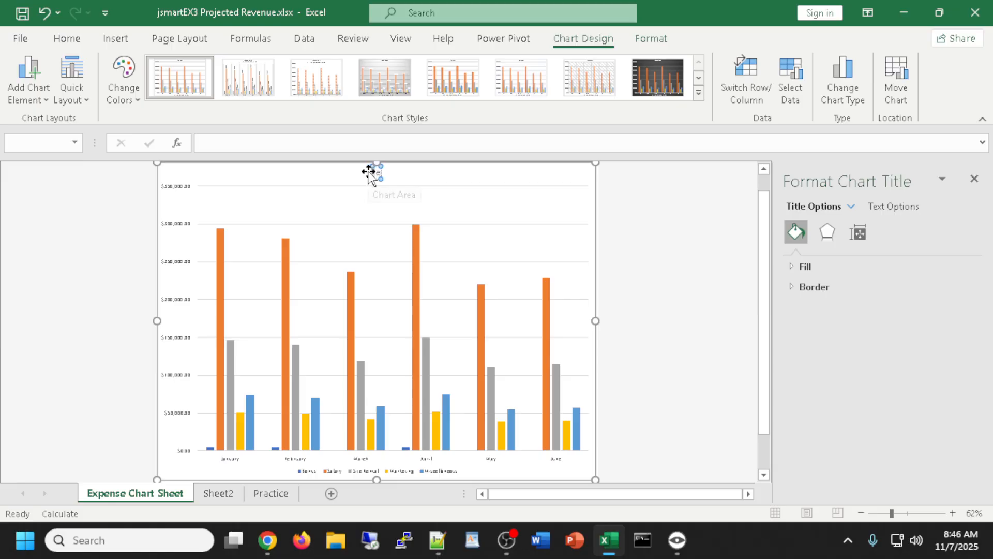
key(Delete)
key(Delete)
text(Six)
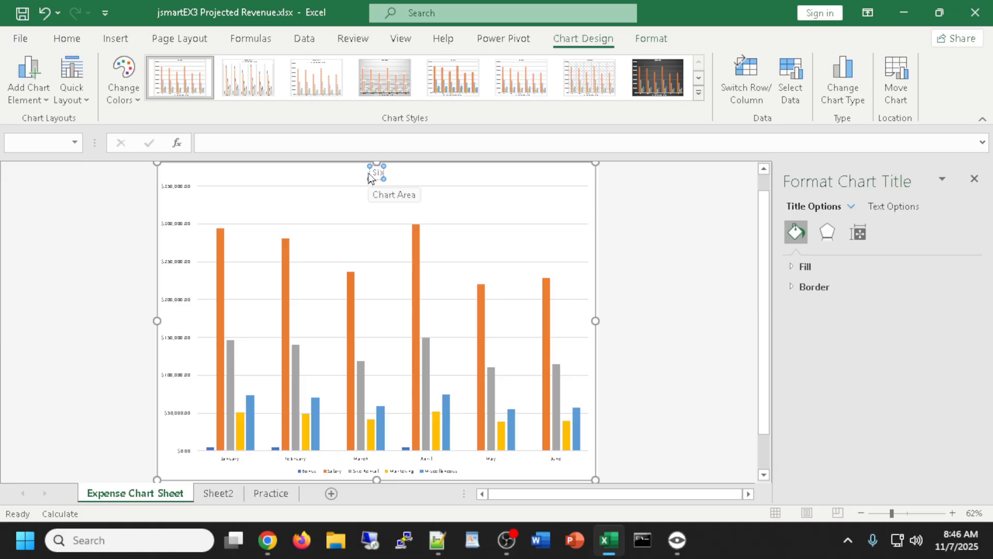
text( Mont)
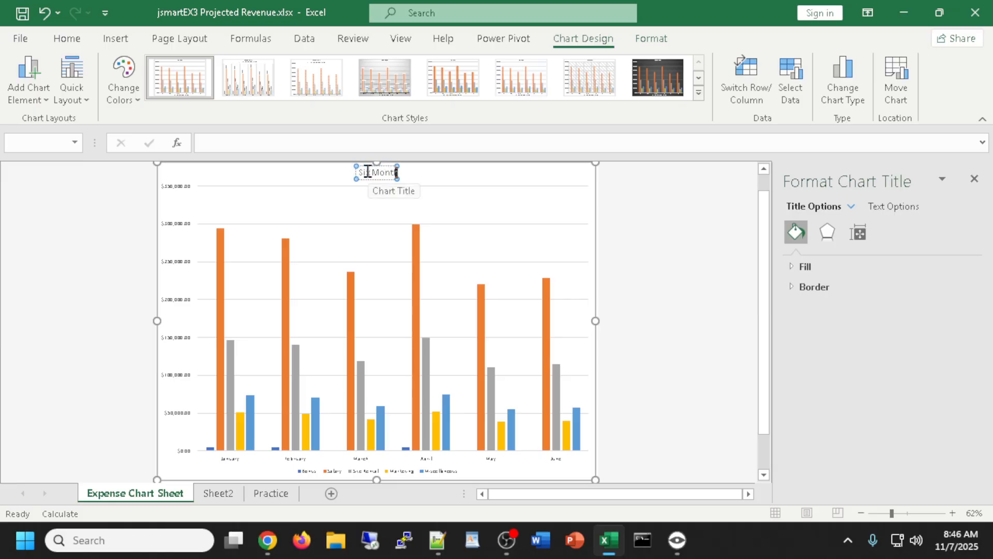
text(h Proje)
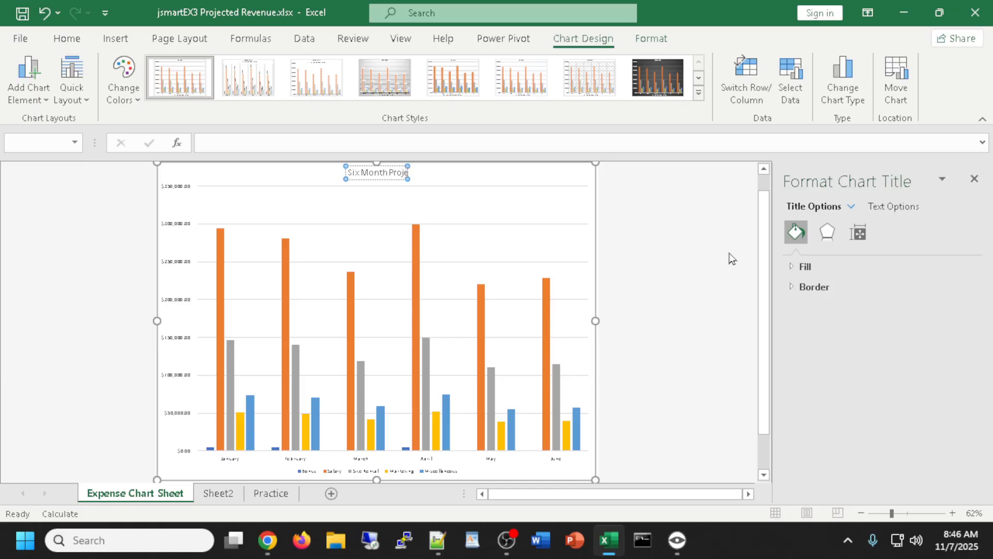
text(cted Expenses)
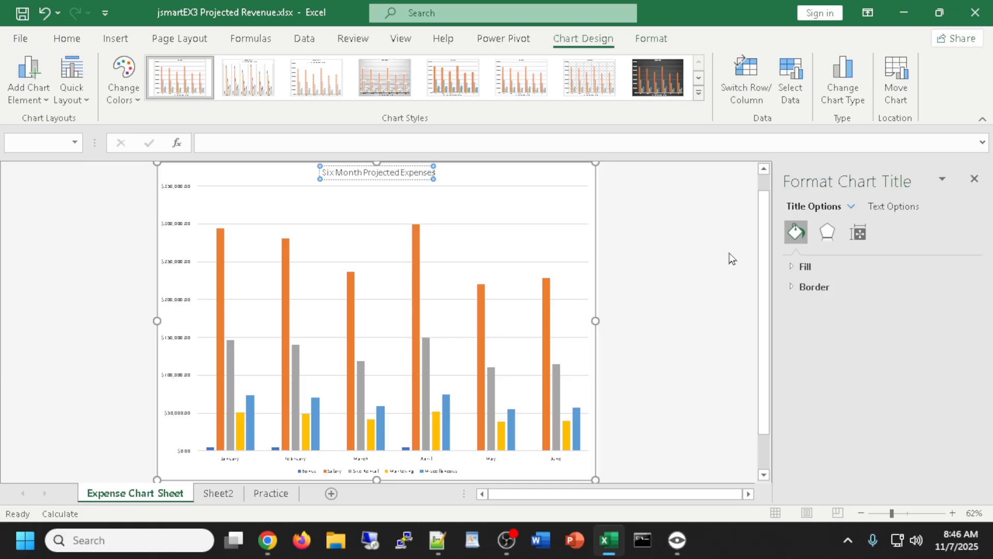
Enlarge the whole chart title text to 36 point with Increase Font Size
click(66, 41)
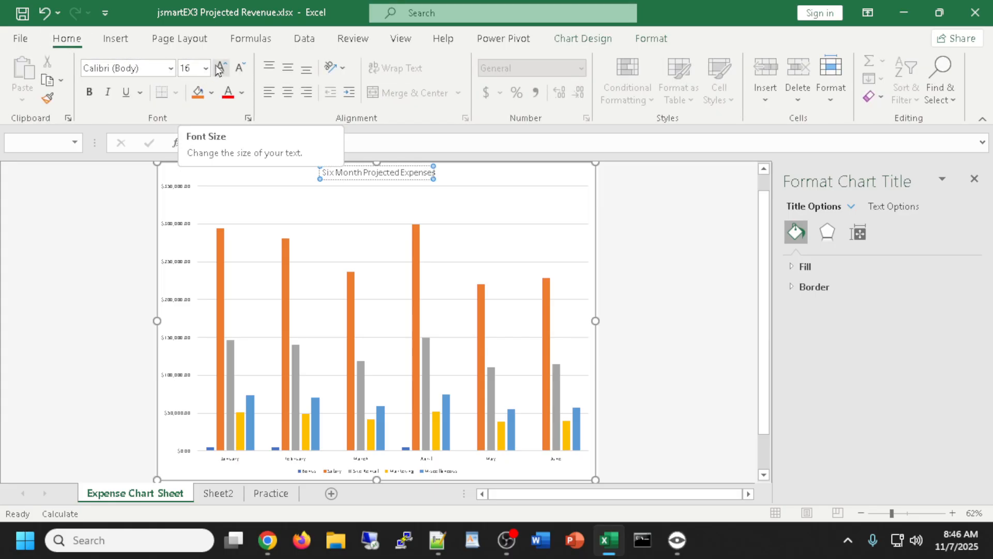
click(379, 172)
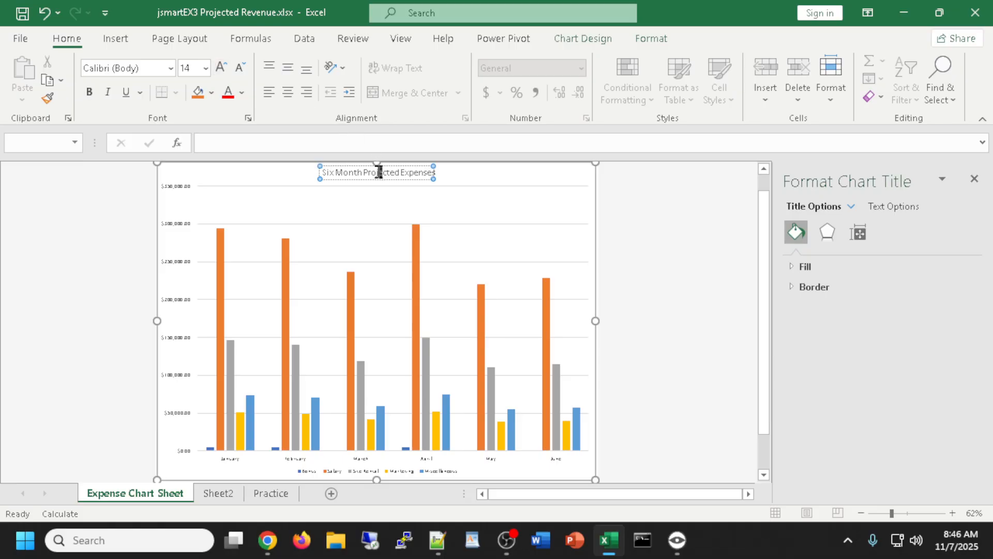
triple_click(379, 172)
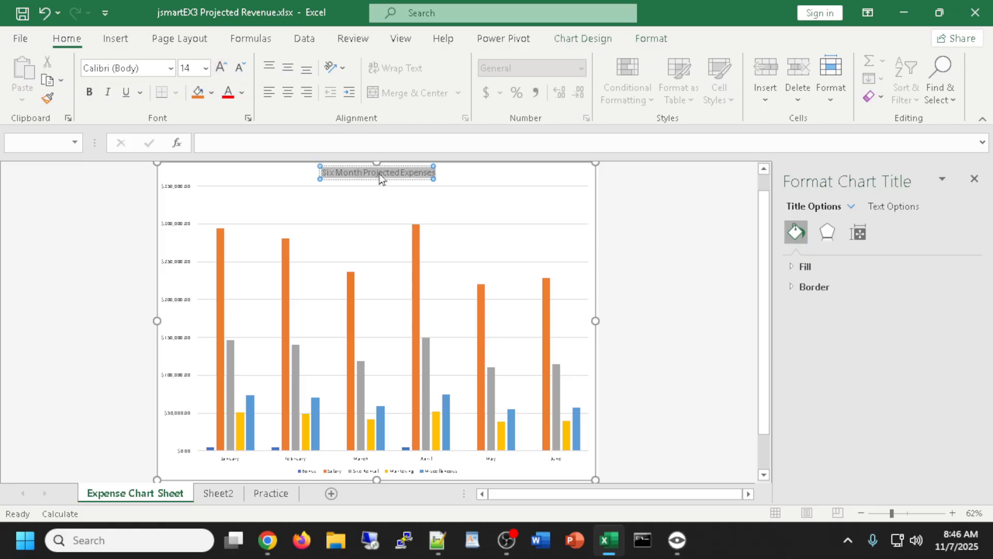
click(221, 71)
click(222, 71)
click(221, 71)
click(221, 71)
click(221, 70)
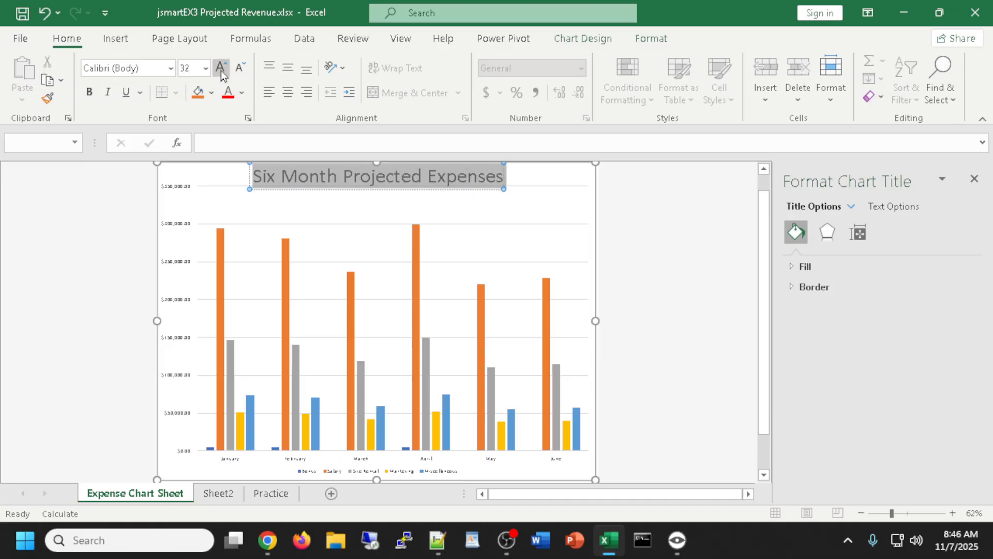
click(221, 70)
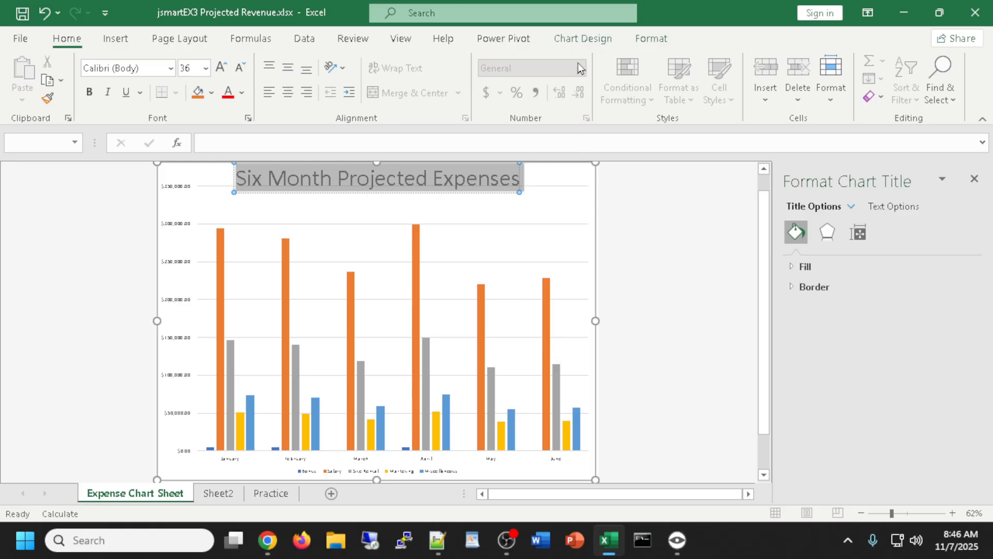
click(581, 41)
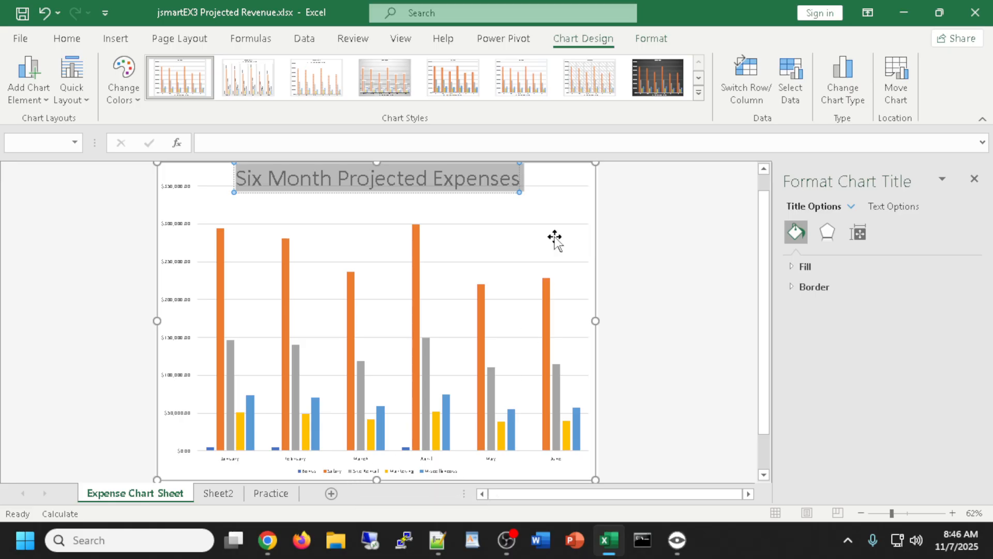
Preview dark, hatched, pastel, grey gradient, striped and vertical-label chart styles, then the first plain style
click(699, 94)
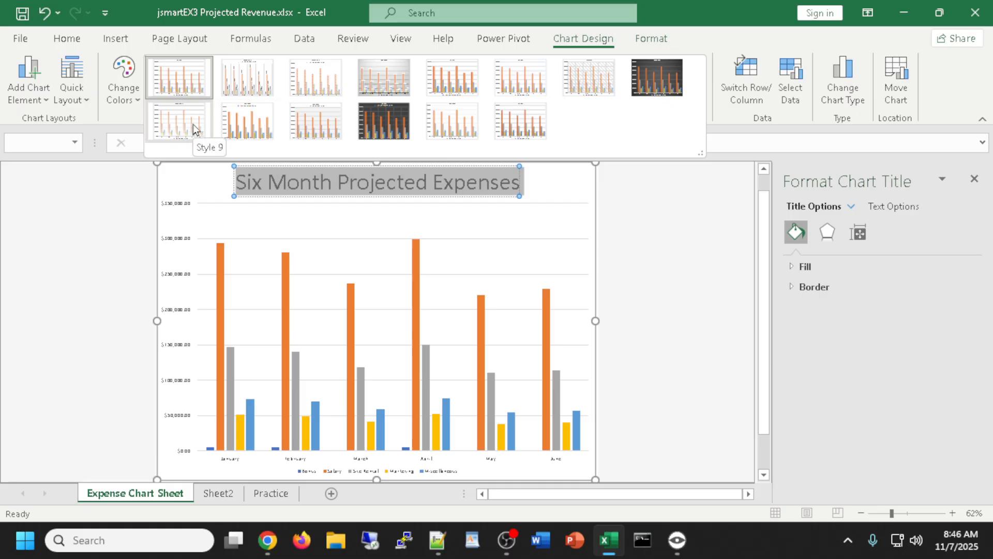
click(638, 73)
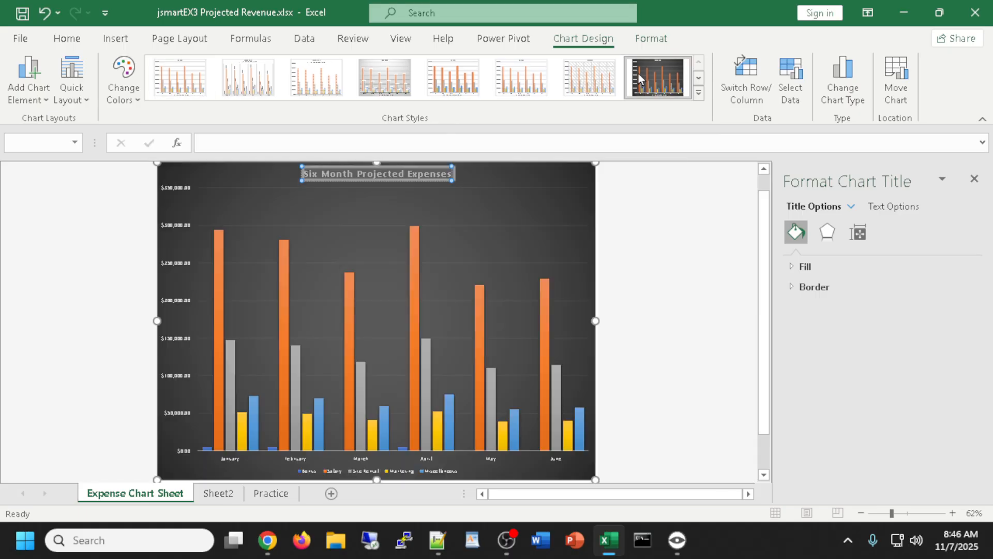
click(578, 85)
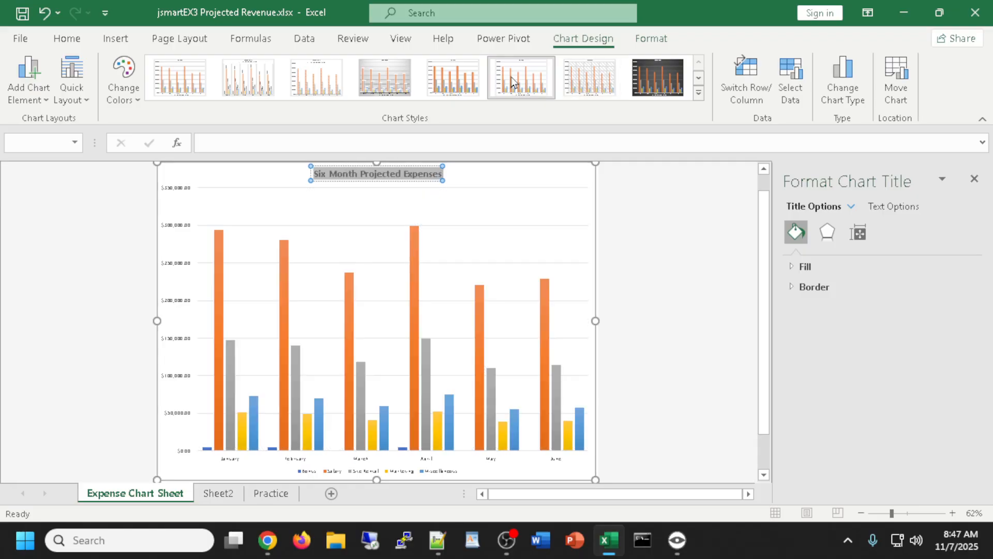
click(446, 86)
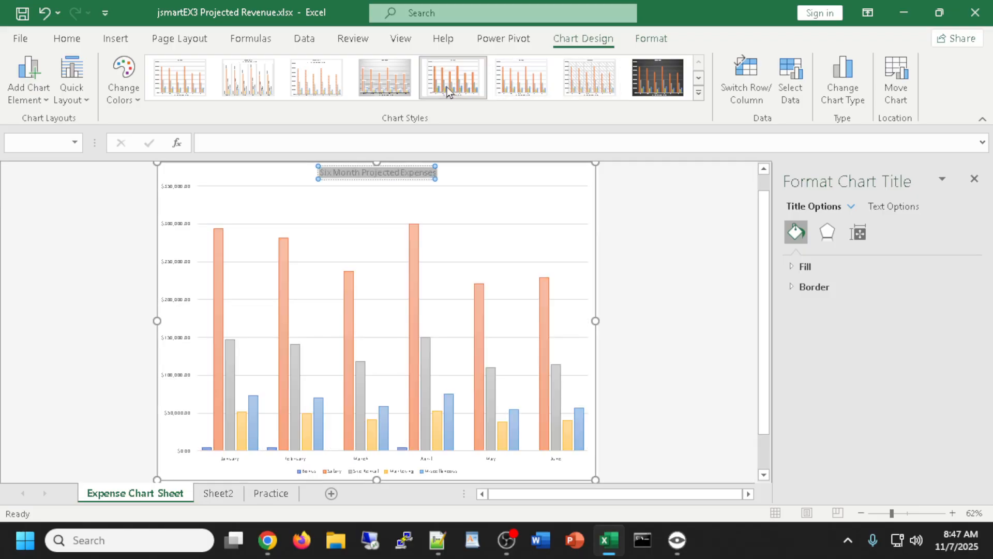
click(384, 94)
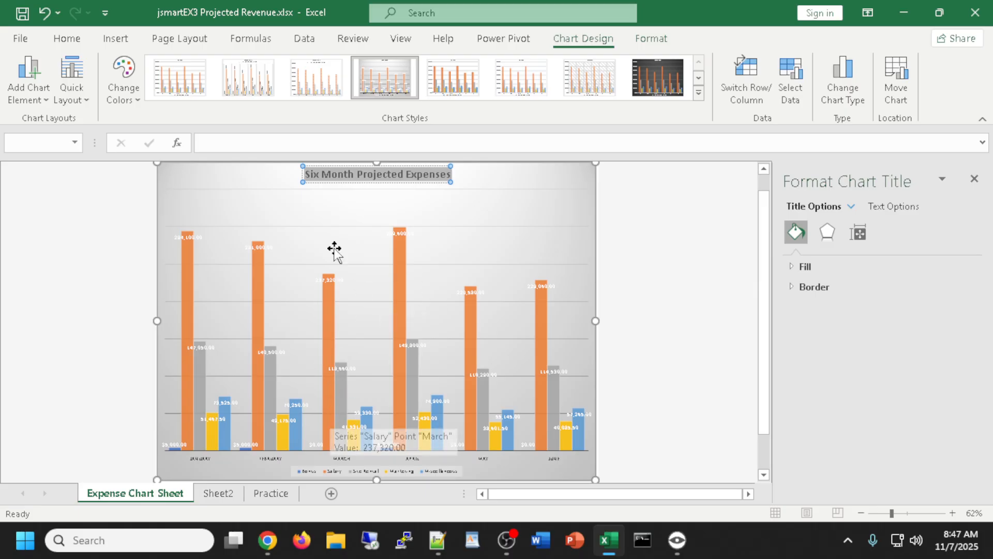
click(326, 88)
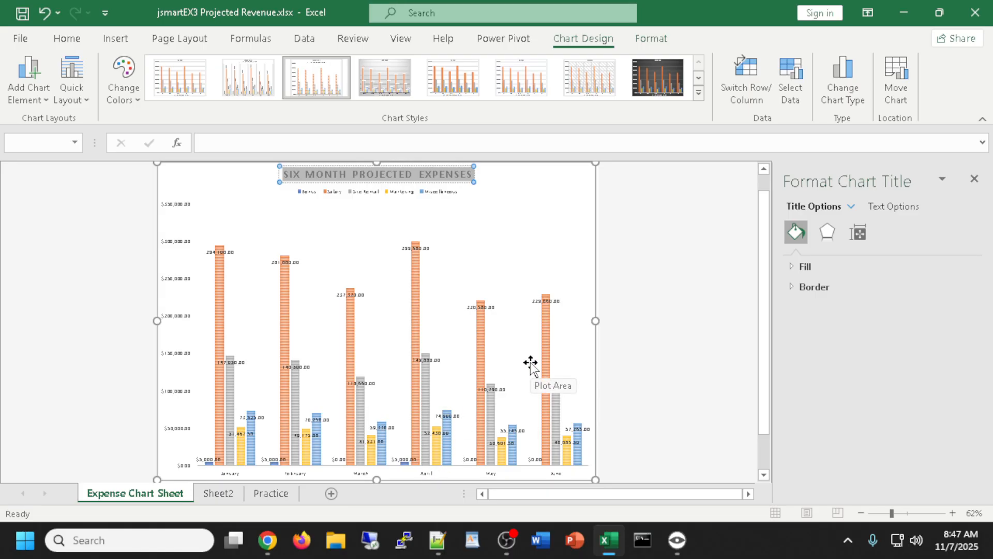
click(247, 84)
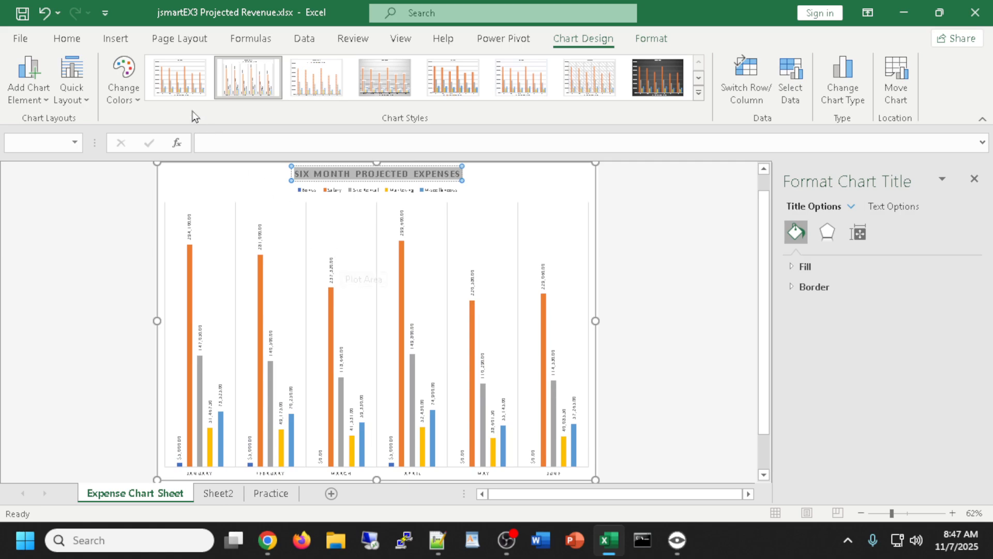
click(180, 85)
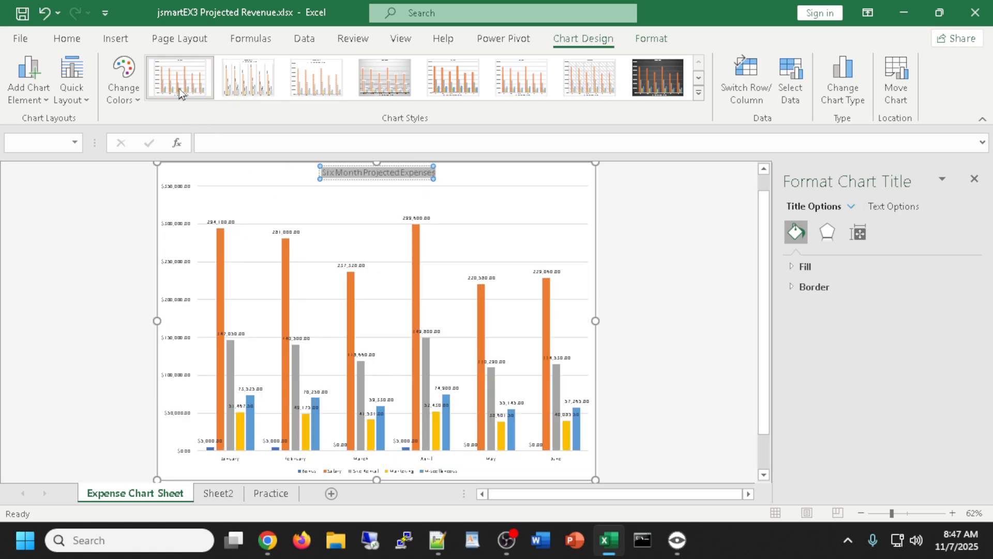
Revisit the pastel, hatched and dark styles, then settle on the first white chart style
click(699, 93)
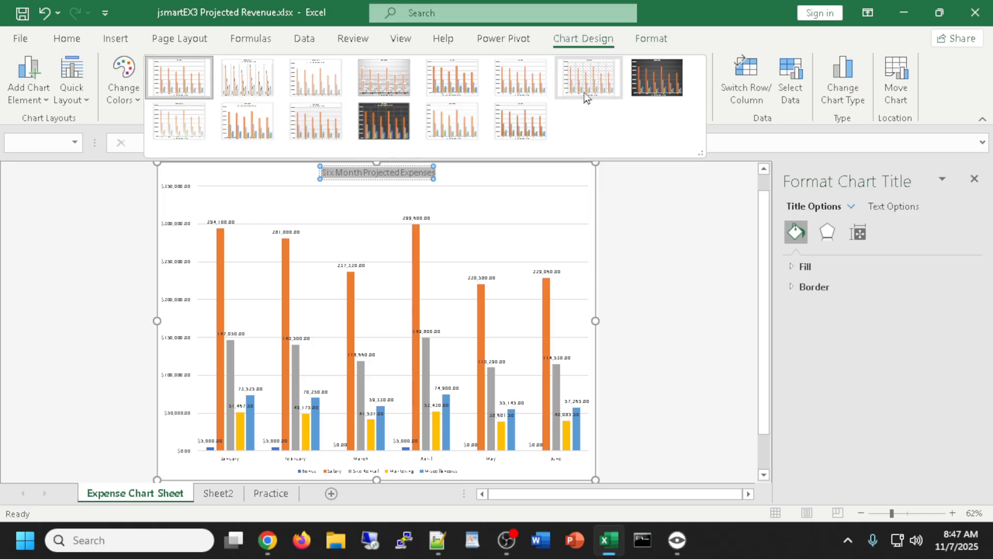
click(451, 88)
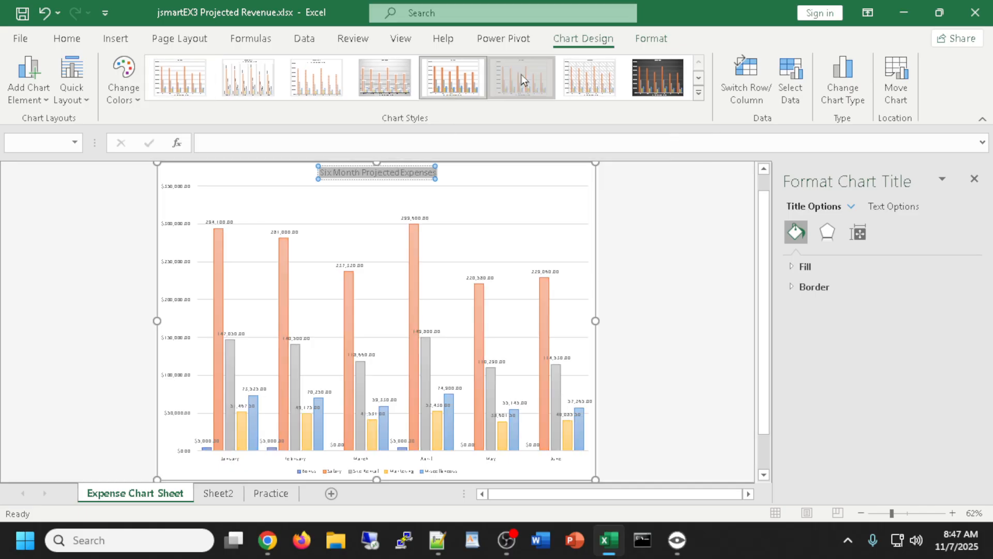
click(589, 78)
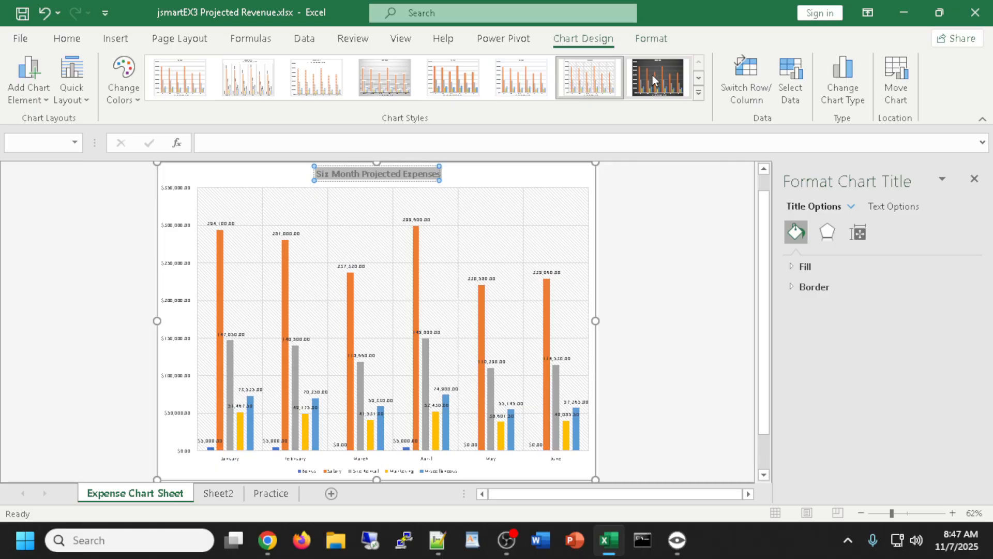
click(653, 75)
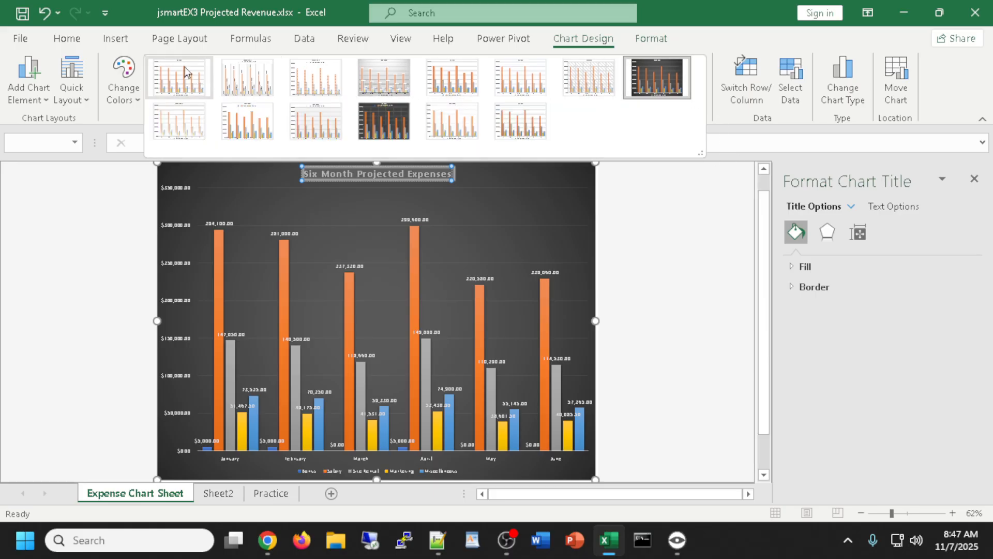
click(168, 76)
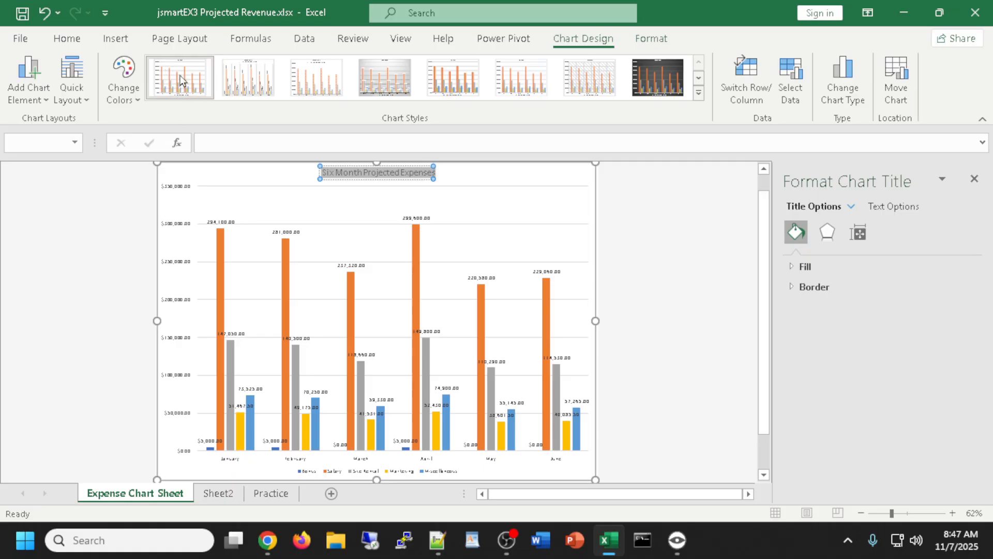
Undo four chart style changes to return to solid bars, a bold title and no value labels
scroll(176, 84, up, 2)
scroll(237, 92, down, 3)
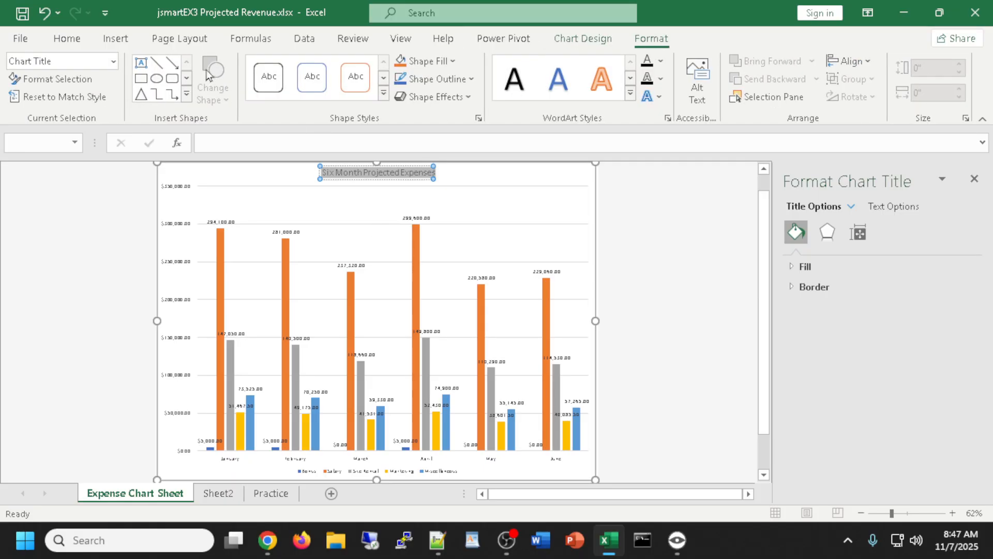
click(582, 38)
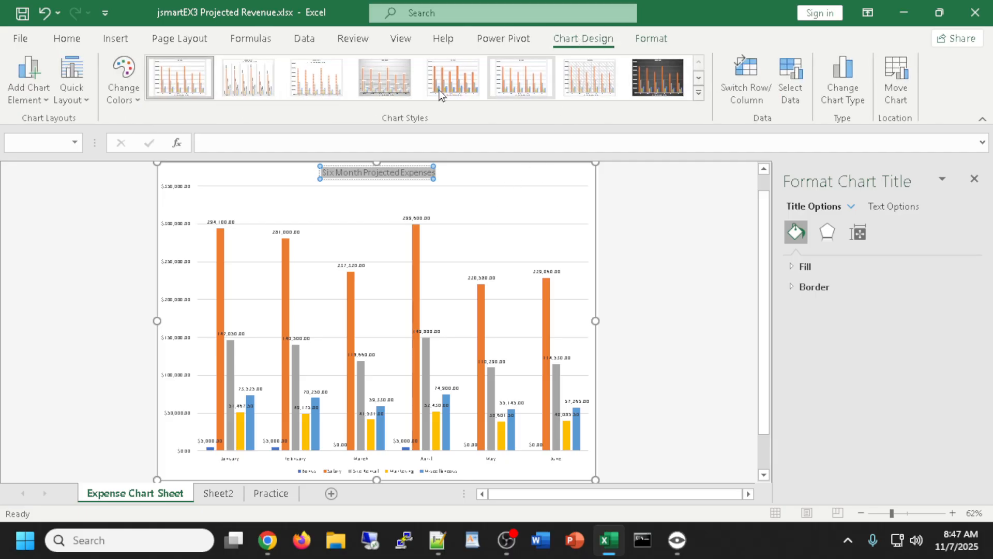
click(649, 299)
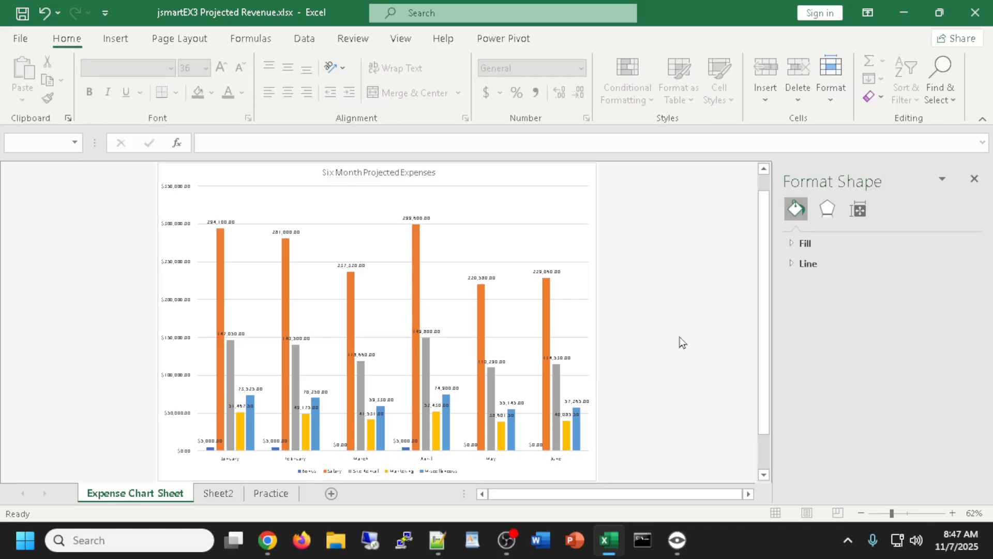
key(ctrl+z)
key(ctrl+z)
key(ctrl+z)
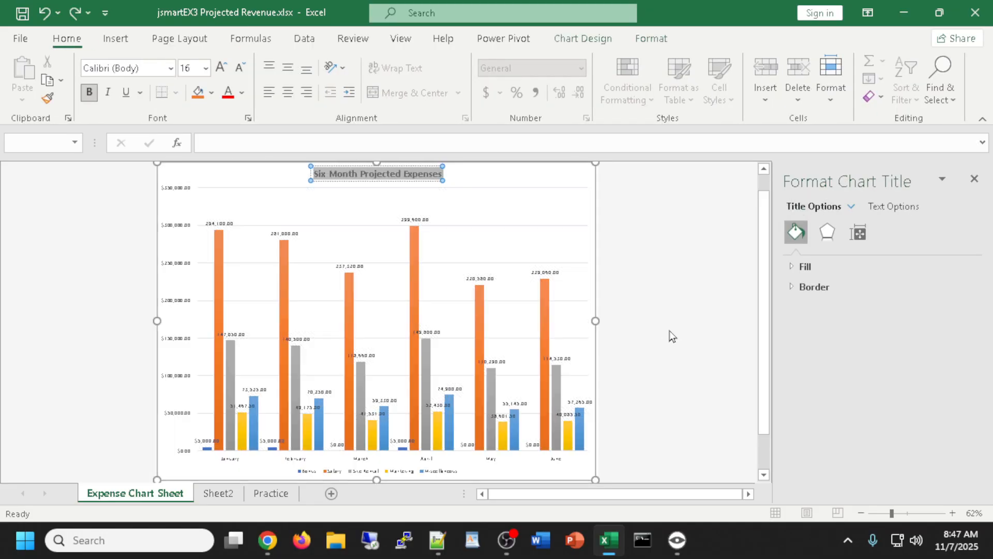
key(ctrl+z)
key(ctrl+z)
key(ctrl+z)
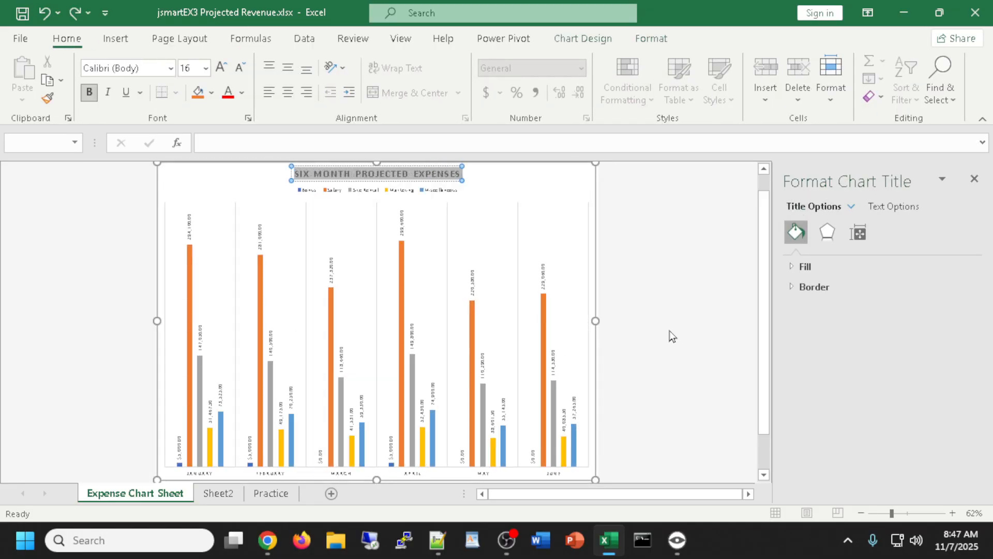
key(ctrl+z)
key(ctrl+z)
key(ctrl+z)
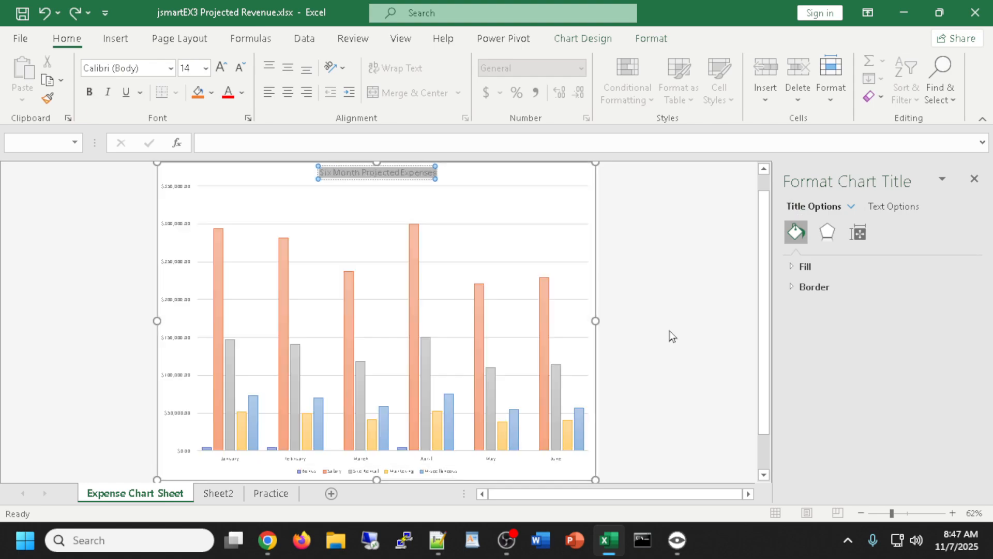
key(ctrl+z)
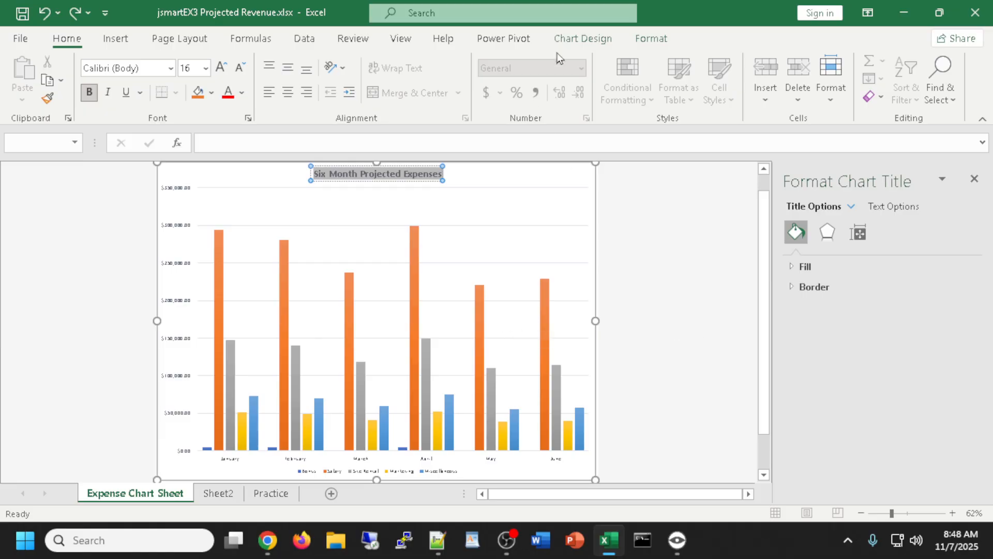
click(583, 40)
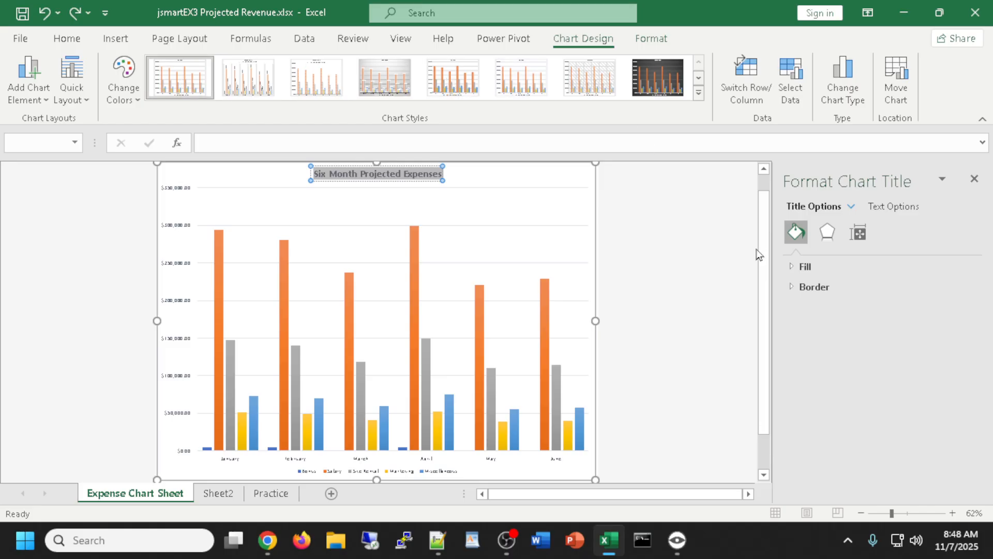
scroll(765, 237, up, 1)
Add value labels to every expense bar after briefly trying axis titles
click(573, 206)
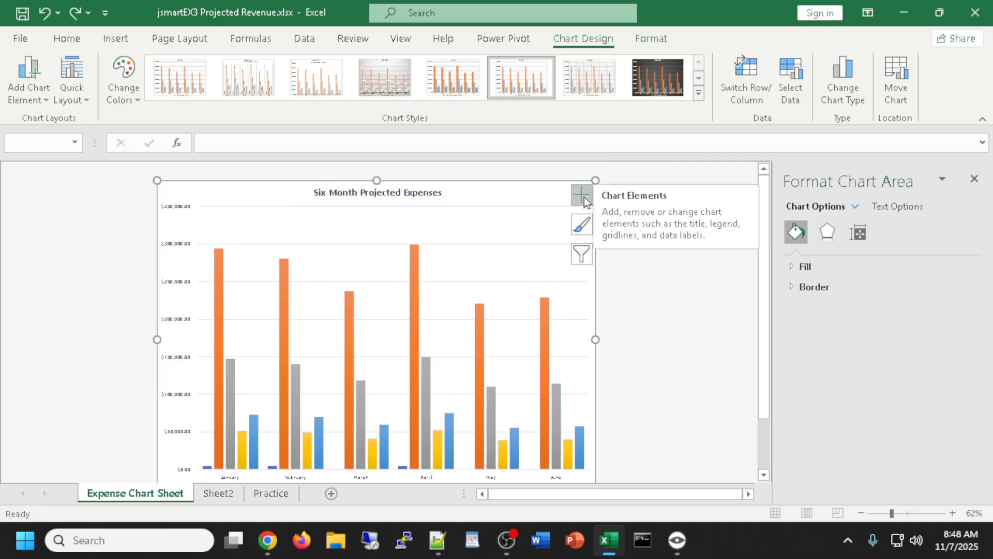
click(583, 198)
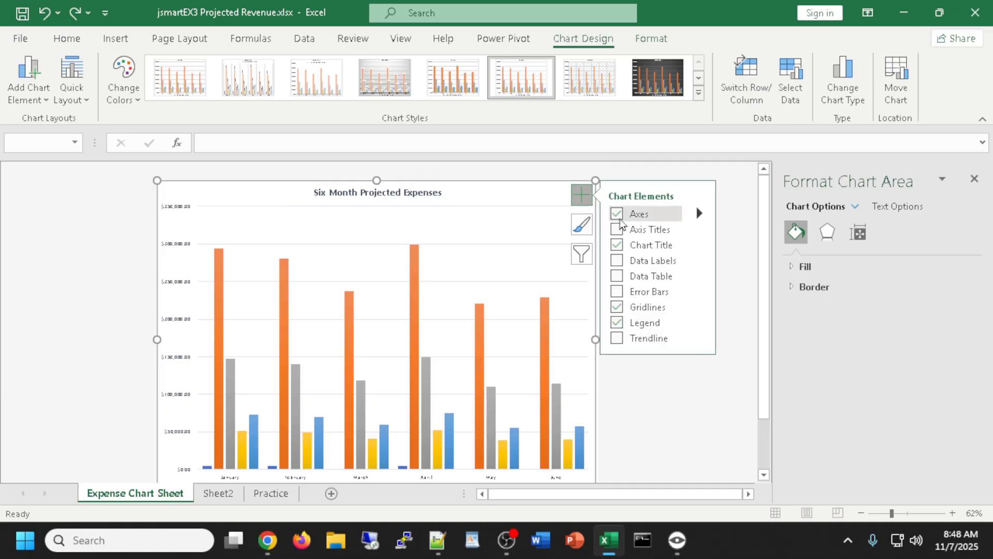
click(619, 264)
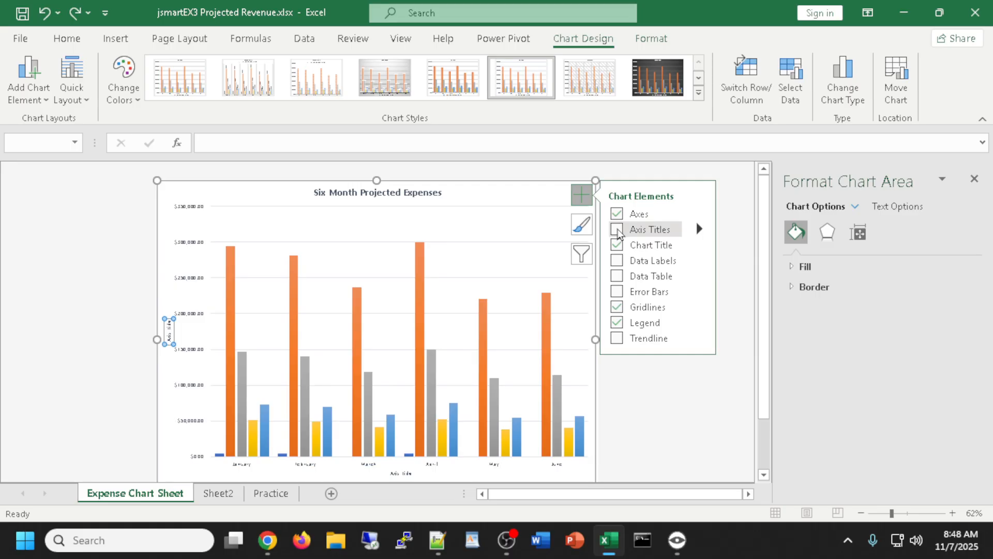
click(617, 230)
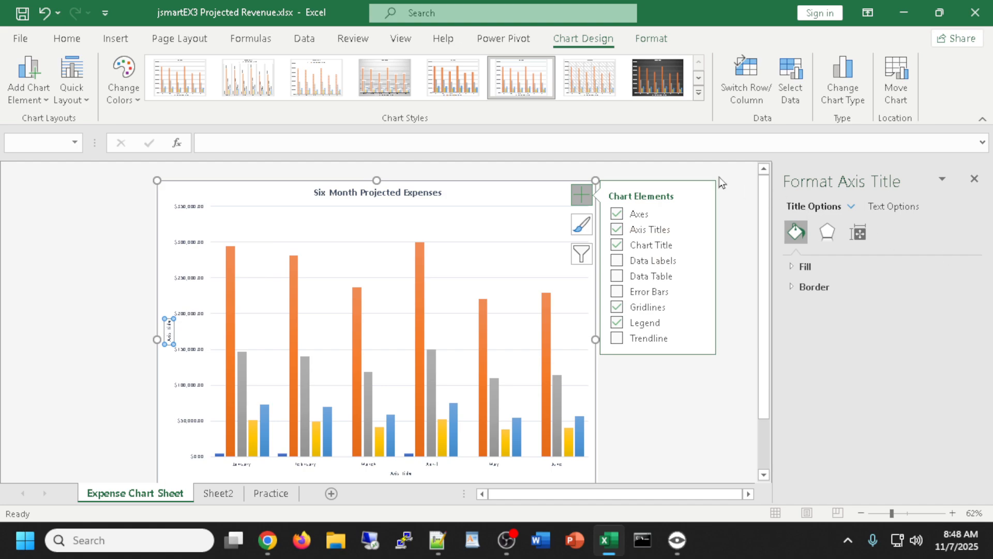
click(615, 230)
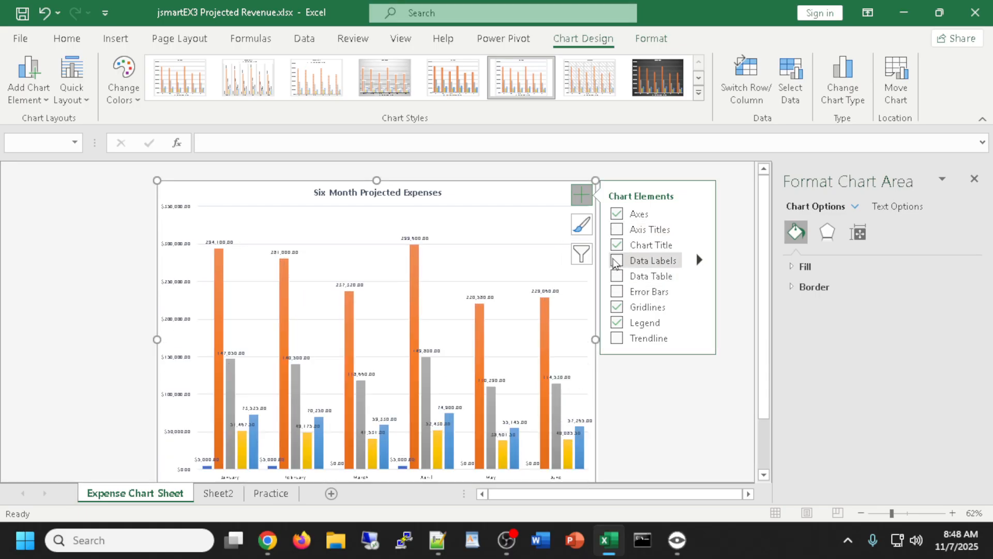
click(617, 260)
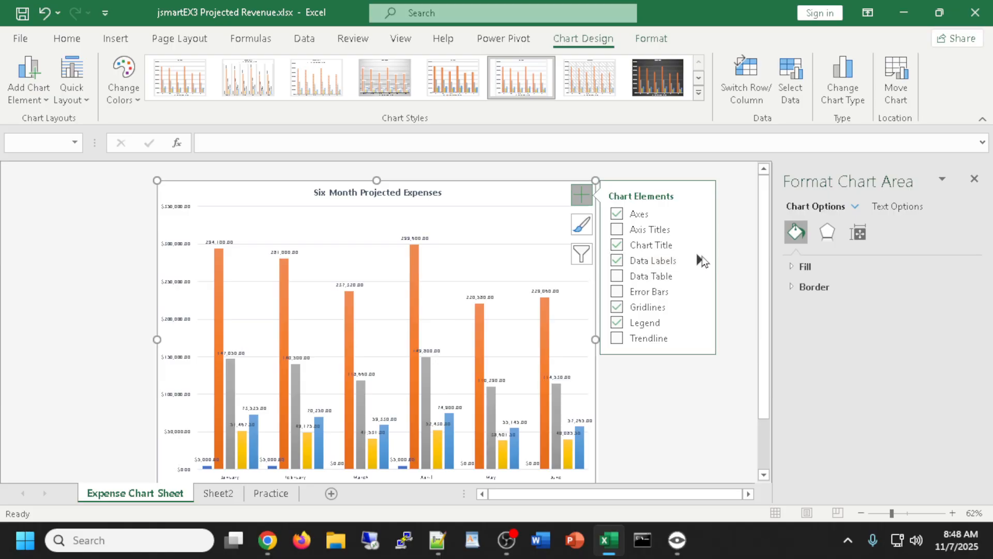
click(699, 260)
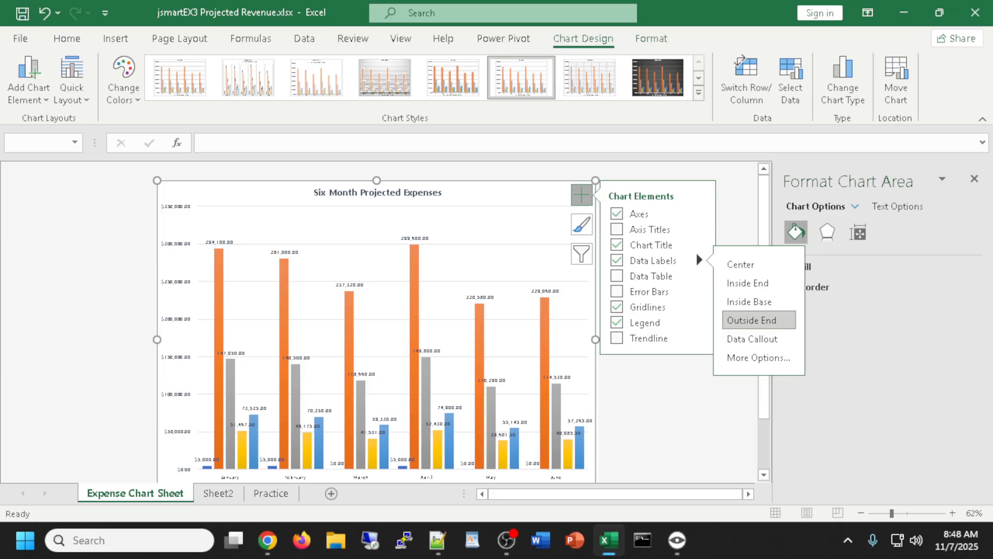
Try a data table under the chart, then remove the legend
click(617, 277)
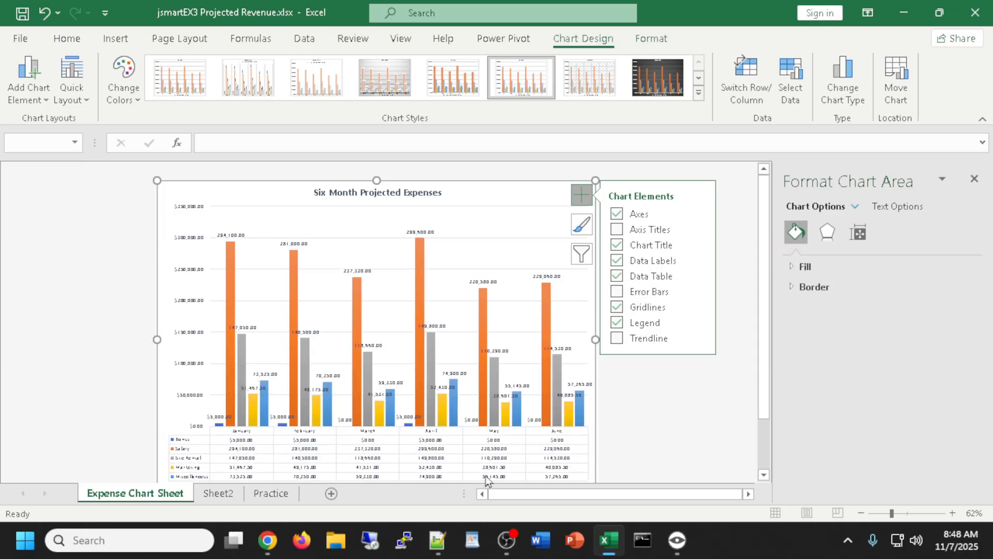
click(617, 276)
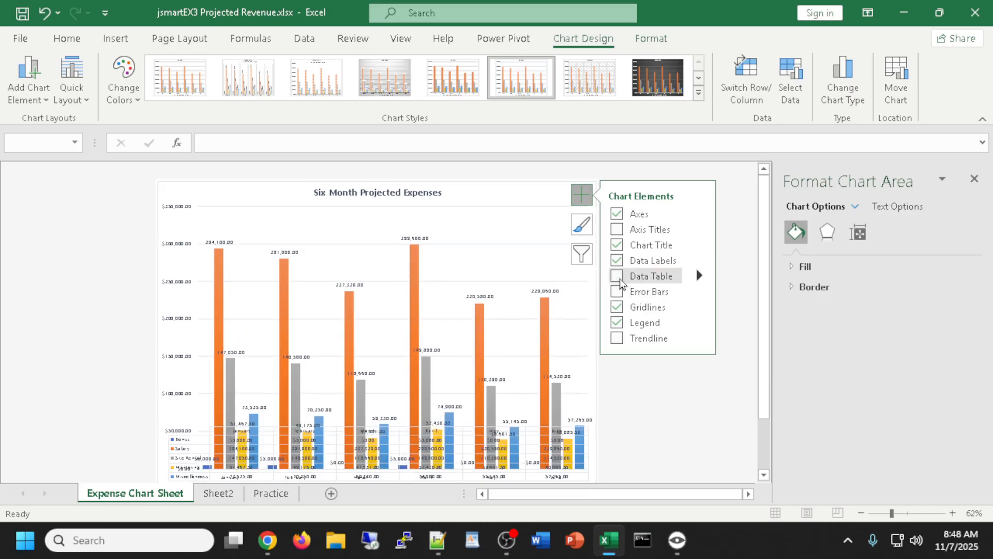
click(617, 323)
click(618, 323)
click(617, 323)
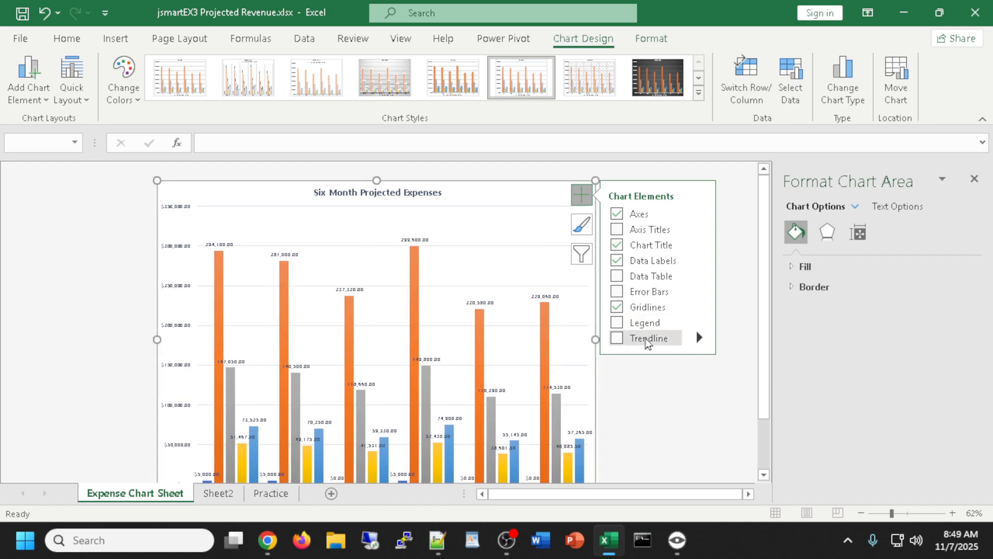
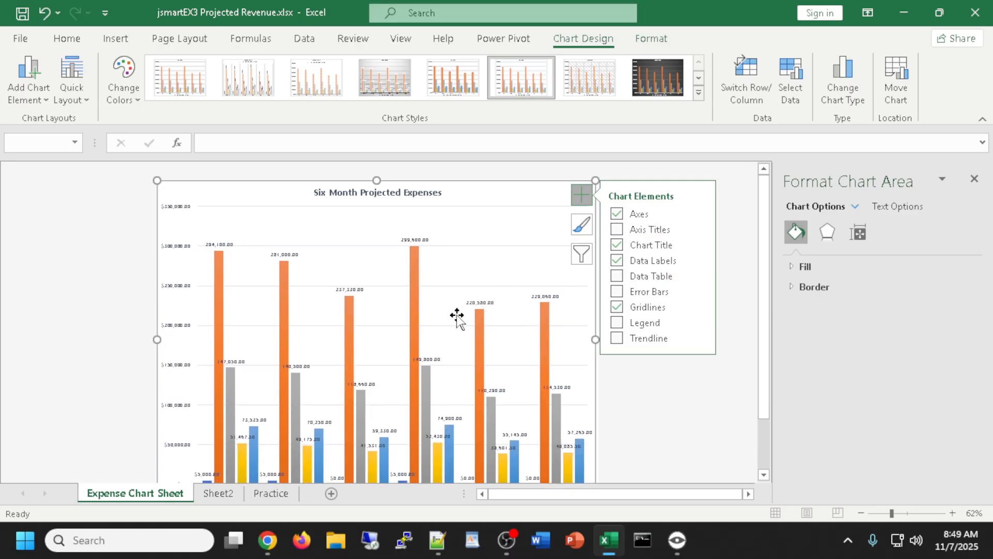
Add axis titles to the expense chart, remove them, then add them back
scroll(455, 318, down, 3)
scroll(454, 318, up, 2)
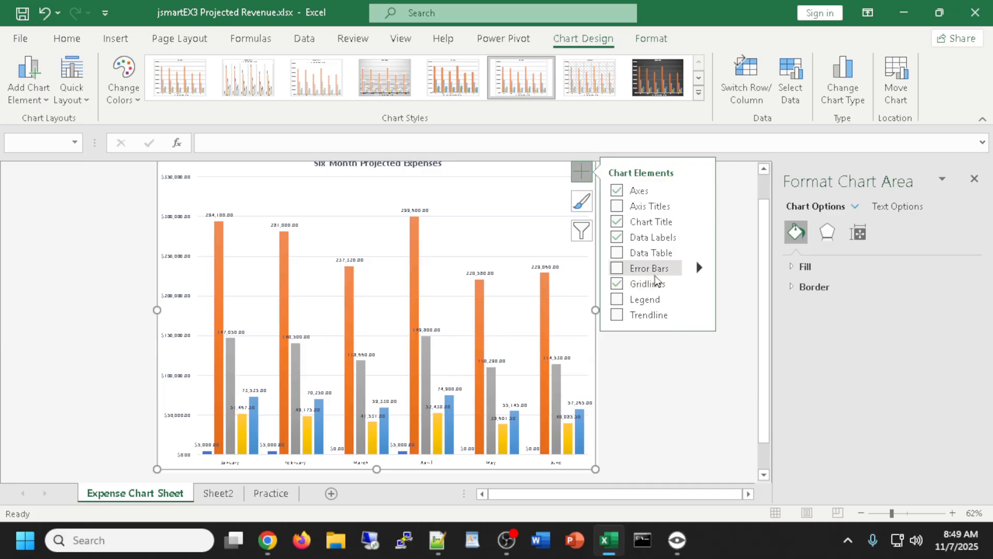
click(699, 206)
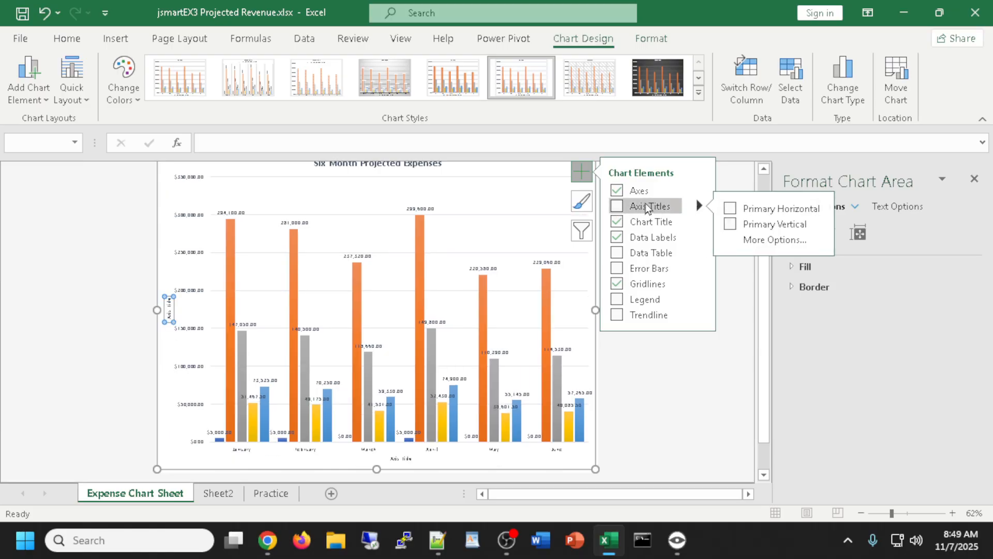
click(622, 211)
click(680, 209)
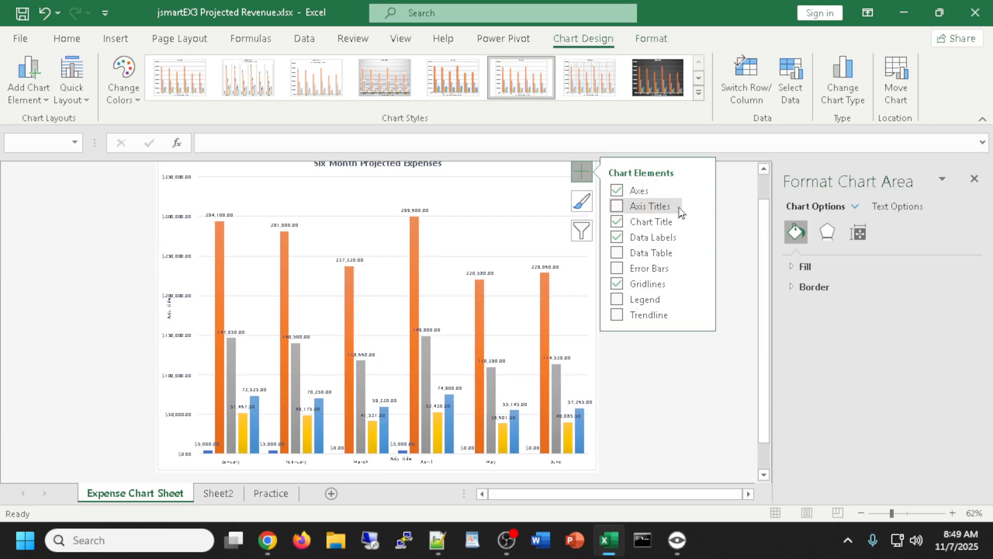
click(698, 206)
click(618, 209)
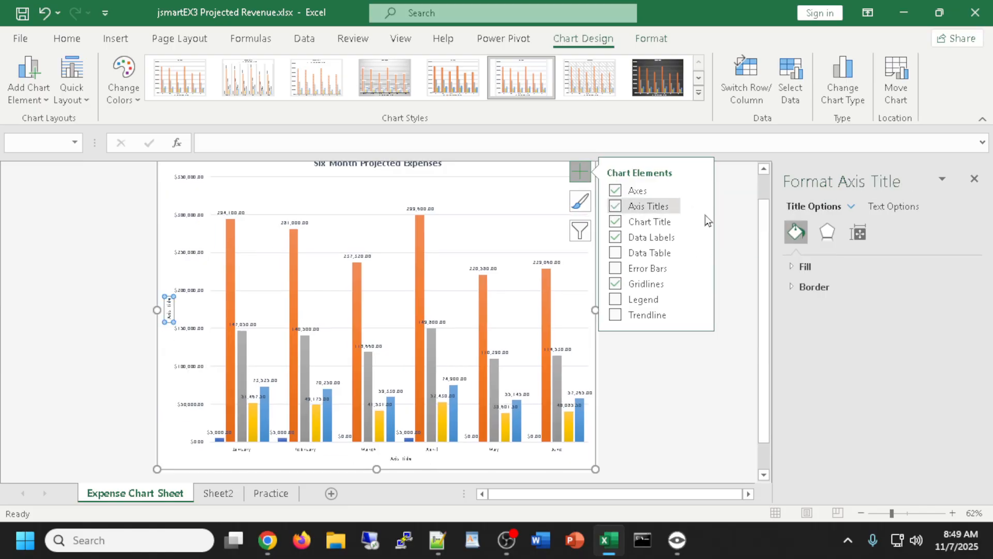
Toggle the vertical and horizontal axis titles one at a time, then remove both
click(699, 207)
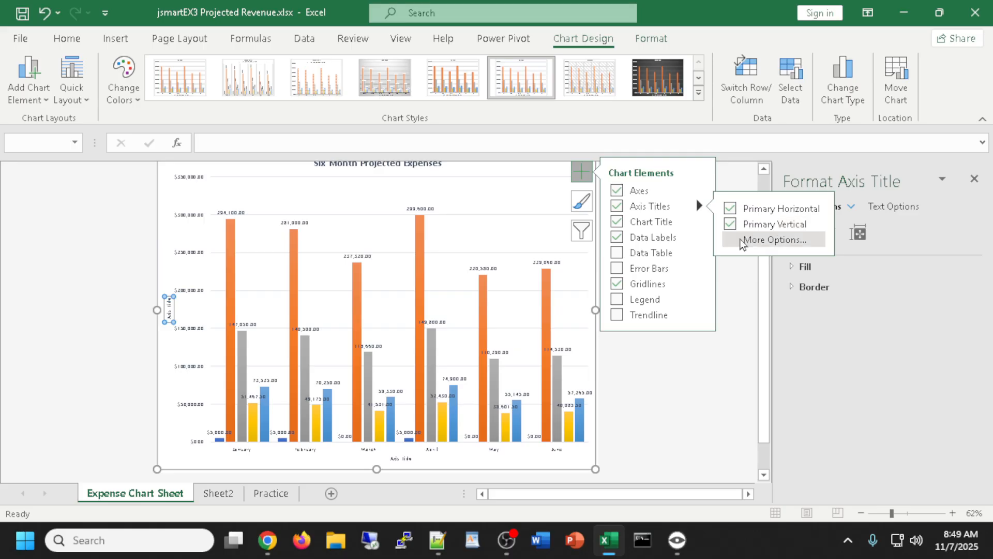
click(732, 224)
click(731, 224)
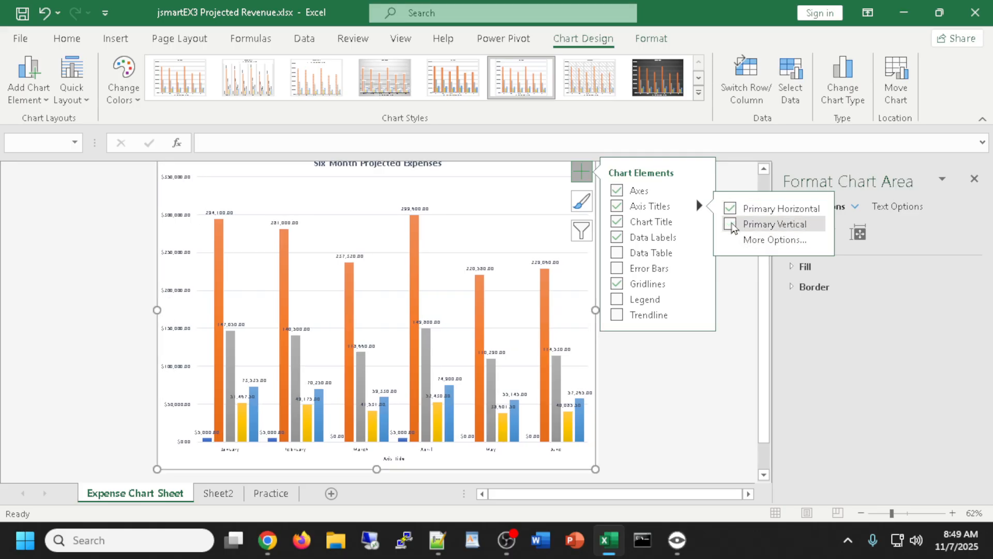
click(729, 209)
click(729, 208)
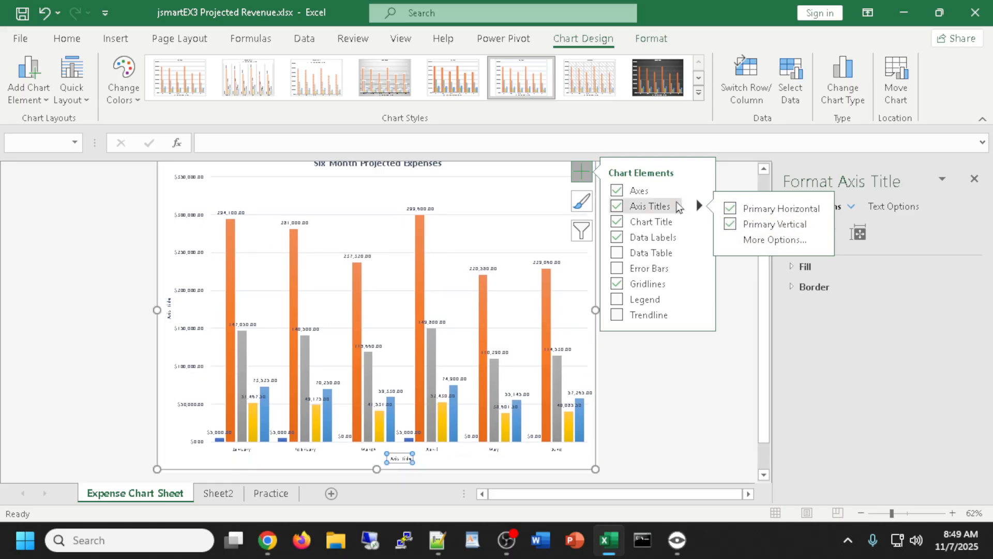
click(618, 207)
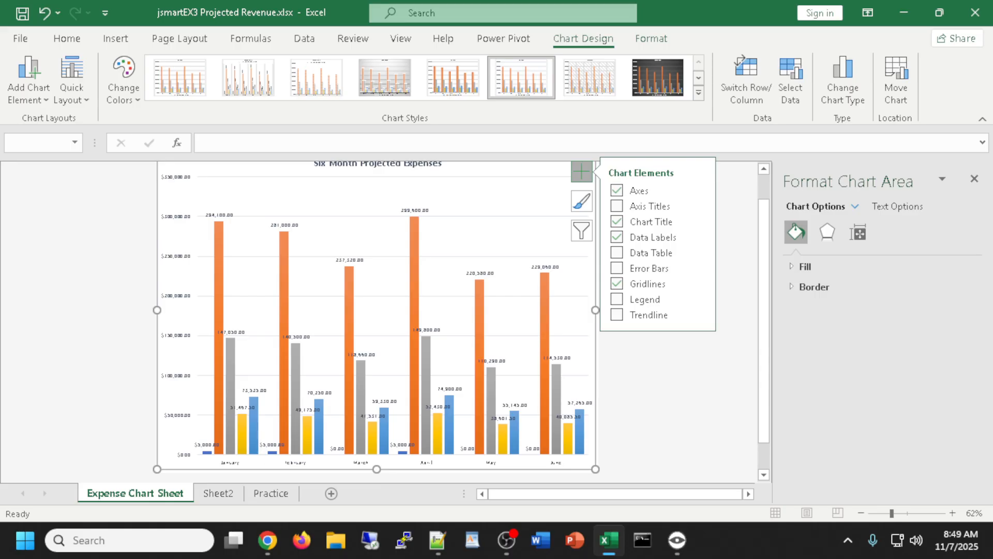
Look through the data label placement options, then expand the full chart styles gallery
click(702, 239)
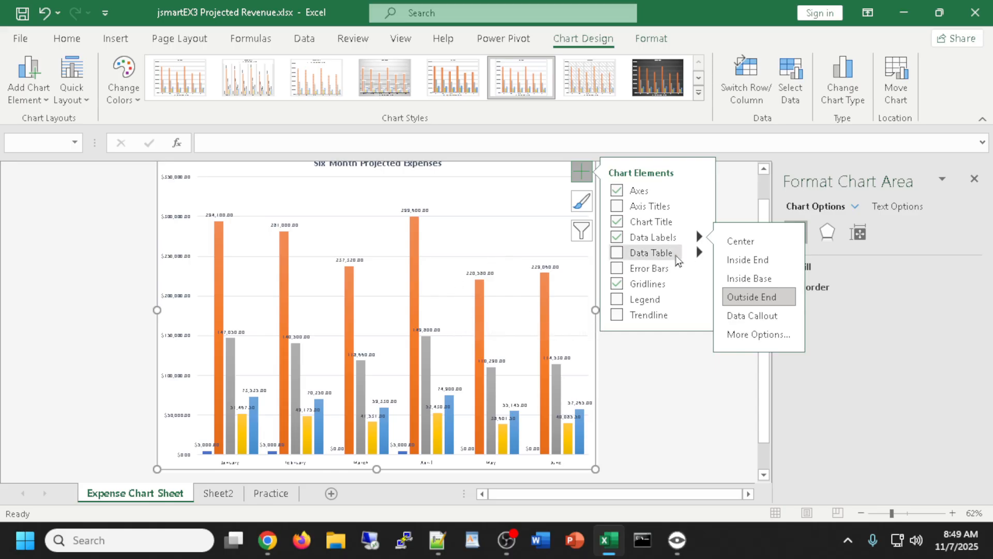
click(698, 240)
click(698, 239)
click(697, 240)
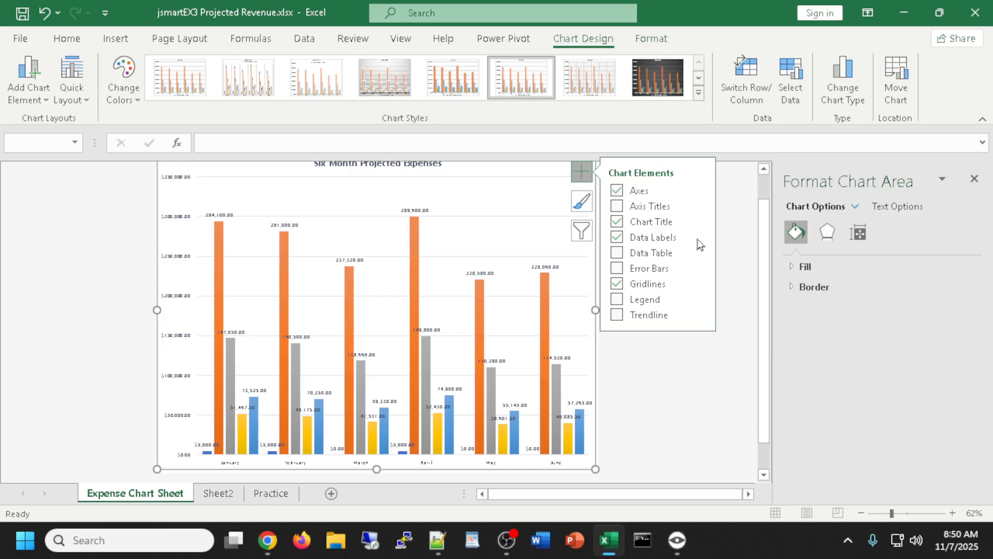
drag(764, 313, 764, 287)
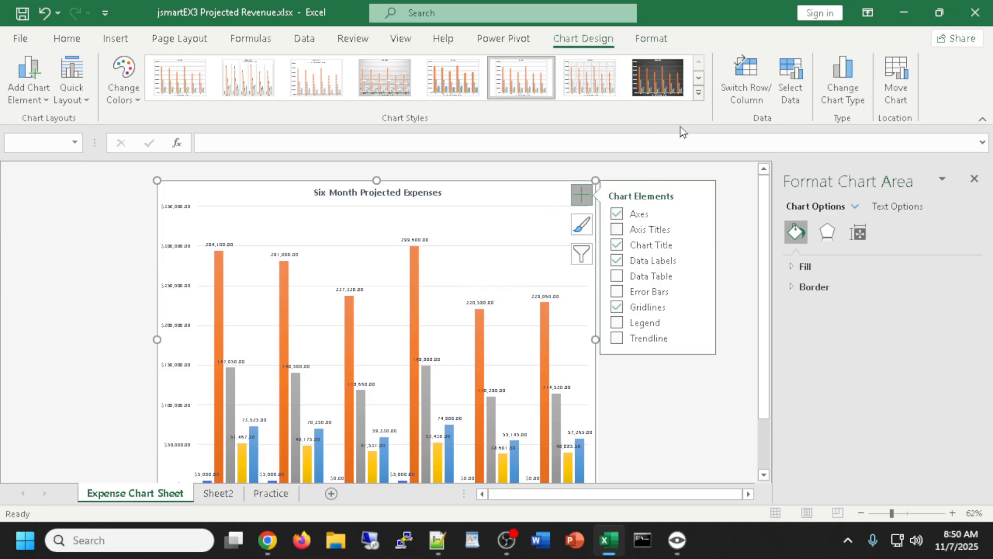
click(699, 92)
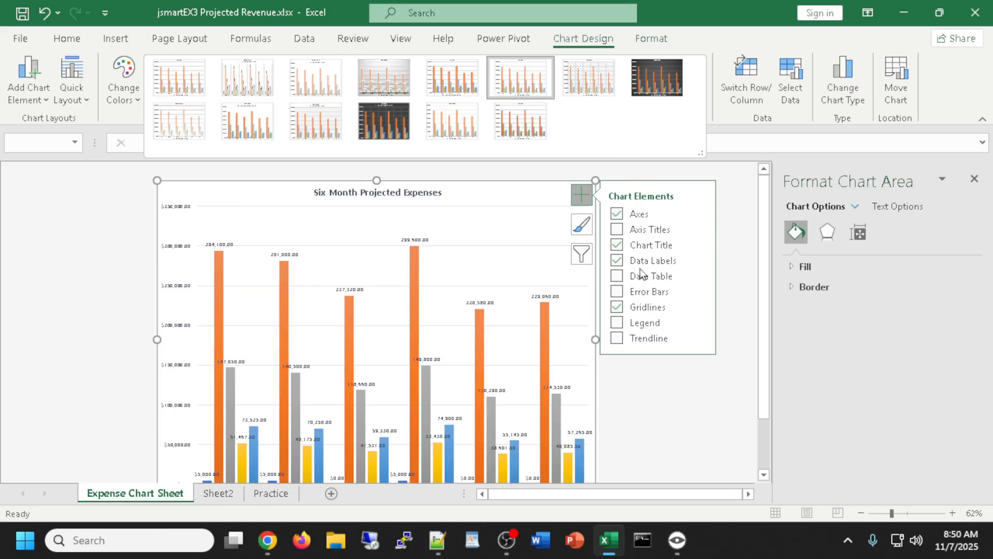
Try Style 2 and toggle the value labels and title, then undo to restore the original title
click(252, 83)
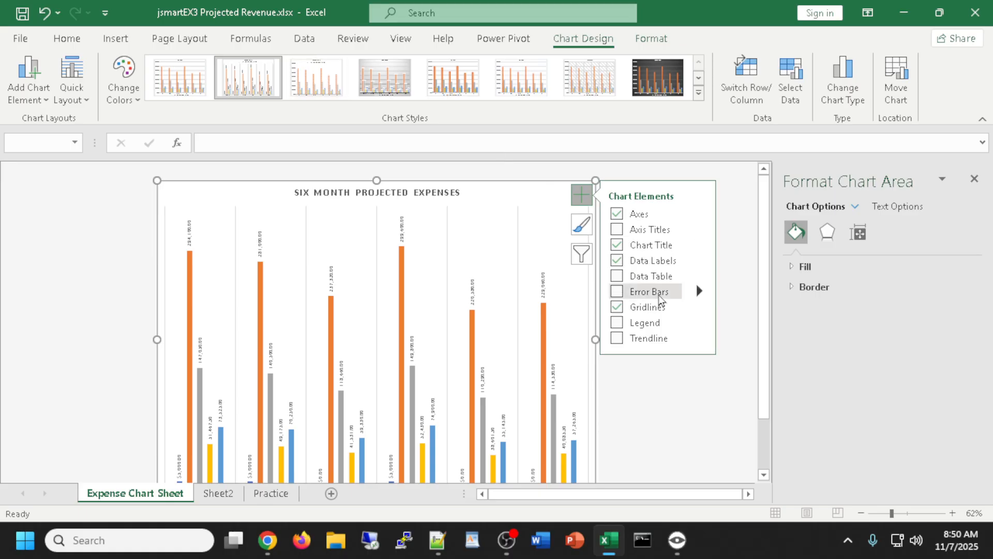
click(616, 261)
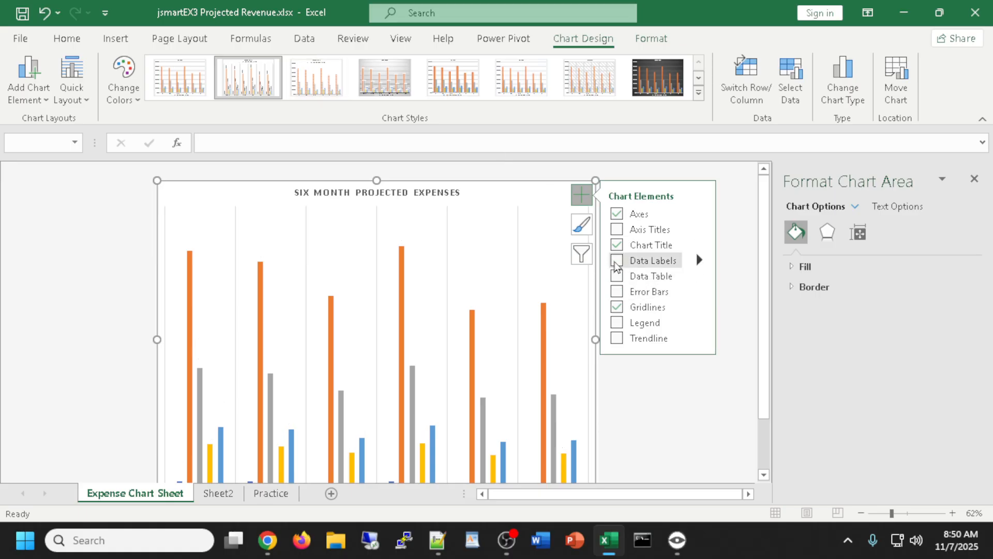
click(616, 261)
click(617, 245)
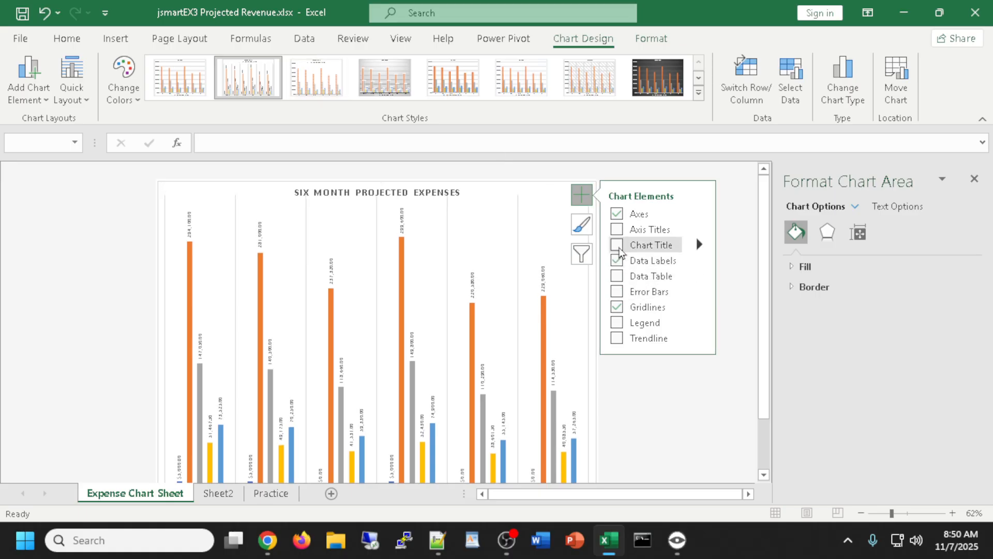
click(617, 245)
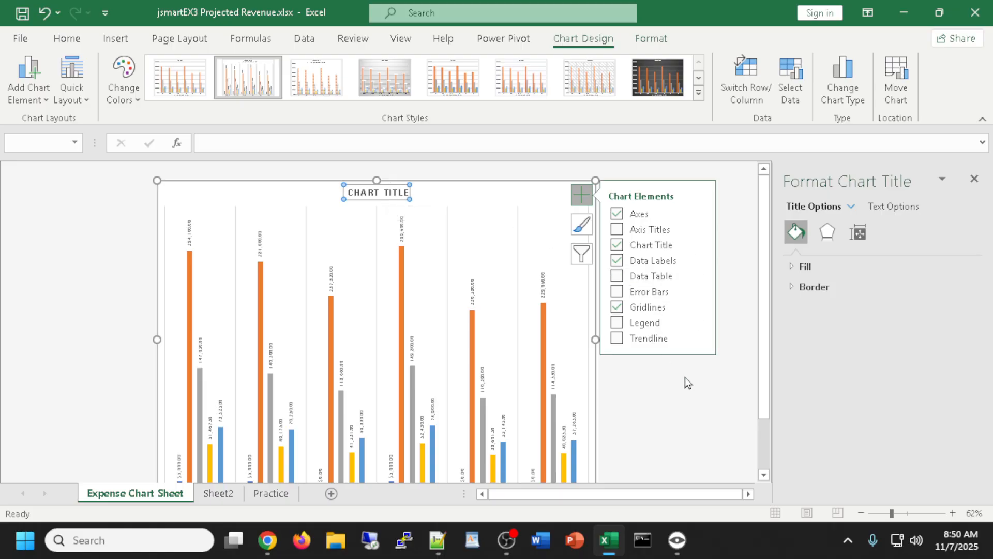
click(736, 340)
click(619, 364)
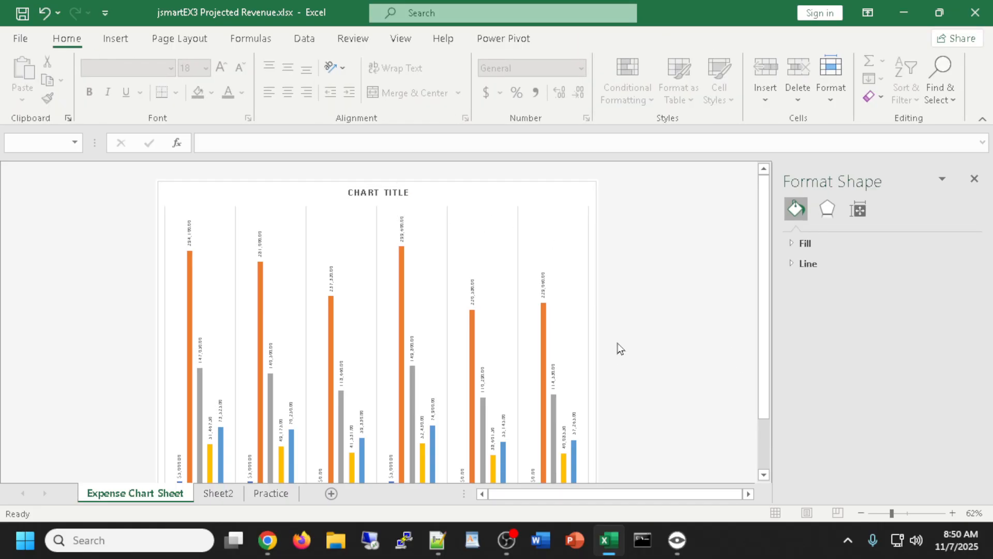
key(ctrl+z)
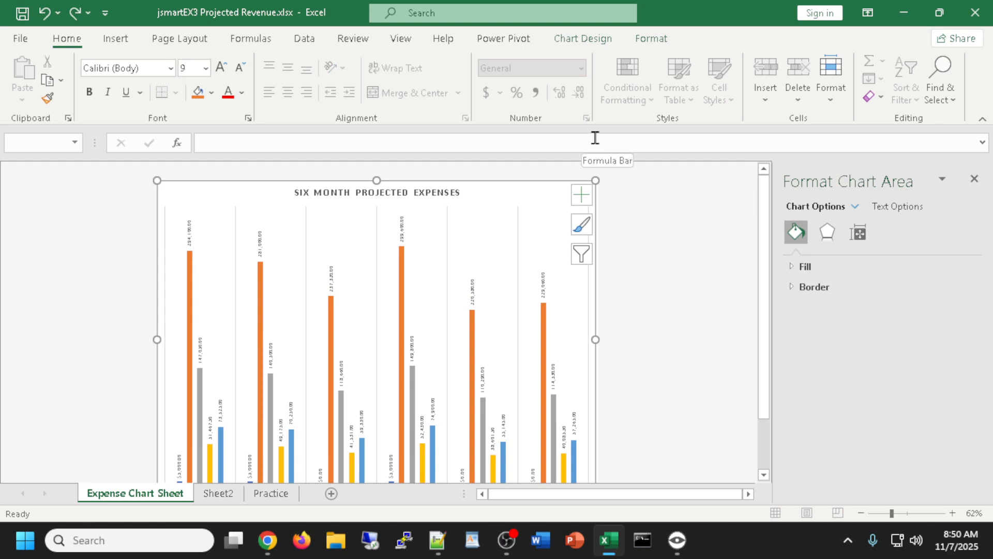
Apply the dark charcoal Style 8, keep the value labels on, and close the formatting pane
click(598, 38)
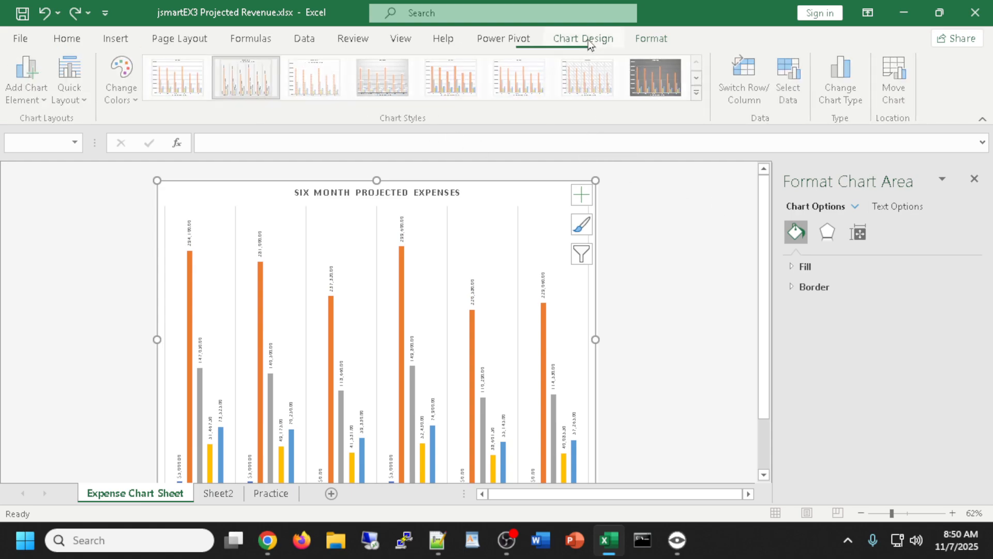
click(698, 93)
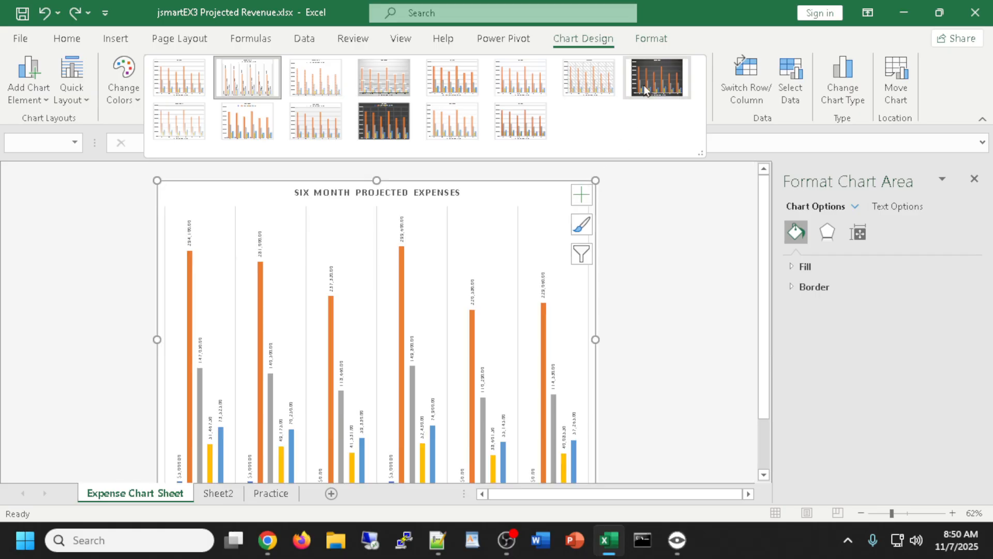
click(644, 85)
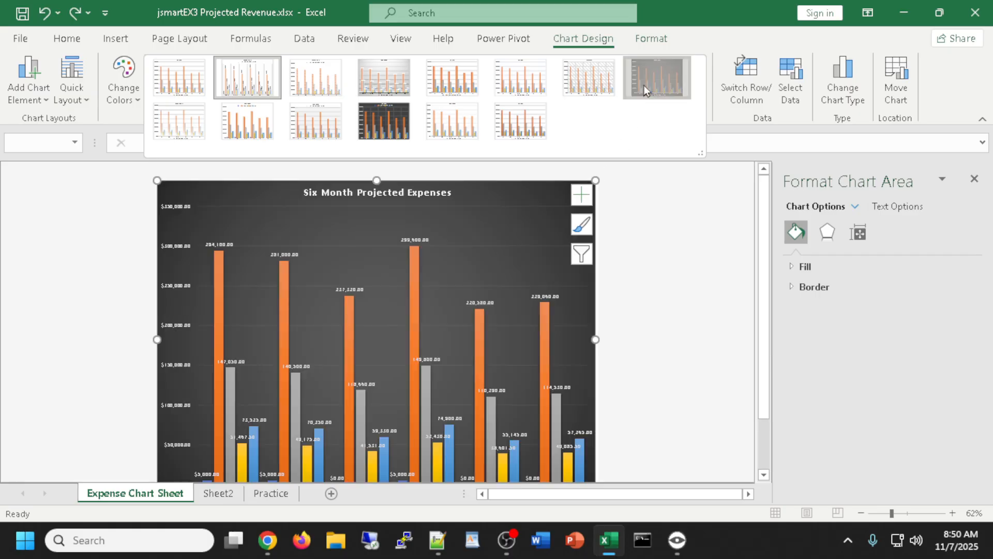
click(581, 194)
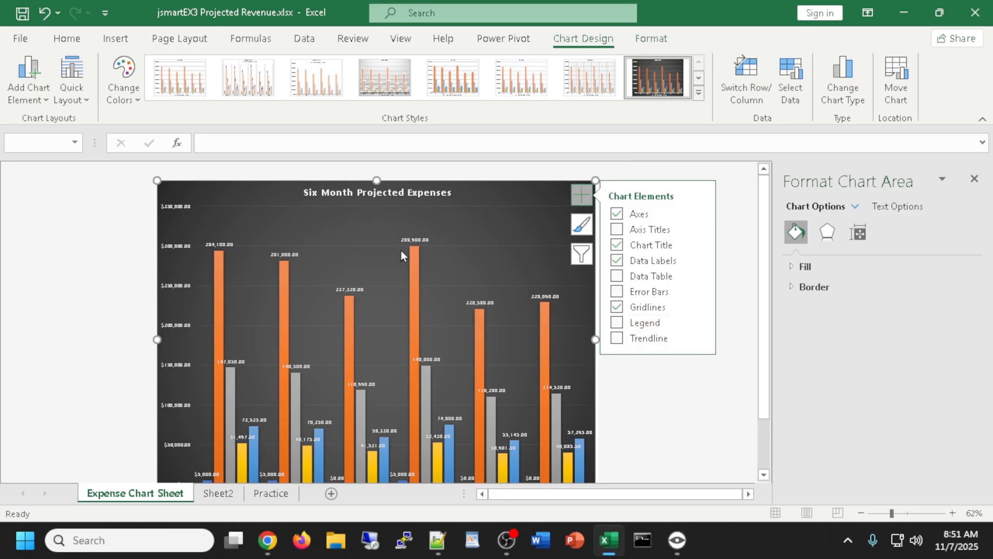
click(616, 261)
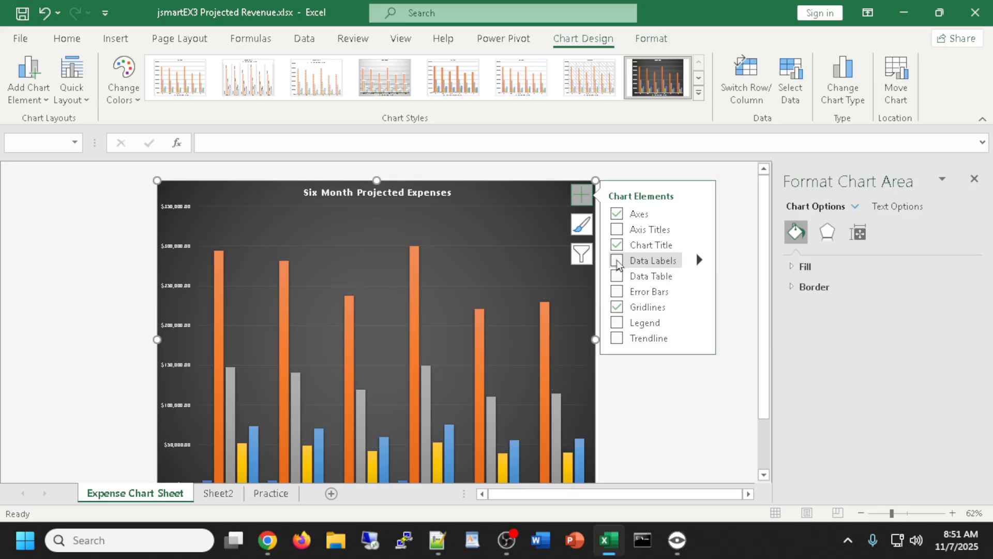
click(616, 262)
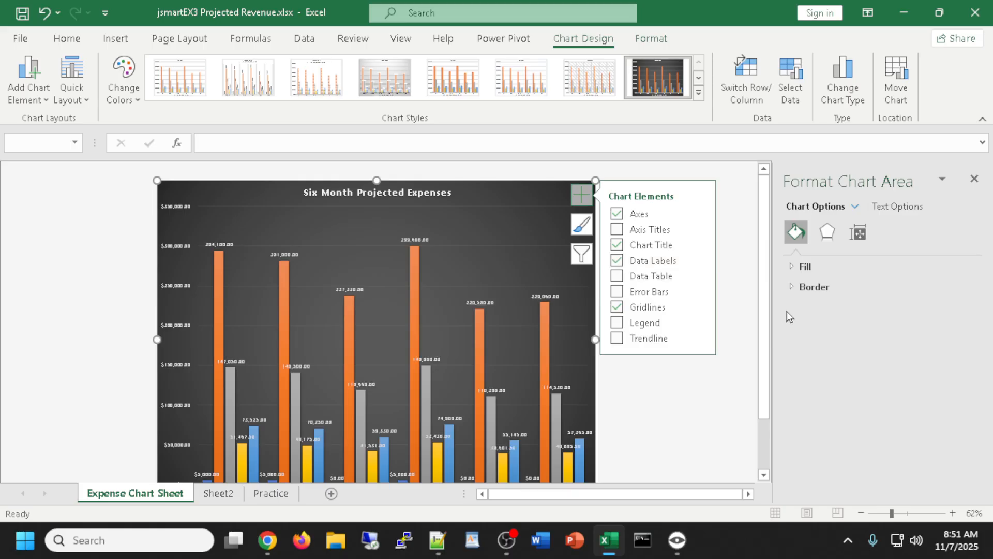
scroll(766, 310, down, 3)
drag(768, 346, 763, 253)
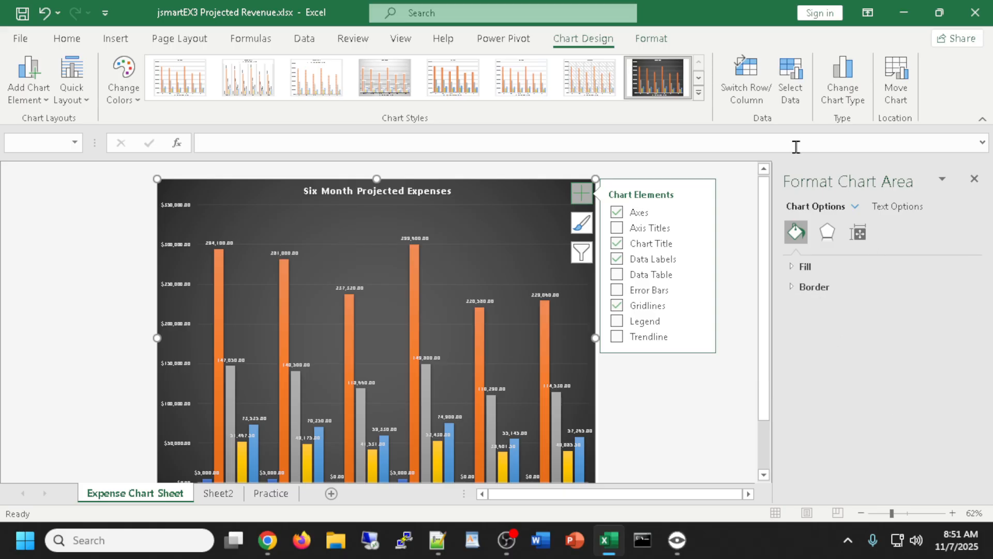
click(973, 179)
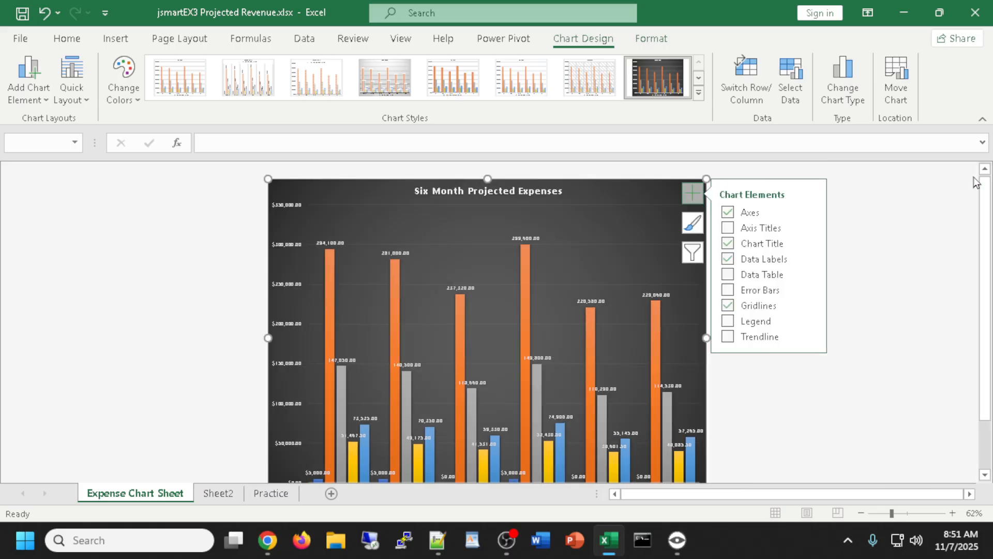
Flip between the sheet tabs to review the projection figures on Sheet2
click(851, 243)
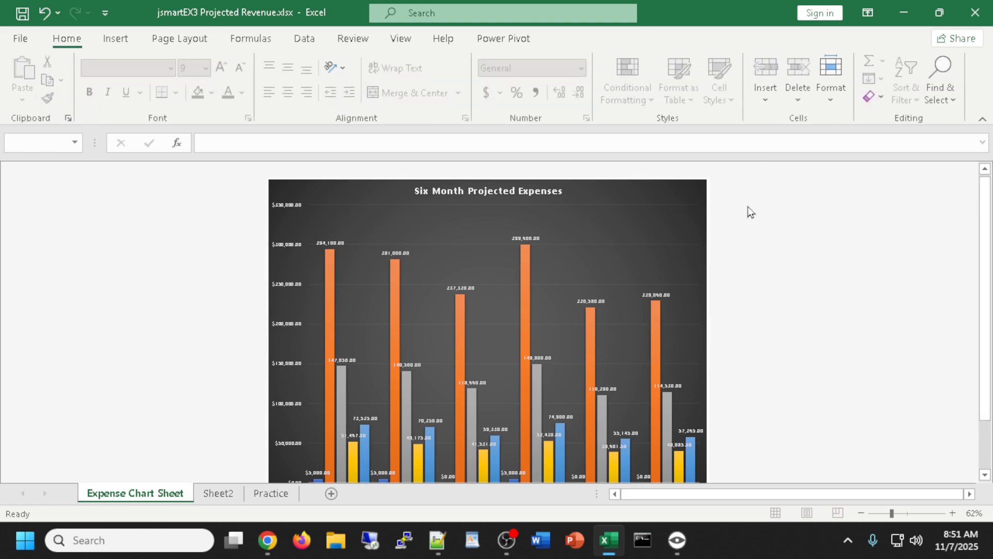
scroll(544, 338, down, 1)
scroll(544, 345, up, 1)
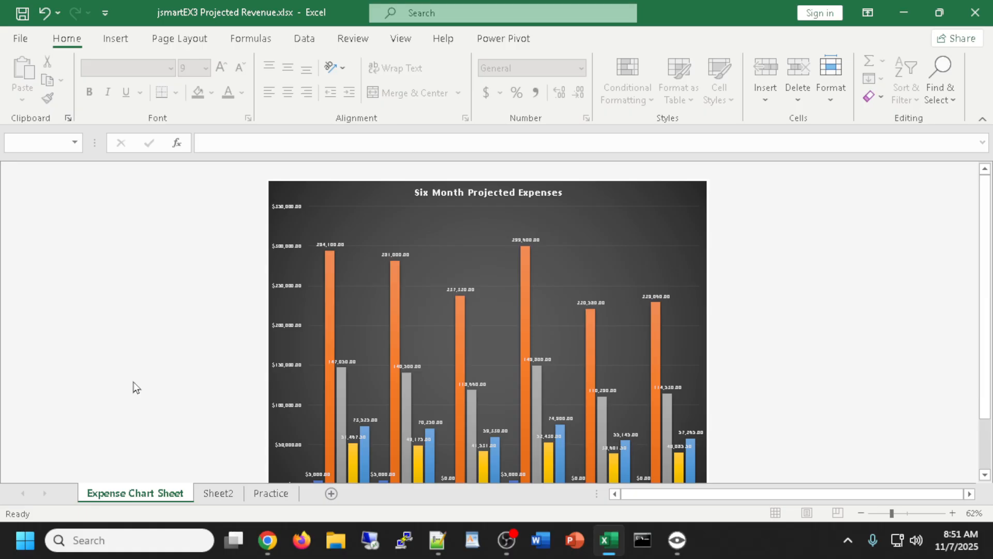
scroll(134, 387, down, 2)
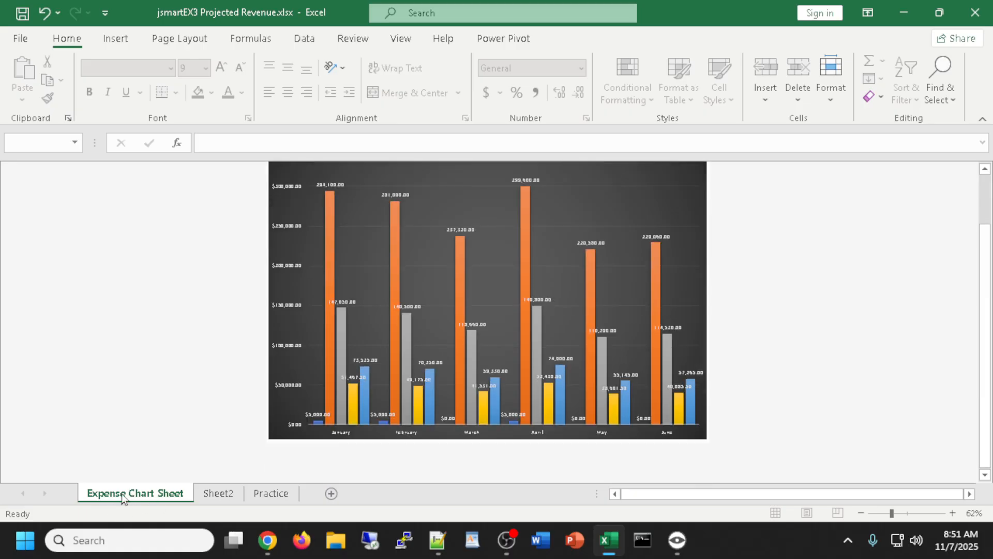
scroll(145, 458, up, 1)
scroll(138, 450, down, 1)
scroll(134, 491, up, 1)
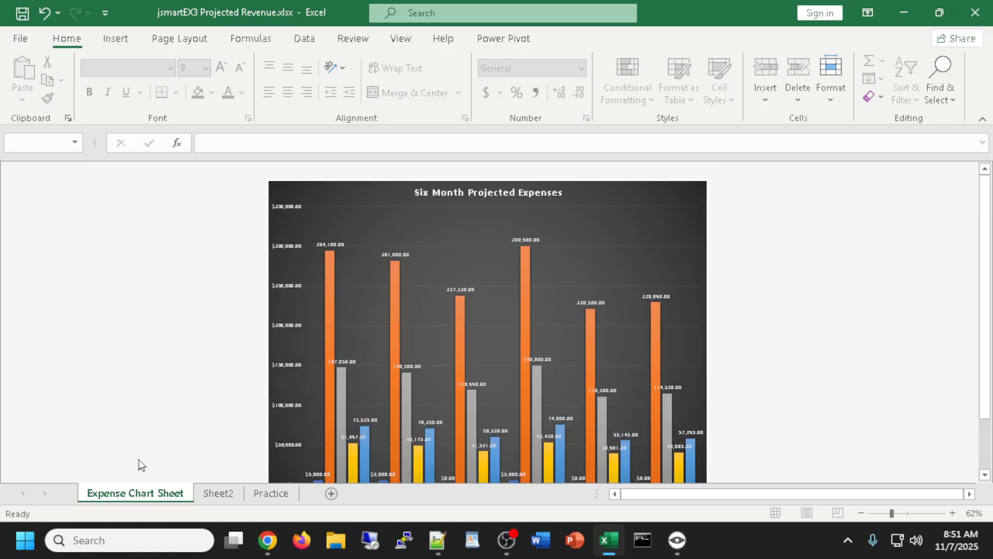
click(218, 493)
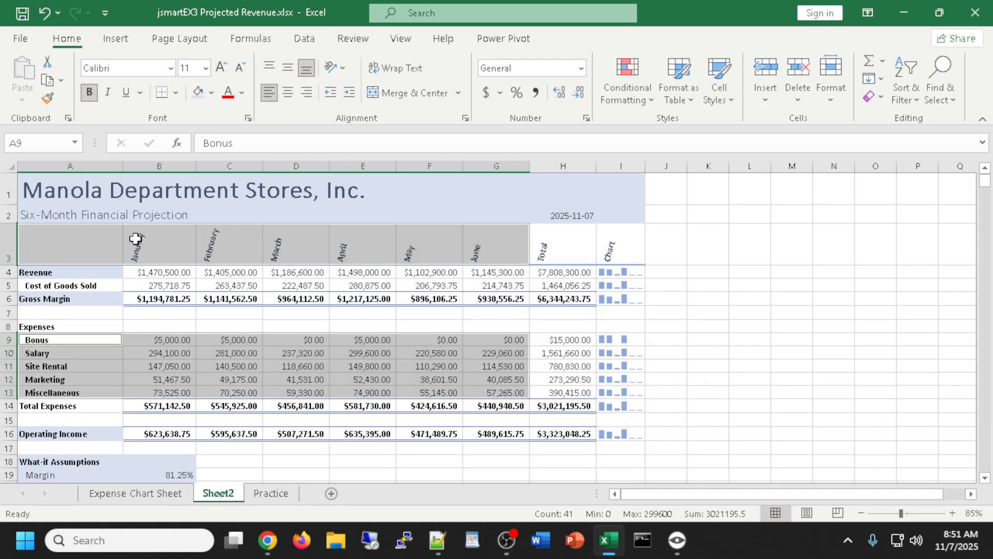
click(163, 497)
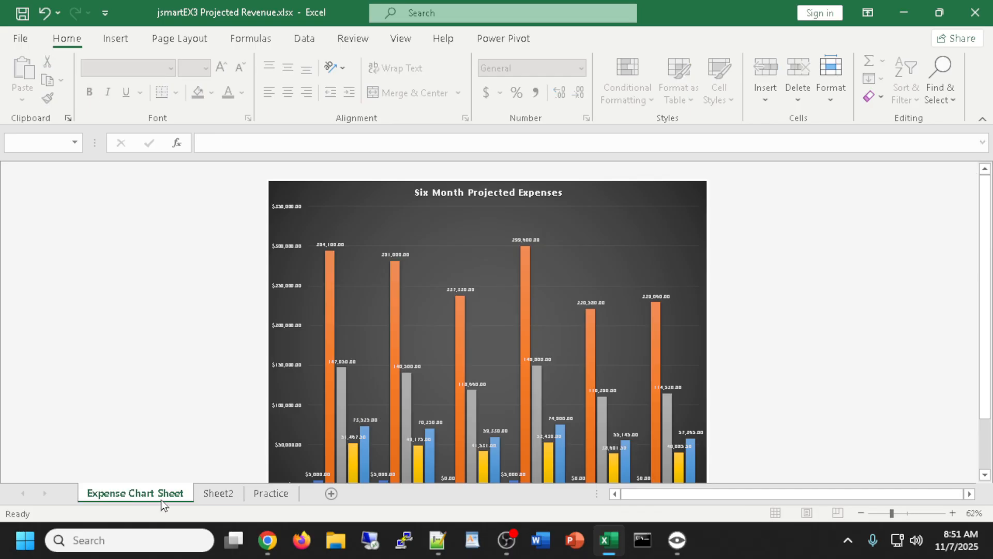
click(226, 498)
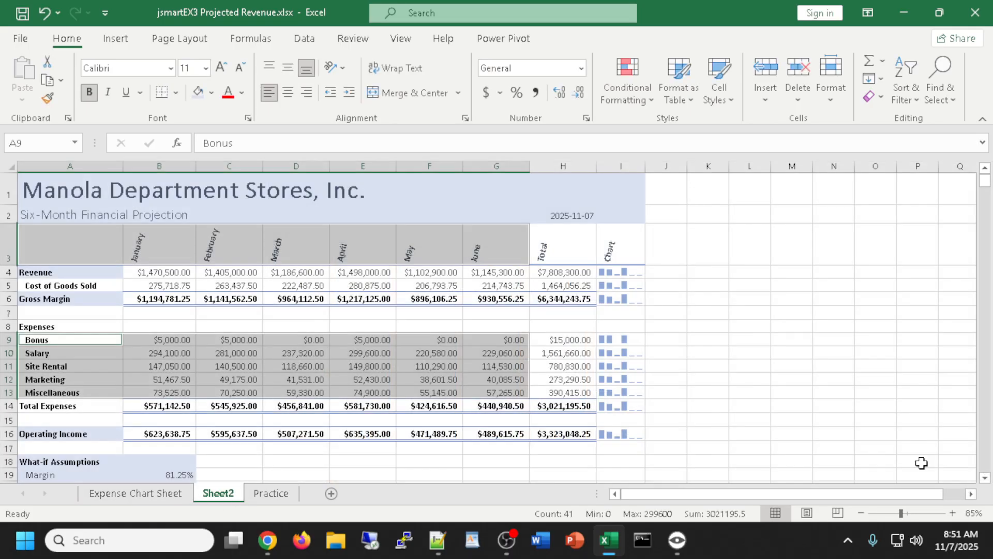
key(alt+Tab)
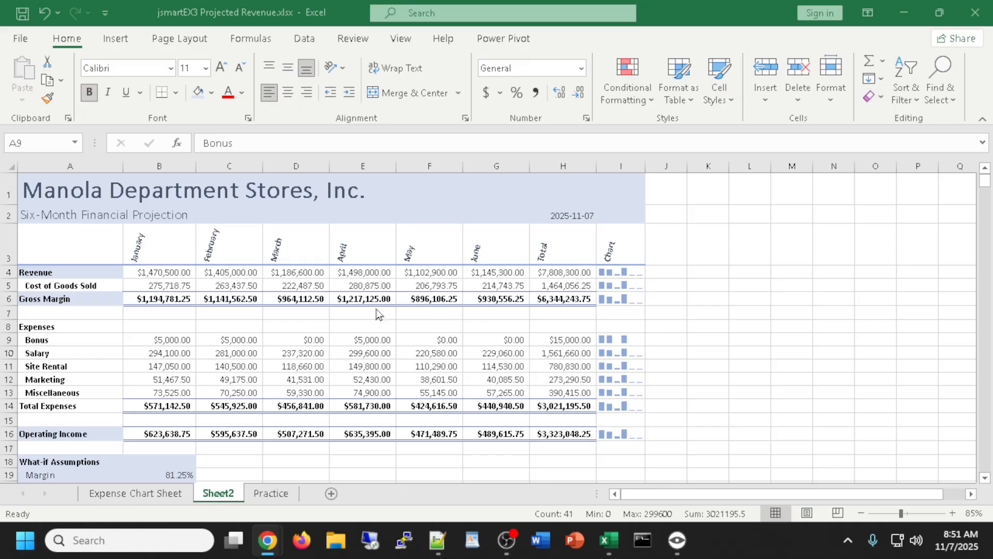
Return to the Expense Chart Sheet and select the expenses column chart
click(157, 493)
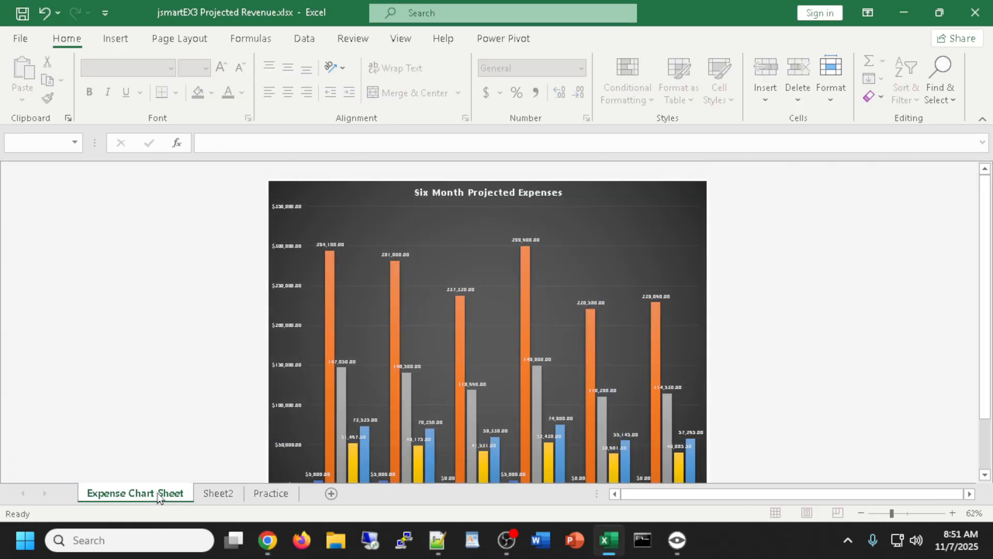
scroll(473, 309, down, 2)
scroll(473, 310, up, 2)
key(alt+Tab)
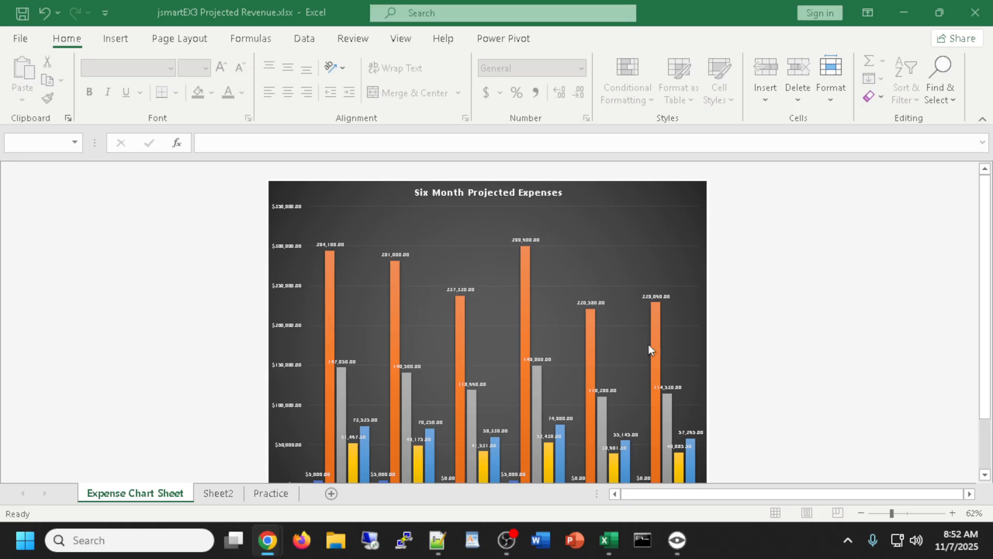
click(669, 239)
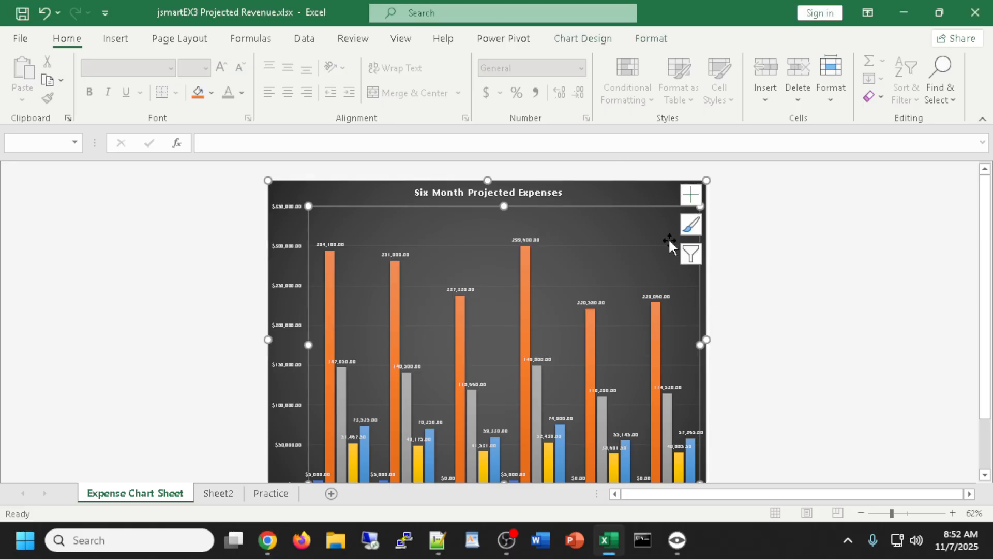
Turn on axis titles for the expense chart and enter the vertical axis title text
click(693, 194)
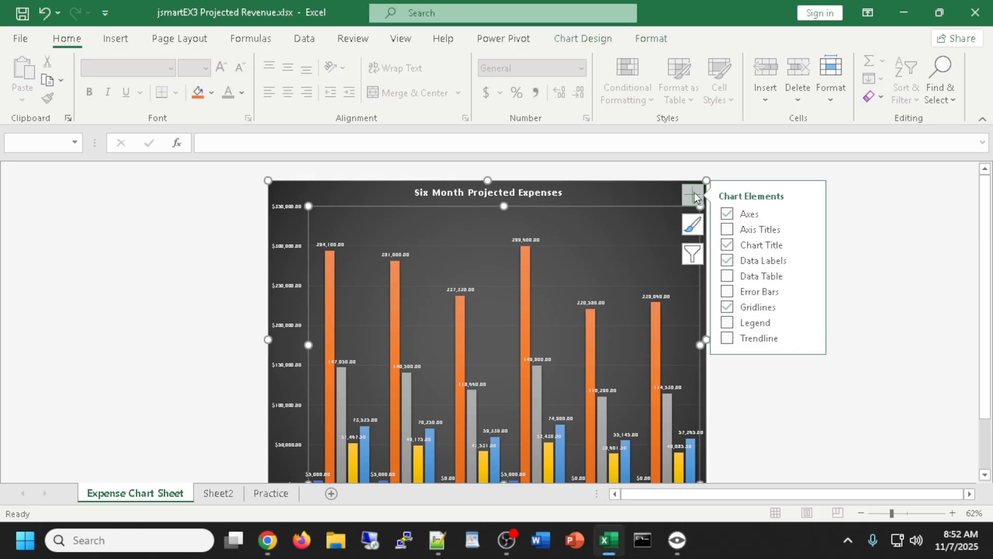
click(729, 230)
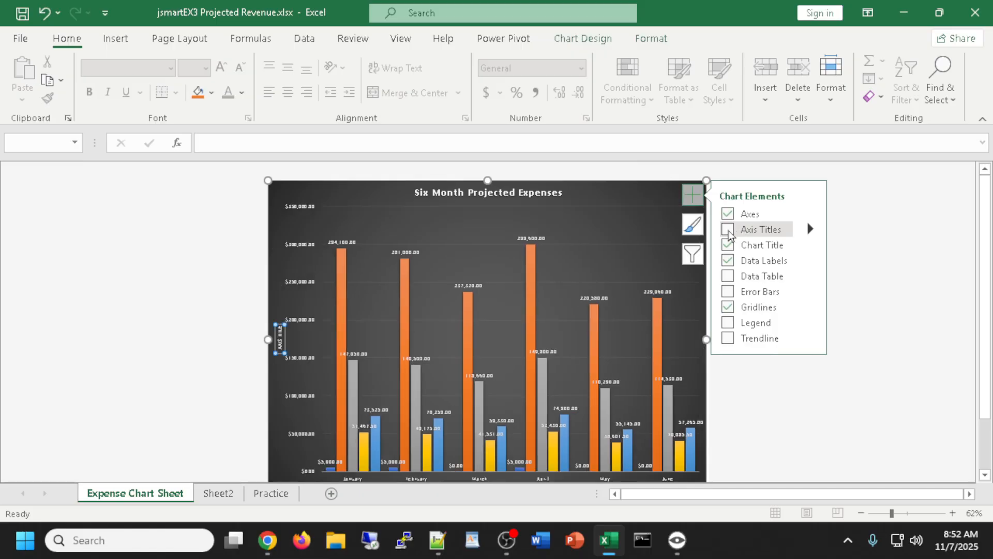
click(729, 231)
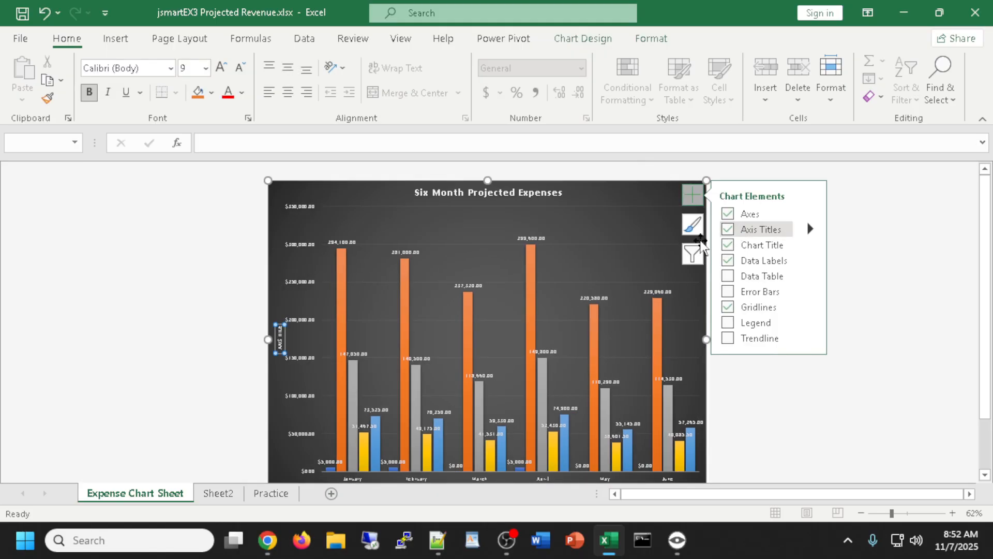
click(279, 338)
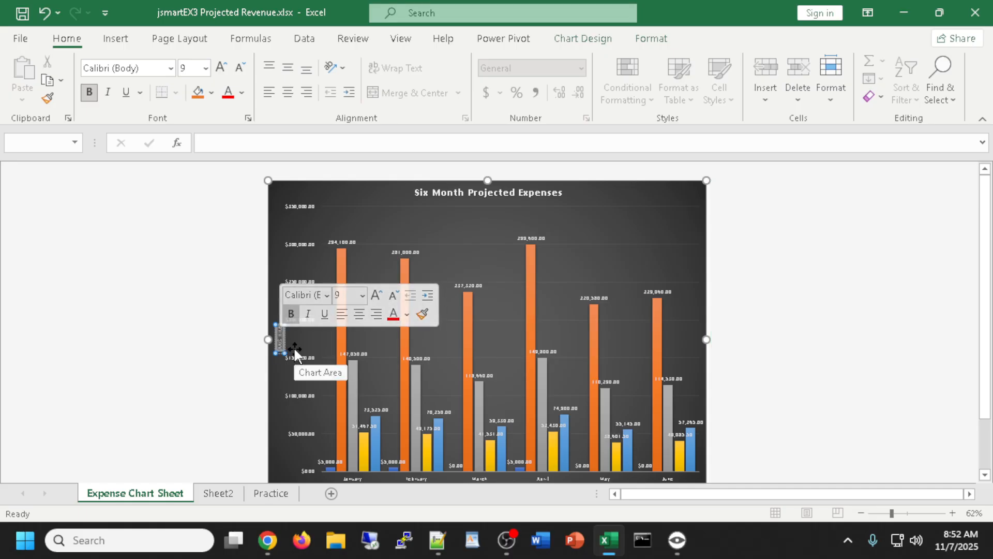
text(D)
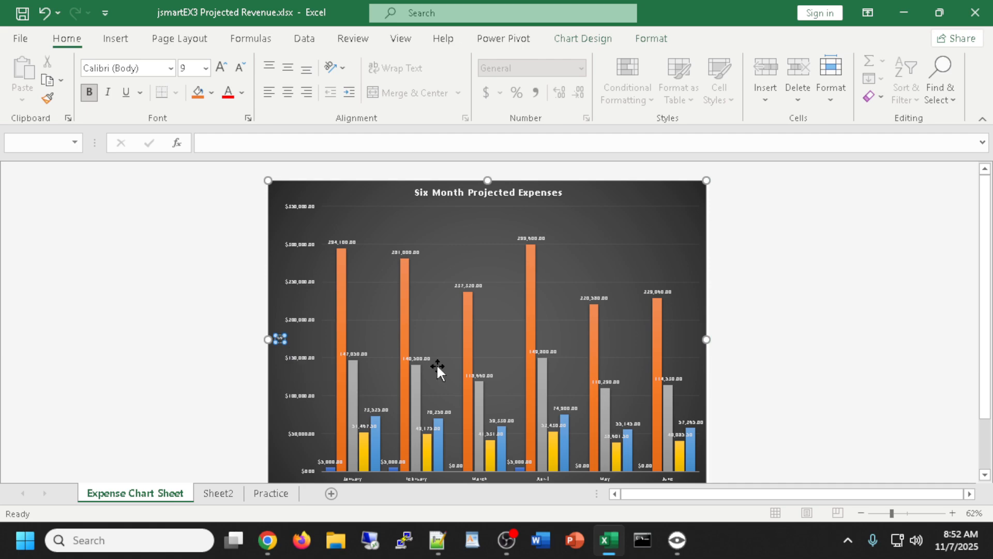
Set the vertical axis title's text direction to Horizontal in Format Axis Title
right_click(279, 339)
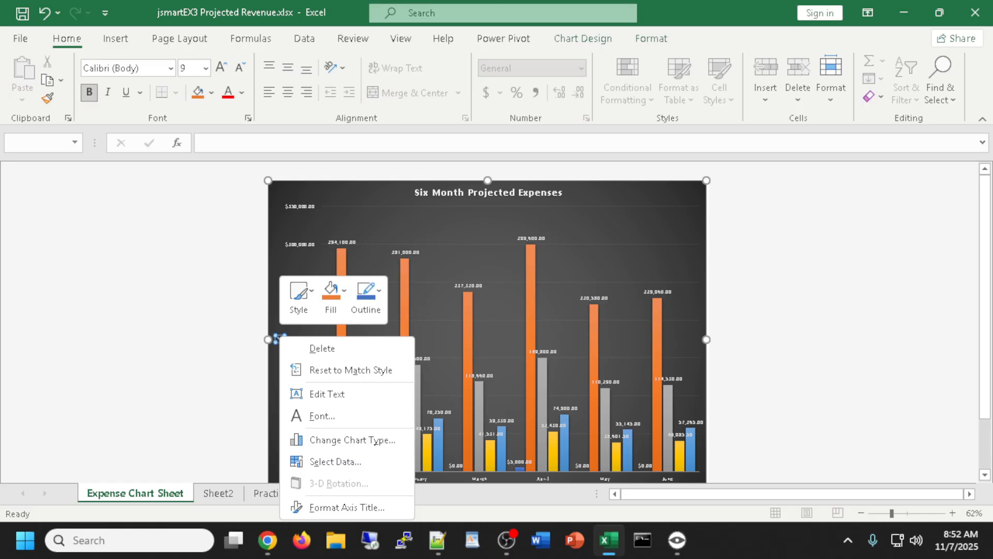
click(342, 509)
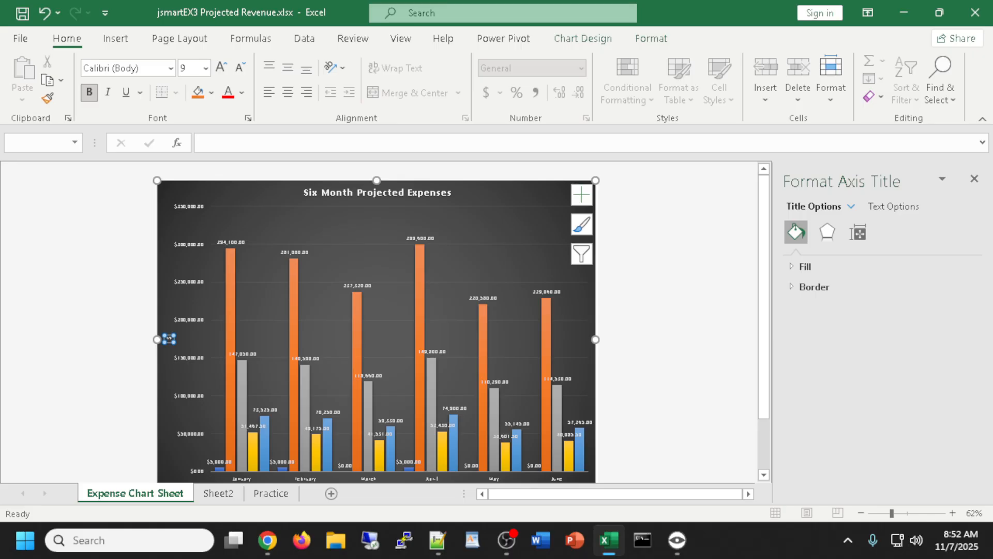
click(267, 540)
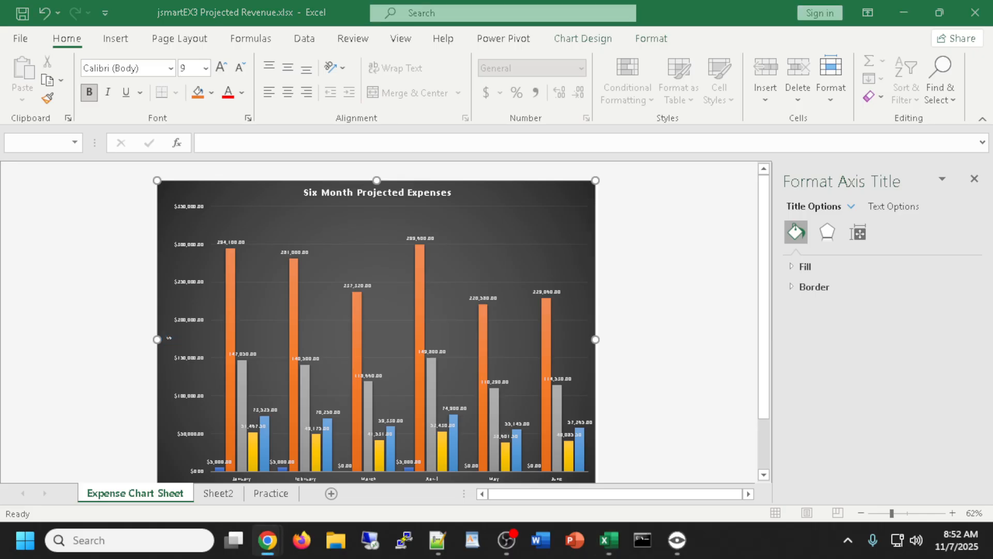
click(857, 235)
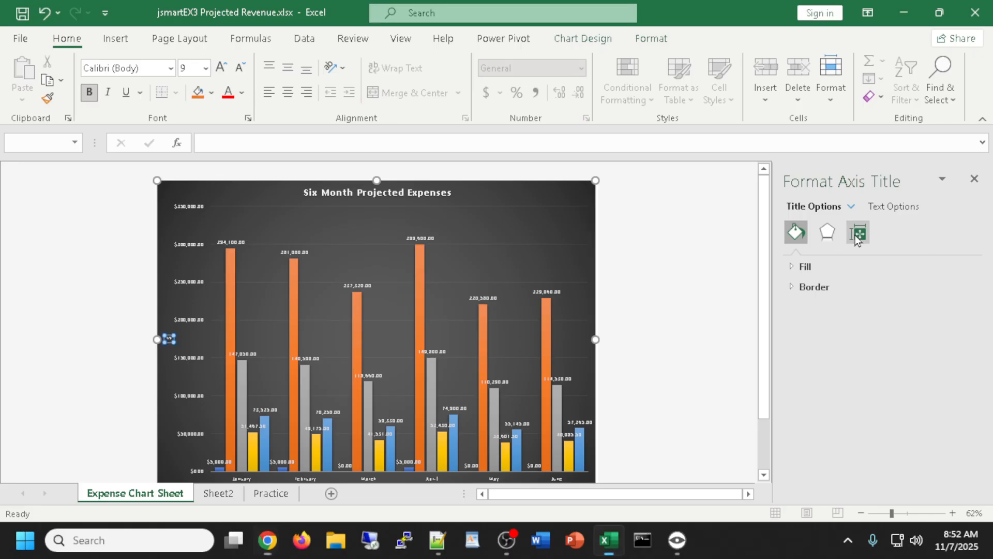
click(858, 235)
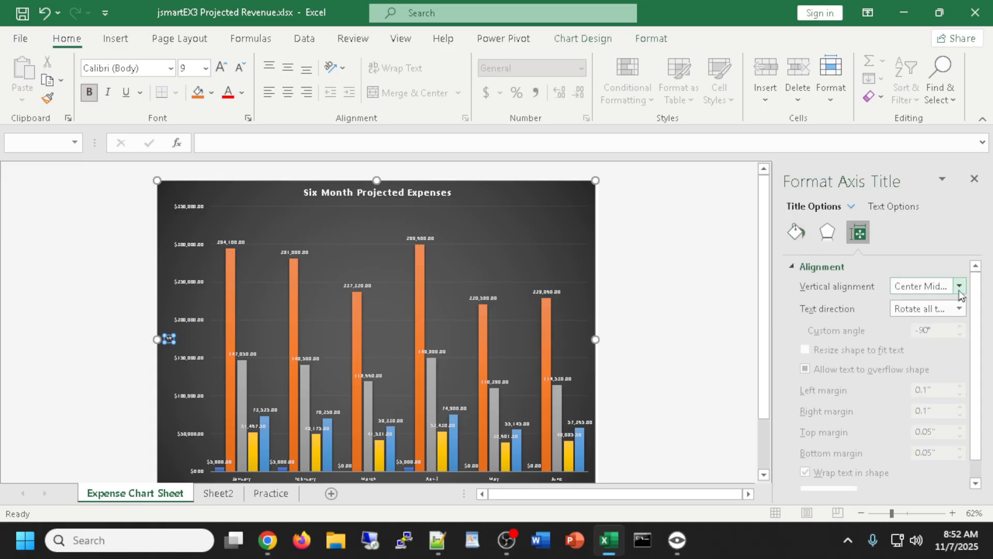
click(958, 308)
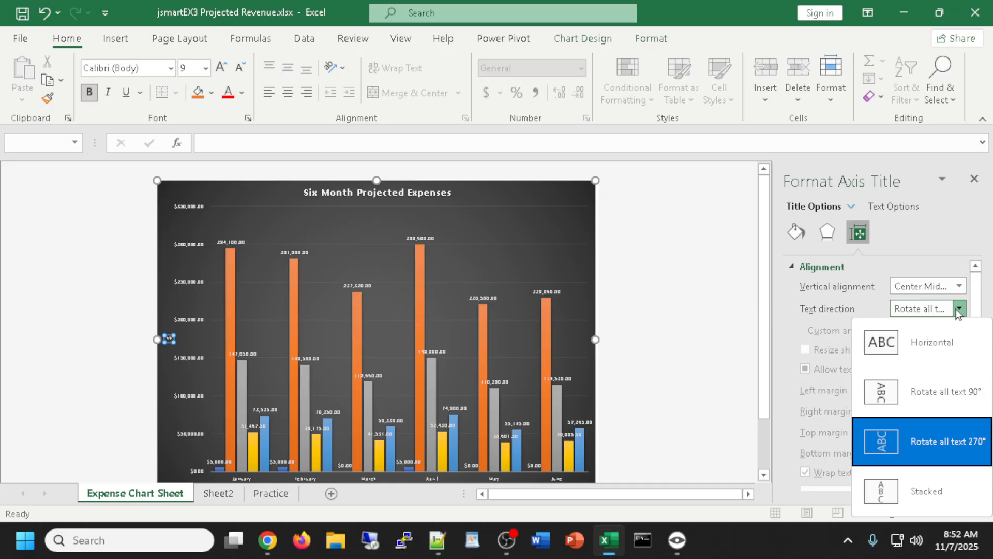
click(885, 343)
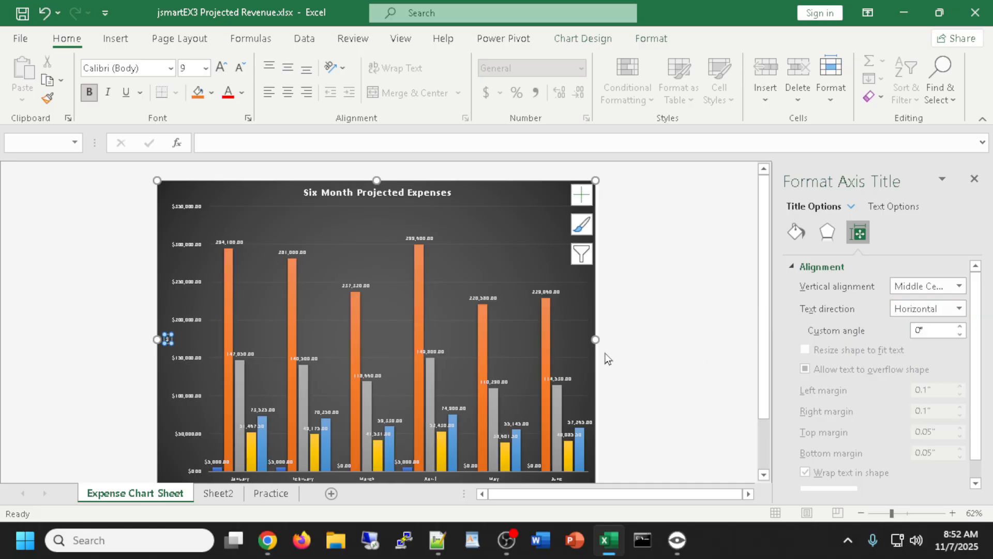
scroll(547, 343, down, 3)
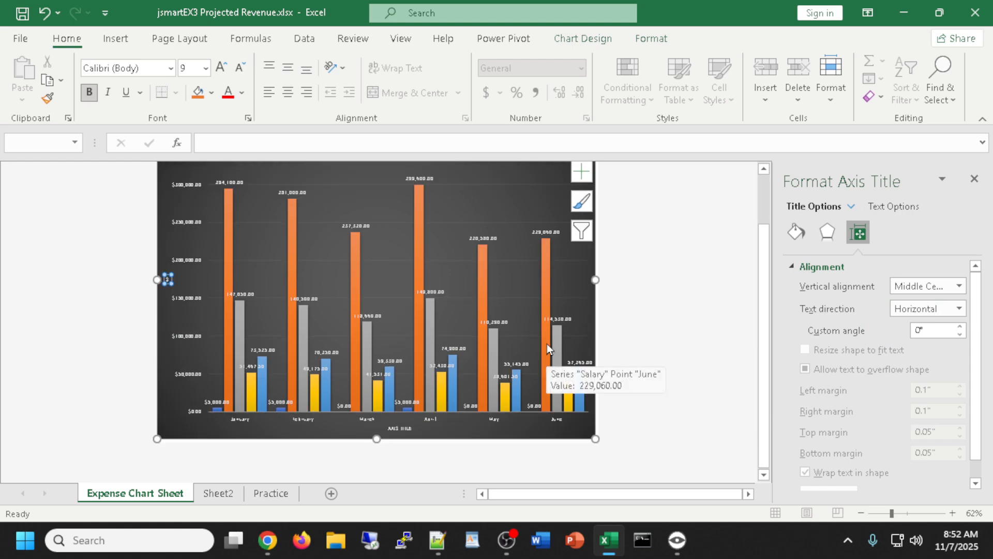
click(398, 428)
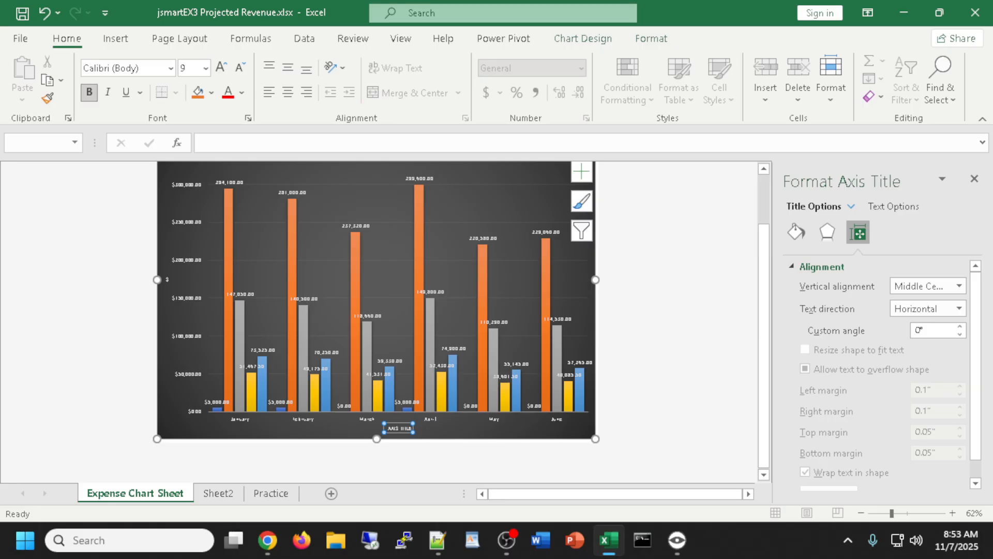
key(alt+Tab)
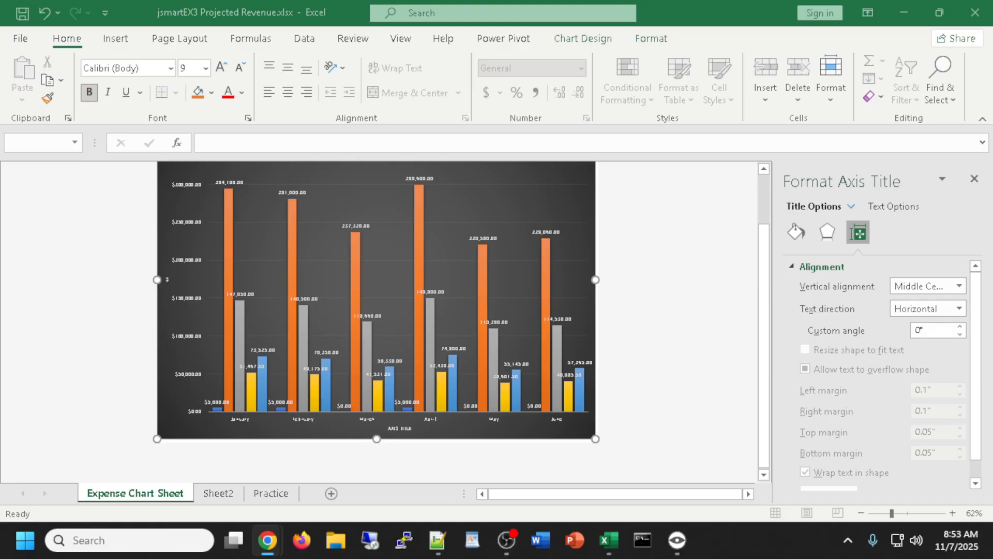
Retitle the horizontal axis 'Months' and enlarge it to 18 point
click(399, 429)
triple_click(399, 428)
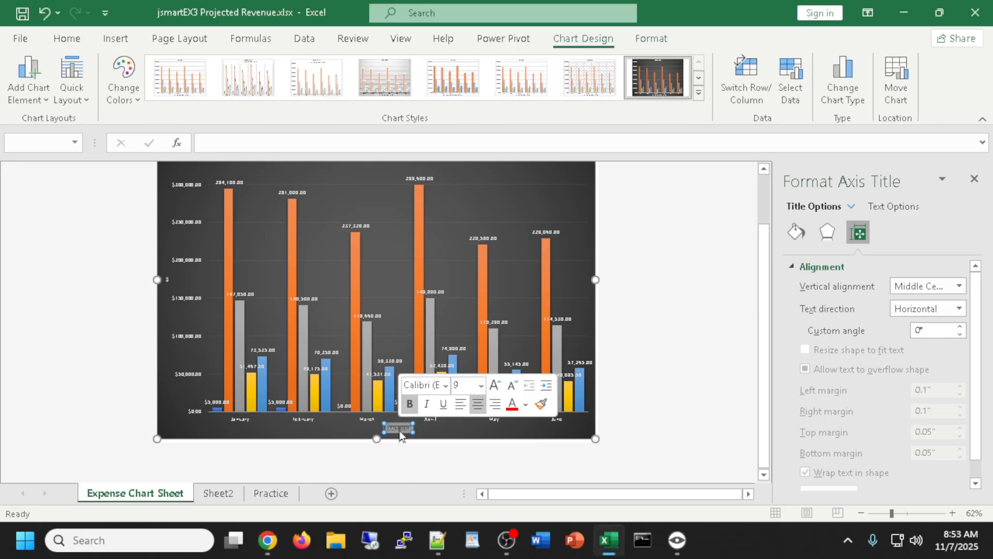
text(Months)
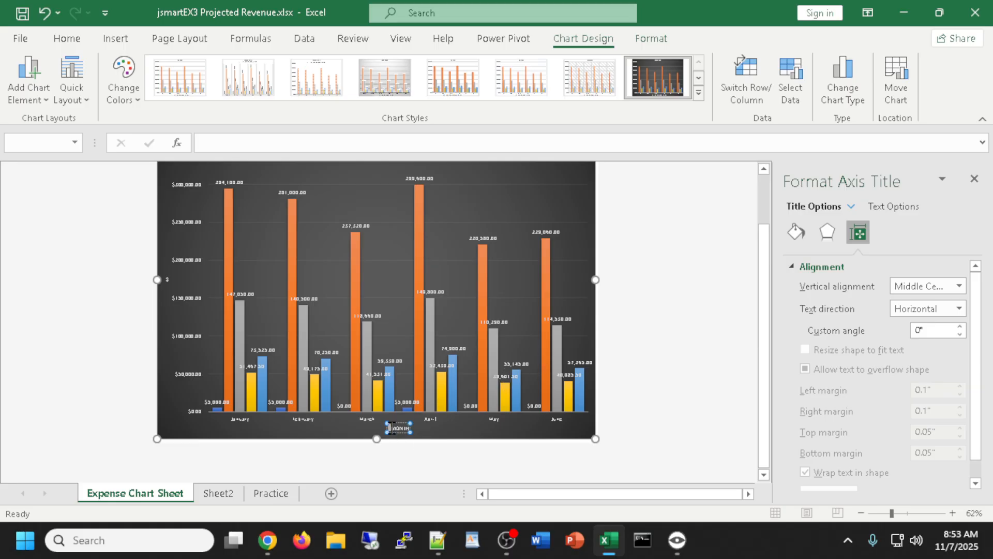
click(78, 43)
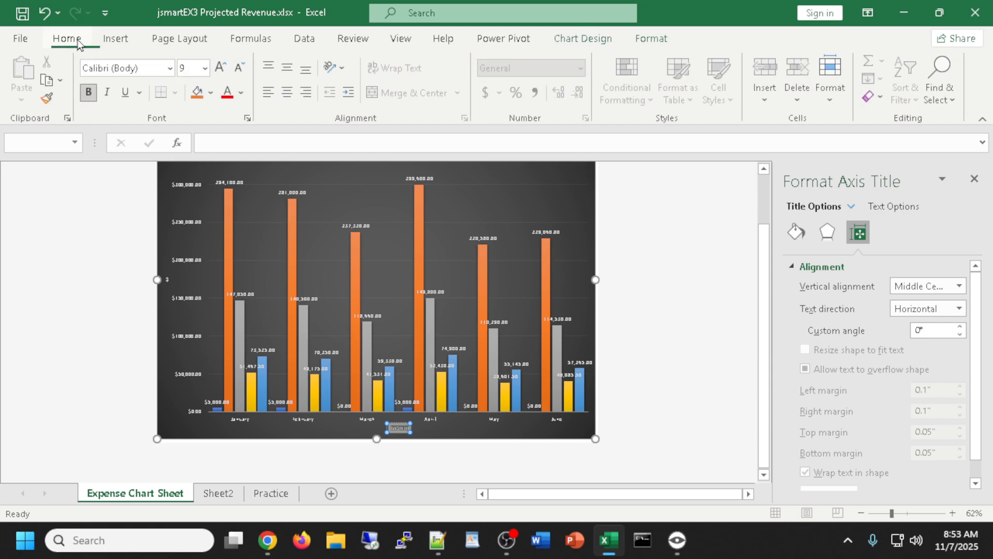
click(222, 67)
click(221, 67)
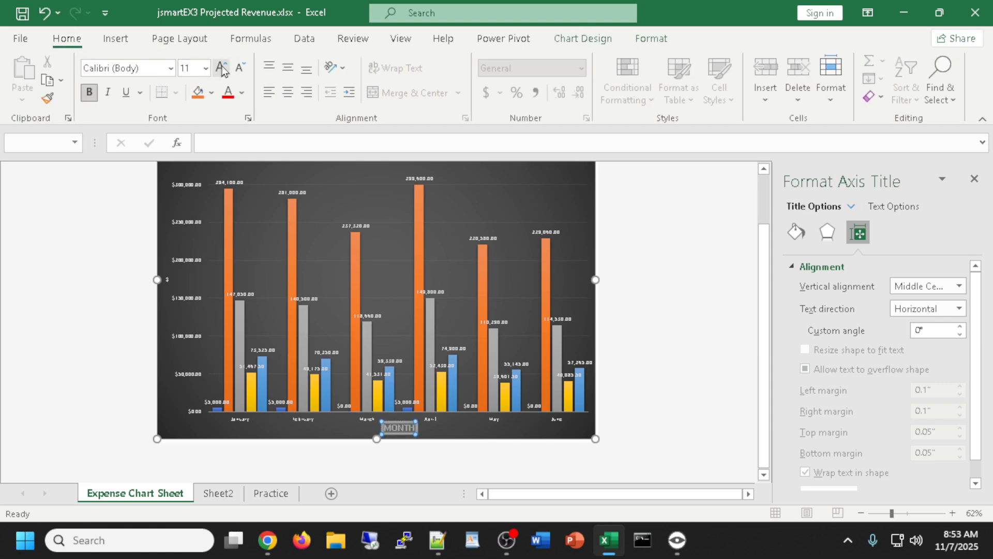
click(222, 66)
click(221, 67)
click(221, 66)
click(221, 66)
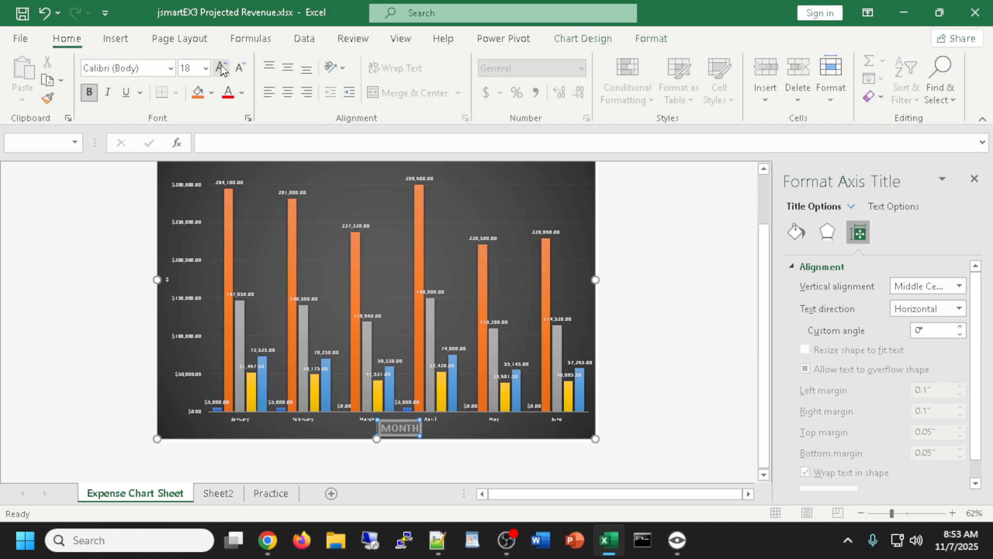
Enlarge the $ vertical axis title to 24 point
click(168, 290)
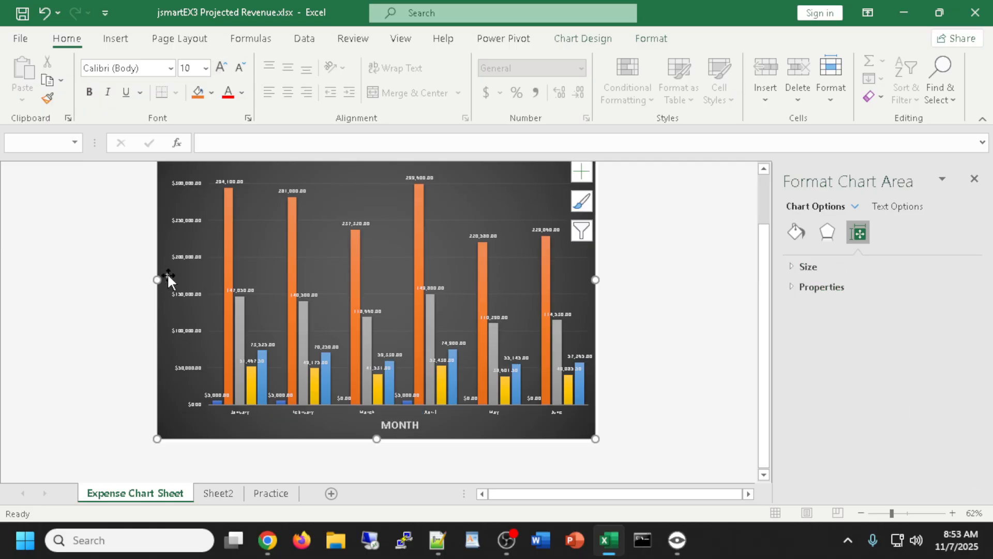
click(168, 275)
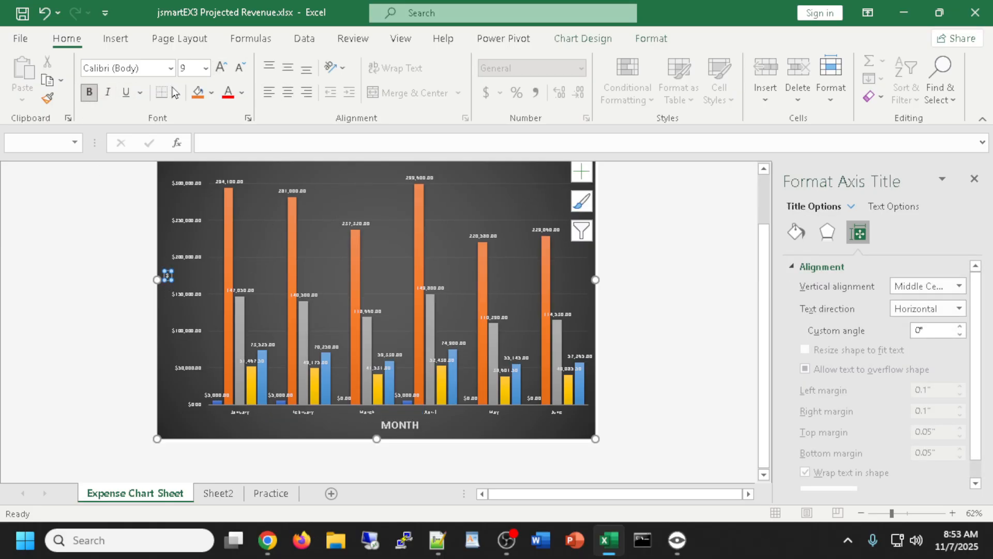
click(222, 66)
click(222, 66)
click(221, 66)
click(221, 67)
click(221, 68)
click(221, 67)
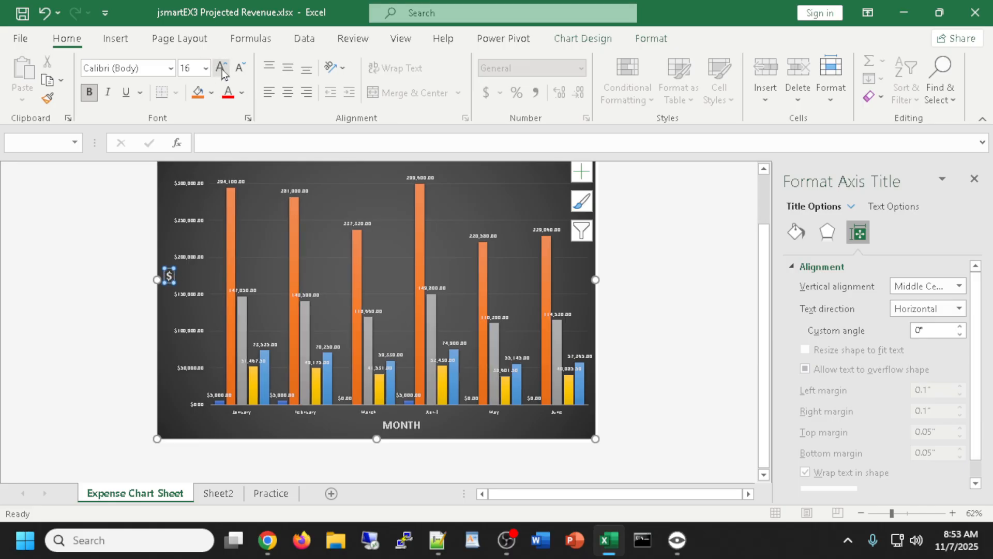
click(221, 67)
click(222, 67)
click(222, 67)
scroll(502, 243, up, 3)
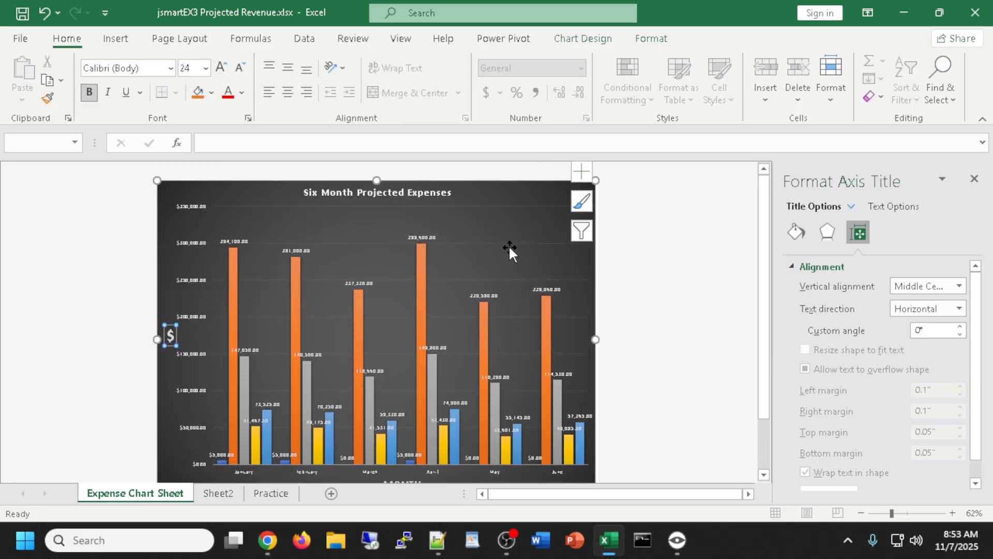
Enlarge the 'Six Month Projected Expenses' chart title text three sizes
click(380, 192)
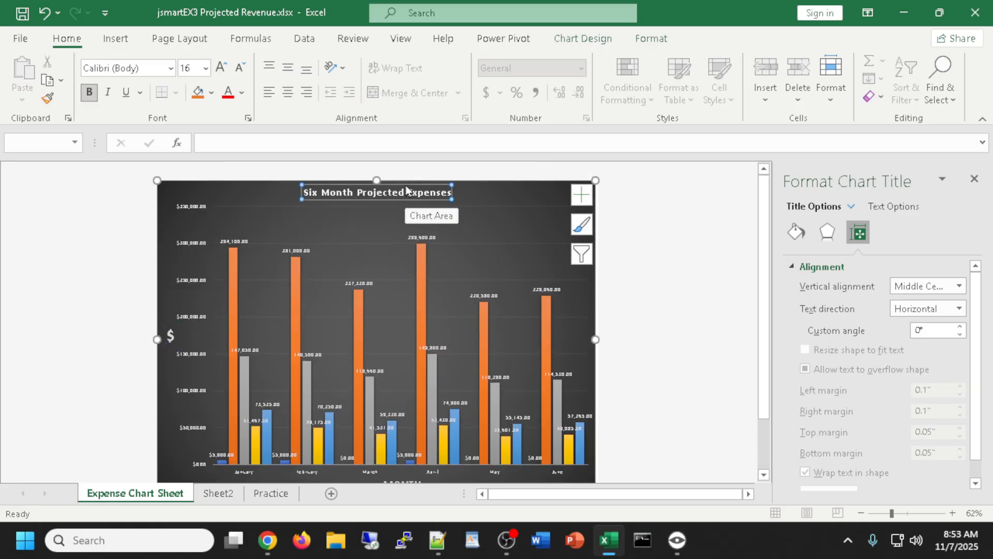
click(221, 67)
click(221, 67)
click(222, 67)
click(222, 67)
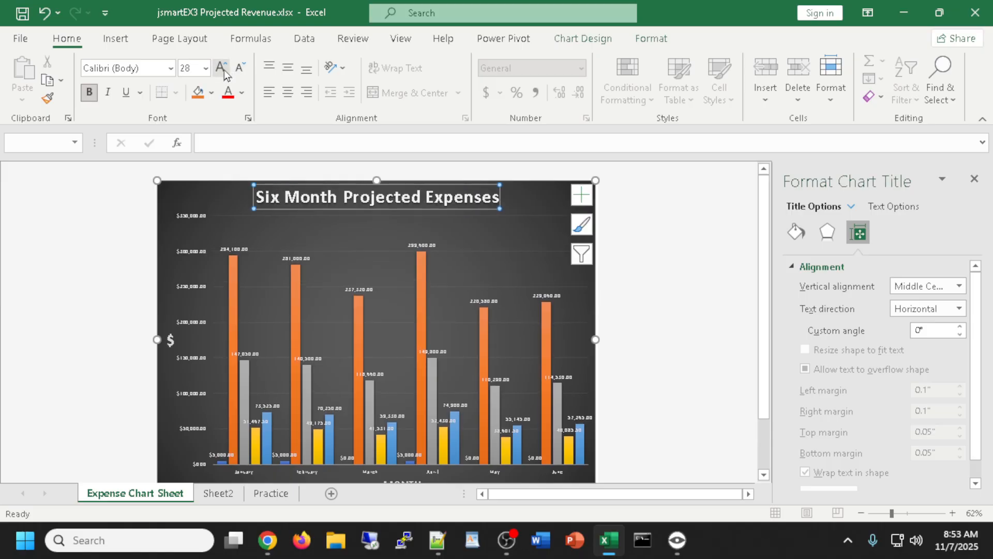
click(222, 68)
scroll(502, 278, down, 1)
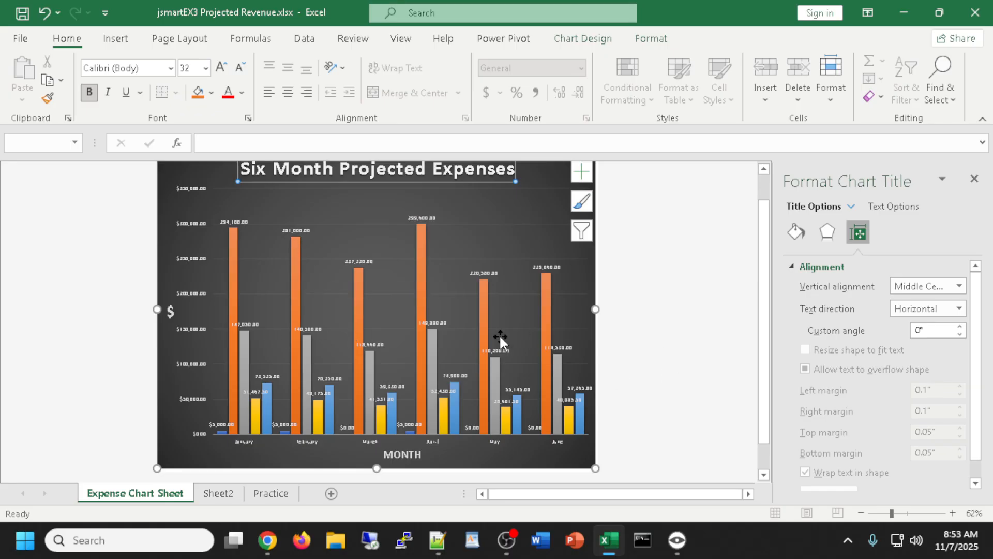
scroll(525, 365, down, 1)
scroll(525, 364, up, 2)
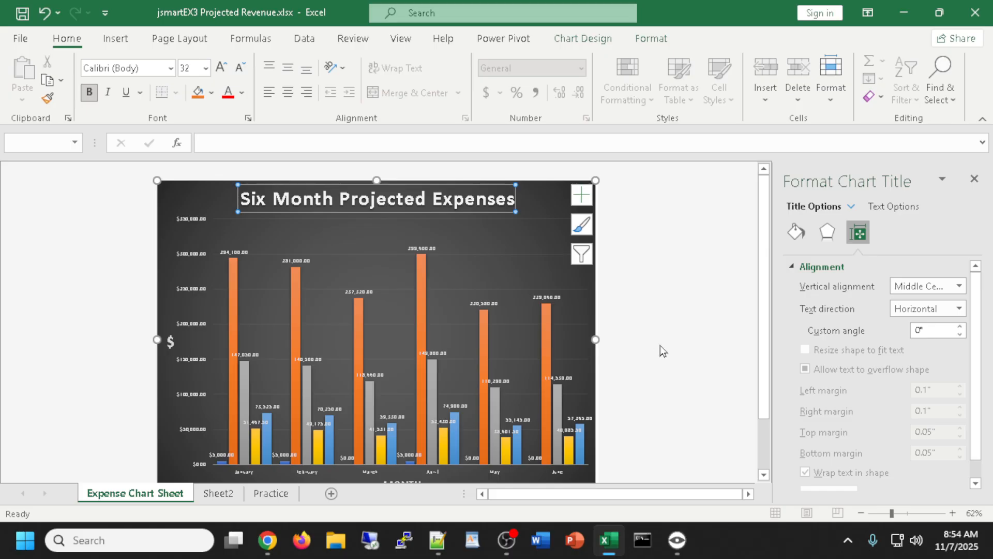
Select the chart's plot area to open its formatting settings
scroll(677, 367, down, 3)
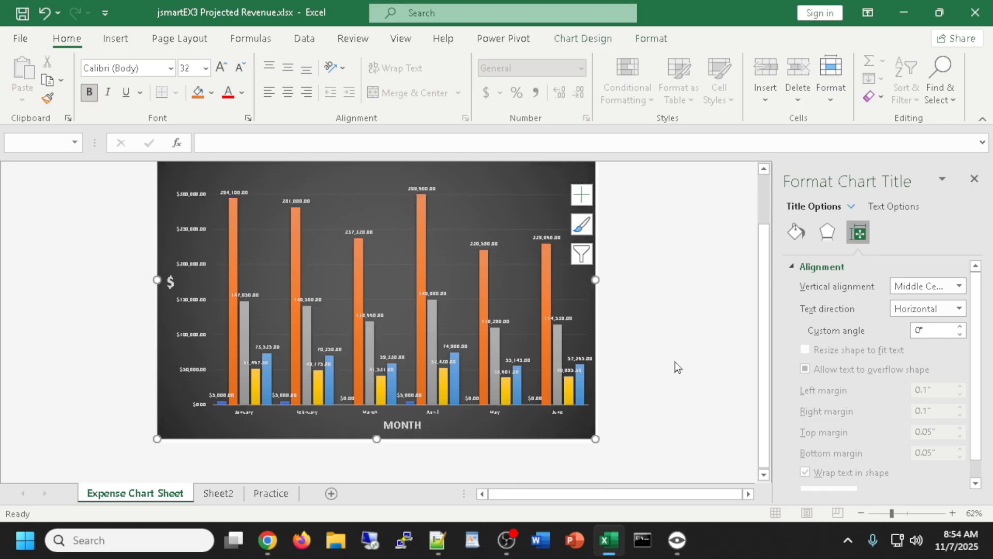
scroll(677, 368, up, 3)
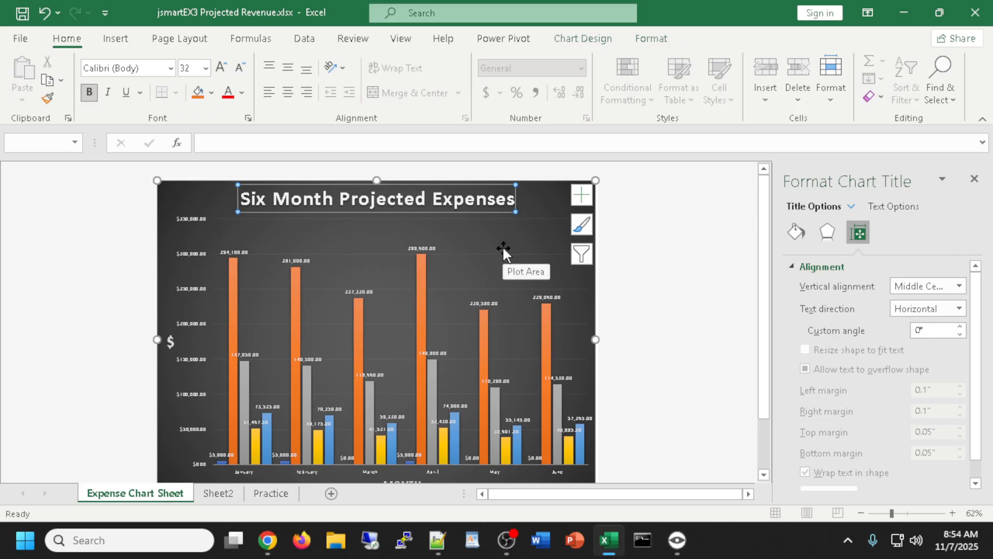
scroll(696, 318, down, 3)
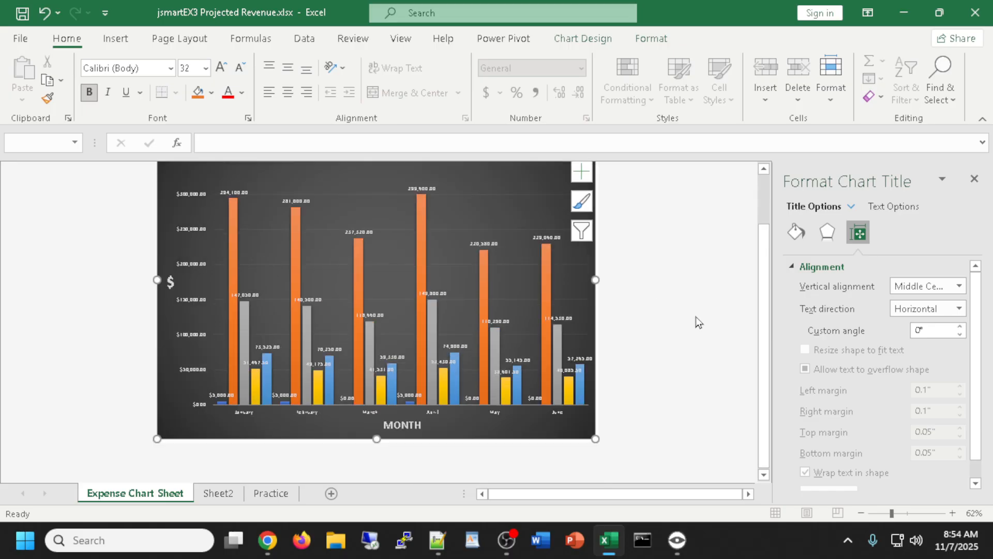
scroll(696, 319, up, 3)
click(470, 236)
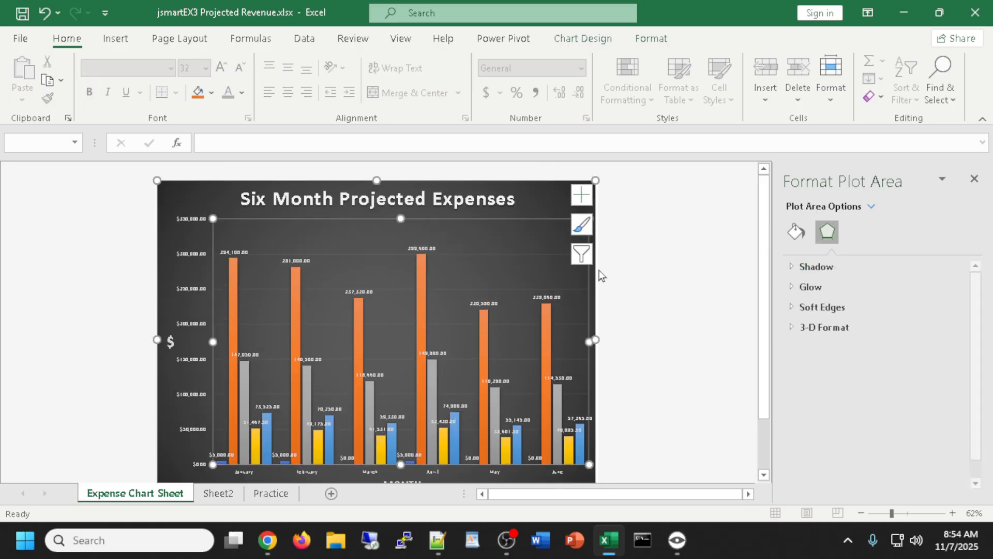
Colour the Expense Chart Sheet tab dark blue
click(665, 313)
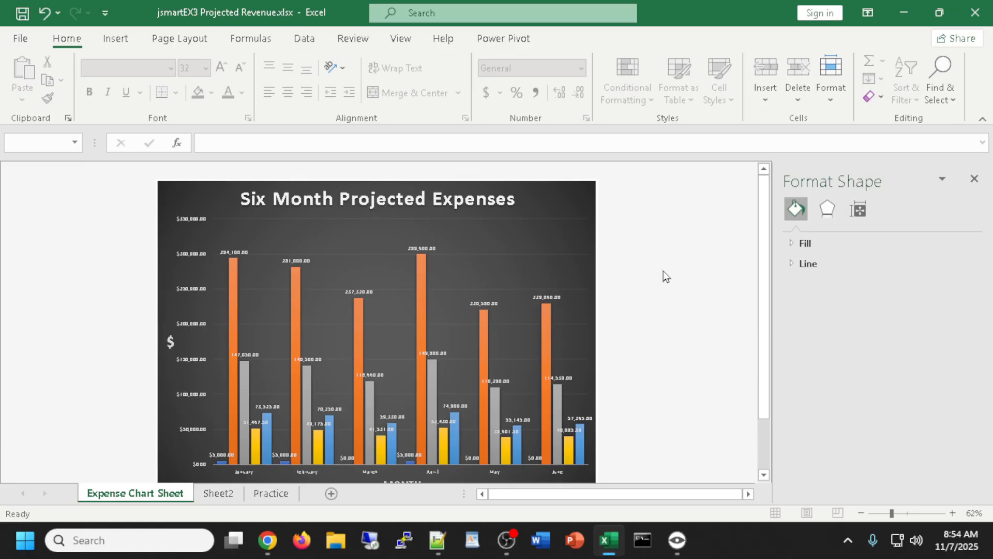
scroll(714, 290, down, 1)
mouse_move(764, 280)
mouse_down()
mouse_move(766, 316)
mouse_move(767, 239)
mouse_move(765, 287)
mouse_move(765, 265)
mouse_up()
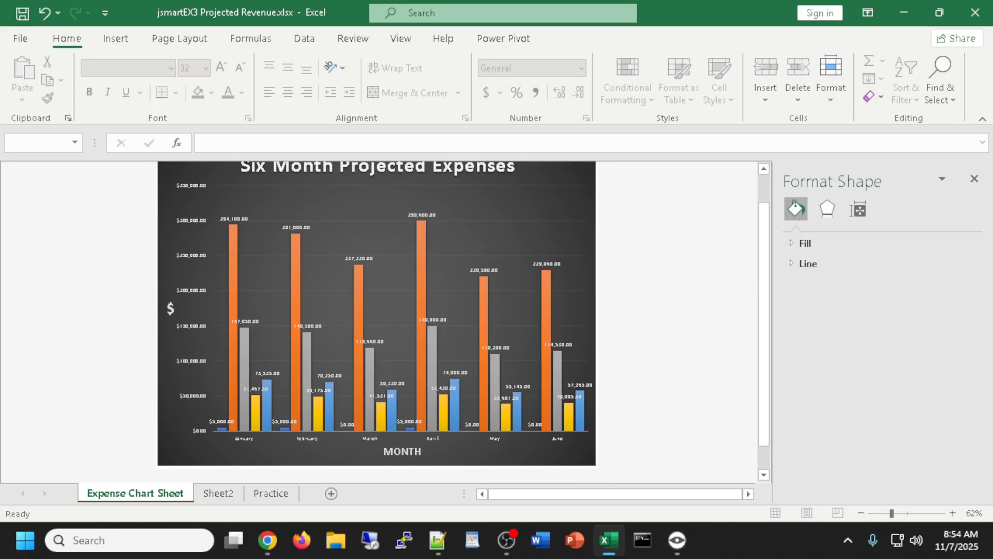
key(alt+Tab)
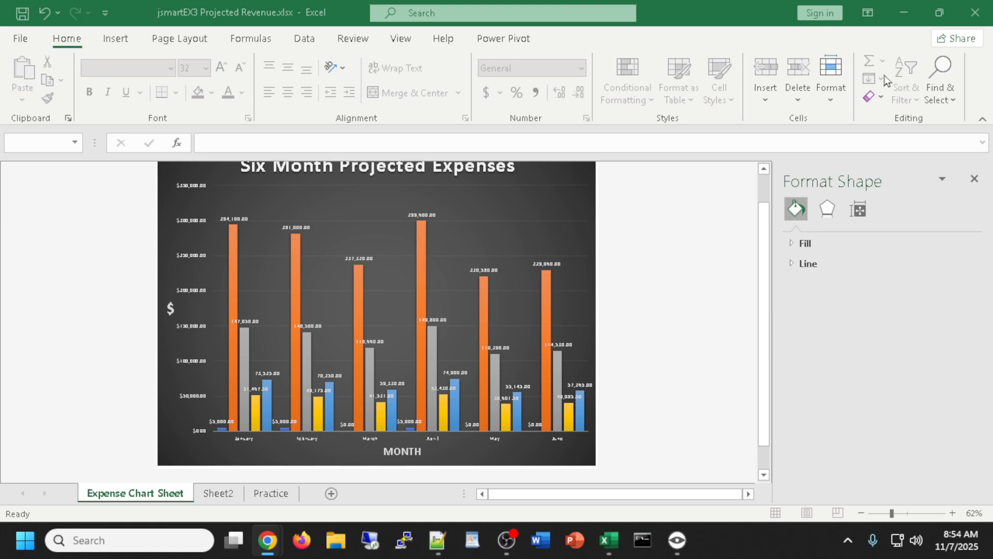
right_click(151, 499)
mouse_move(211, 406)
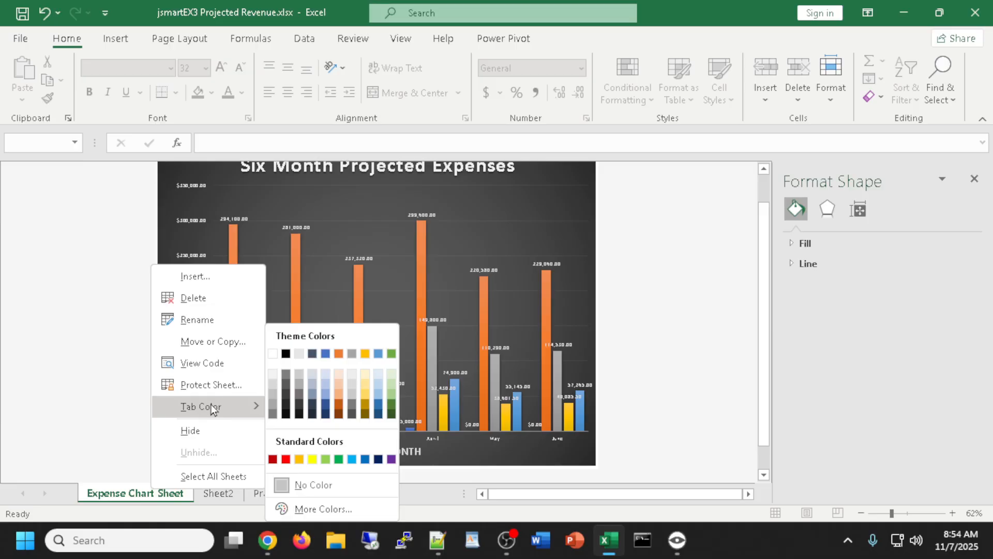
click(326, 403)
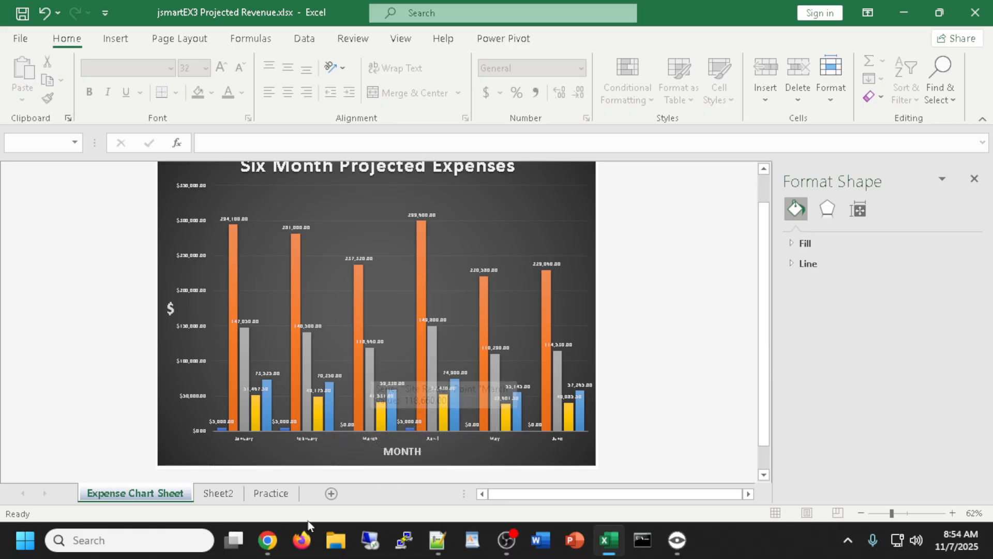
Rename Sheet2 to 'Expense Chart Data'
click(226, 497)
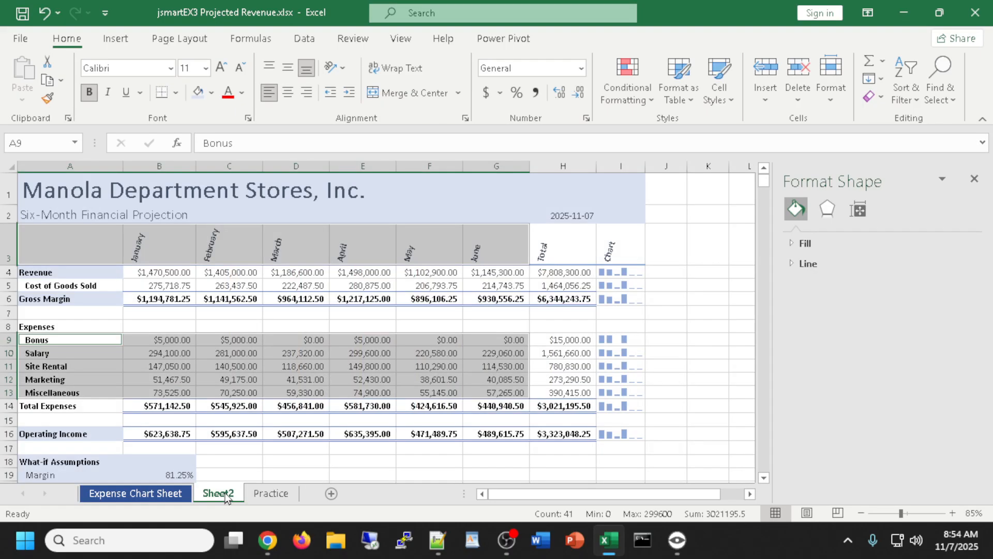
double_click(220, 496)
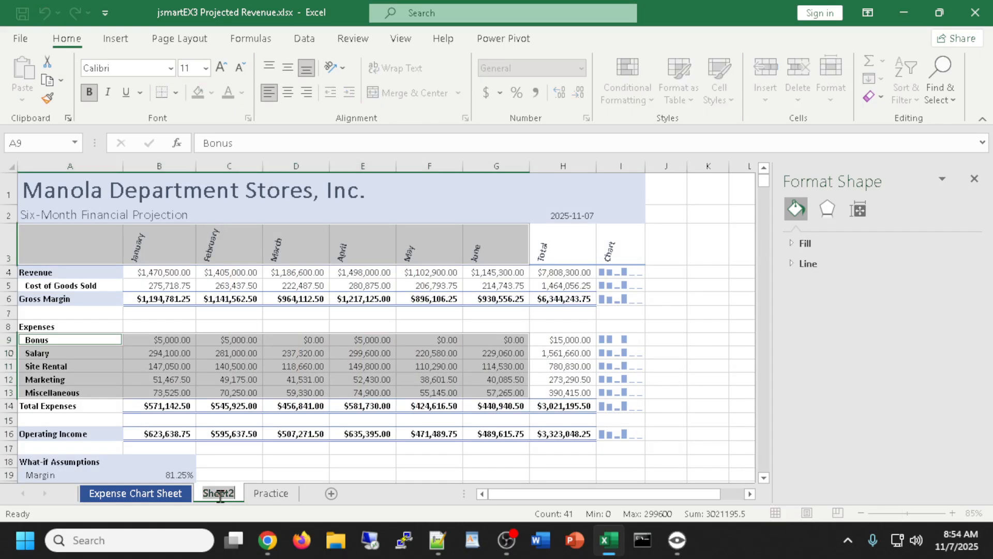
text(Ex)
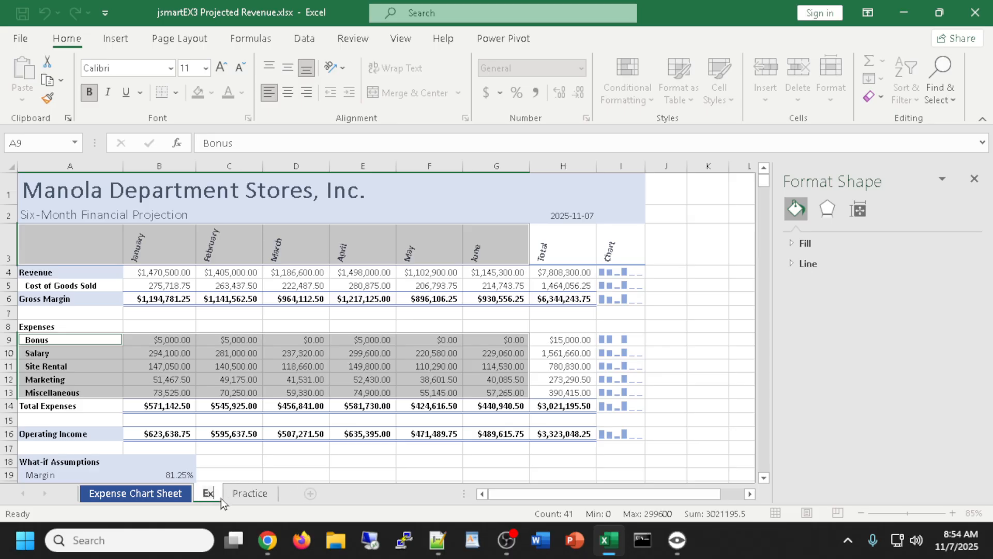
text(pense Chart)
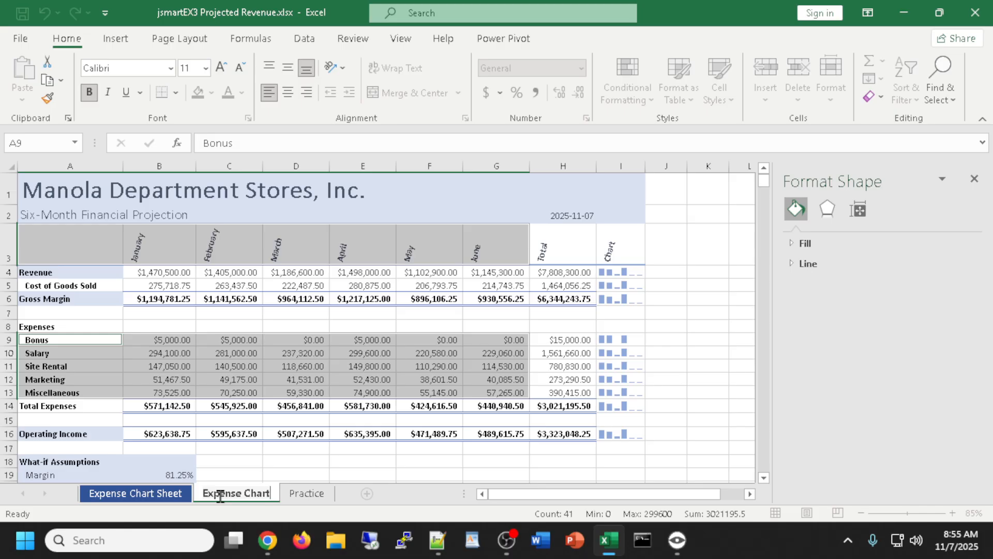
text( Data)
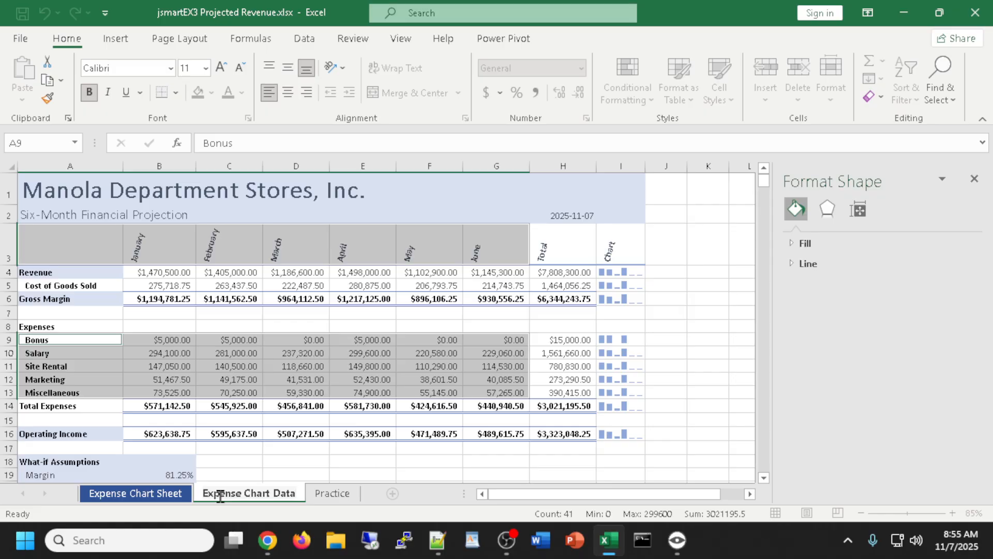
key(Return)
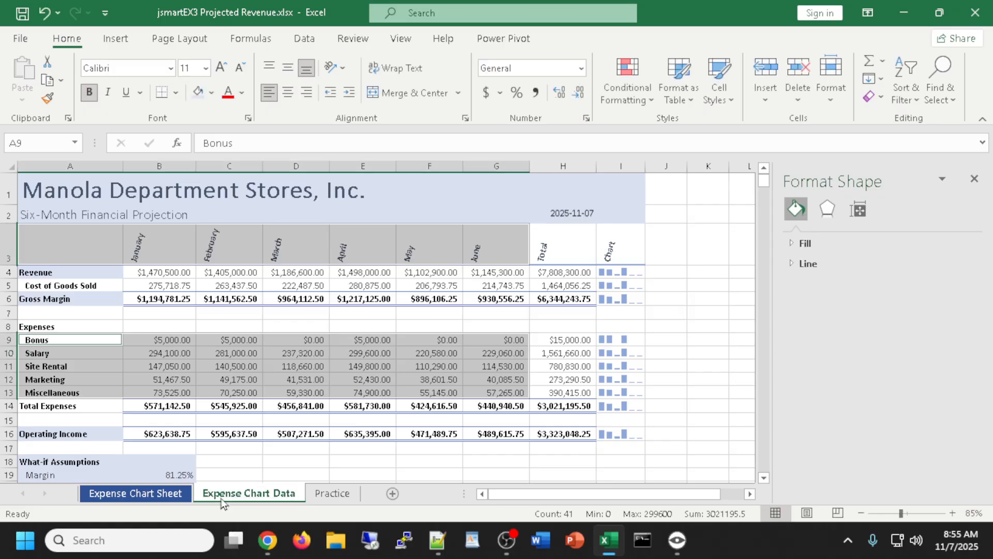
Colour the Expense Chart Data tab green and flip back to the chart sheet
right_click(262, 496)
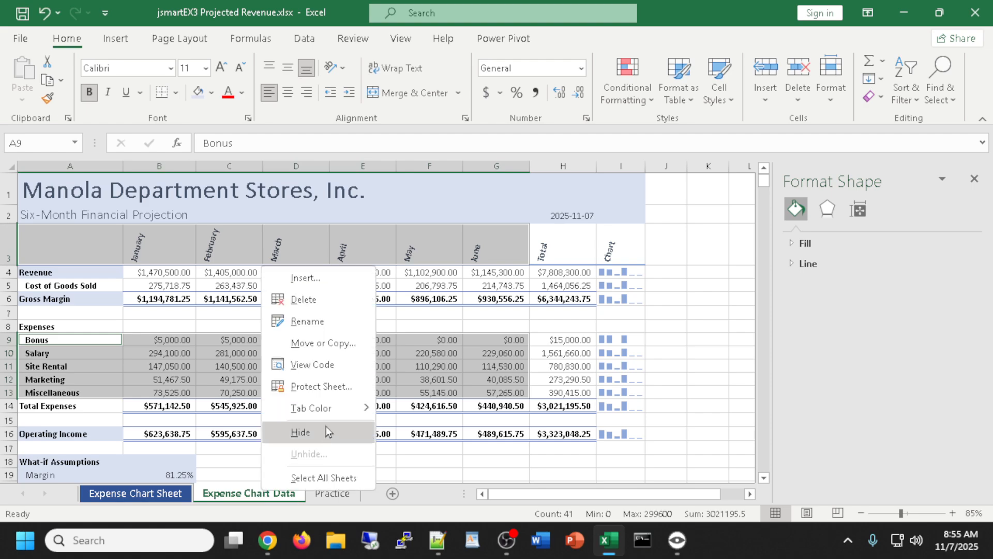
mouse_move(322, 408)
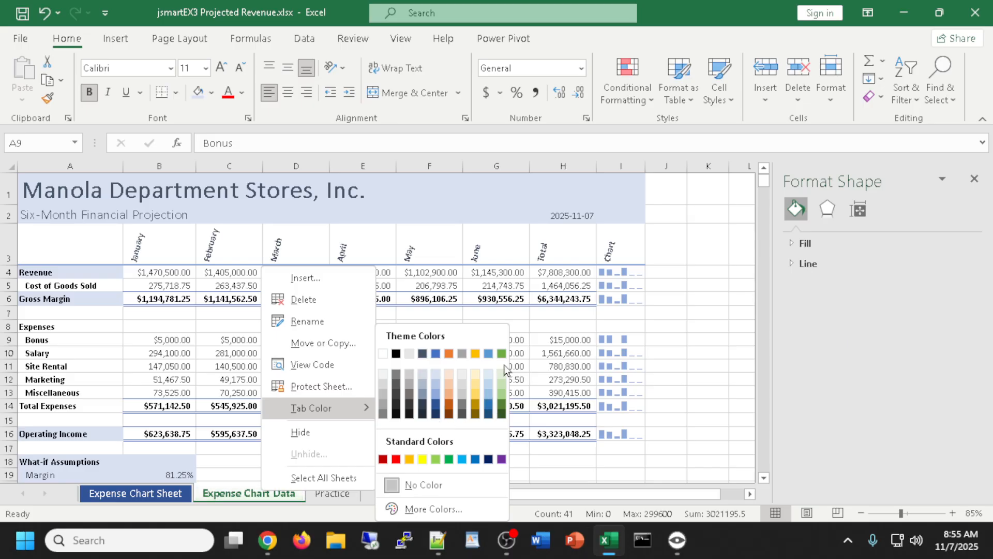
click(501, 397)
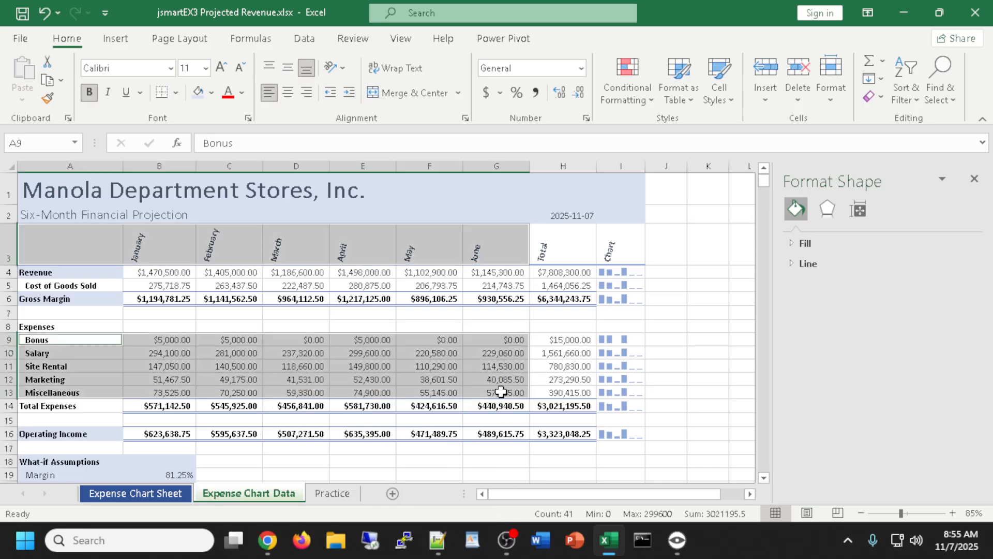
click(165, 495)
click(220, 492)
click(173, 492)
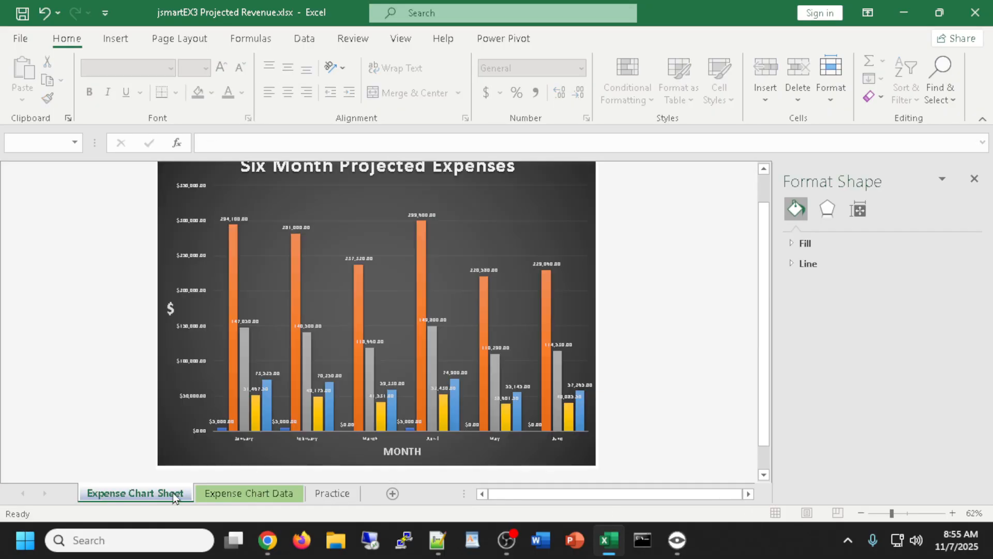
Move Expense Chart Data ahead of Expense Chart Sheet and check each sheet tab
click(233, 493)
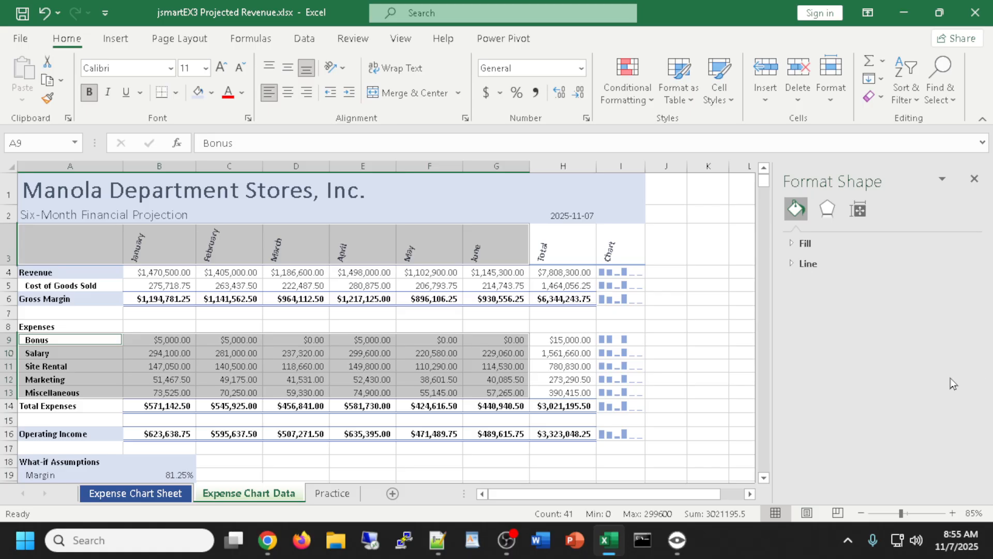
drag(267, 495, 129, 495)
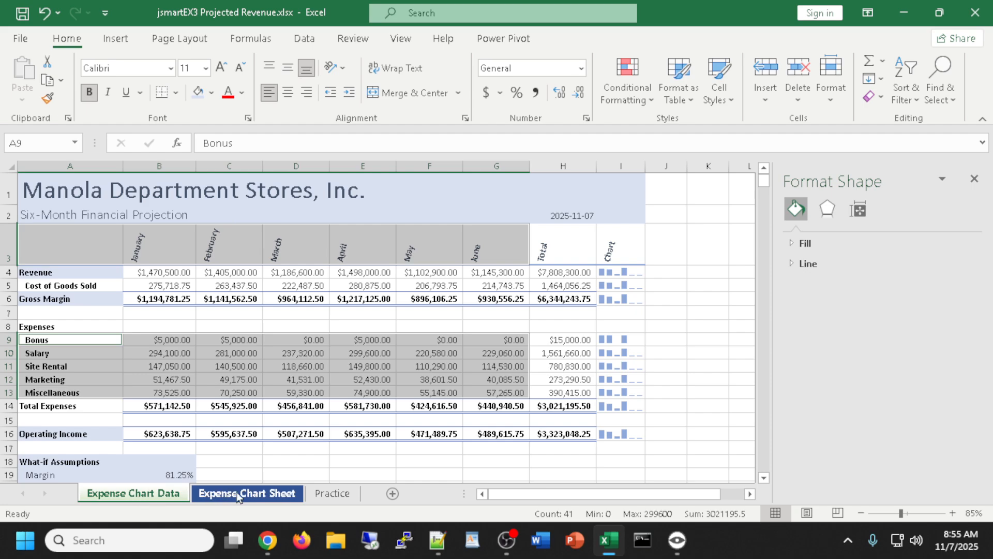
click(333, 493)
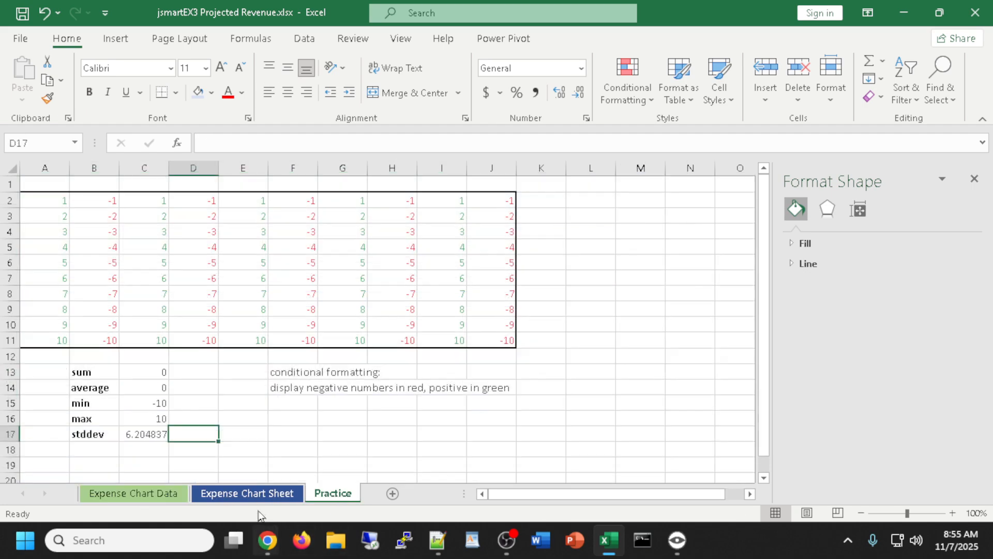
click(252, 492)
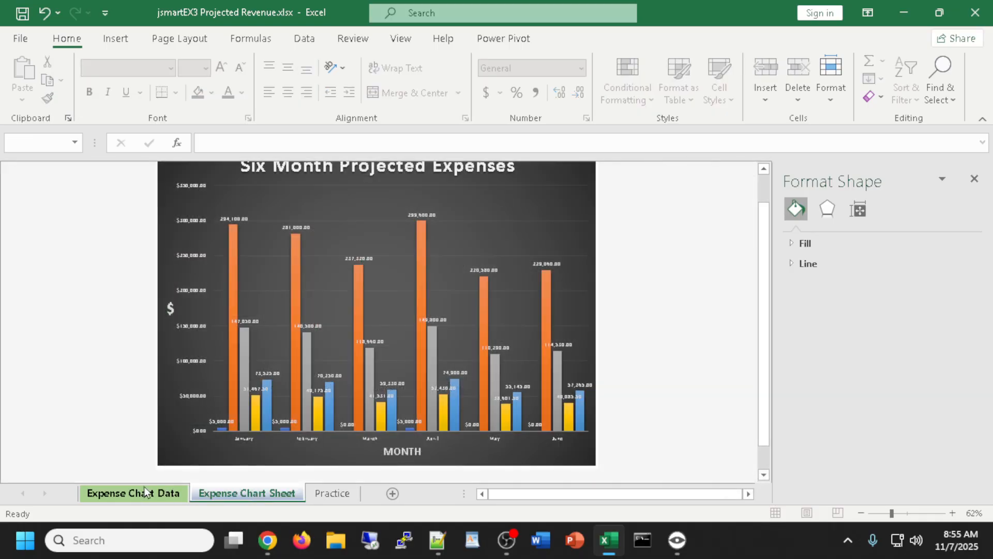
click(132, 493)
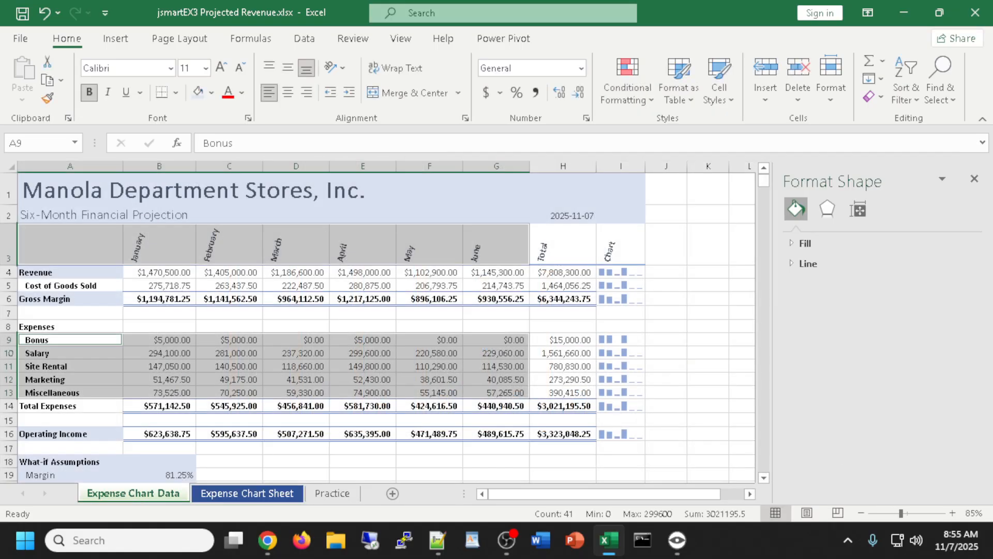
Close the Format Shape pane and select the Operating Income total in H16
key(alt+Tab)
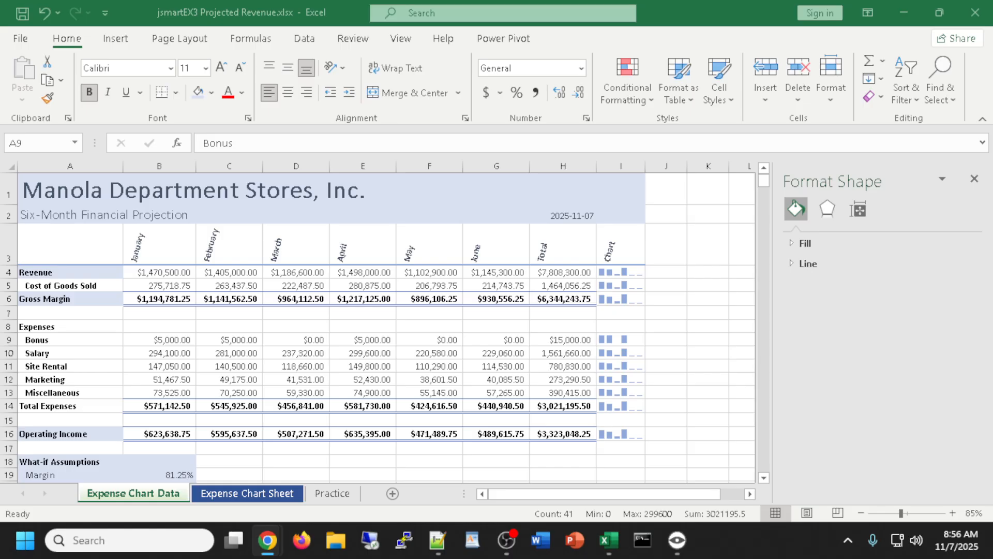
click(276, 326)
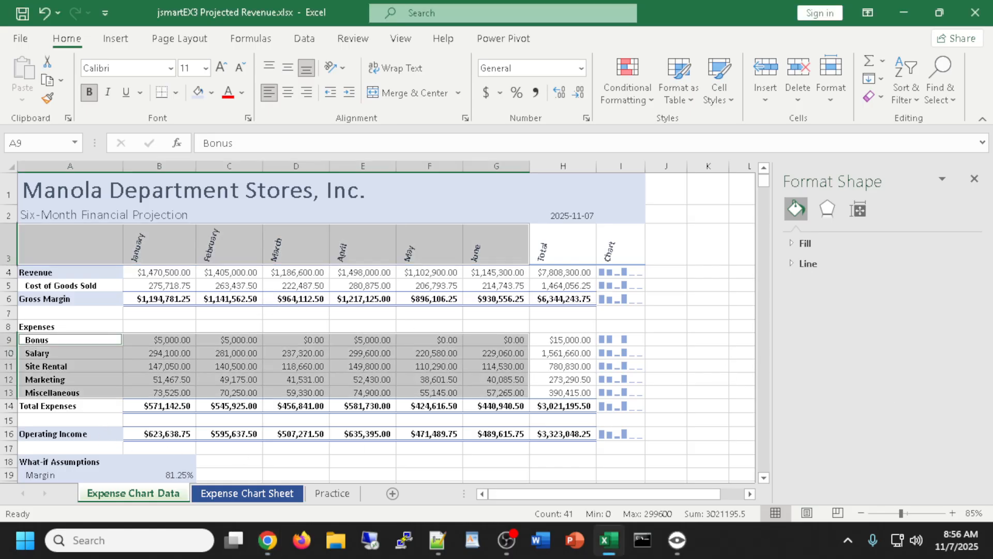
scroll(359, 381, down, 2)
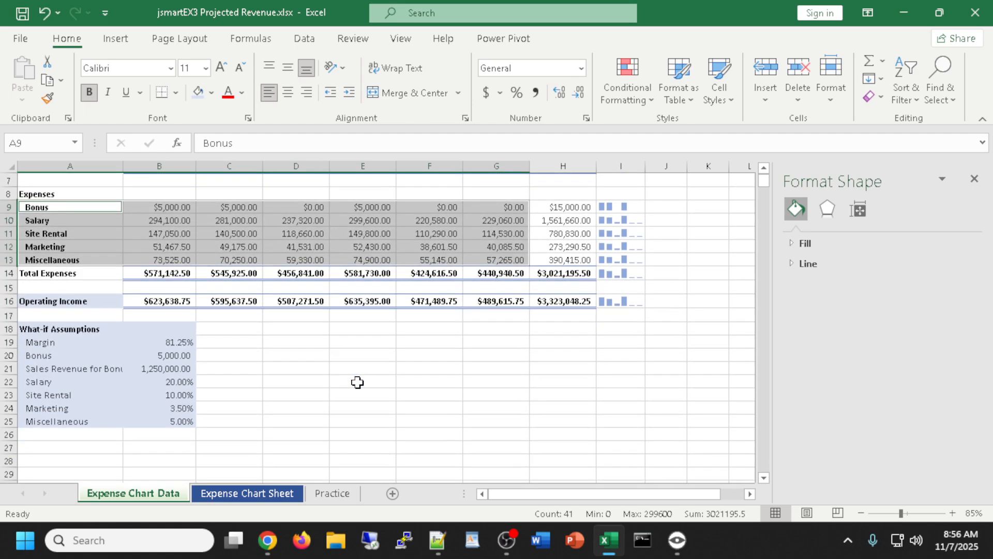
scroll(358, 381, up, 1)
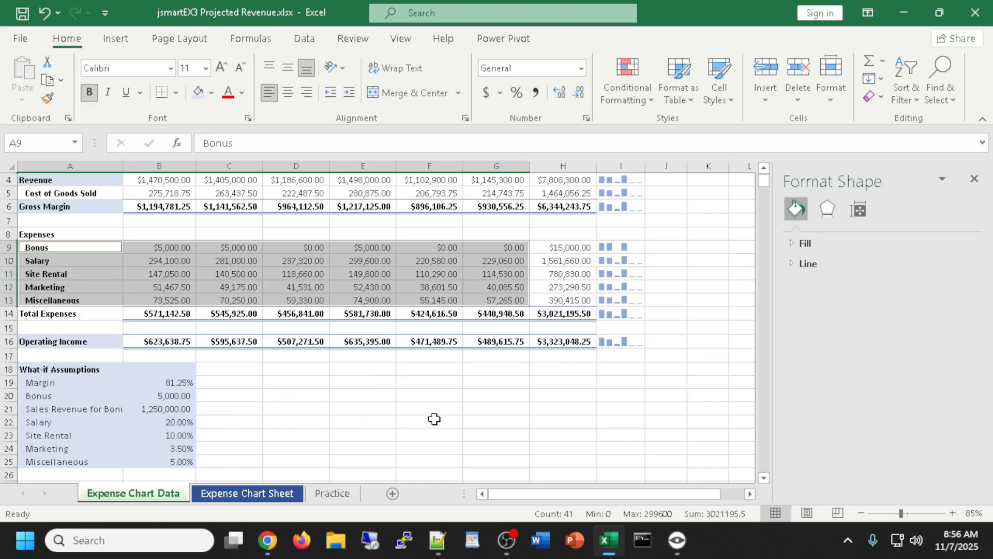
click(974, 178)
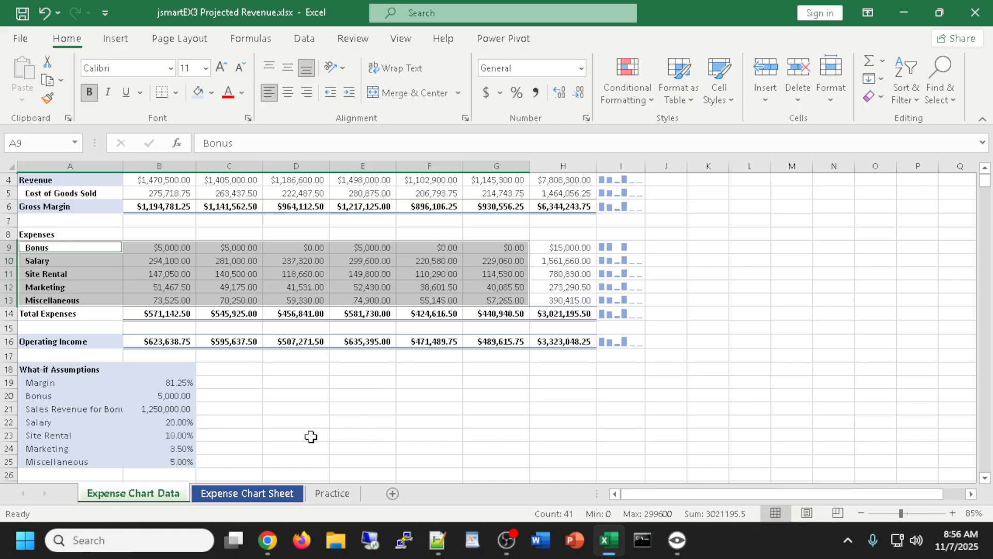
scroll(320, 424, up, 1)
scroll(320, 423, down, 1)
scroll(414, 435, up, 2)
scroll(415, 434, down, 2)
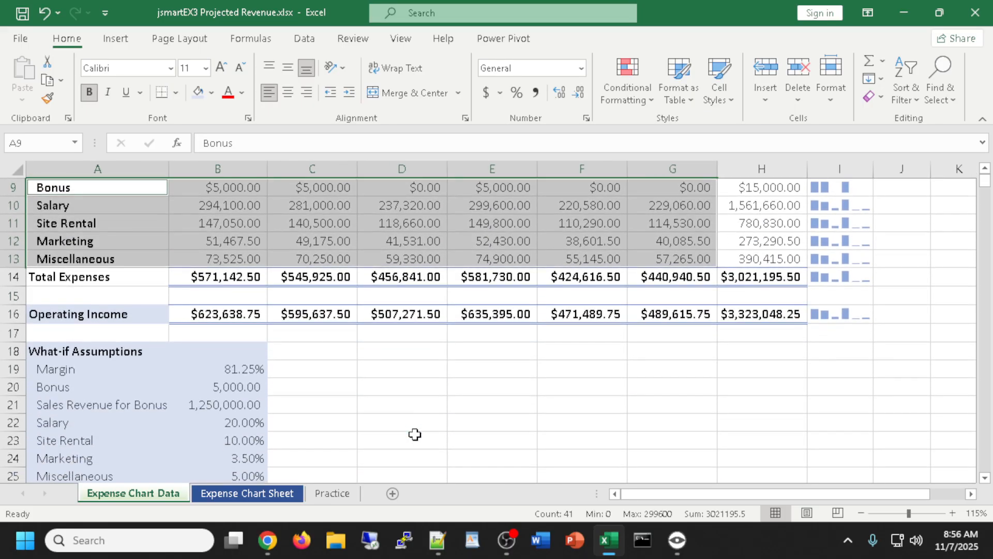
click(749, 260)
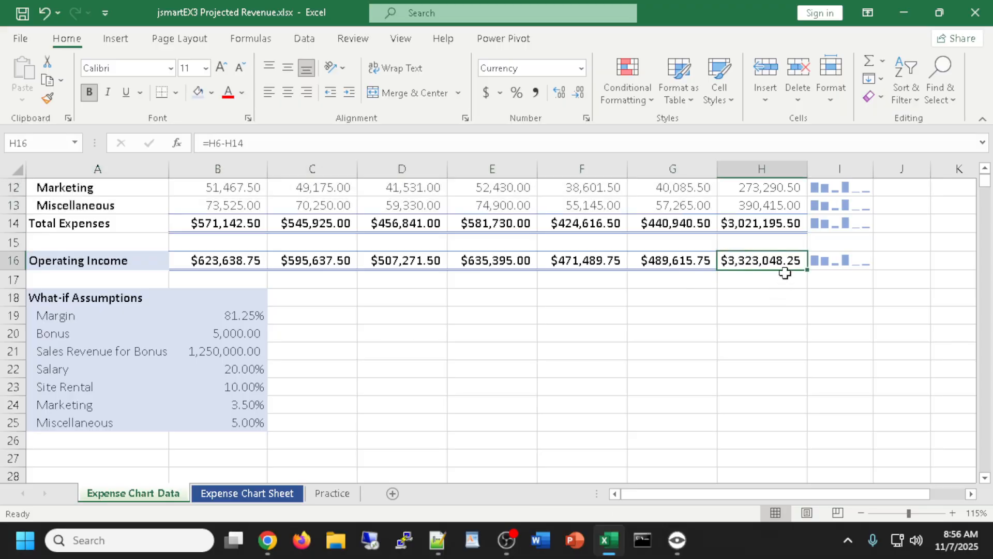
Fill the $3,323,048.25 total operating income cell H16 with yellow
click(211, 94)
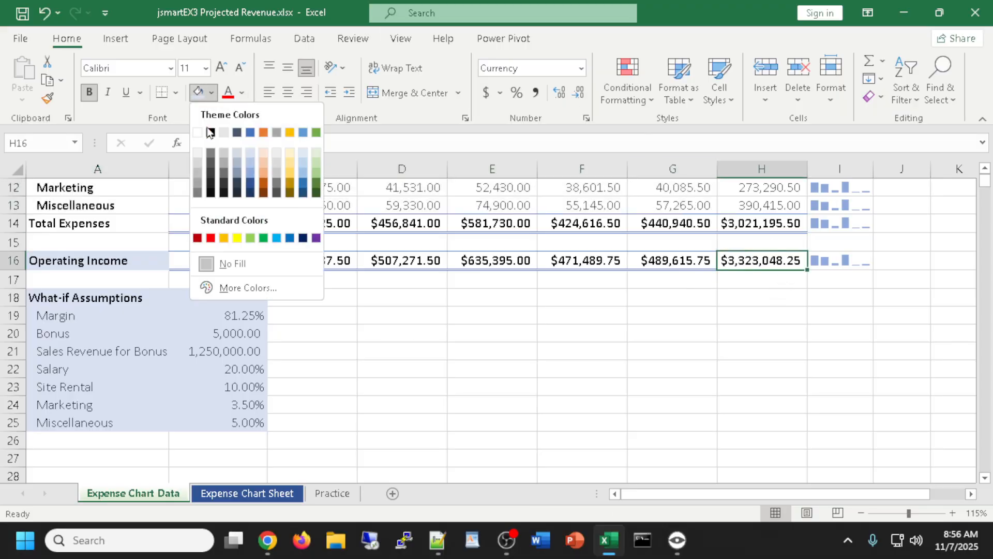
click(237, 239)
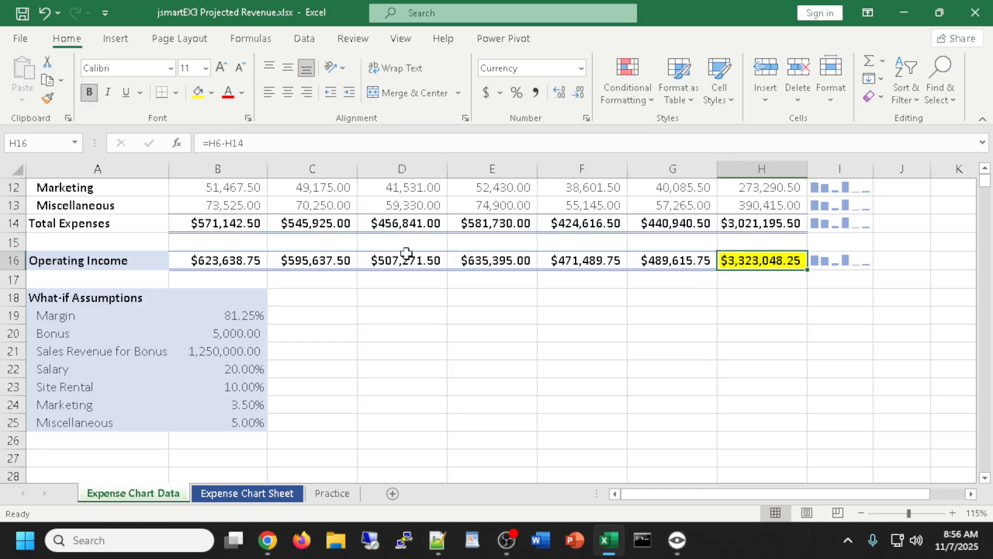
click(800, 311)
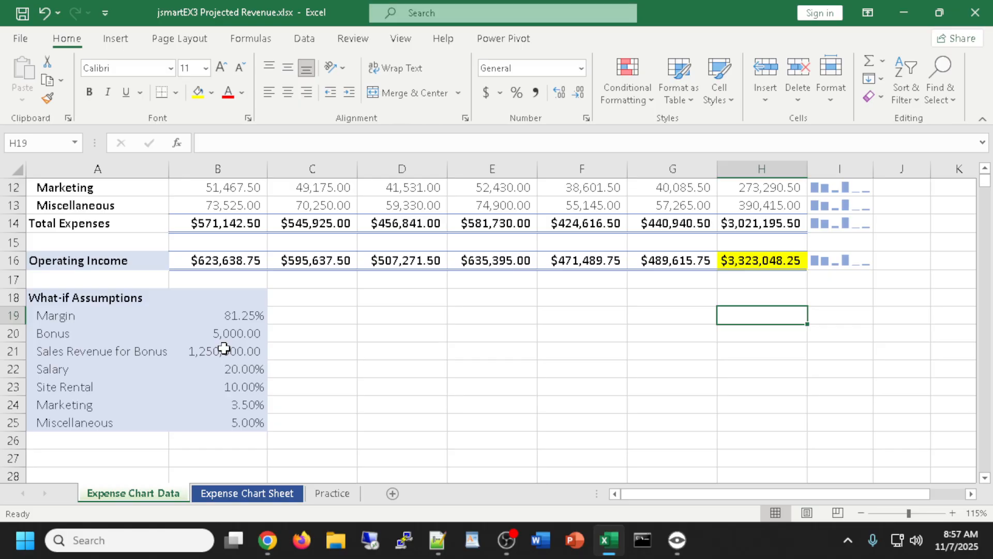
click(232, 334)
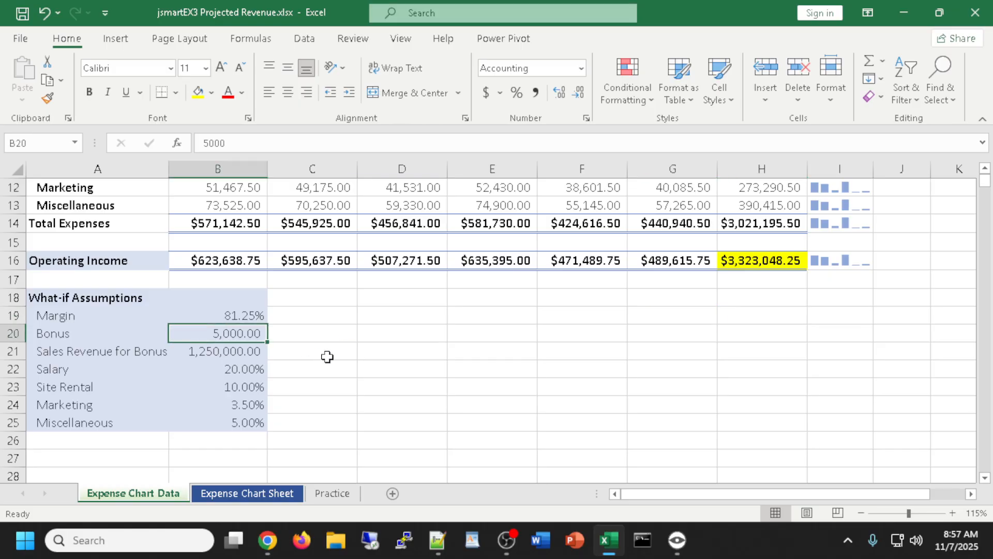
text(0)
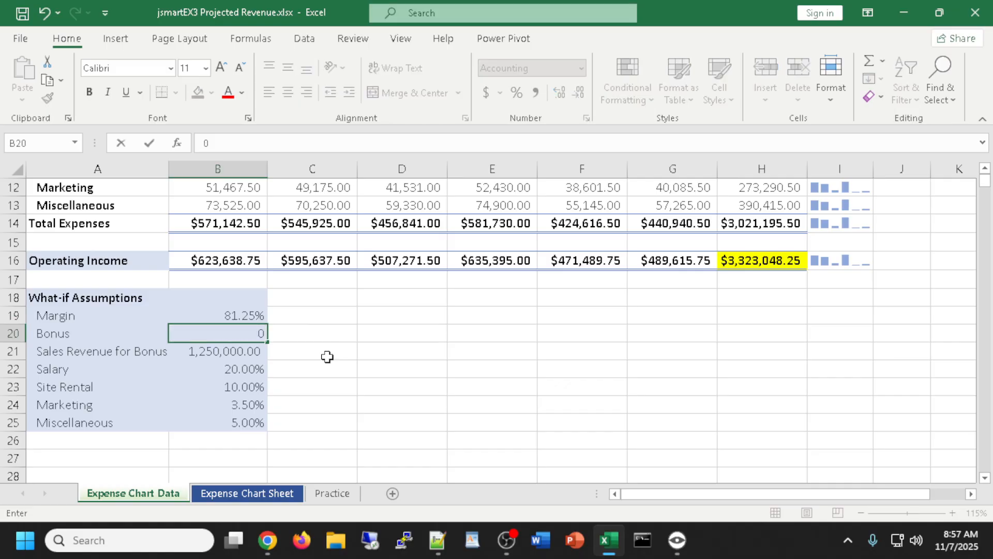
key(Return)
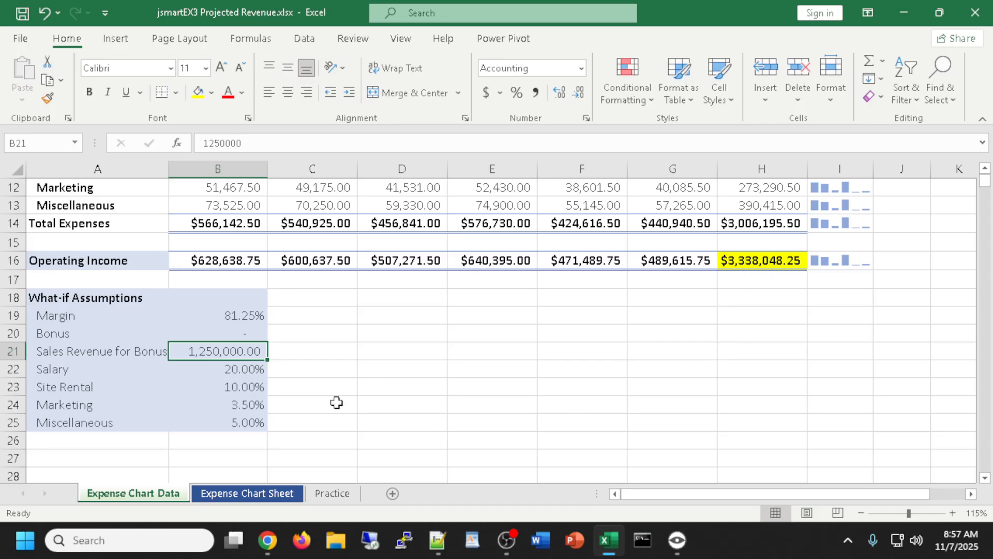
key(ctrl+z)
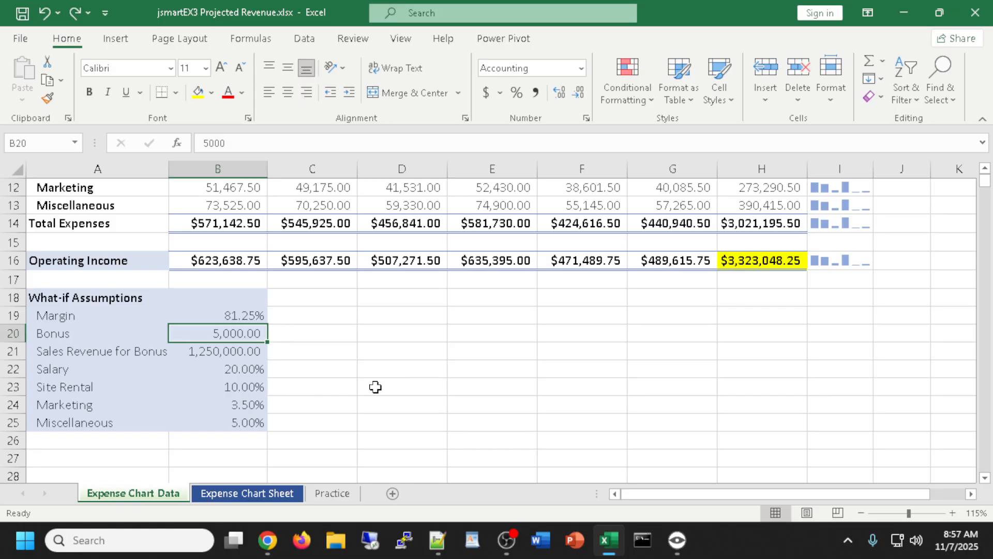
click(230, 370)
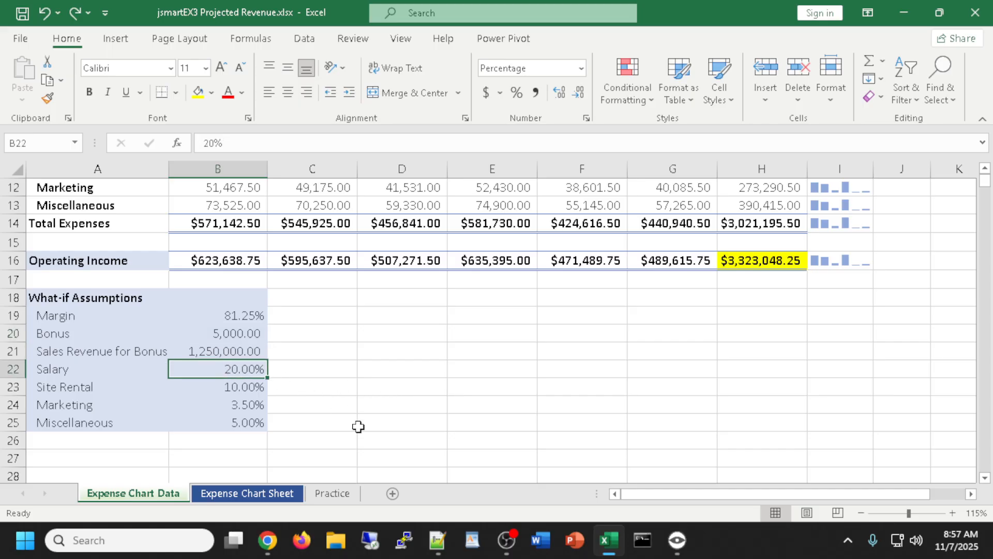
text(15)
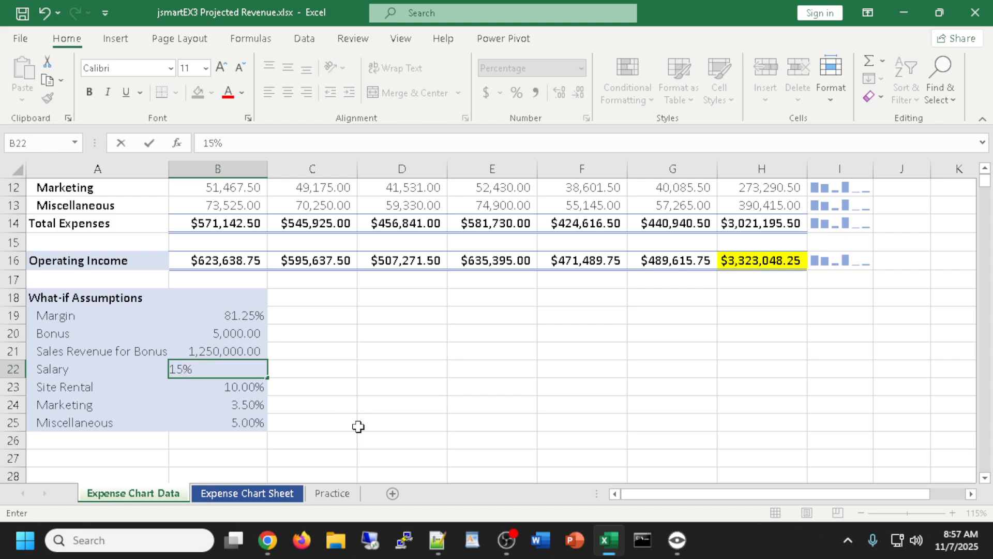
key(Return)
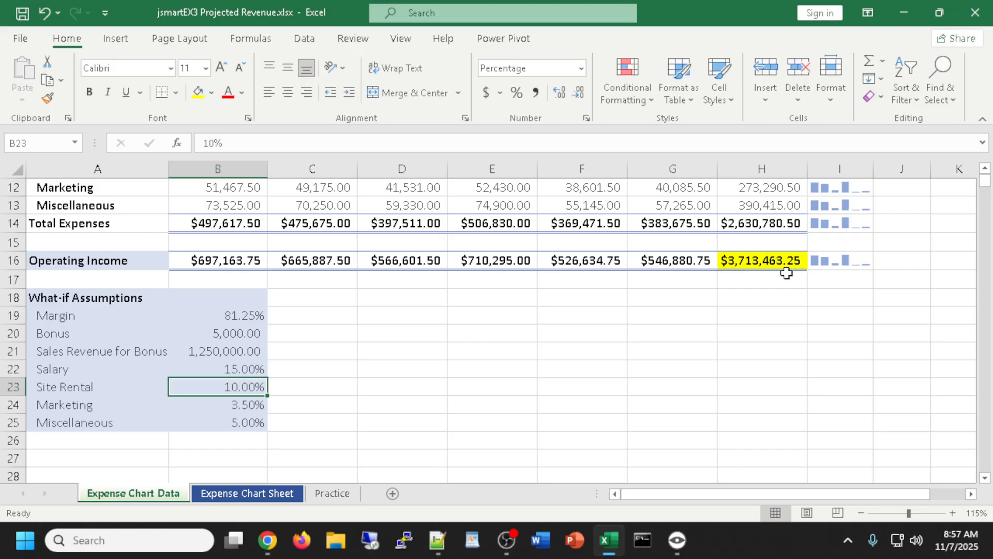
key(ctrl+z)
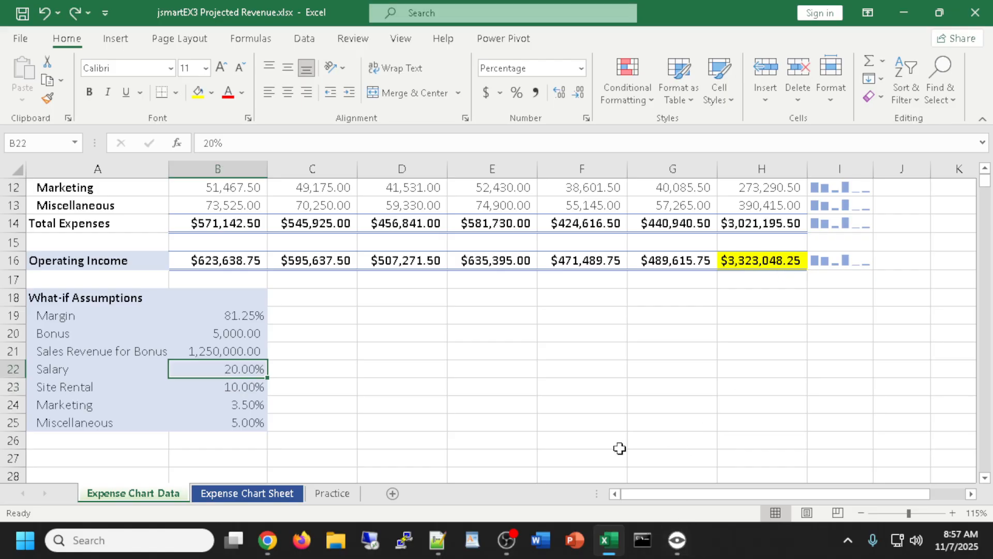
click(237, 387)
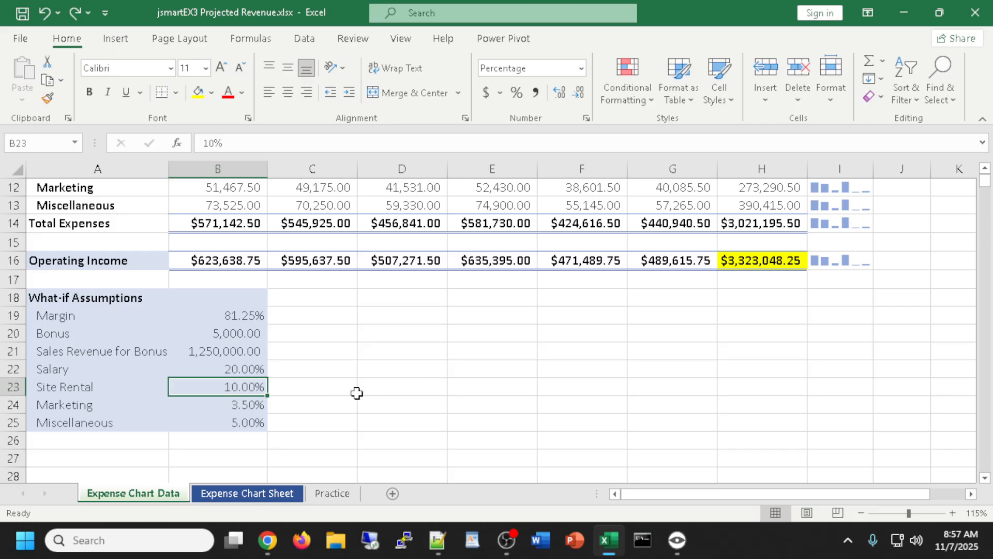
text(5)
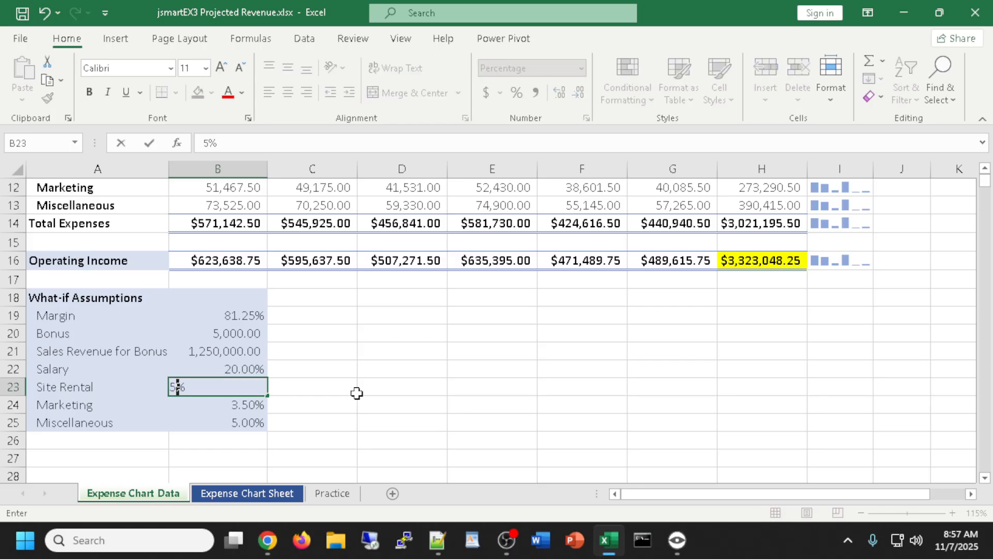
key(Return)
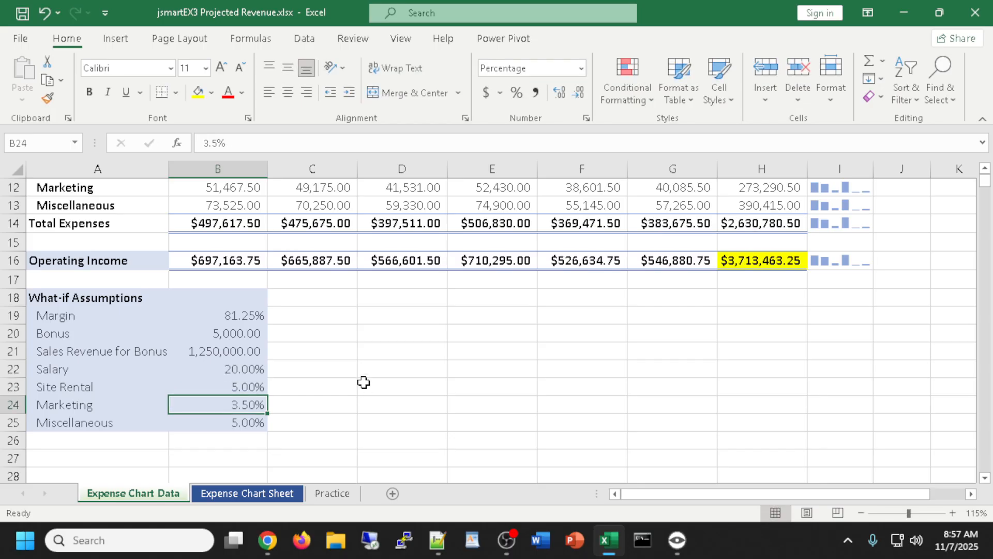
key(ctrl+z)
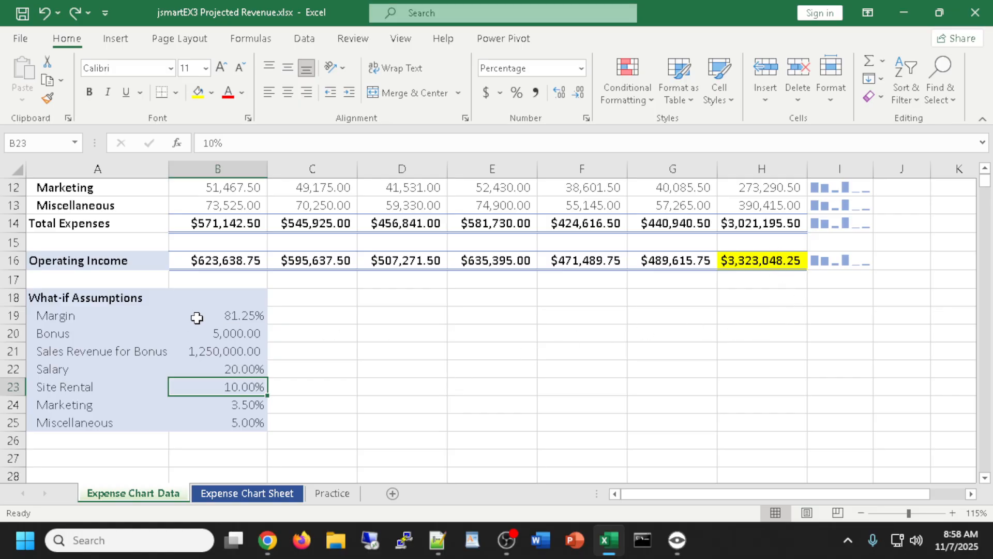
click(233, 317)
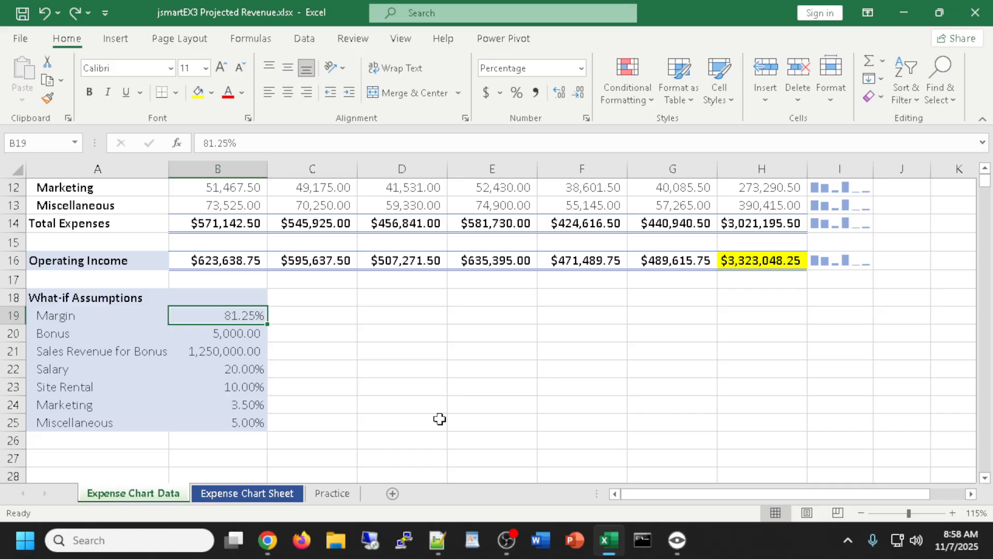
text(70)
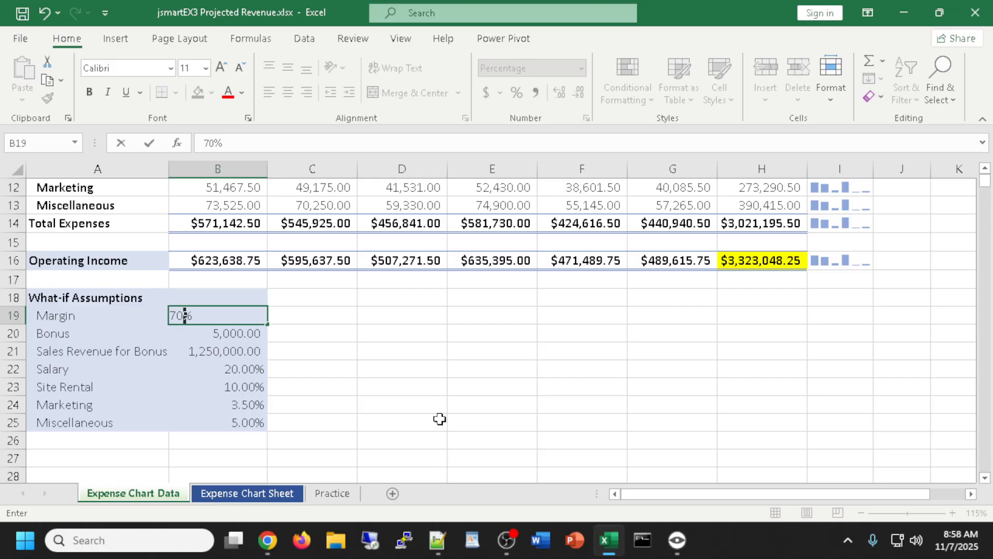
key(Return)
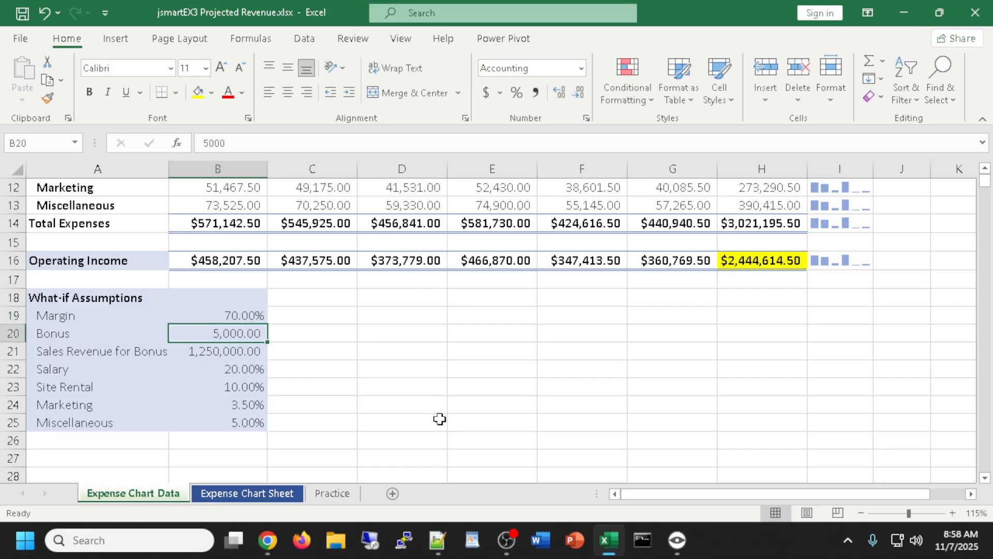
key(Return)
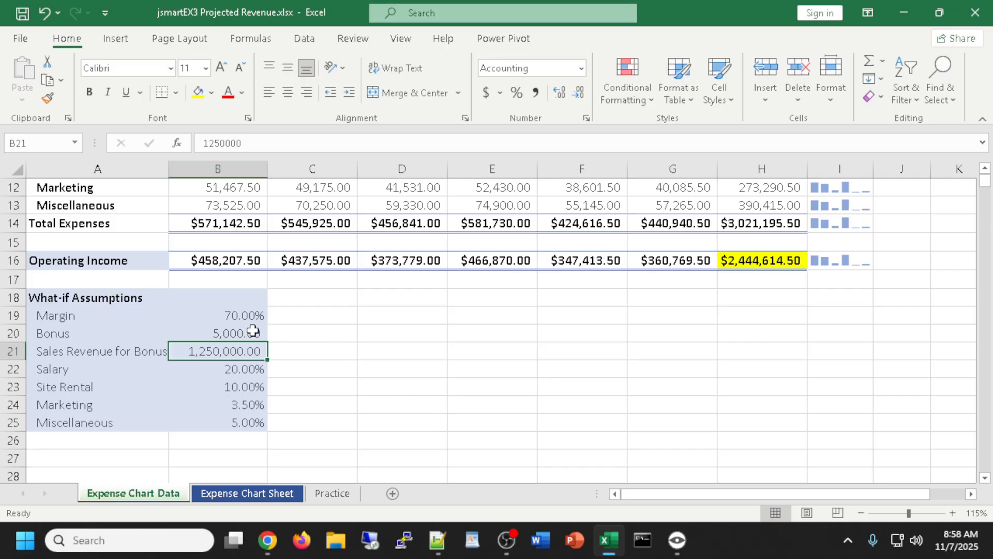
click(224, 317)
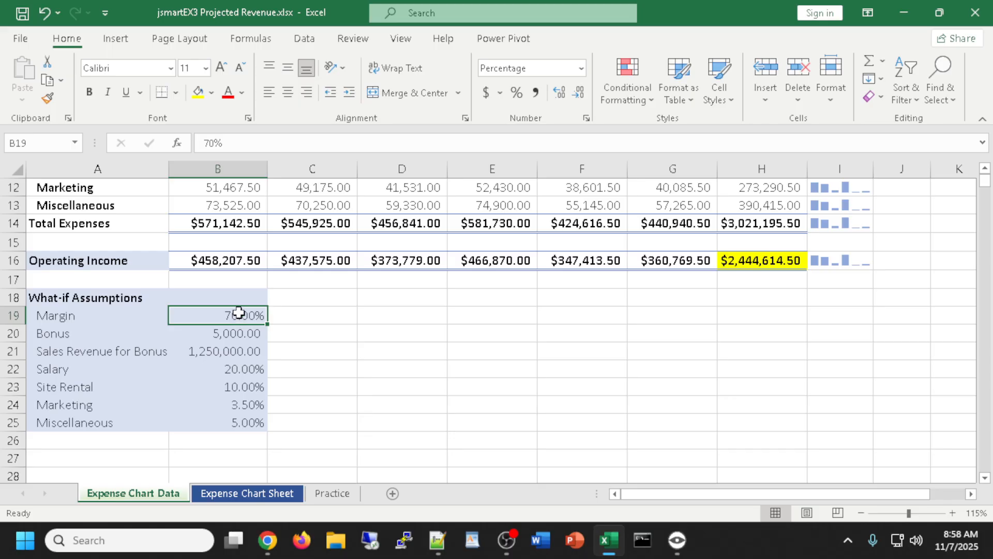
text(90)
key(Return)
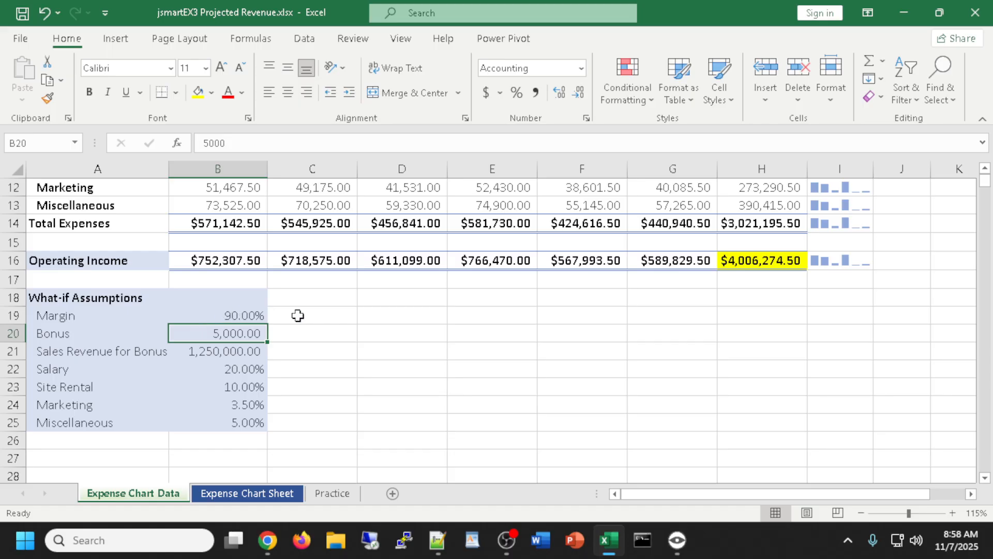
key(ctrl+z)
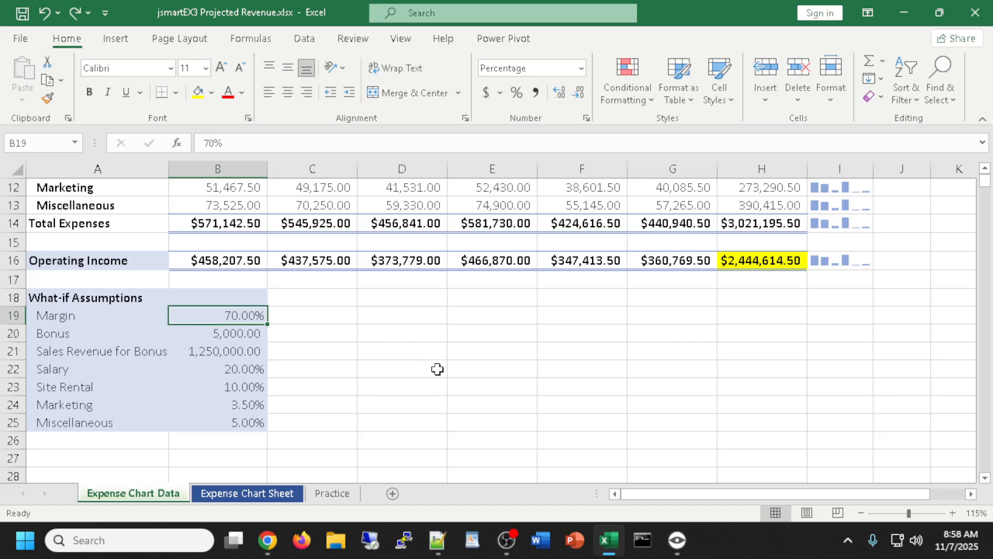
key(ctrl+z)
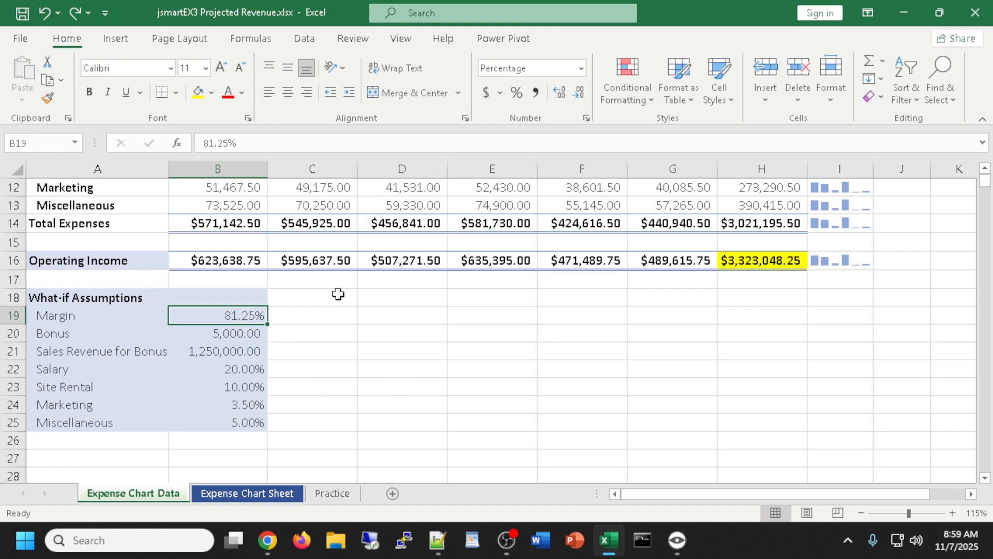
right_click(139, 495)
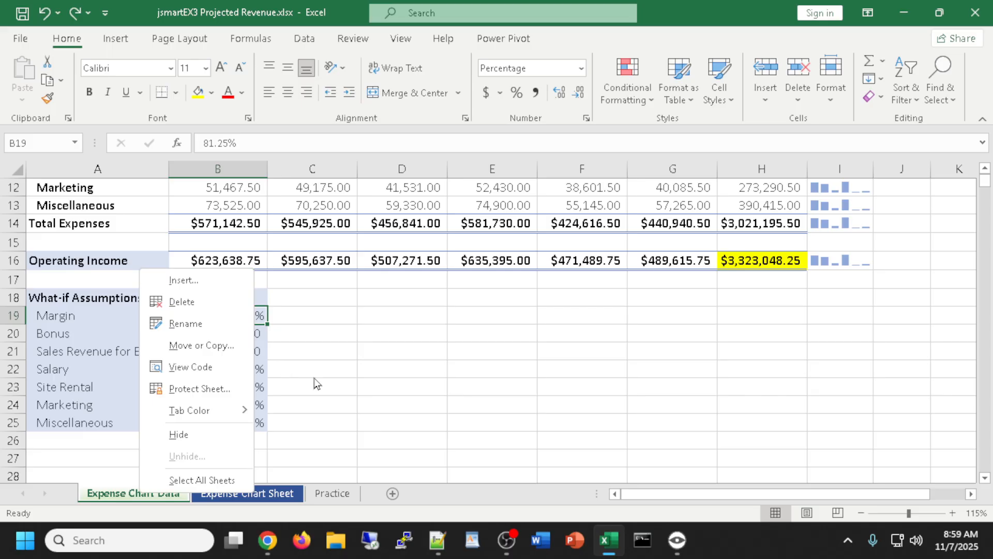
key(Escape)
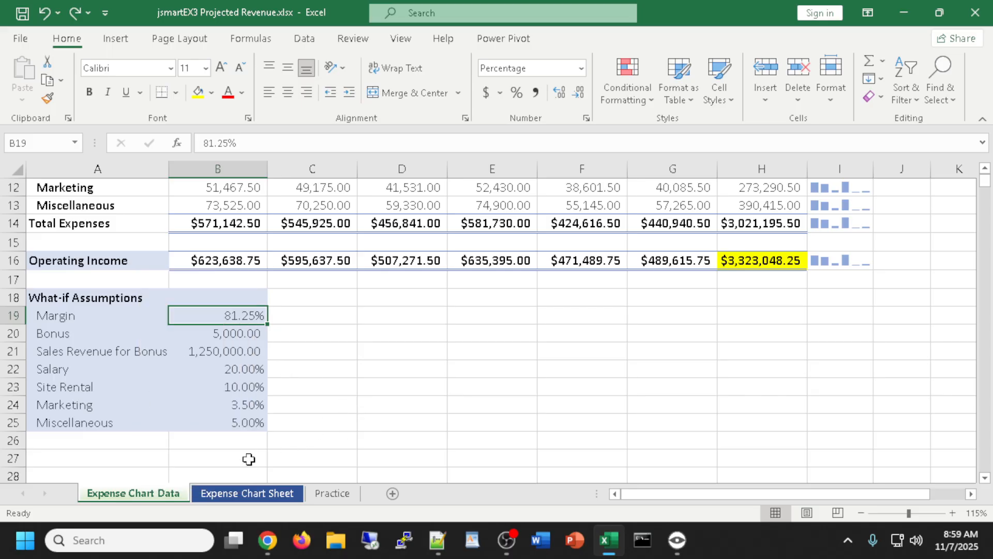
right_click(115, 497)
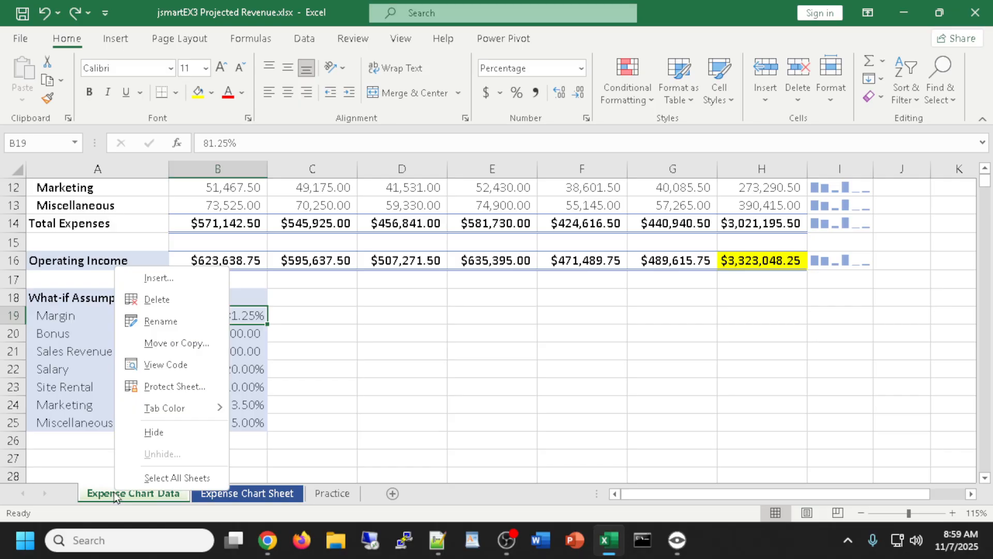
click(507, 368)
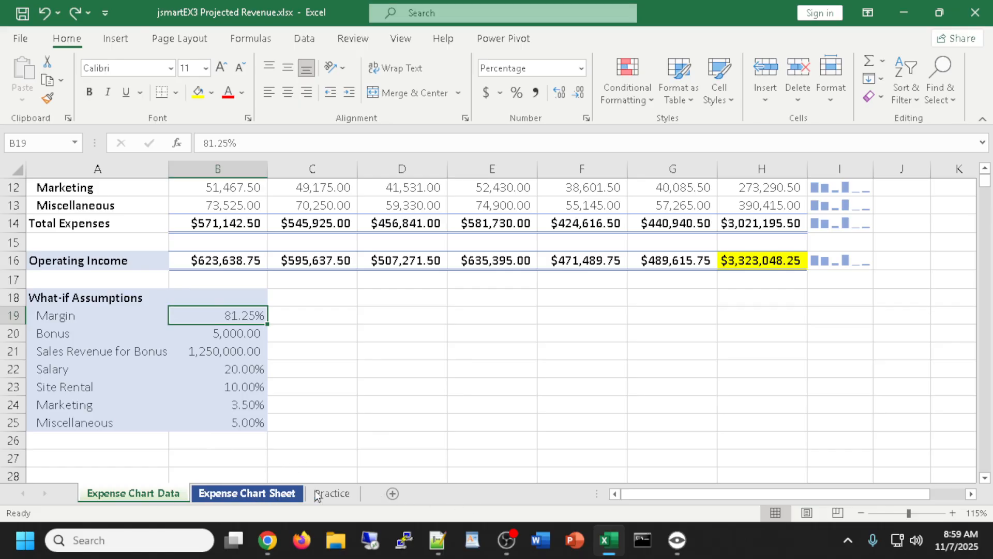
right_click(158, 496)
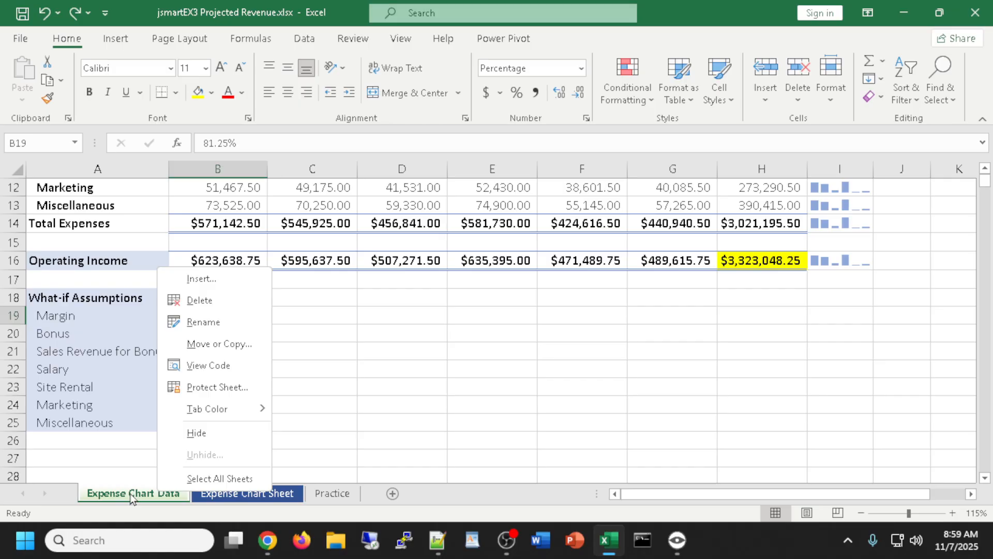
click(146, 486)
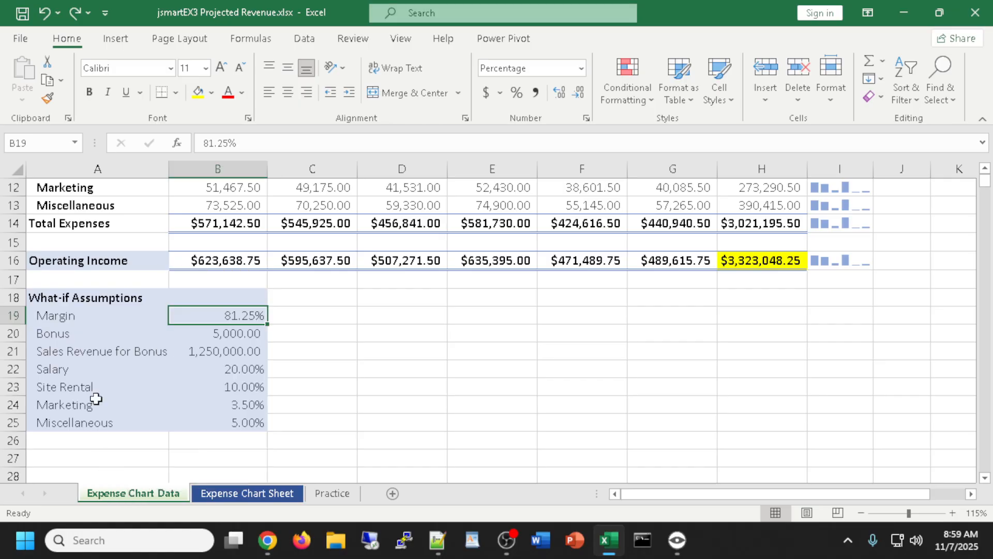
Select and copy the whole Expense Chart Data sheet with the financial projection
key(ctrl+a)
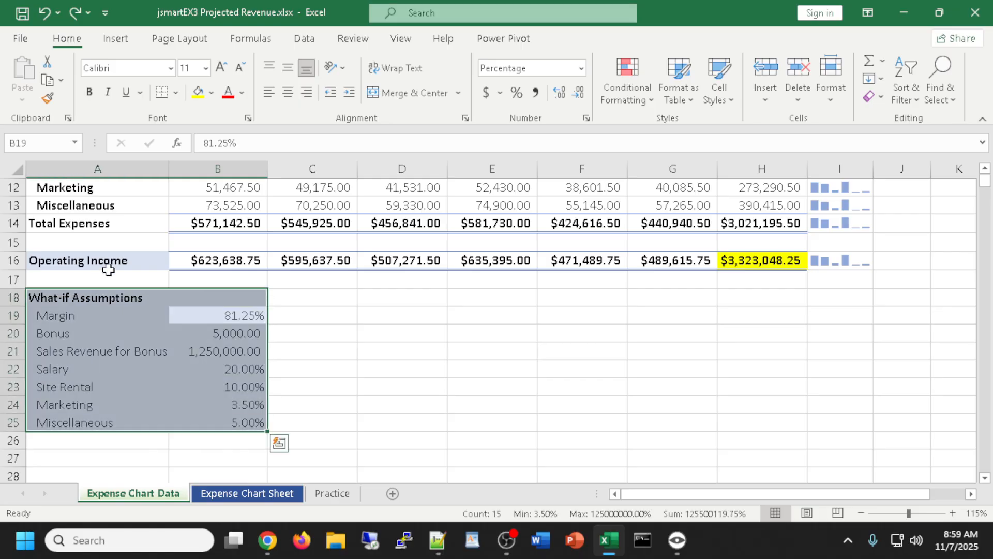
click(512, 351)
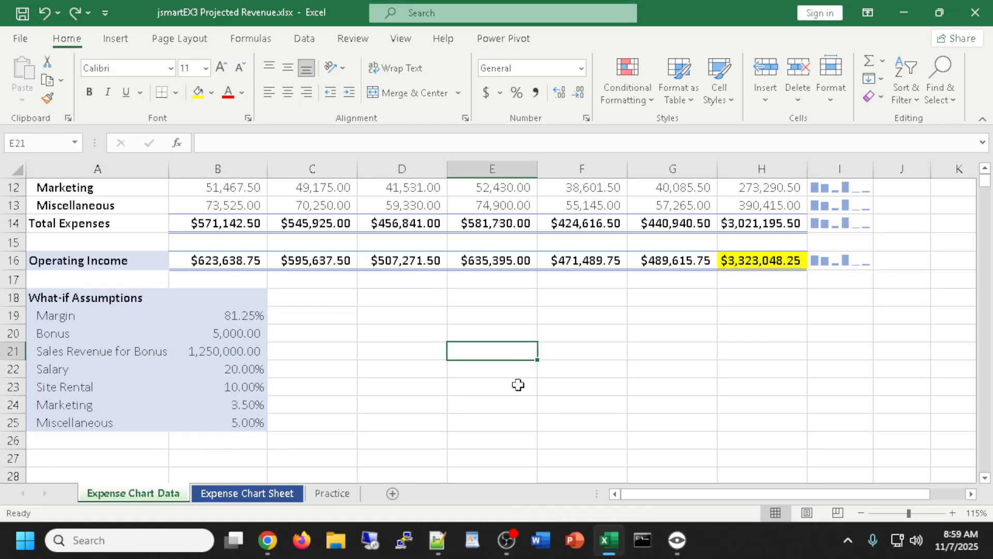
key(ctrl+a)
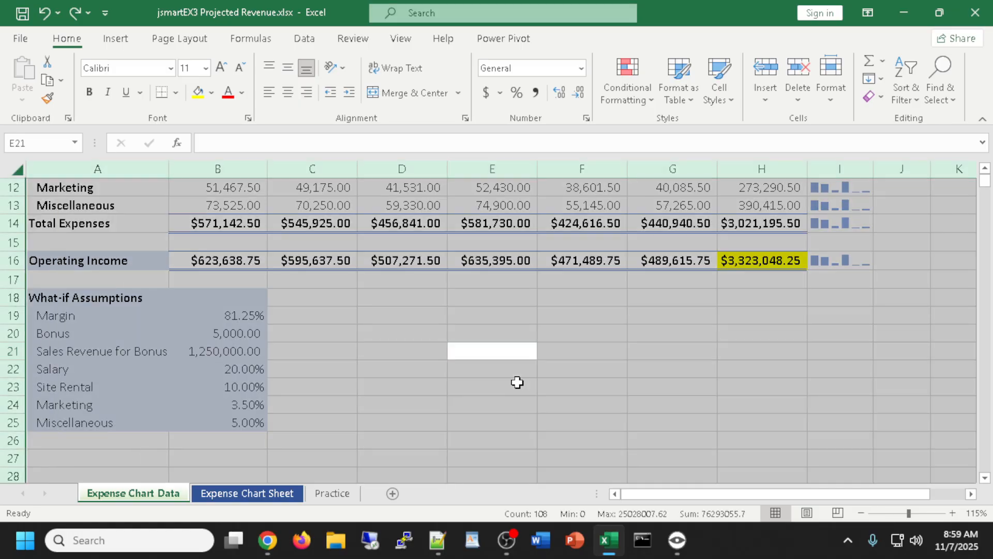
click(14, 167)
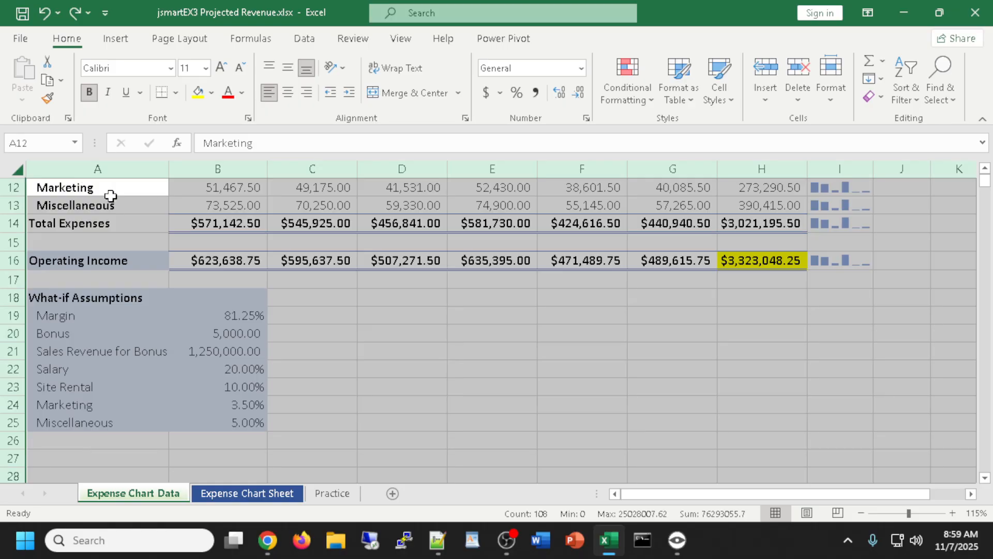
key(ctrl+c)
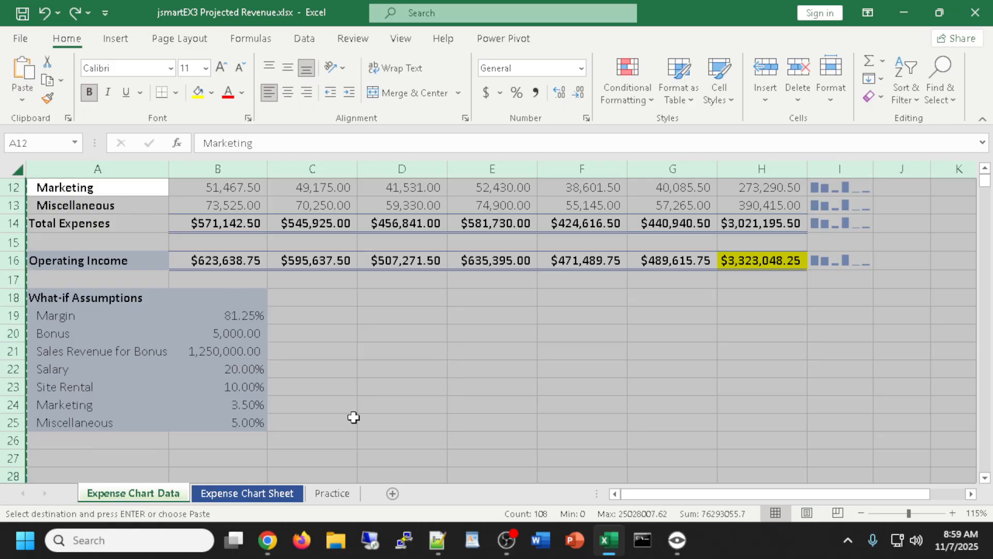
Paste the copied projection into a new blank Sheet1 at A1
click(393, 493)
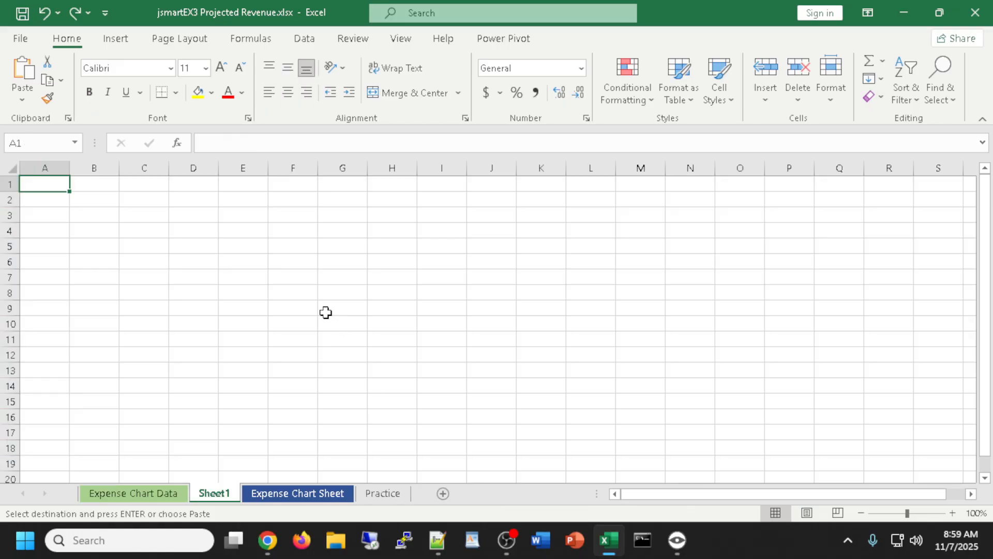
key(ctrl+v)
key(ctrl)
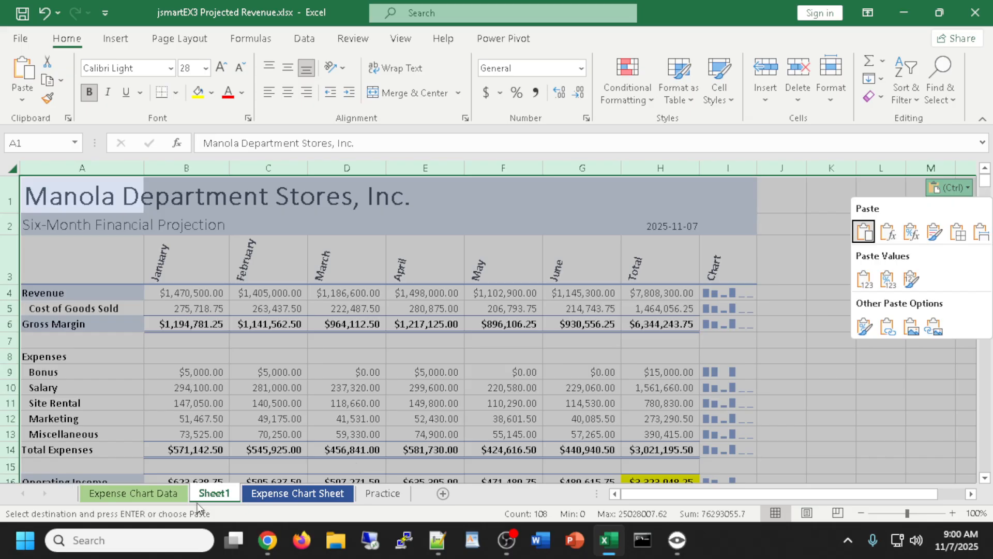
click(209, 498)
double_click(212, 495)
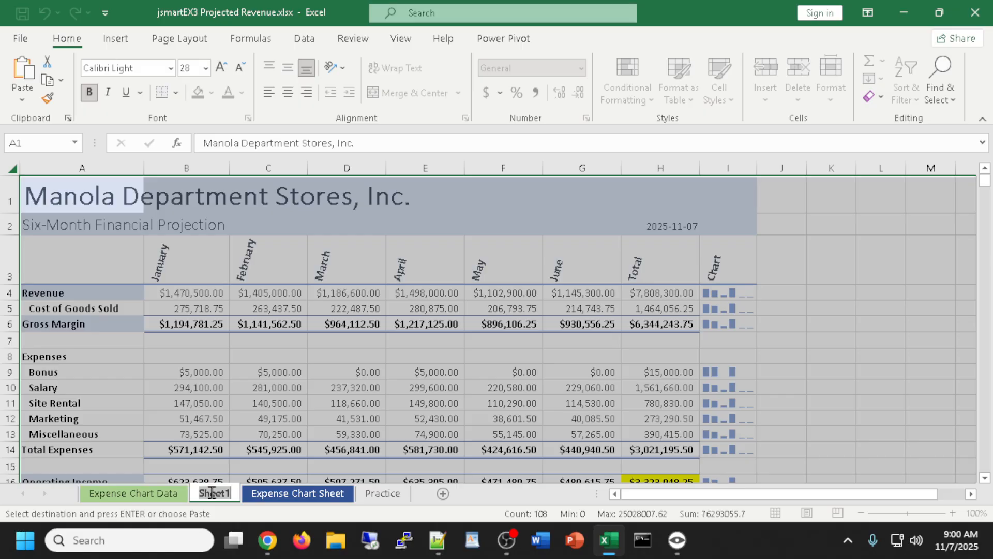
Rename Sheet1 to 'What-if' and scroll down to the operating income total in H16
text(What-if)
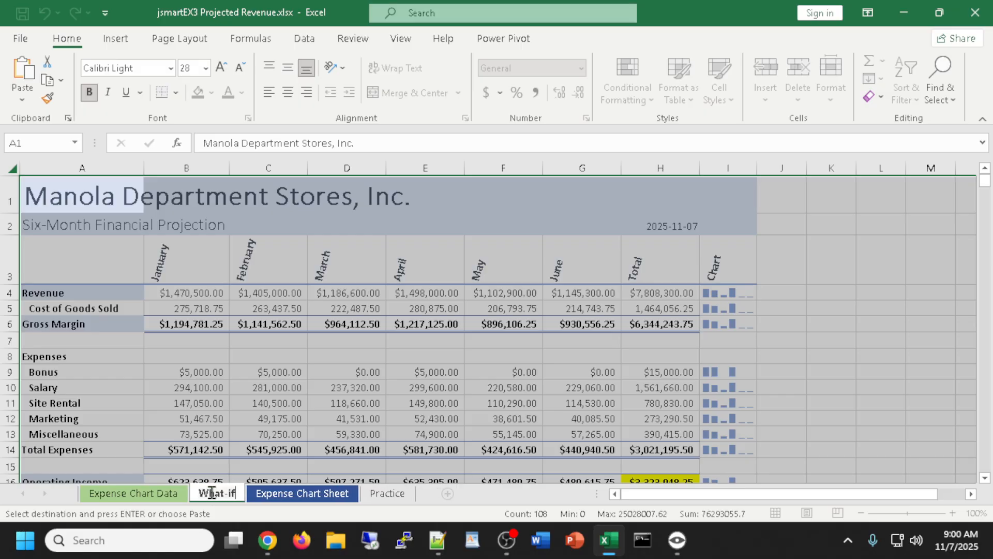
key(Return)
click(851, 305)
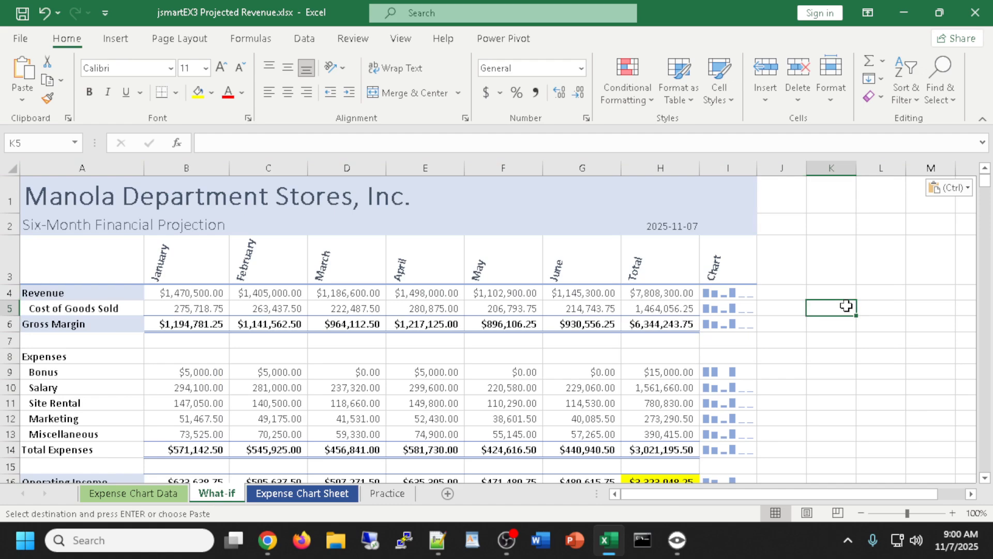
scroll(851, 305, down, 1)
scroll(851, 306, down, 1)
click(654, 326)
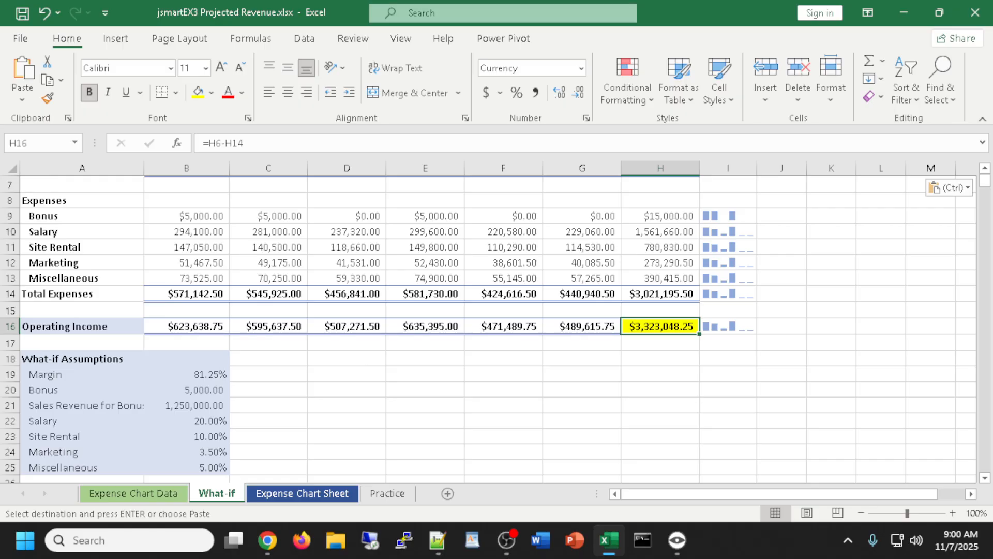
key(alt+Tab)
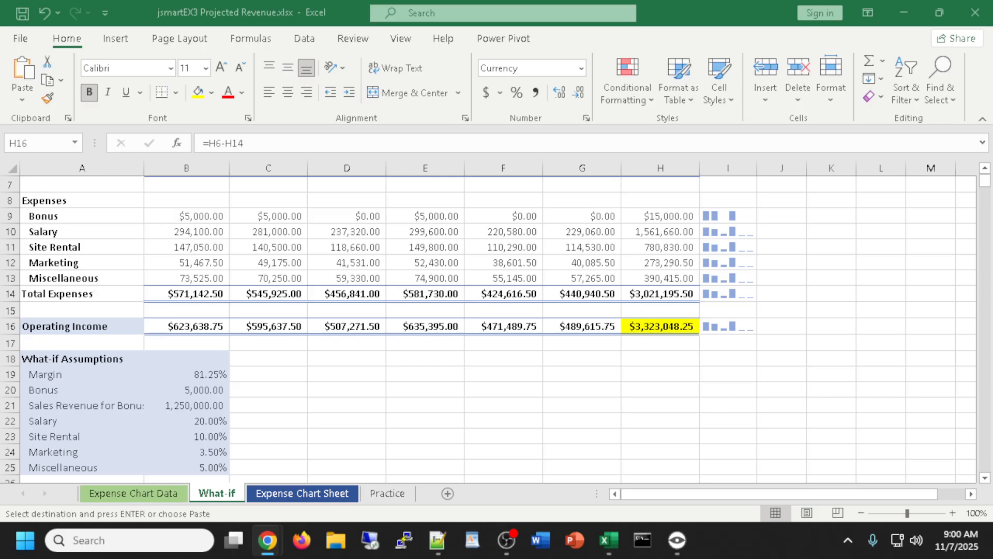
click(207, 436)
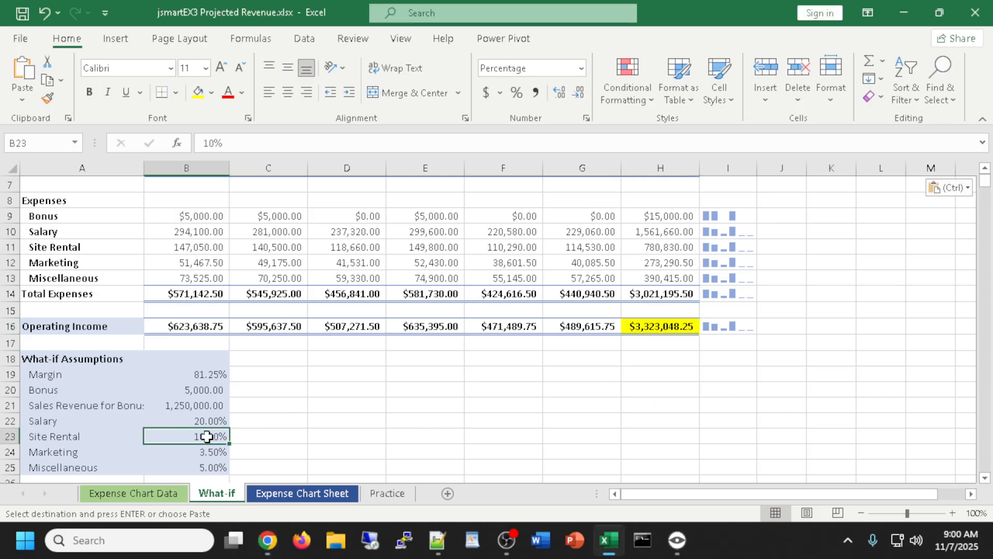
click(643, 328)
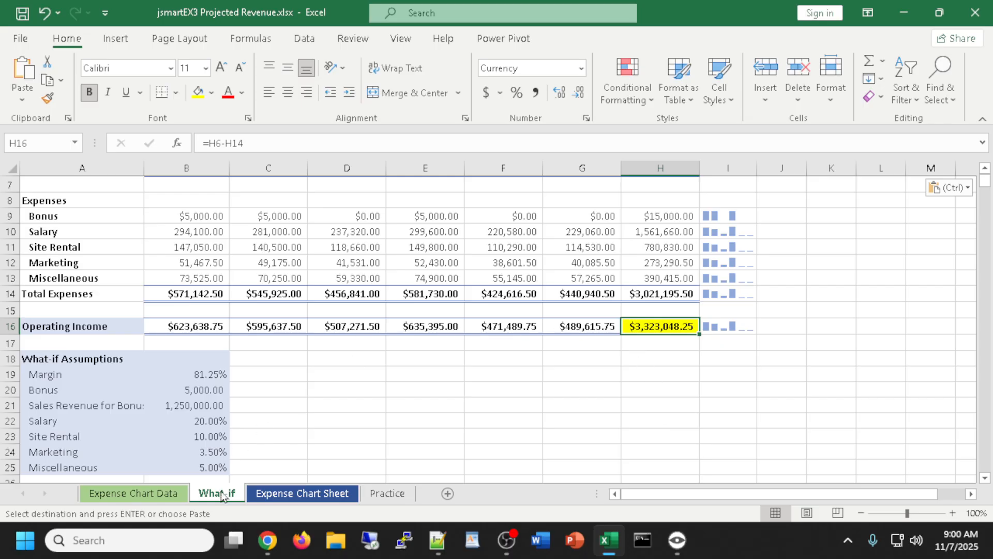
click(131, 494)
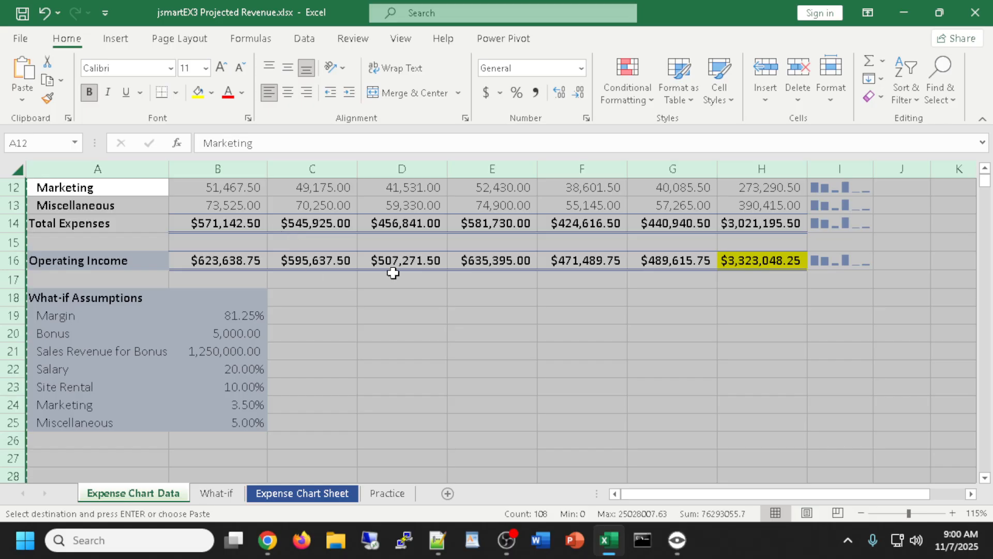
click(216, 494)
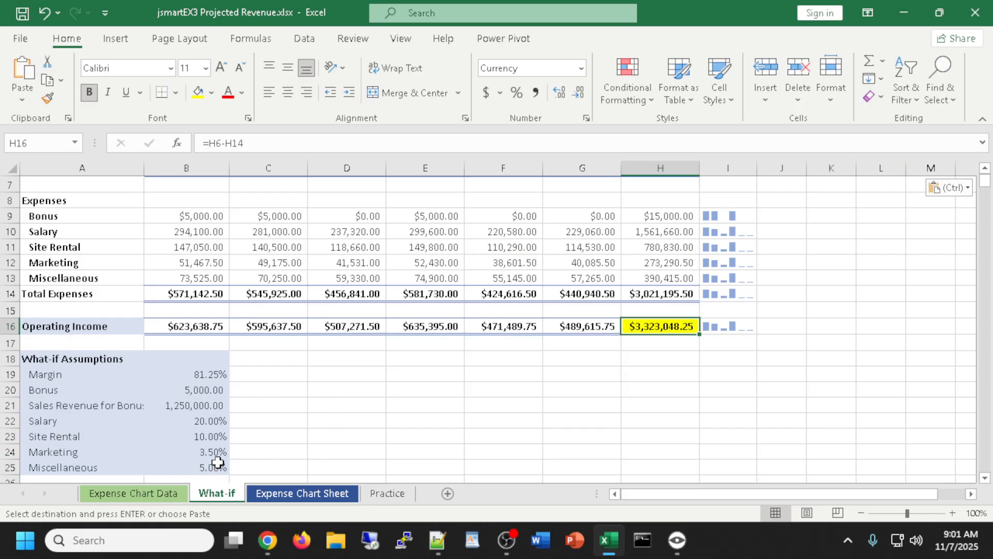
click(212, 437)
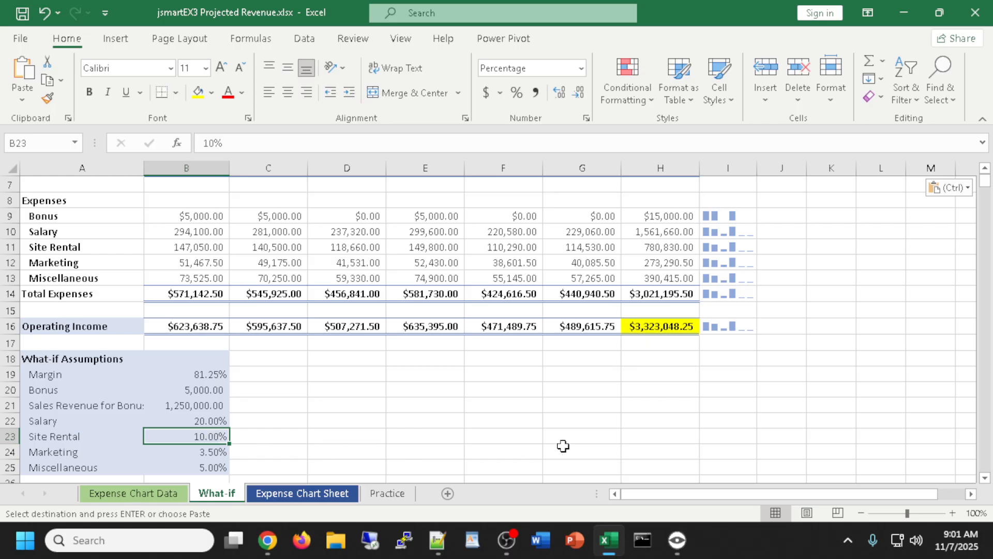
Change Site Rental in B23 to 8%, then 7%, lifting operating income to $3,557,297.25
text(8)
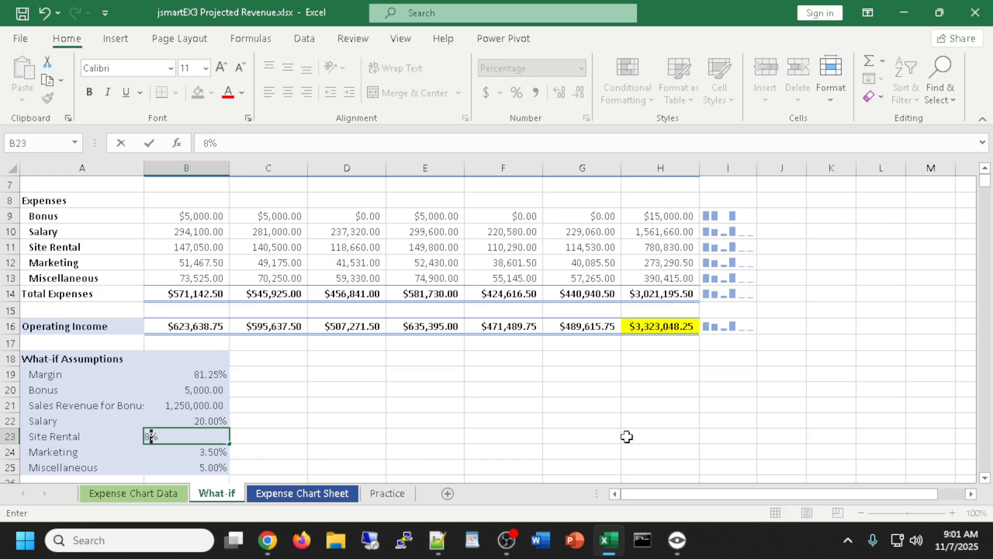
key(Return)
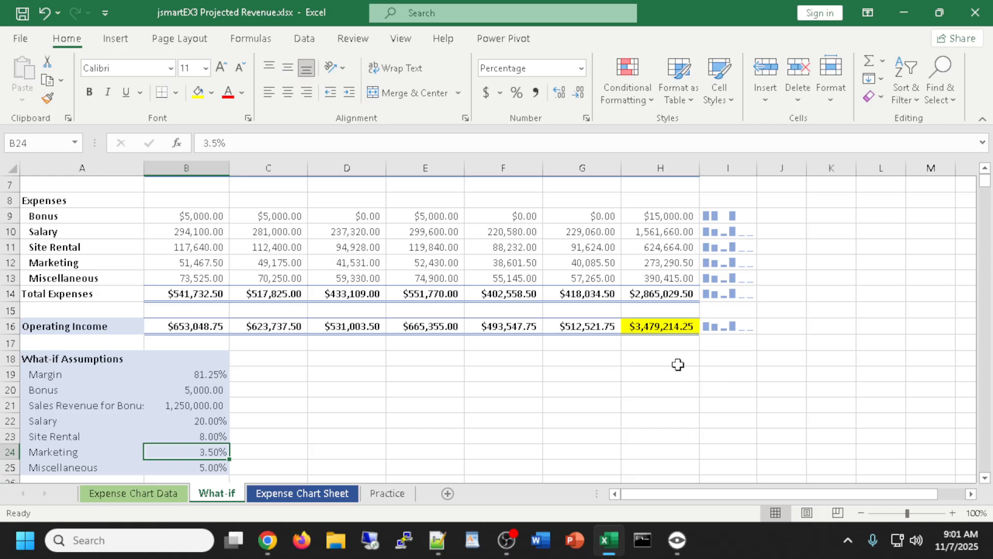
click(217, 440)
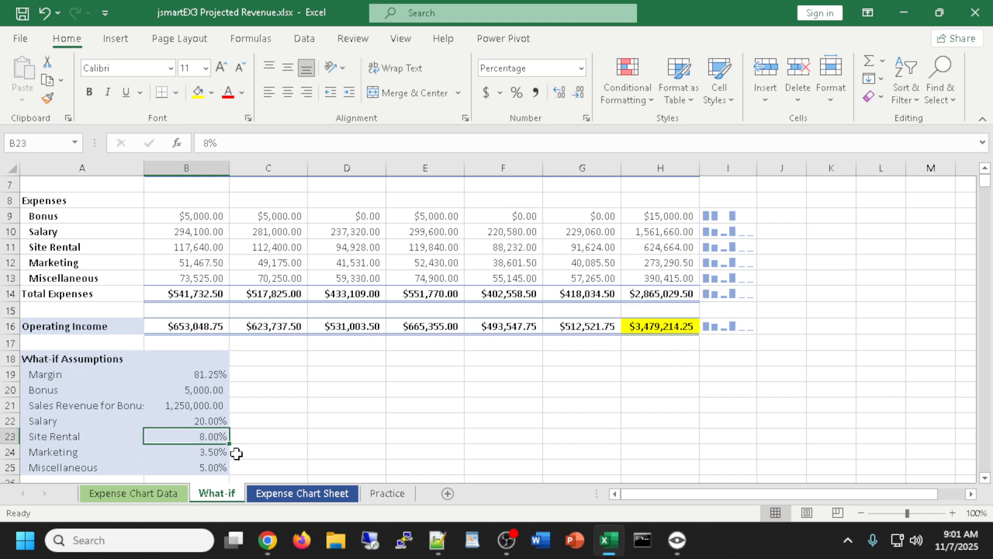
text(7)
key(Return)
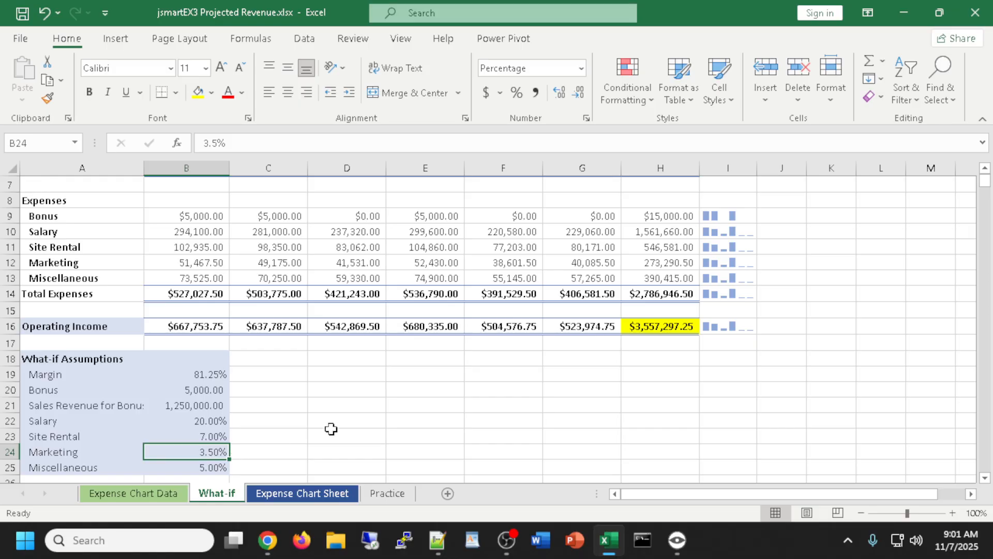
click(203, 434)
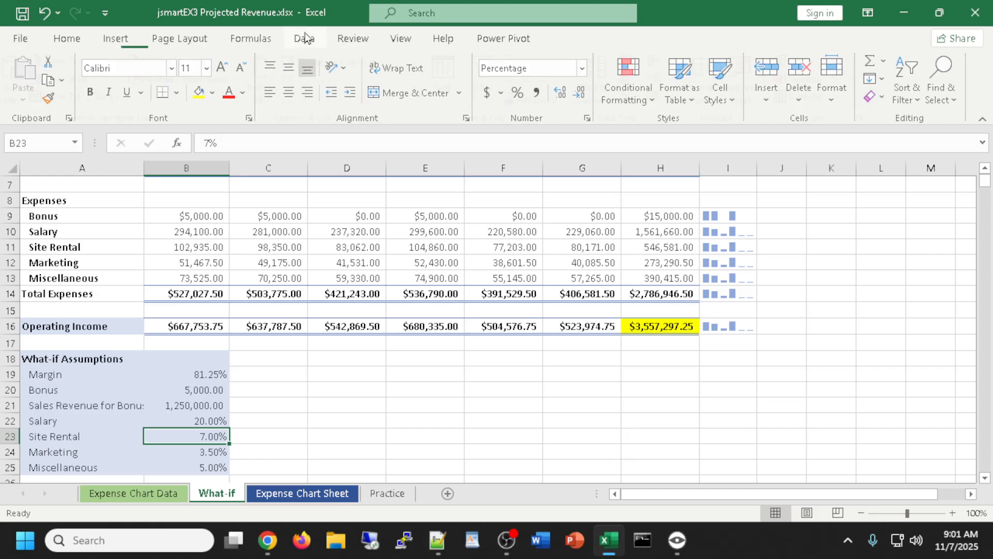
Goal-seek H16 to 3,500,000 by changing Site Rental in B23, accepting the 7.73% result
click(305, 39)
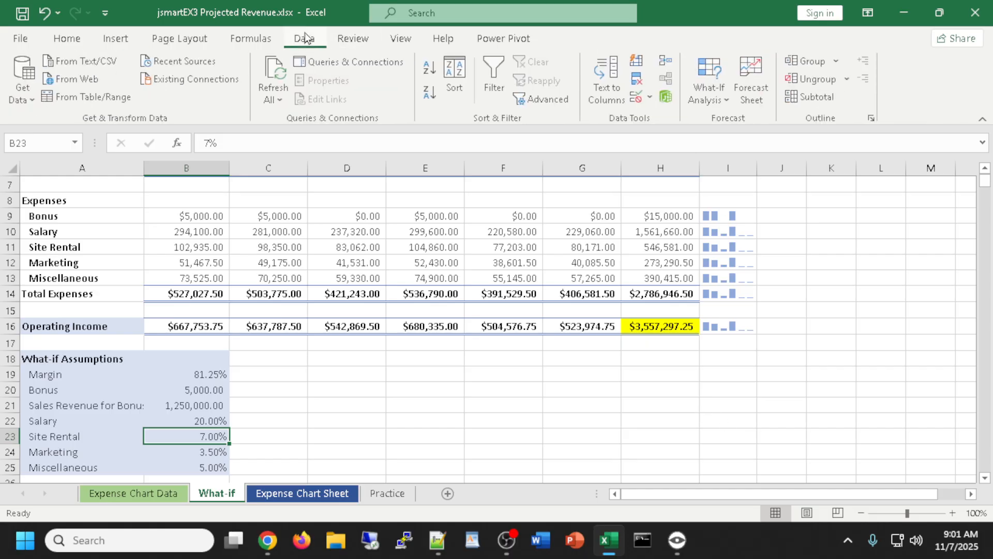
click(719, 93)
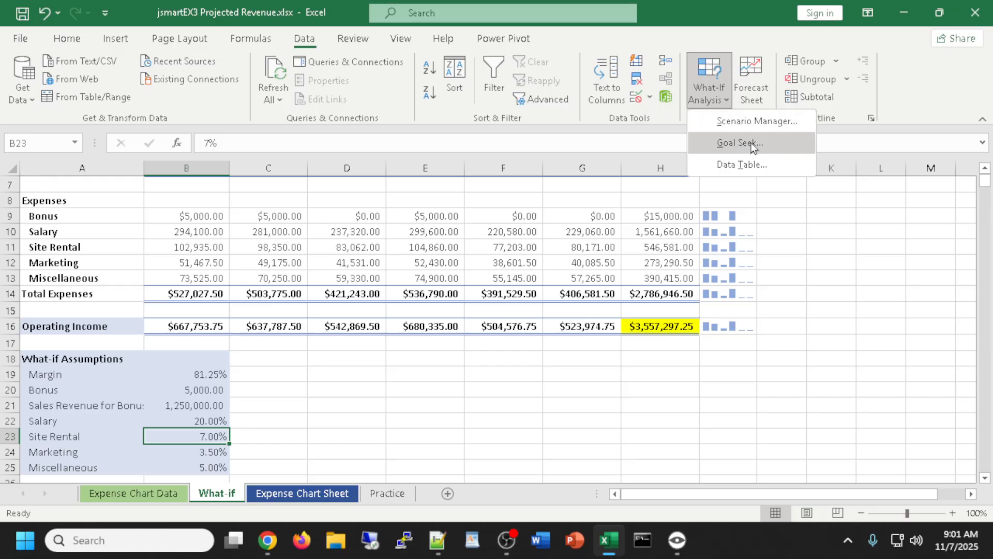
click(309, 41)
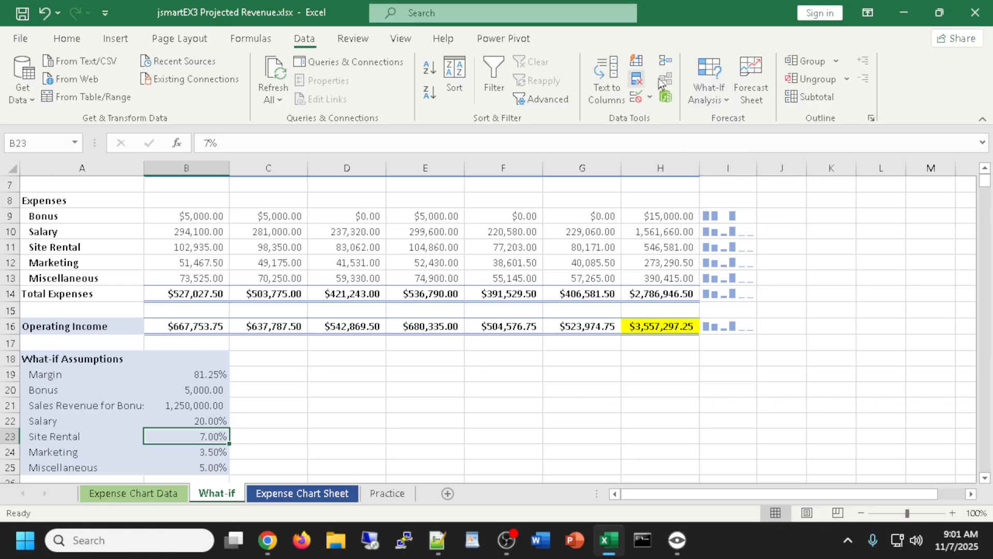
click(705, 82)
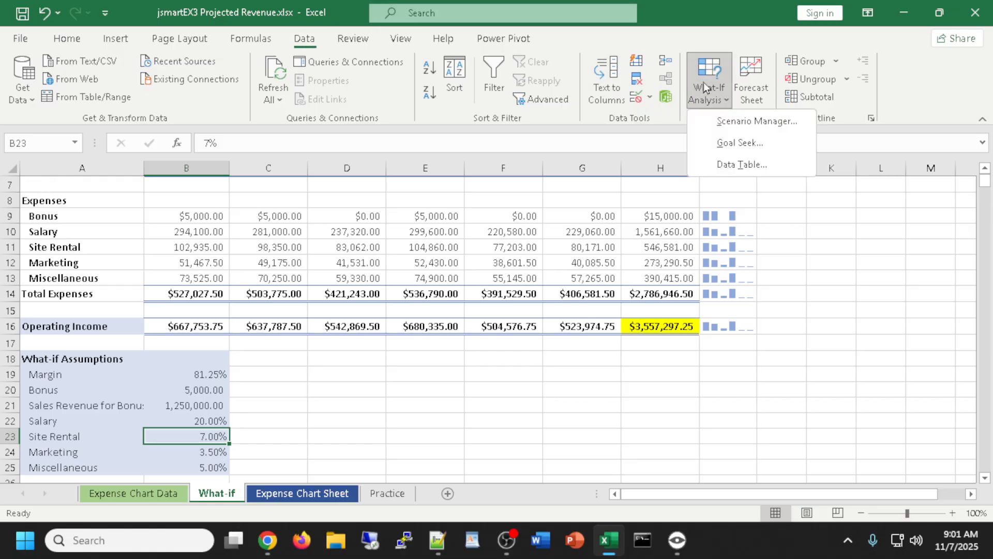
click(733, 143)
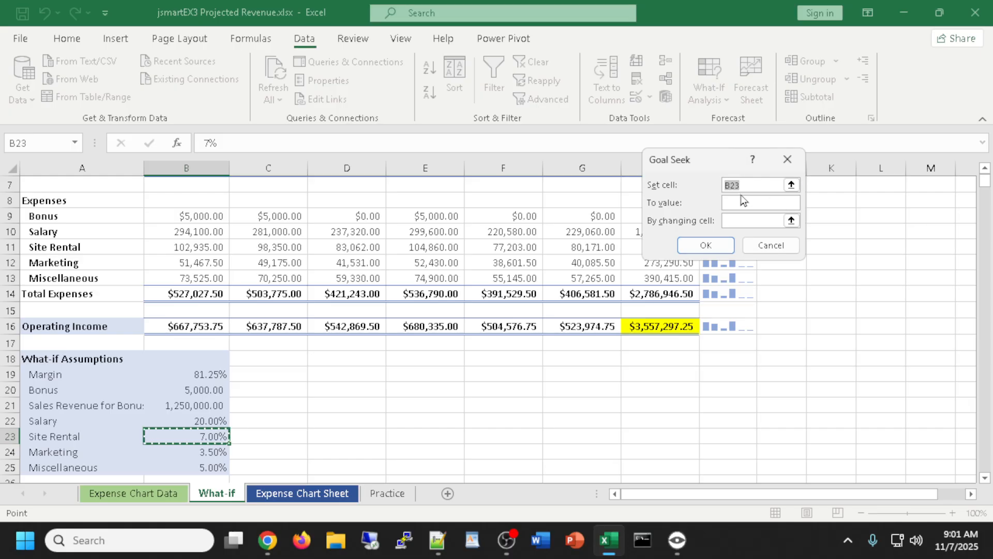
click(661, 326)
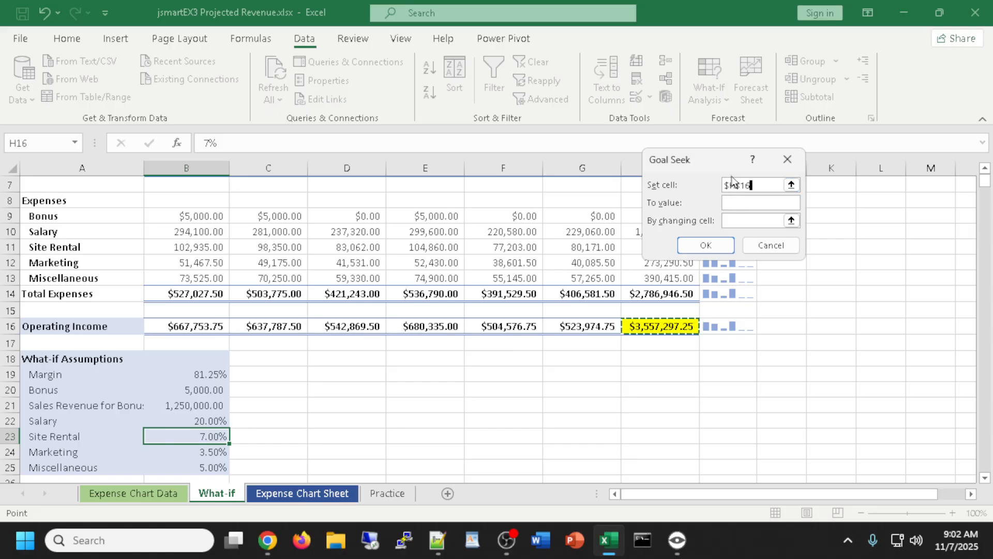
click(743, 204)
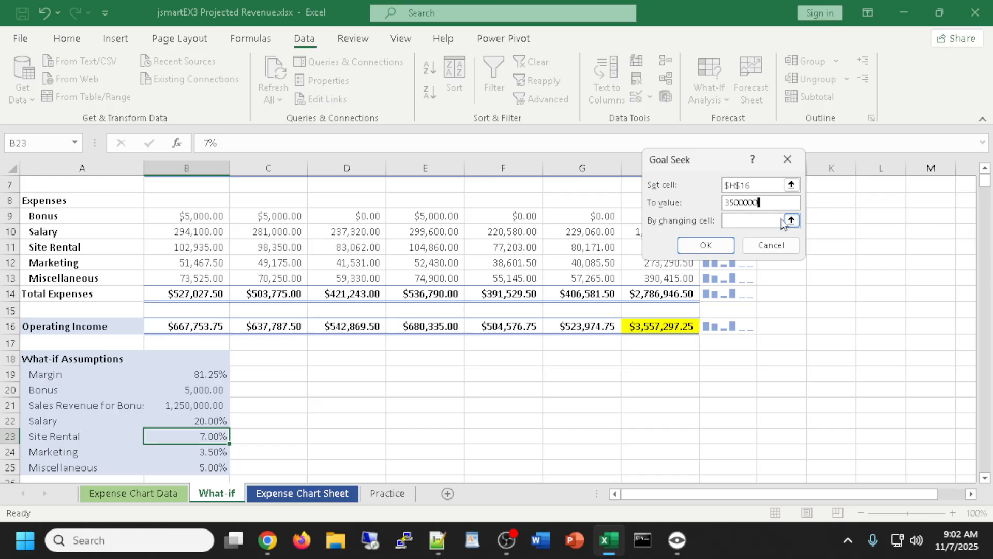
click(740, 222)
click(190, 437)
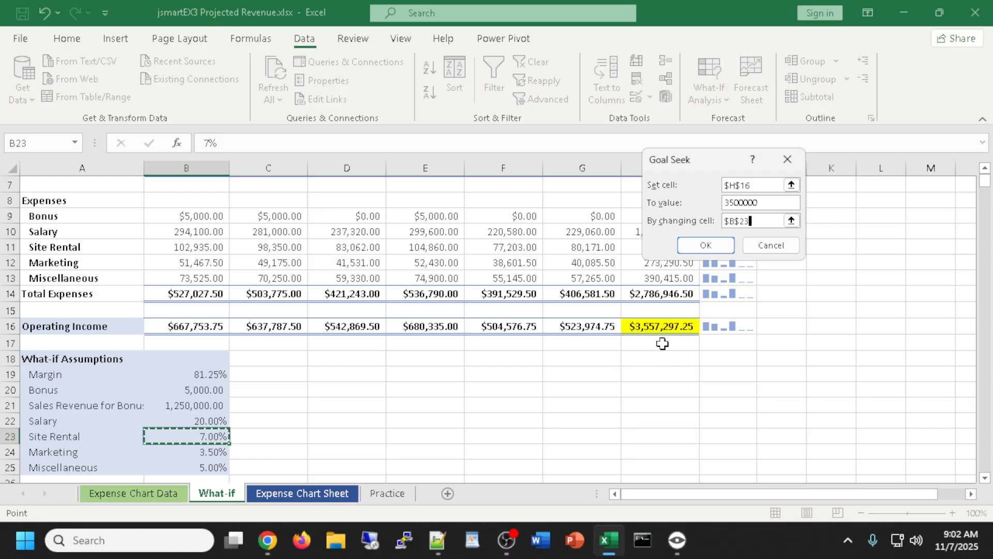
click(717, 251)
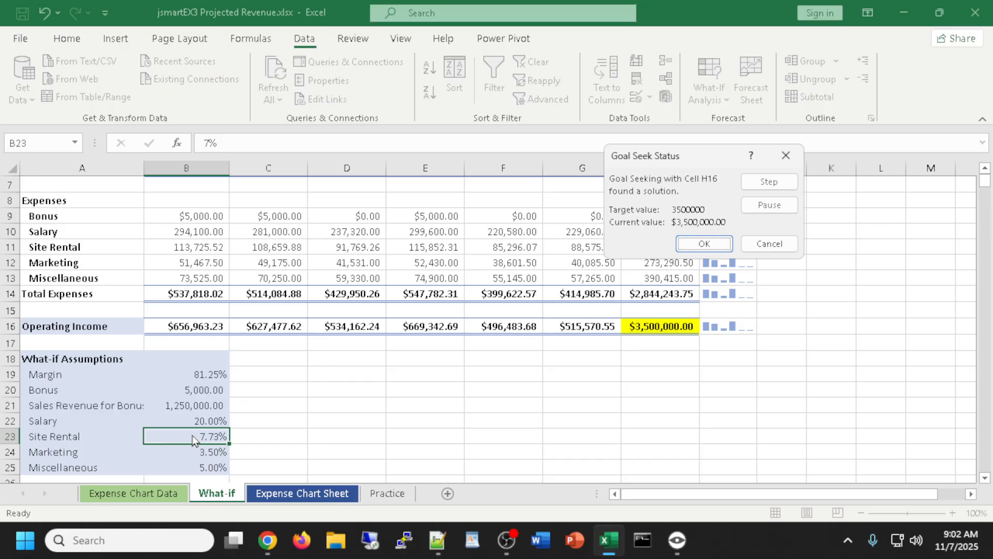
click(706, 245)
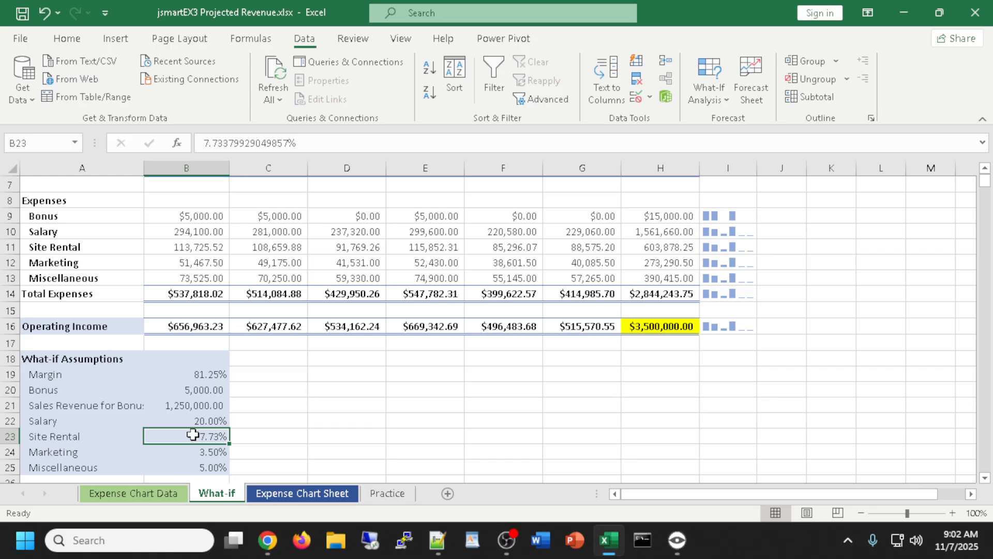
click(65, 39)
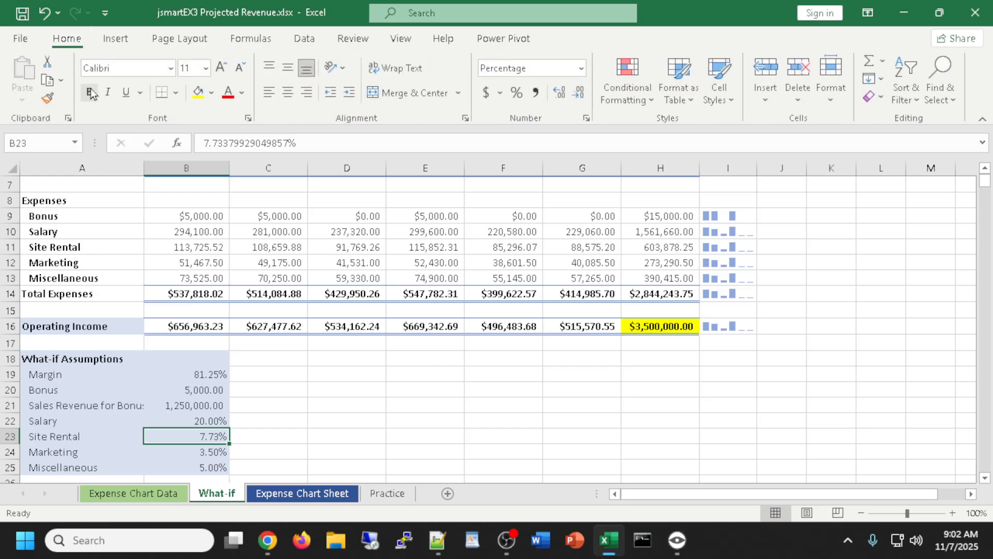
Try and undo decimal changes on B23, then reset Site Rental to 10%
click(554, 97)
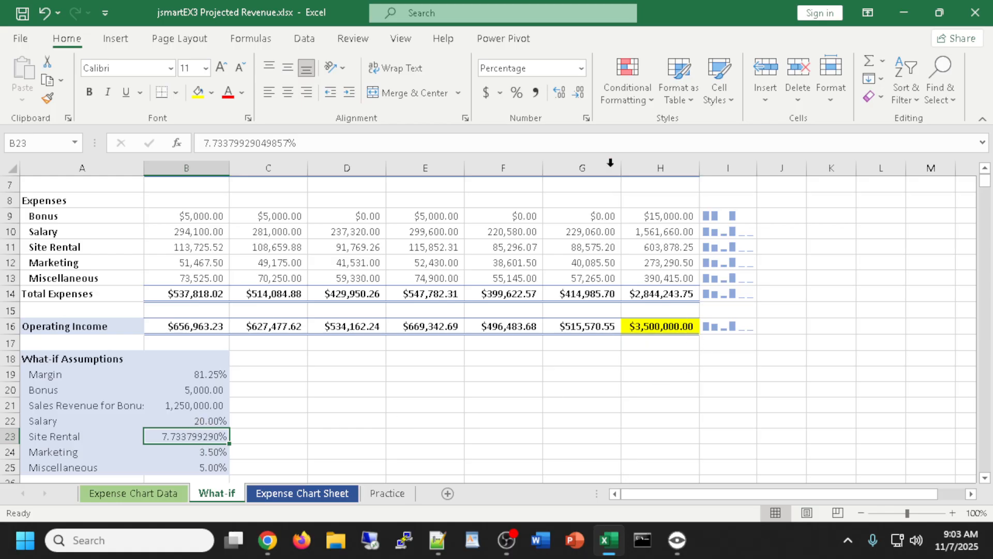
click(578, 93)
click(579, 93)
click(579, 93)
click(578, 93)
key(ctrl+z)
key(ctrl+z)
text(10%)
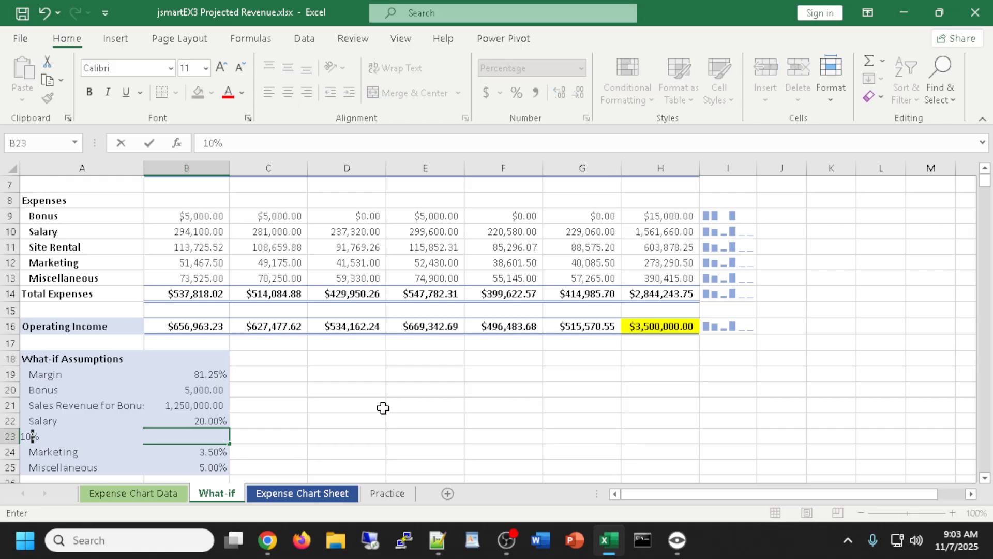
key(Return)
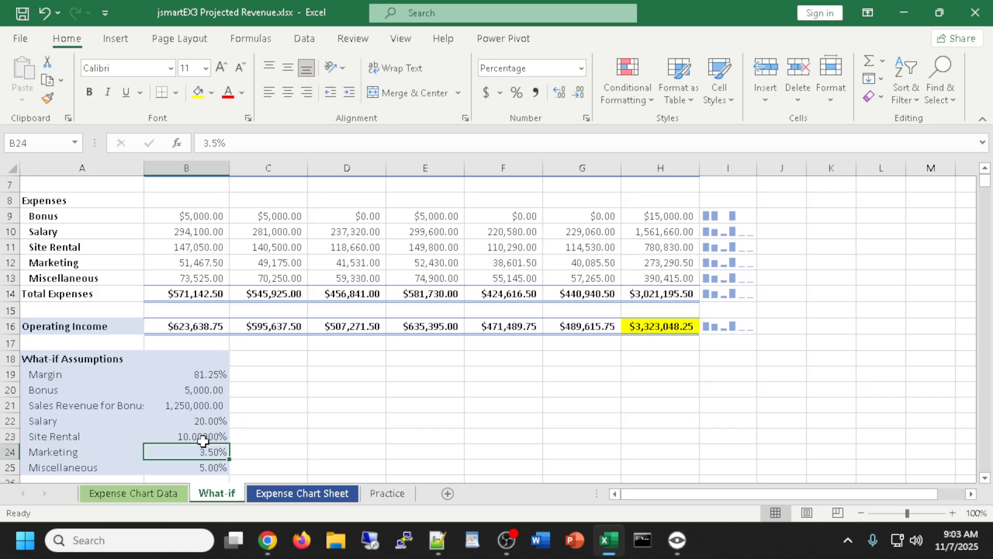
click(317, 40)
click(710, 78)
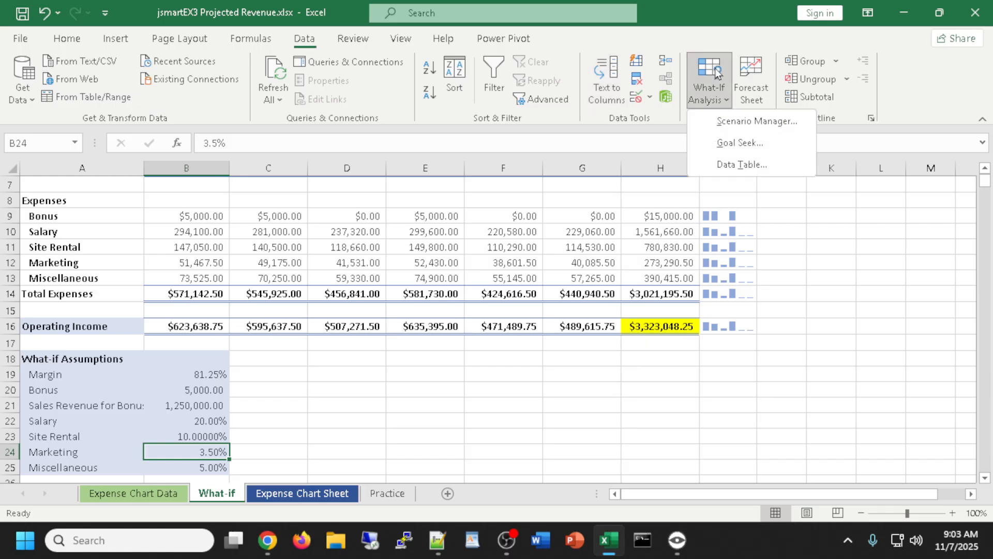
click(726, 142)
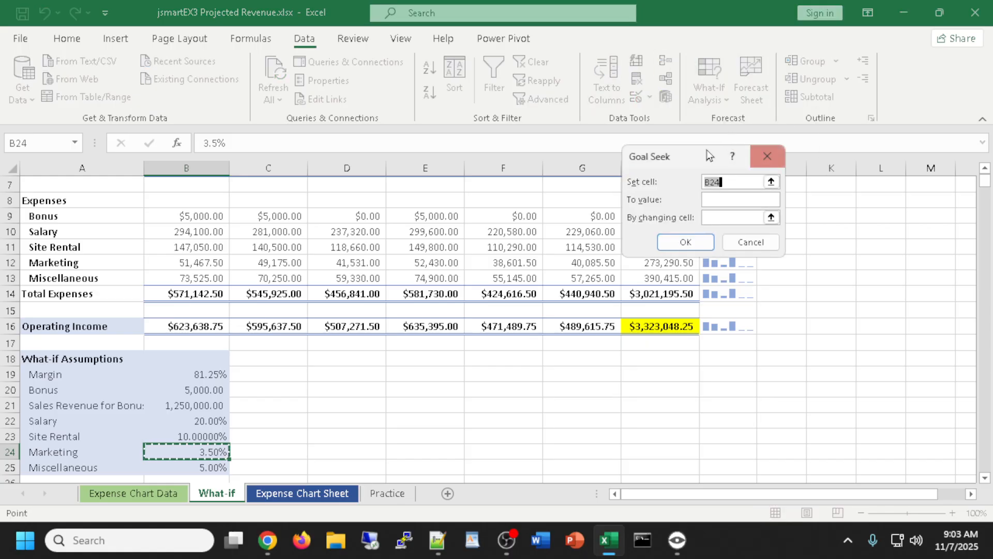
click(651, 327)
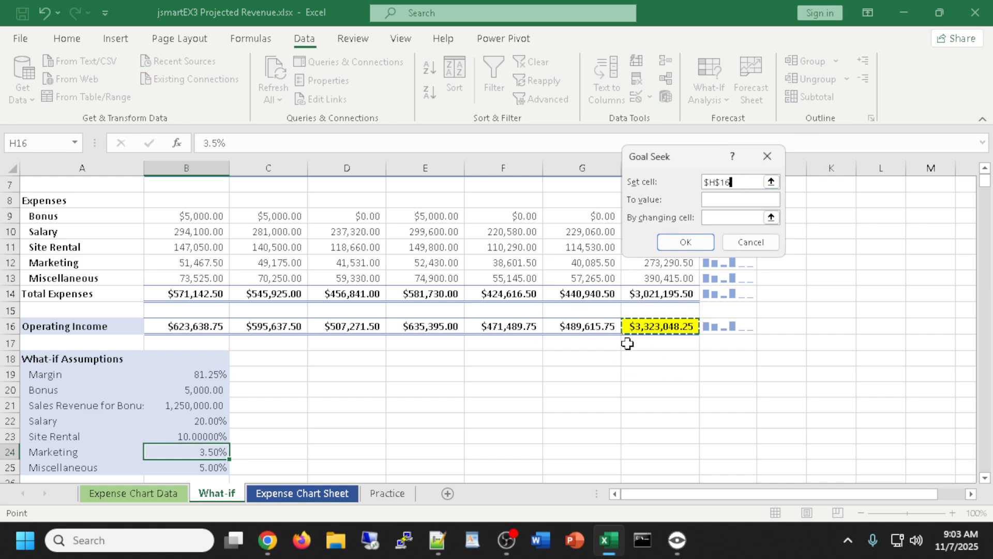
click(724, 200)
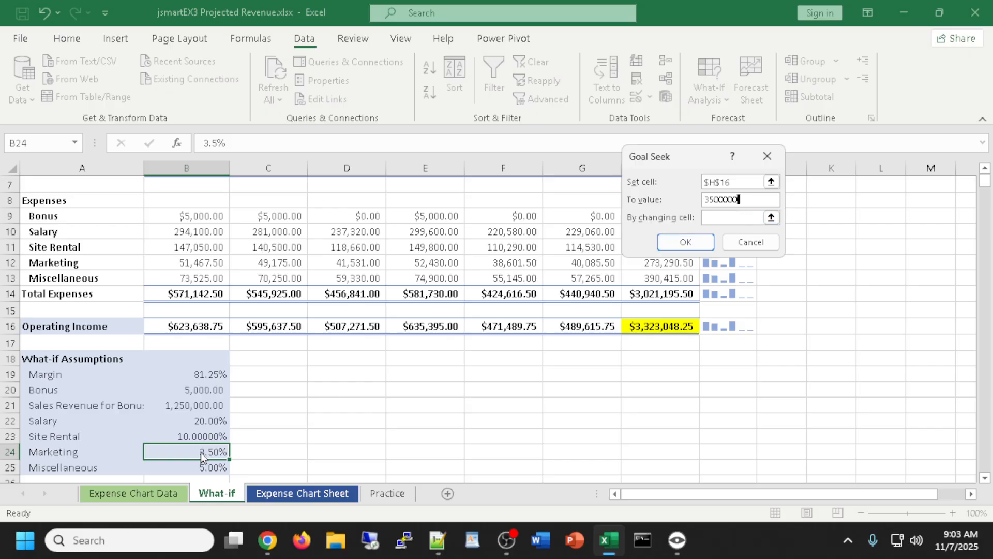
click(733, 217)
click(192, 452)
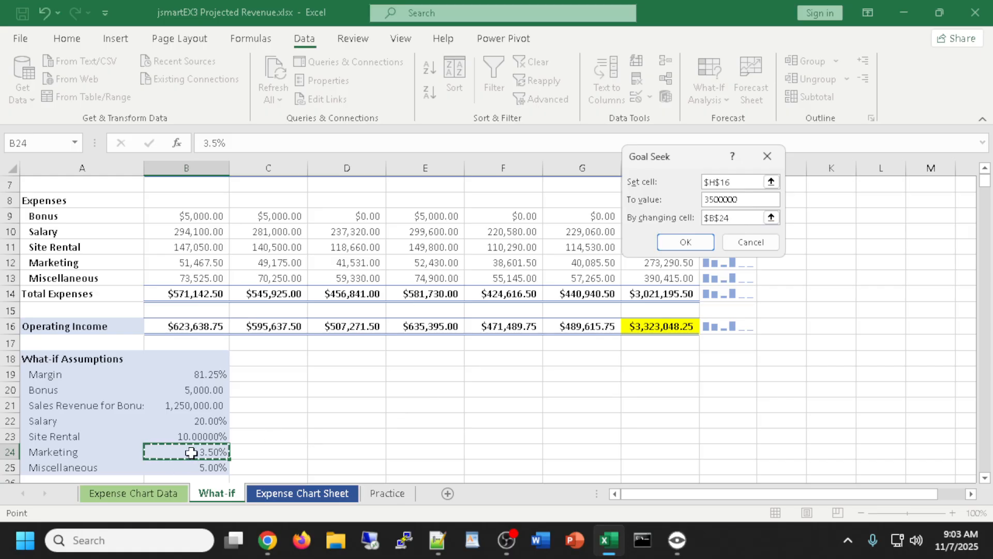
click(685, 241)
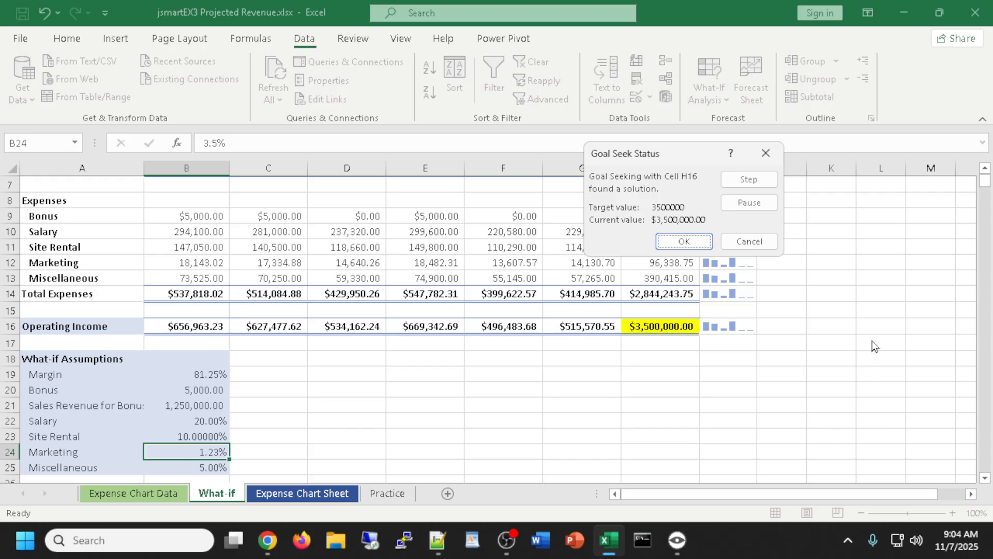
click(750, 241)
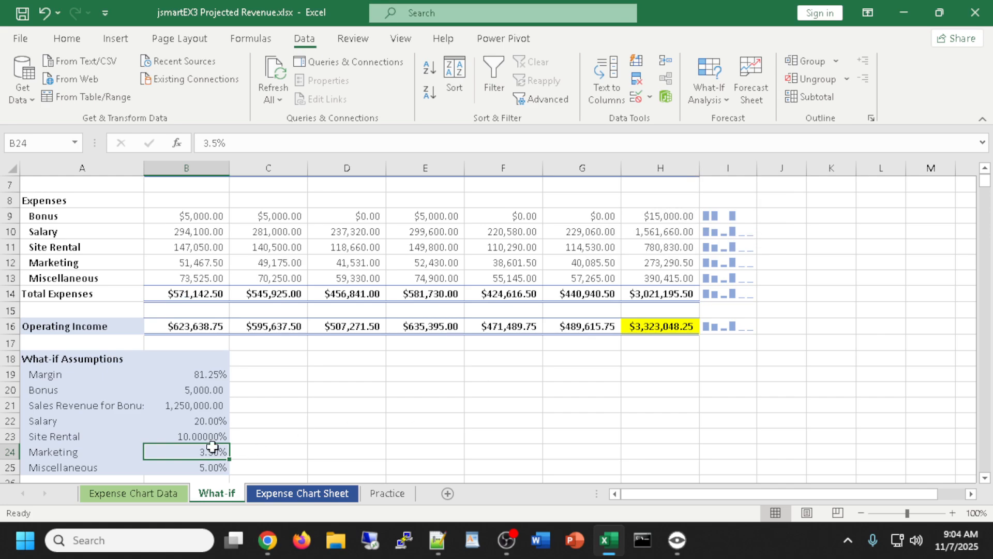
Goal-seek H16 to 3,500,000 by varying the Site Rental rate in B23 and keep the result
click(705, 84)
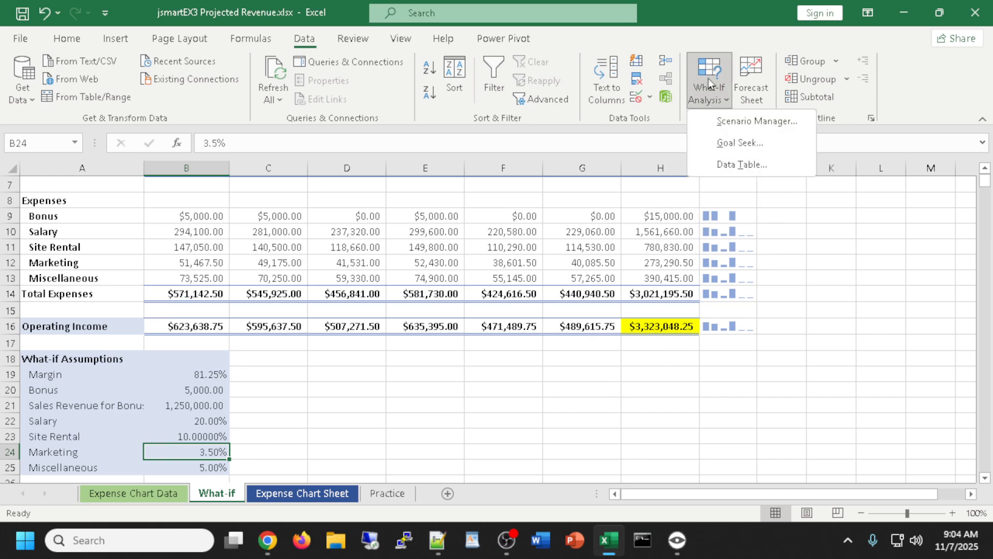
click(731, 142)
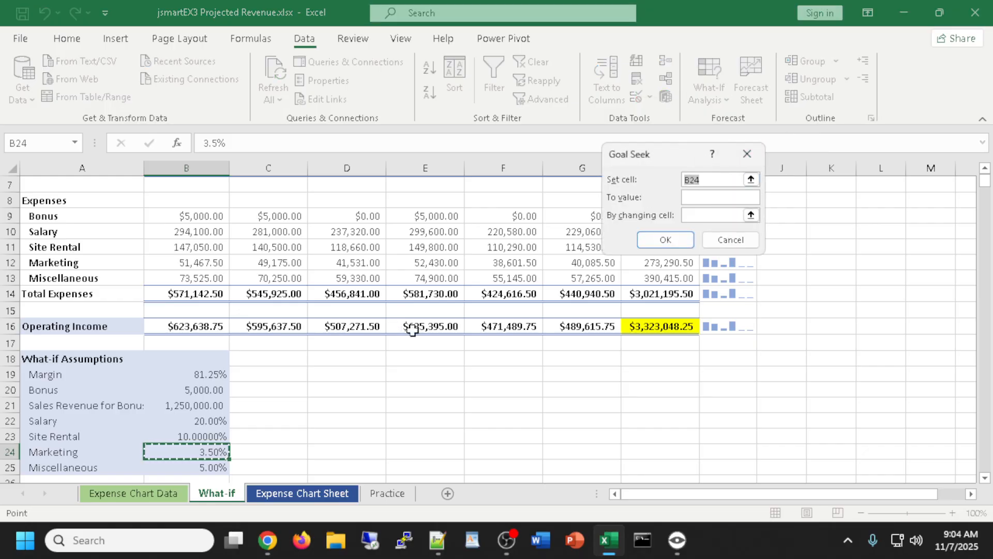
click(647, 325)
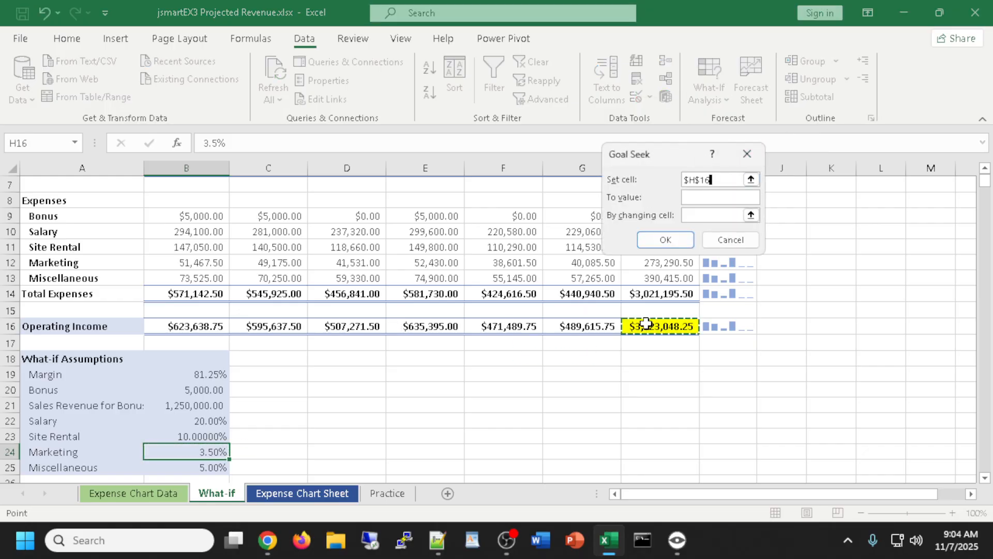
click(727, 197)
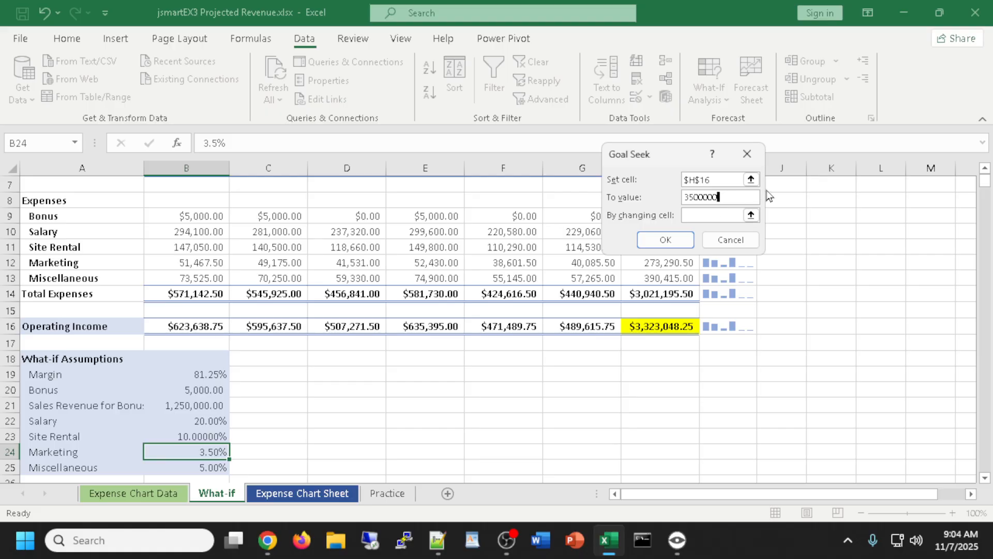
click(696, 212)
click(208, 437)
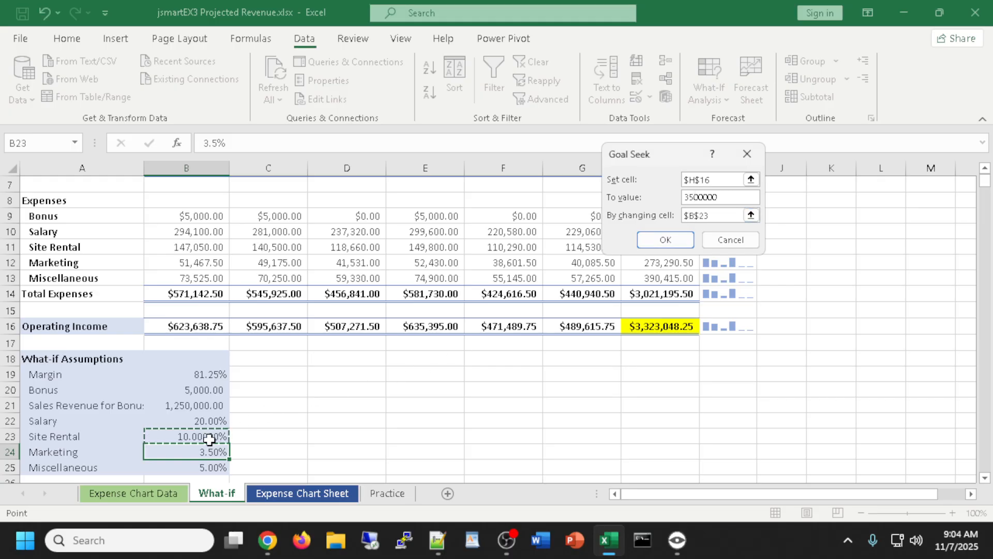
click(648, 241)
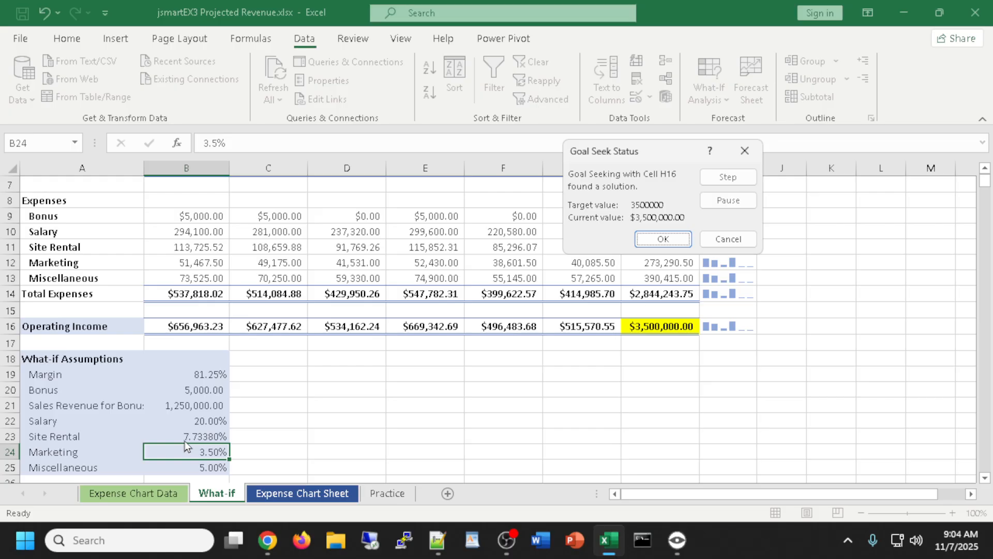
click(657, 240)
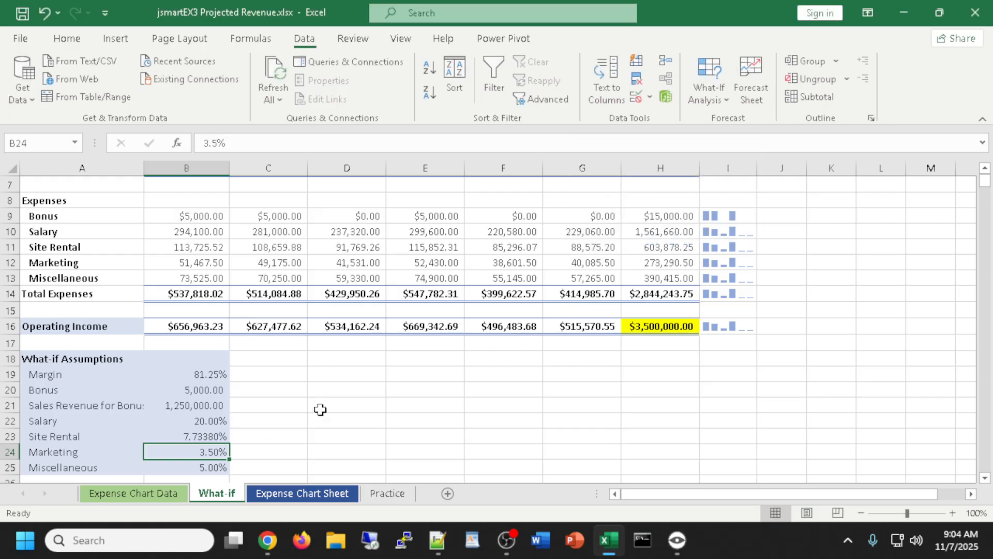
Reduce the decimal places shown for the solved Site Rental rate in B23
click(215, 434)
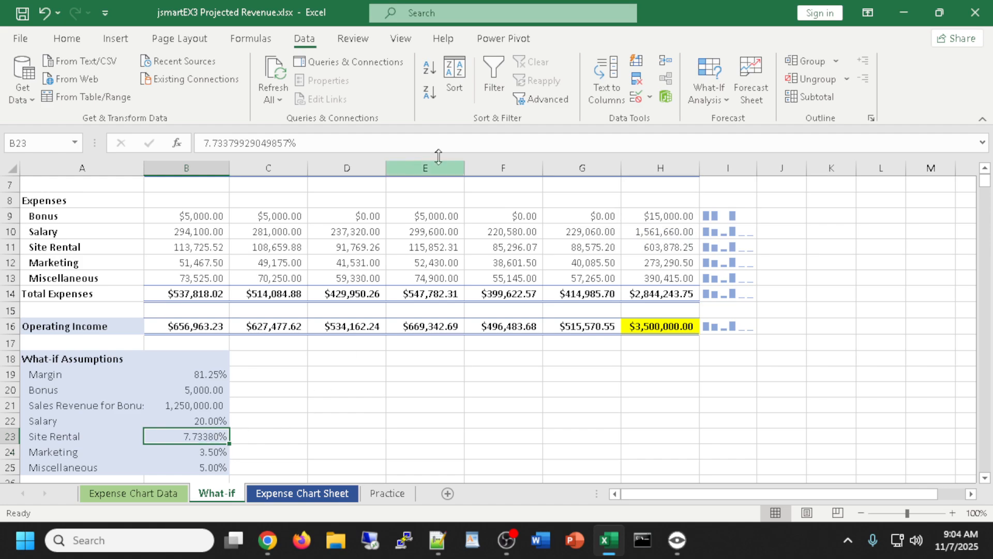
click(67, 39)
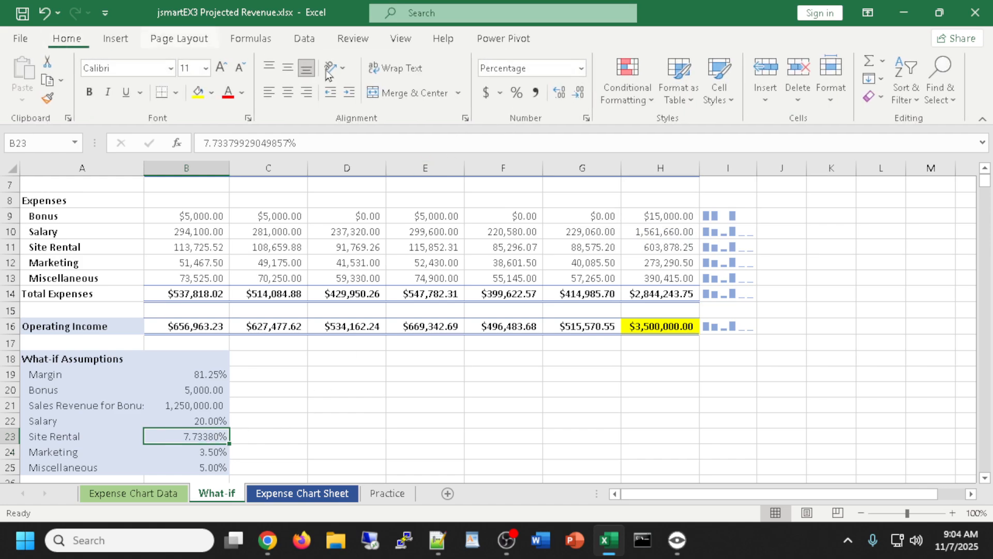
click(578, 93)
Trim the Site Rental rate in B23 down to 7.73% by removing decimals
click(580, 94)
click(580, 96)
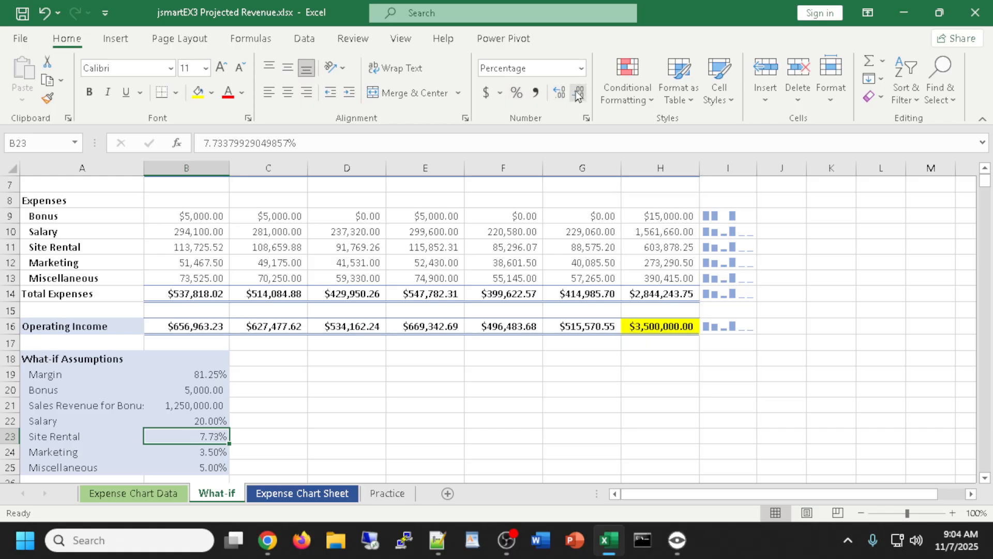
drag(504, 436, 504, 421)
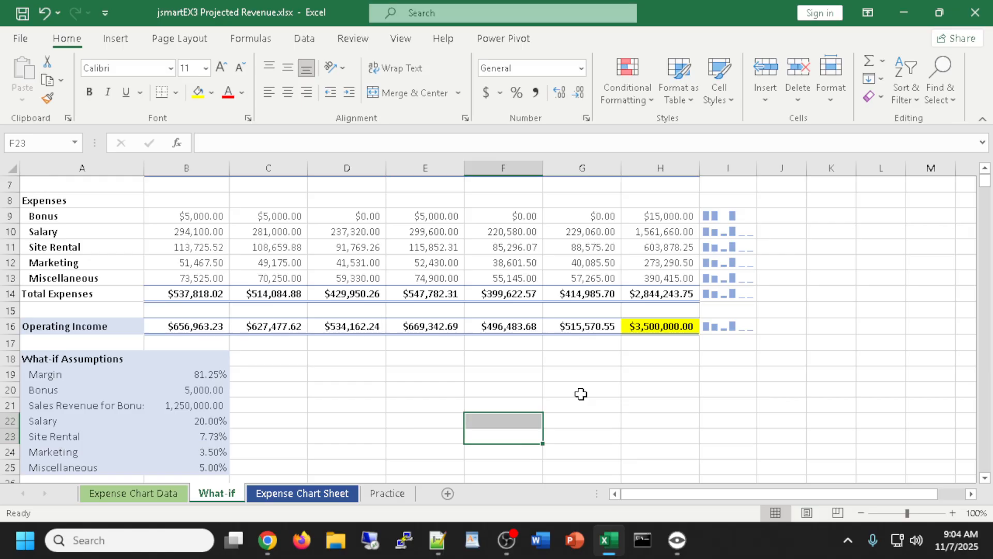
Enter 'Goal', 'op income' and 3,500,000 in D19:F19, with comma style on the value
click(367, 376)
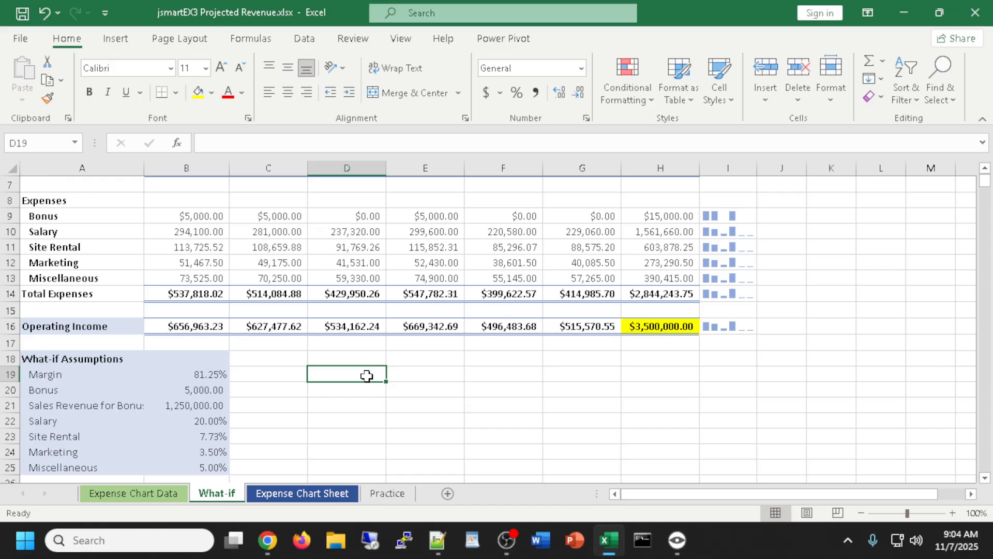
text(Goal)
key(Tab)
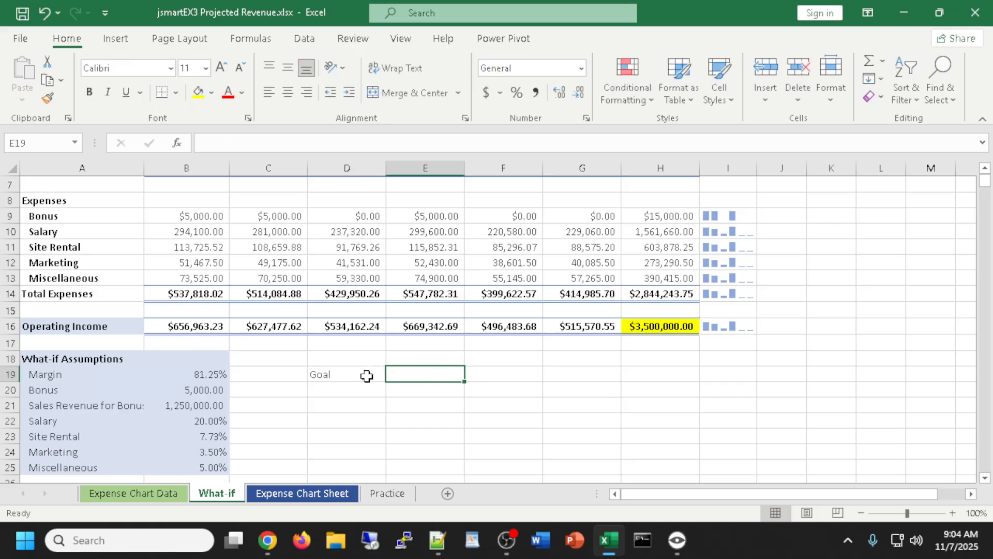
text(income)
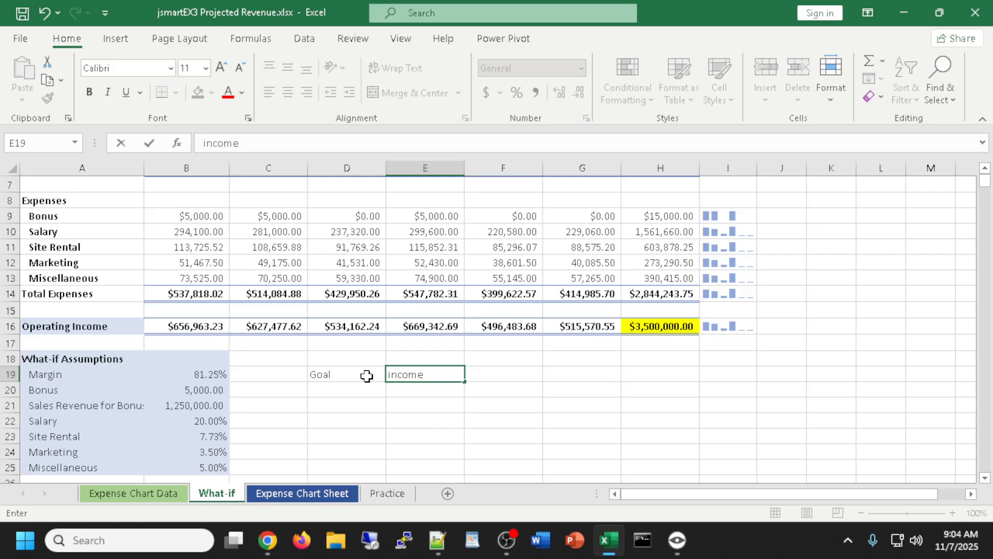
key(BackSpace)
key(BackSpace)
key(BackSpace)
key(BackSpace)
key(BackSpace)
key(BackSpace)
key(BackSpace)
text(op income)
key(Tab)
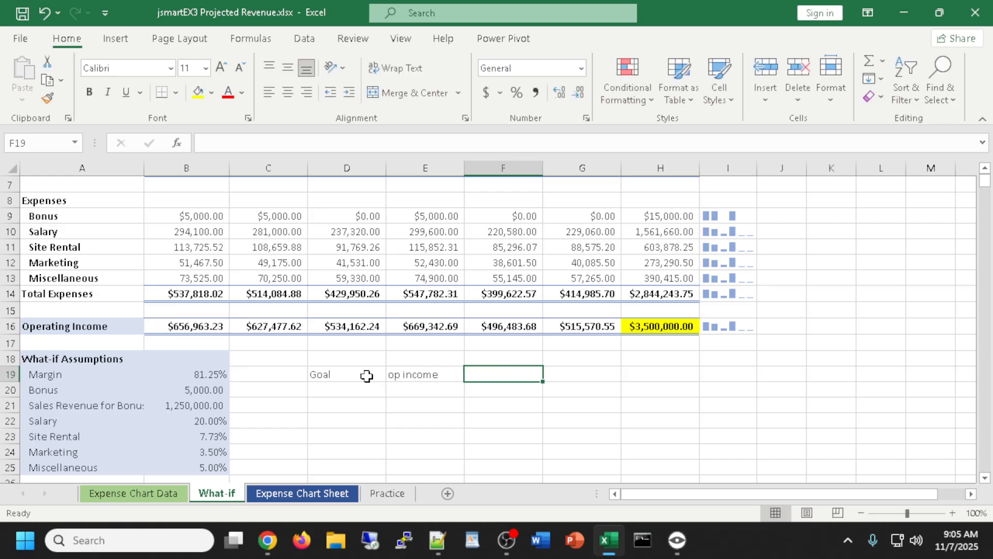
text(350)
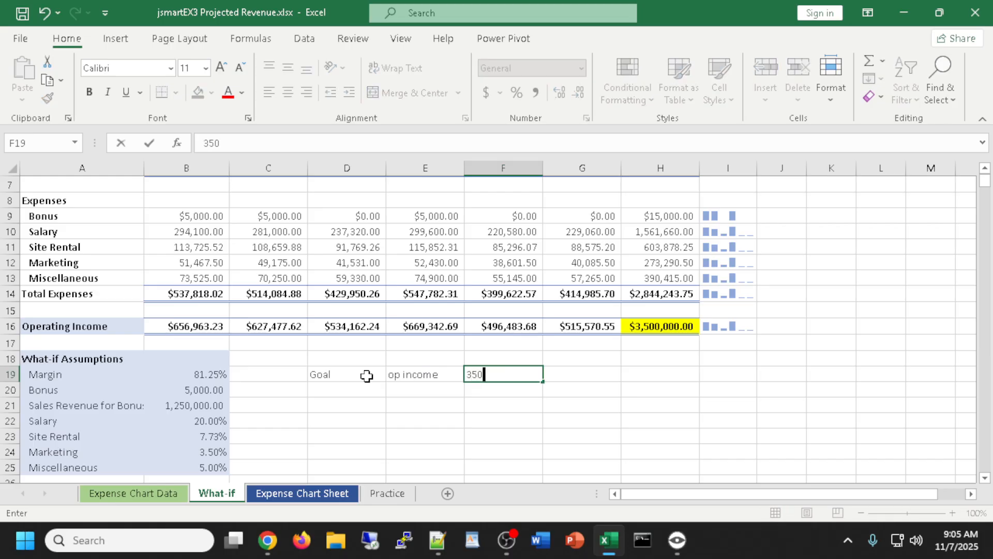
text(0000)
key(Return)
click(512, 376)
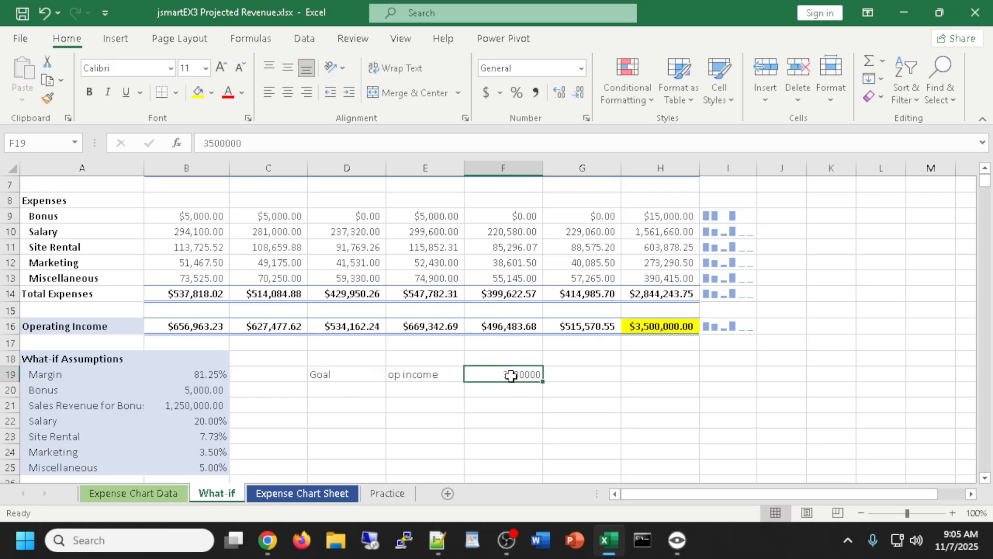
click(536, 92)
Add the labels 'change' and 'site rental' in D20 and E20
click(351, 391)
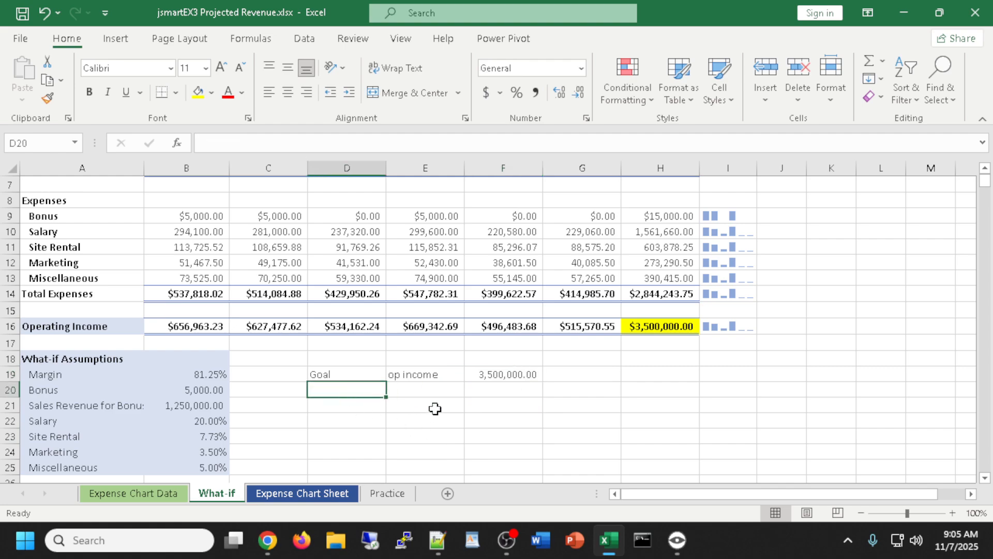
text(chage)
key(BackSpace)
key(BackSpace)
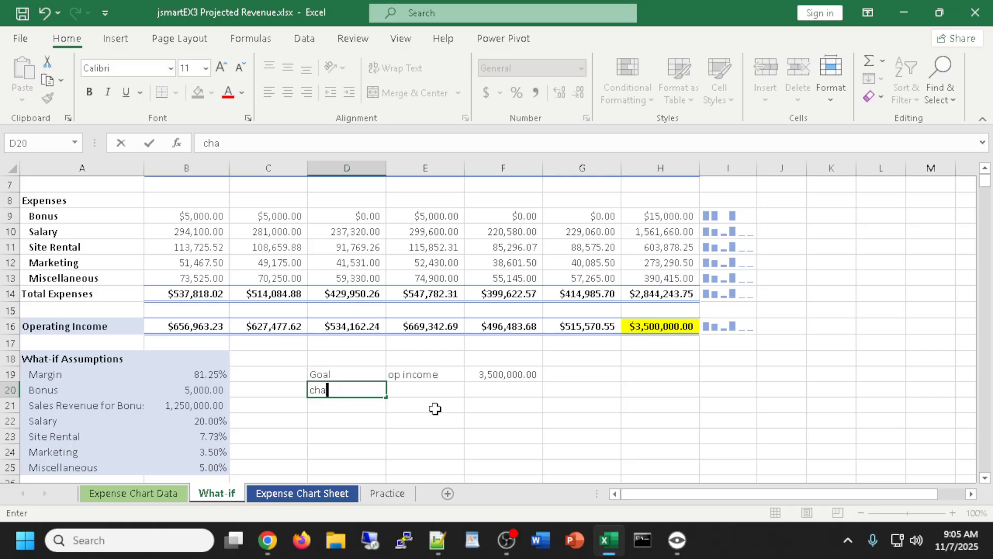
text(nge)
key(Tab)
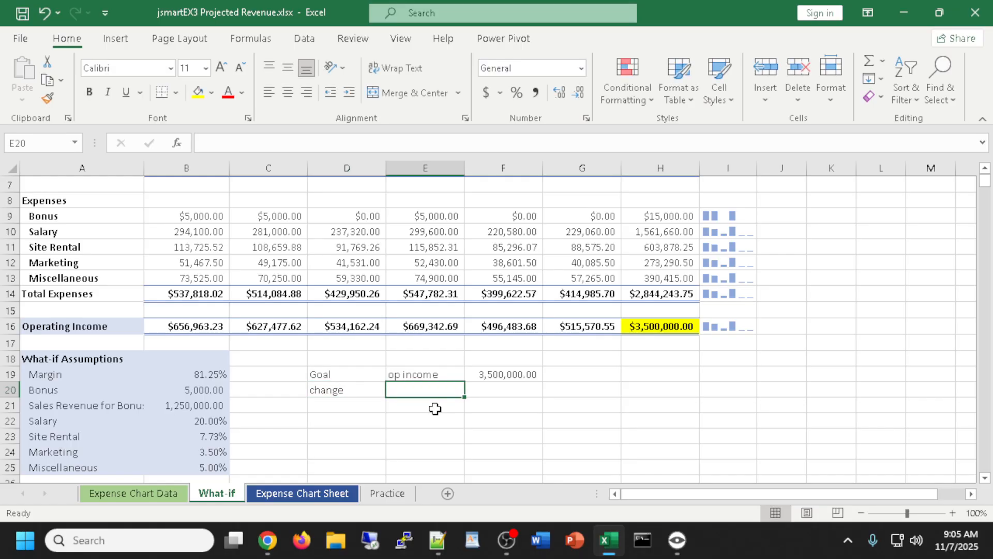
text(site rental)
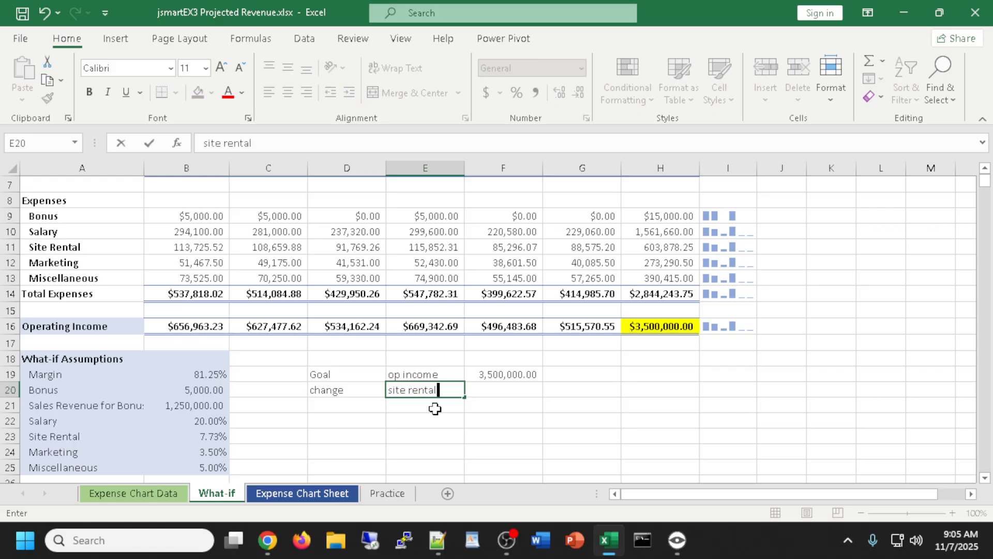
key(Tab)
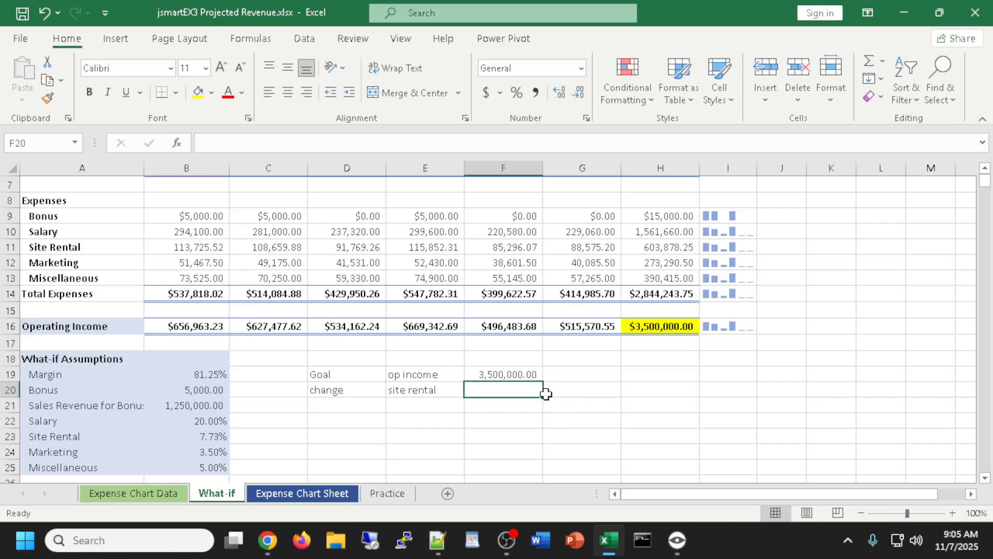
Add the column headings 'finish' in F18 and 'start' in G18
click(518, 359)
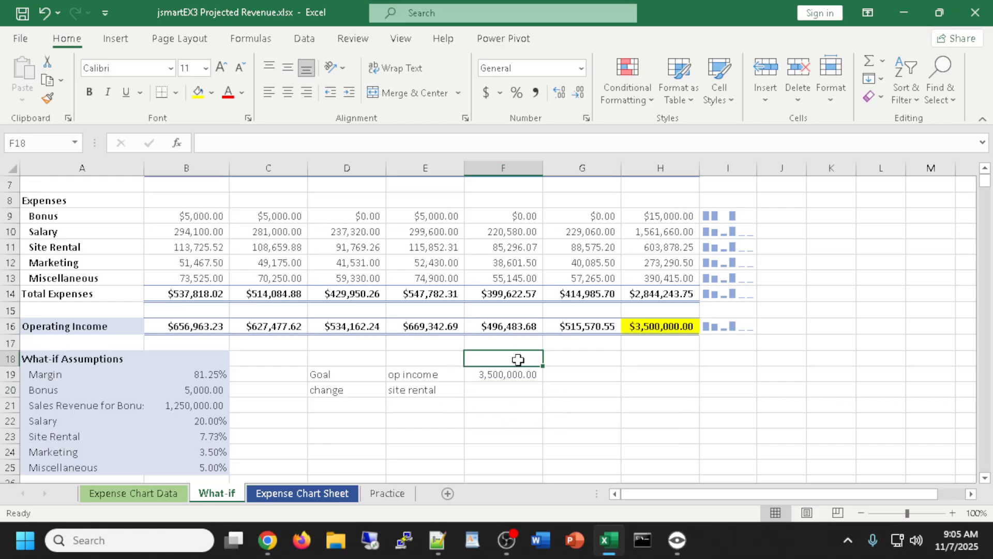
text(finish)
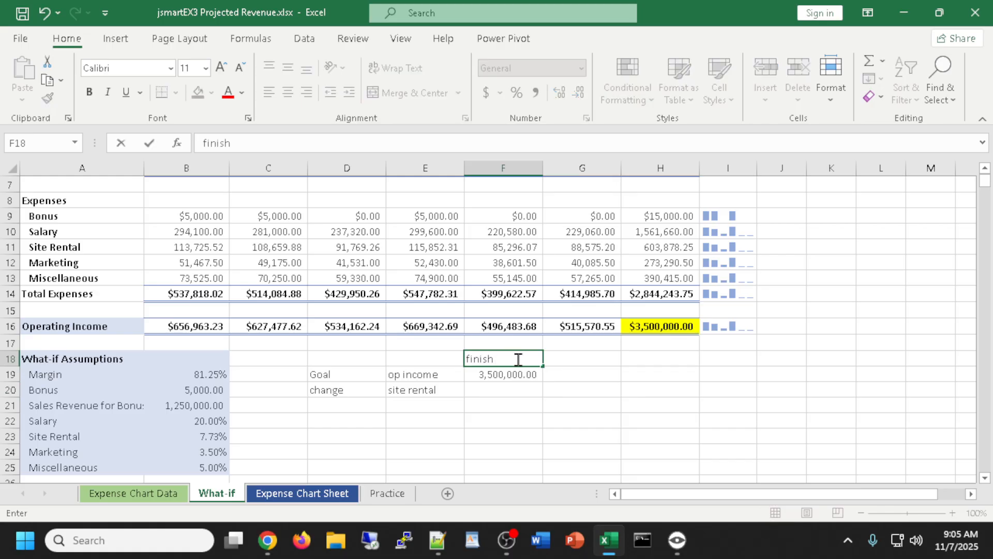
click(587, 359)
text(start)
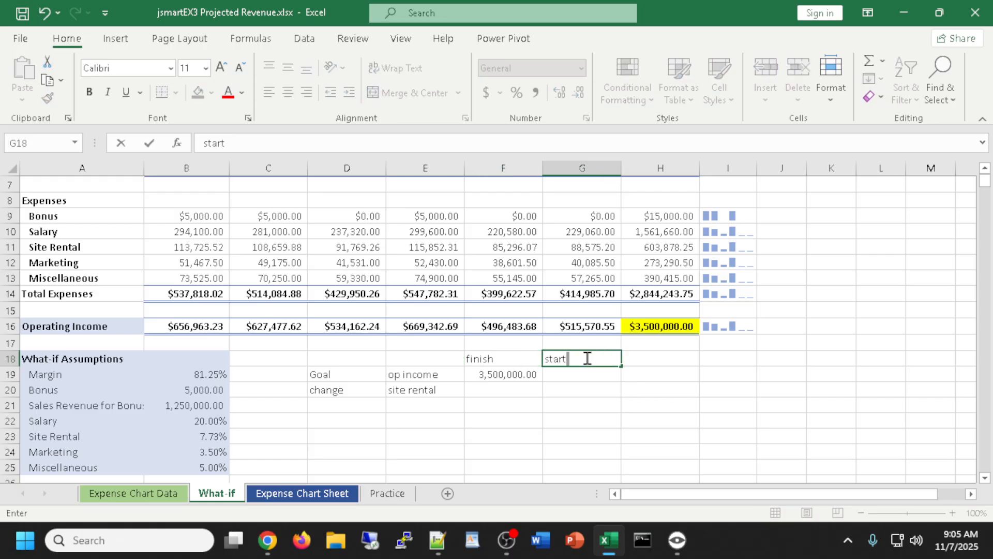
click(497, 392)
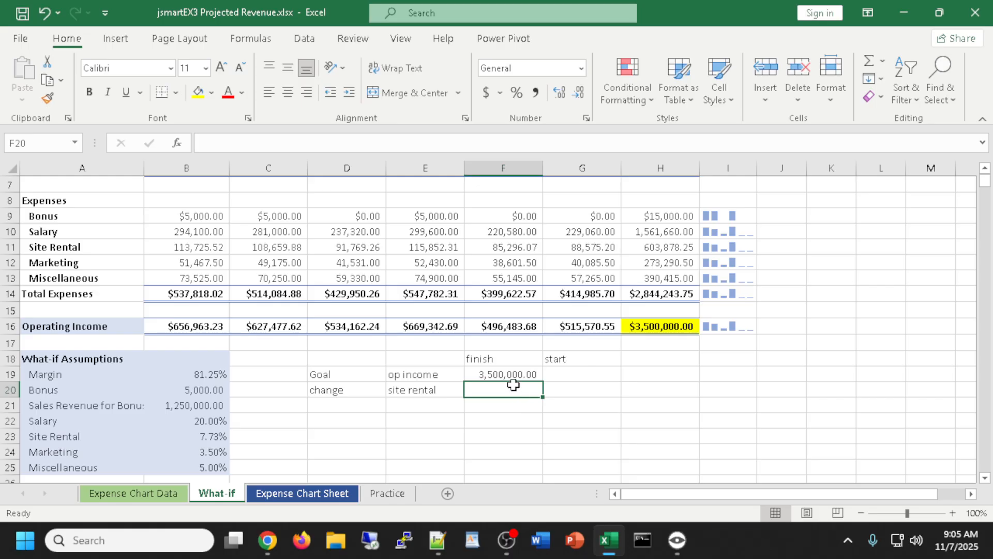
Link F20 to the Site Rental rate with =B23 and enter 10% in G20
text(=)
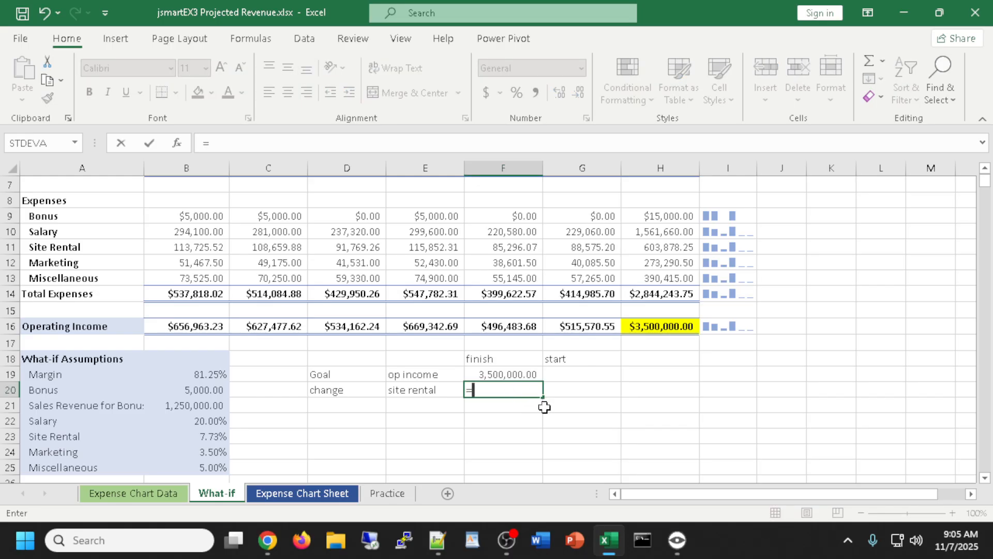
click(204, 436)
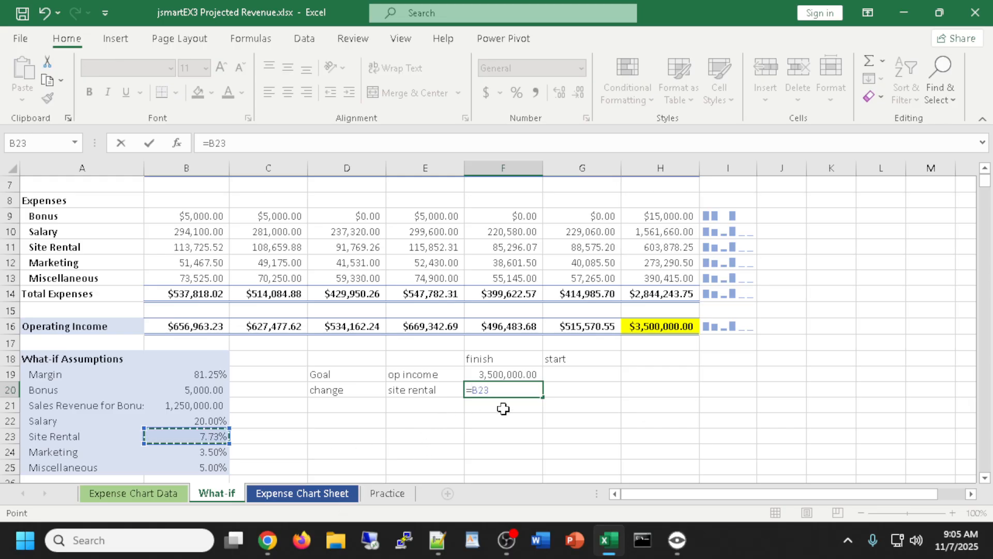
key(Return)
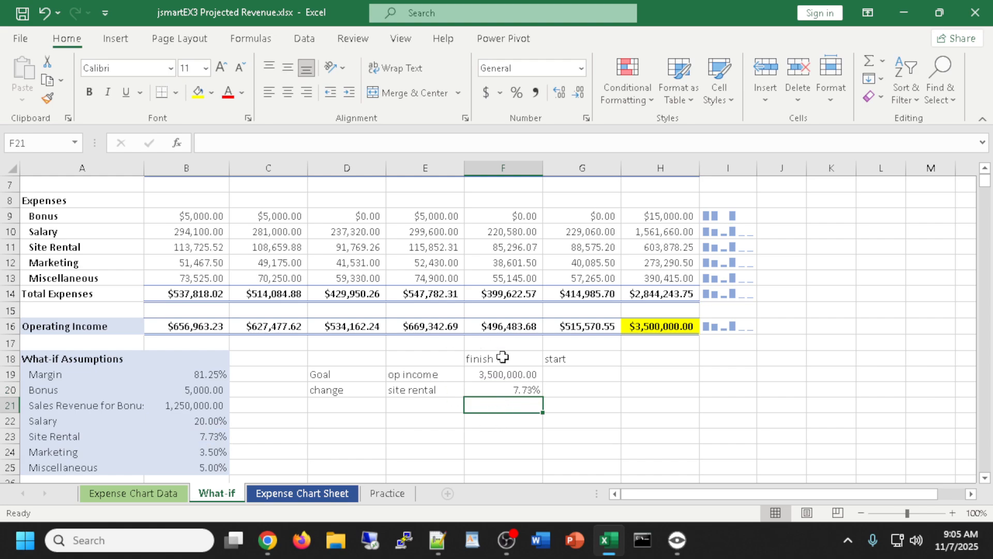
click(583, 386)
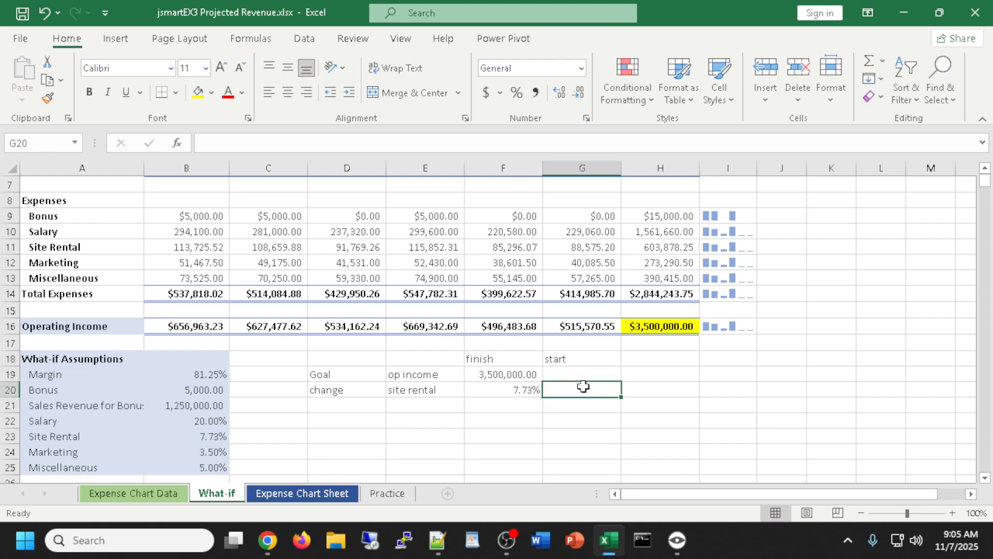
text(10%)
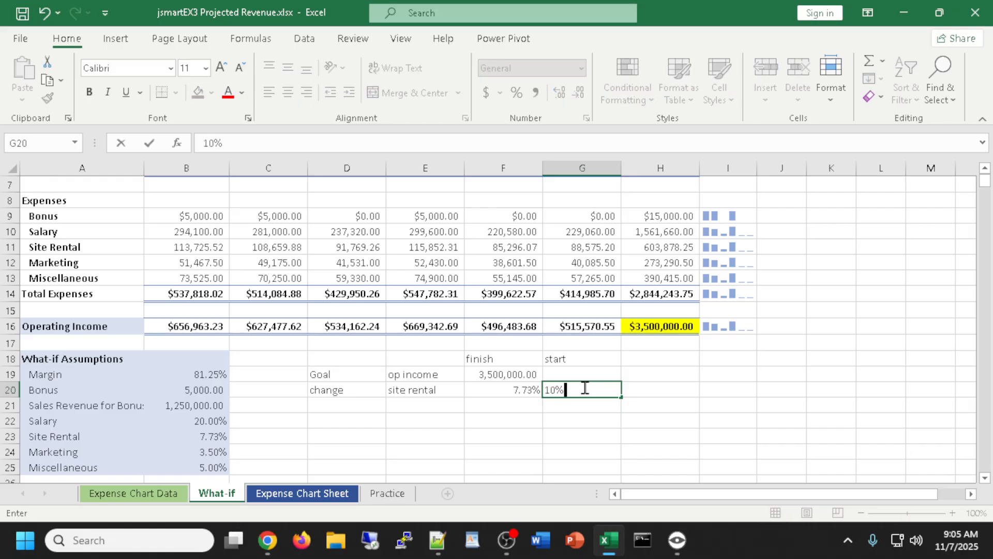
key(Return)
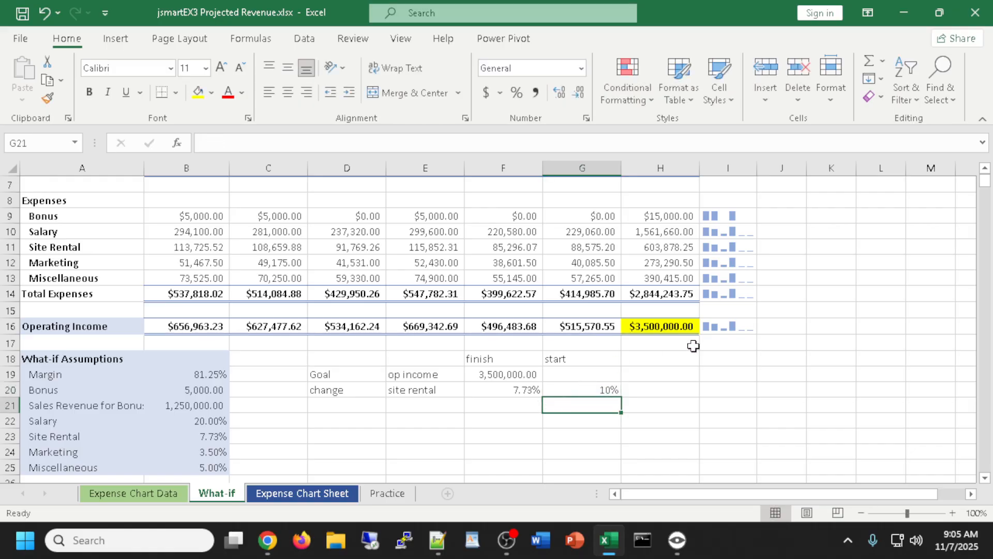
click(578, 373)
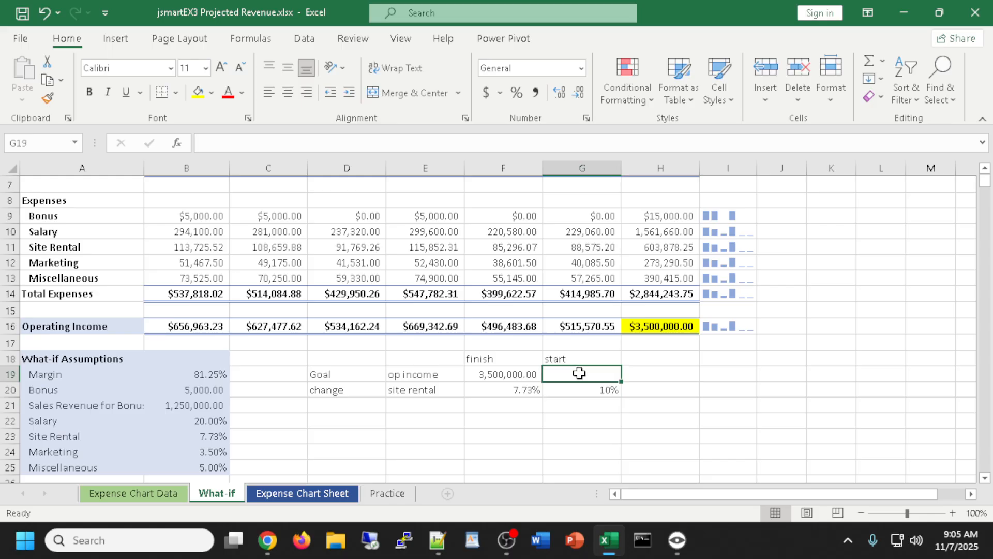
Paste the 3,323,048.25 operating income from Expense Chart Data H16 as a value into G19, comma-styled
click(137, 498)
click(769, 262)
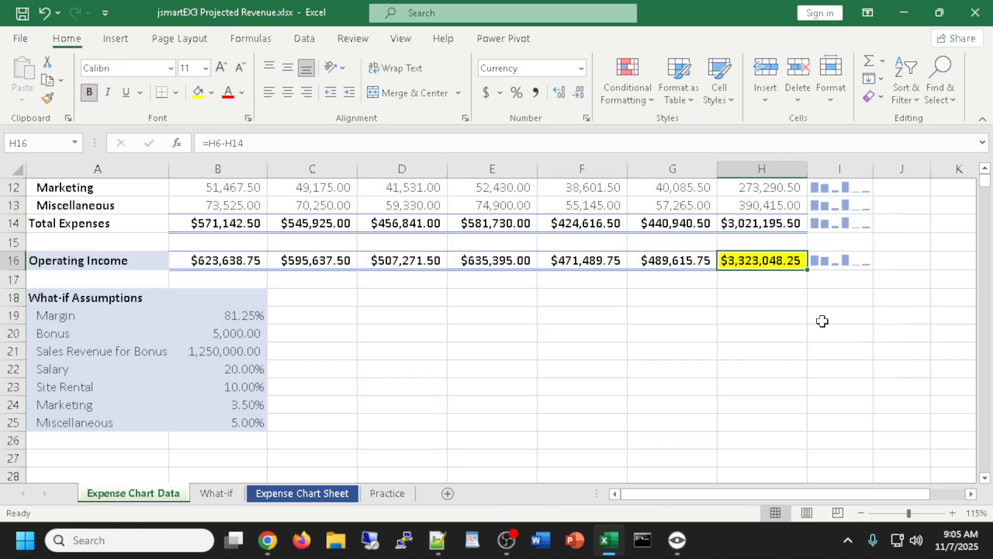
key(ctrl+c)
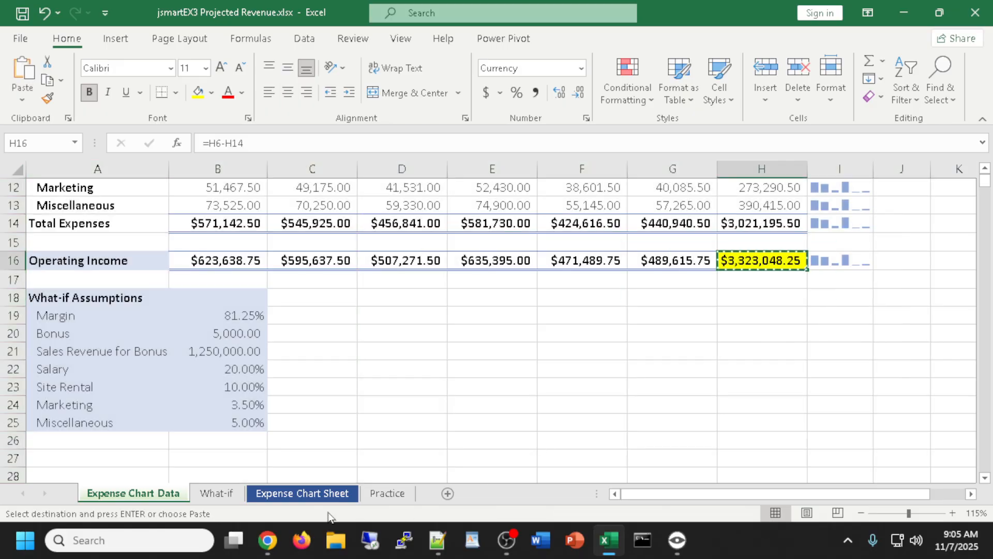
click(217, 493)
right_click(574, 381)
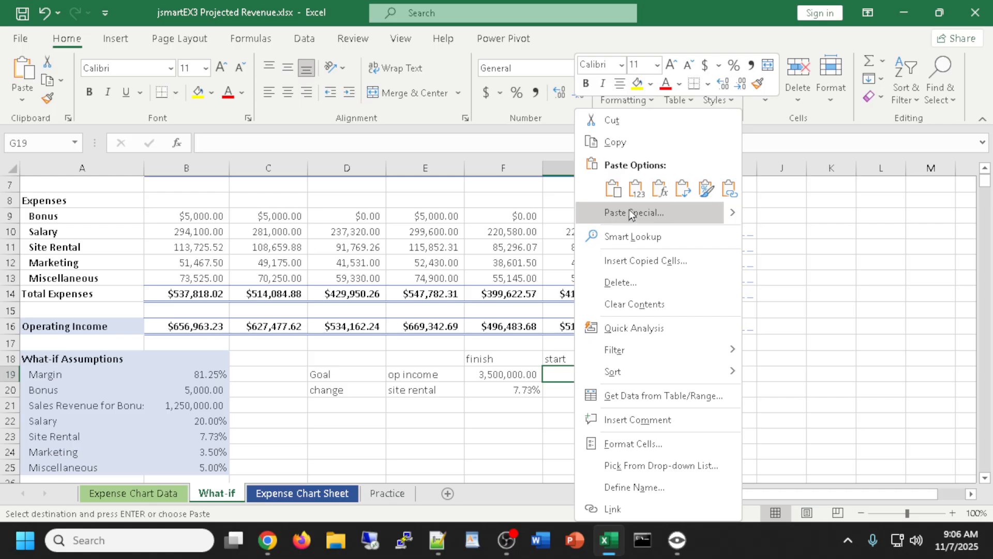
click(637, 189)
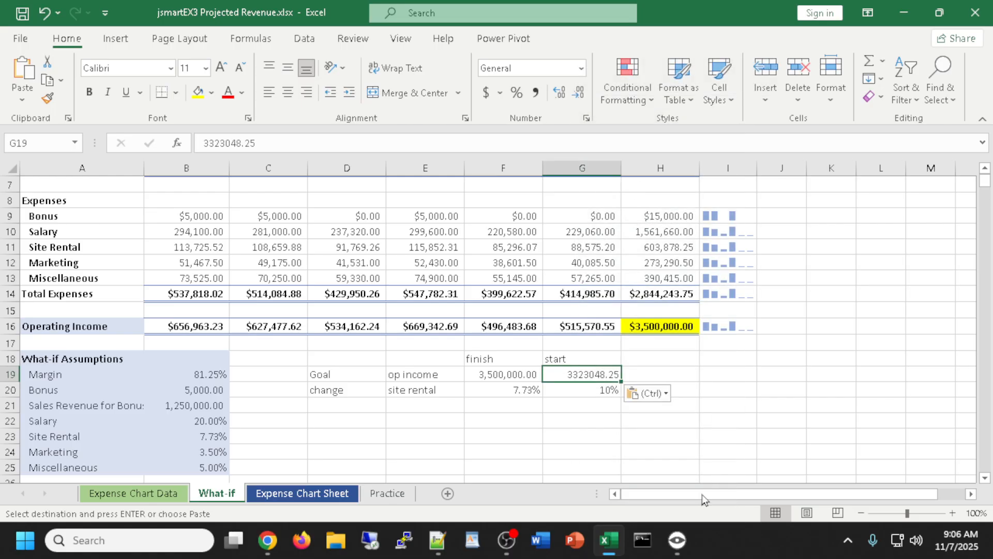
click(560, 435)
click(586, 376)
click(535, 93)
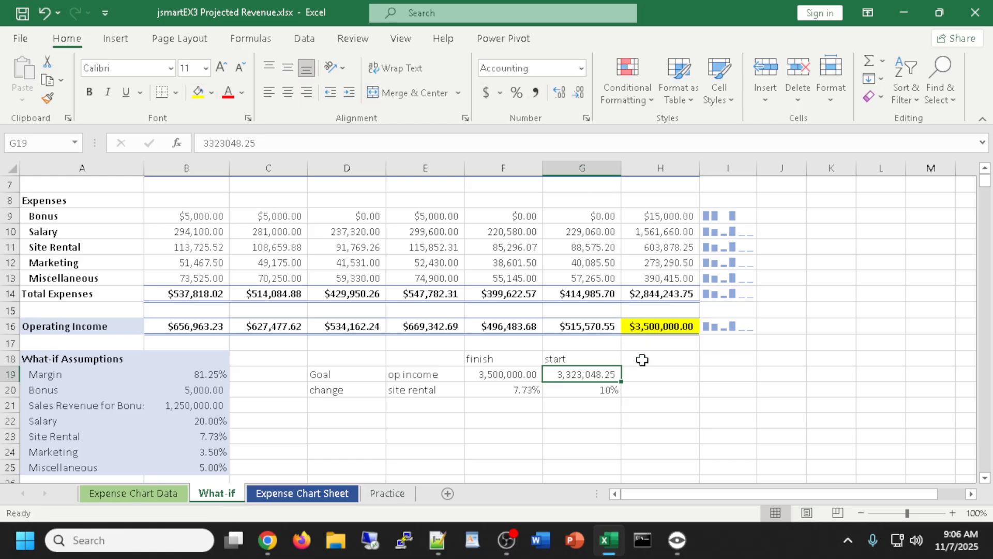
click(597, 441)
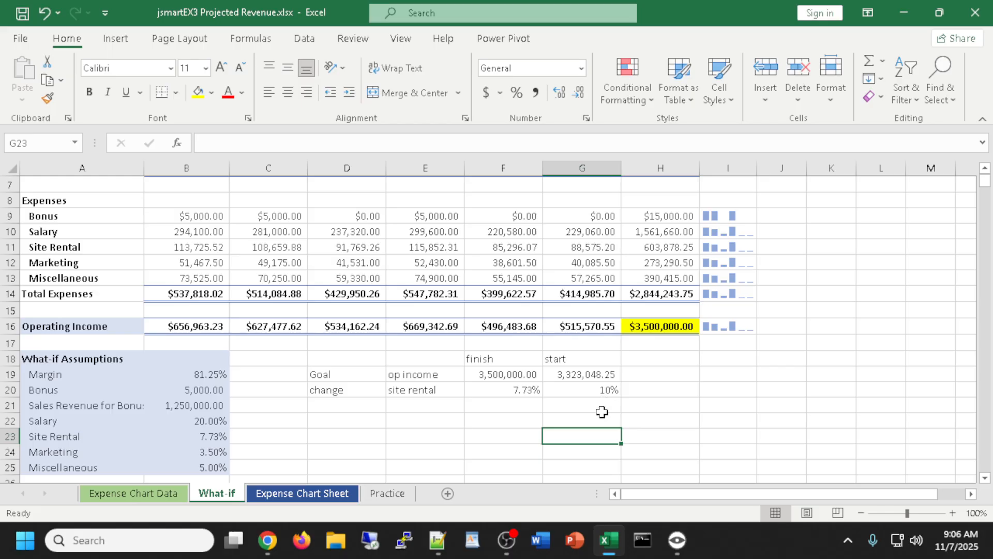
drag(572, 374, 587, 389)
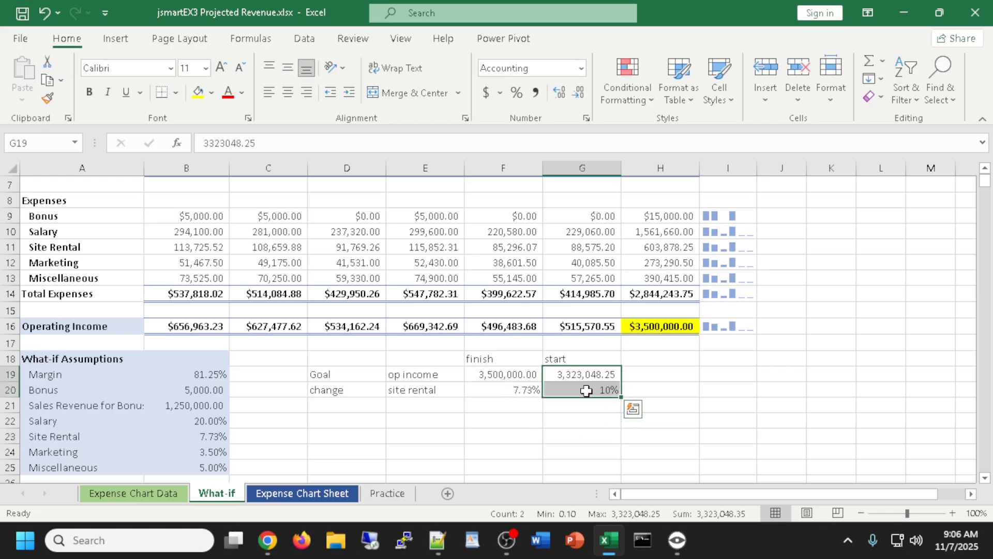
click(504, 390)
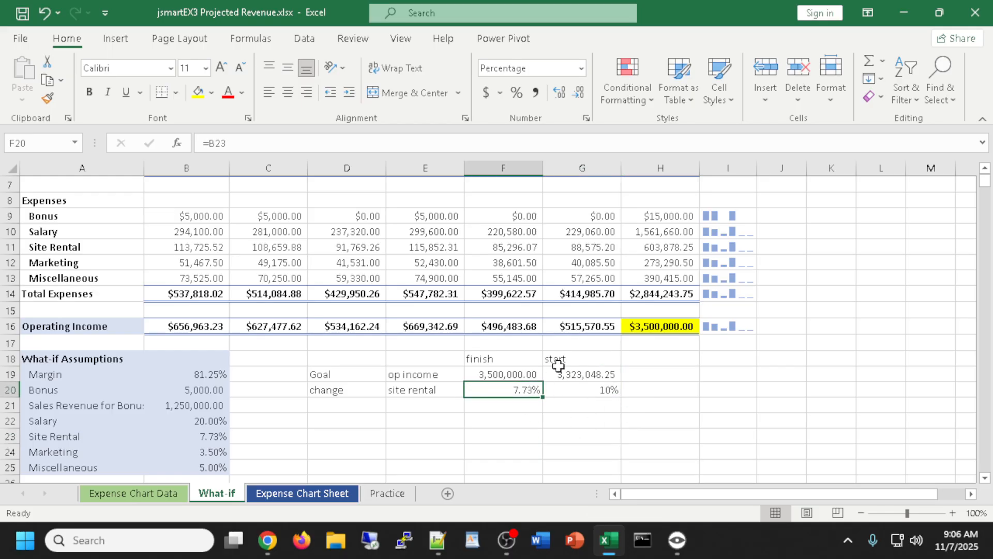
click(598, 373)
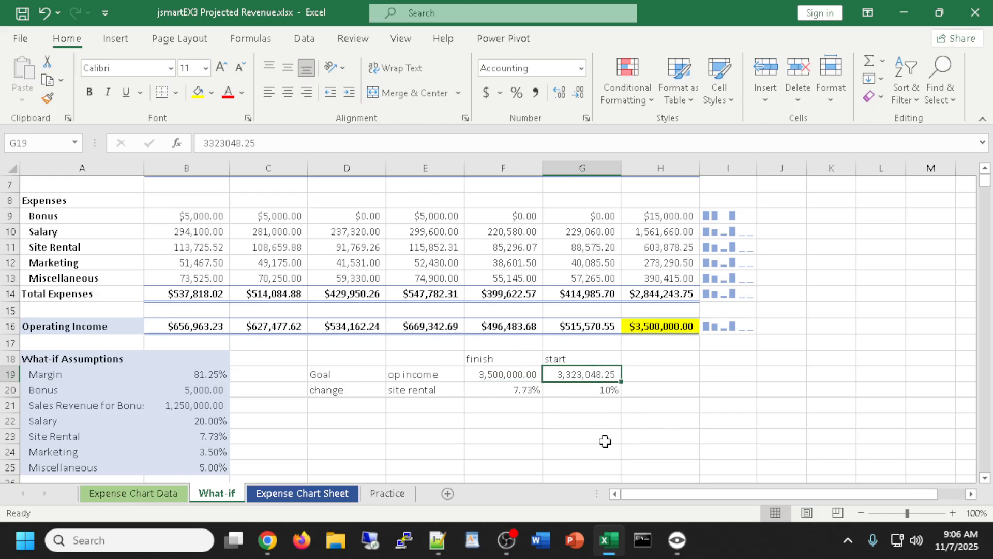
click(508, 373)
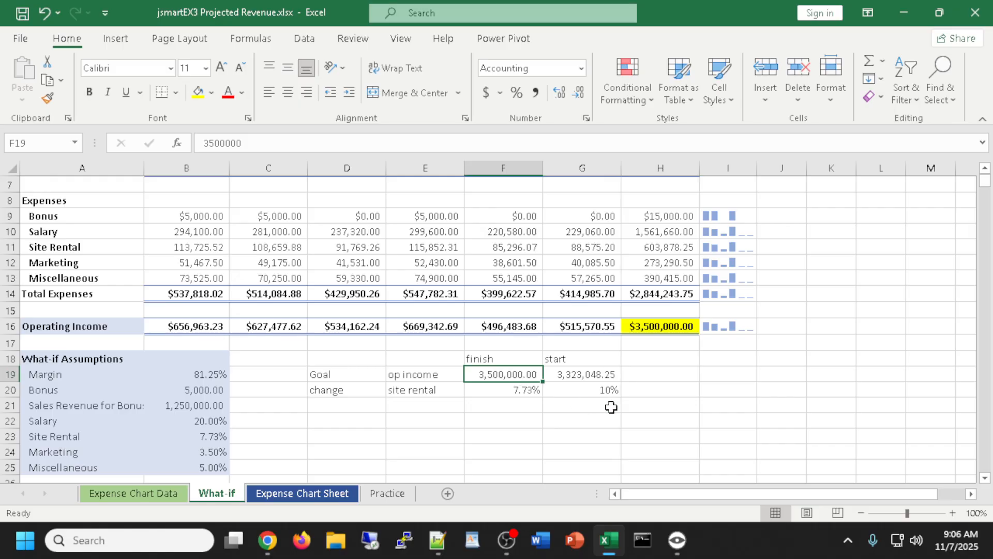
click(586, 389)
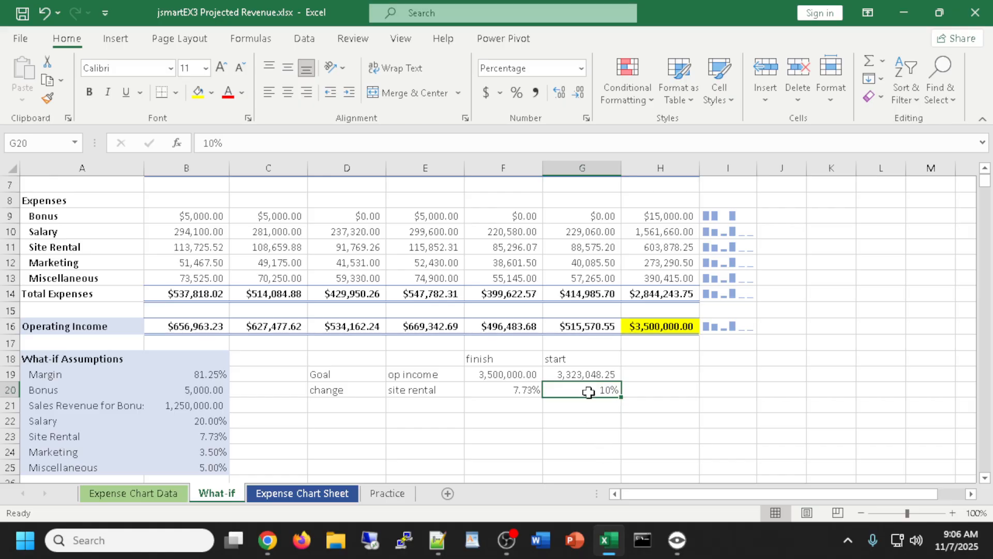
click(503, 390)
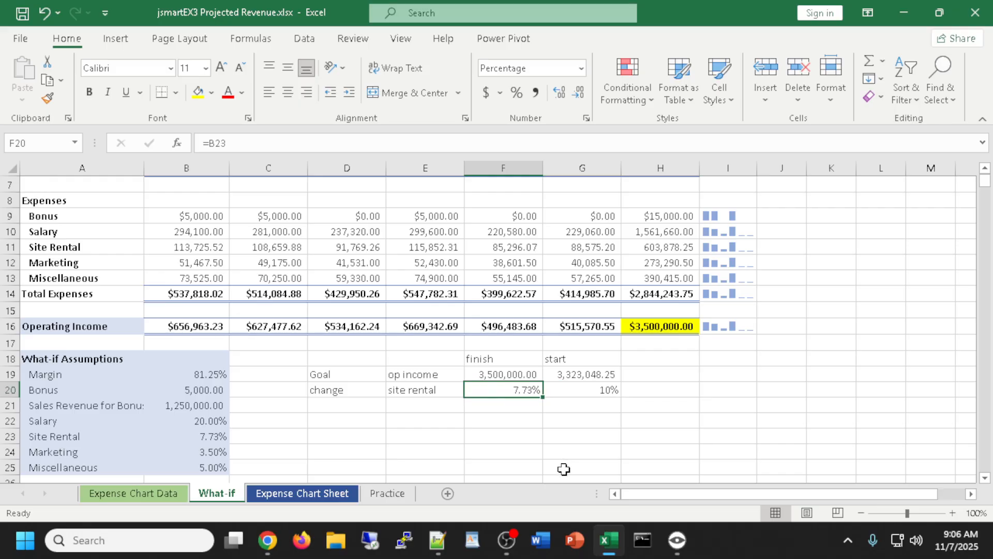
click(333, 423)
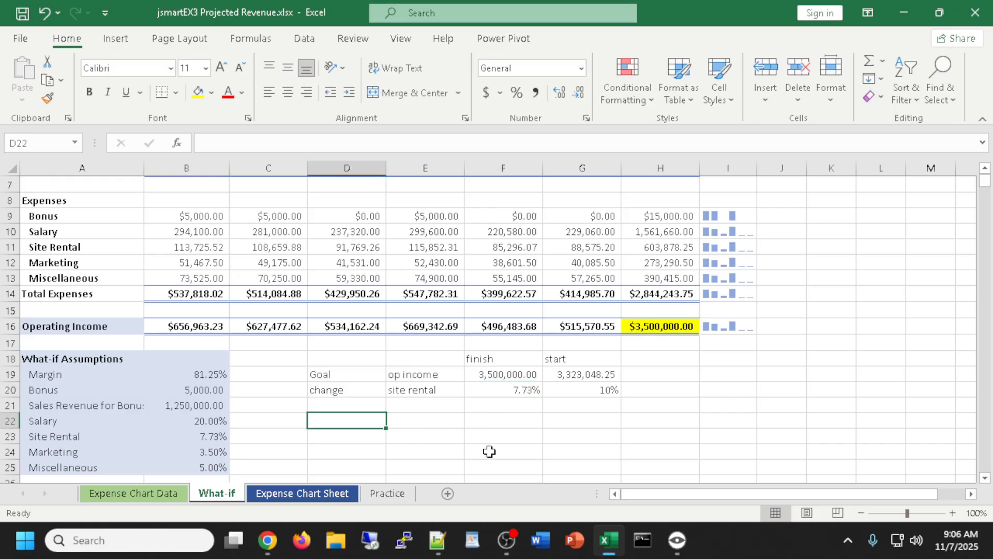
Type 'what changed? original, new' in D22 and 'result? original, new' in D23
text(w)
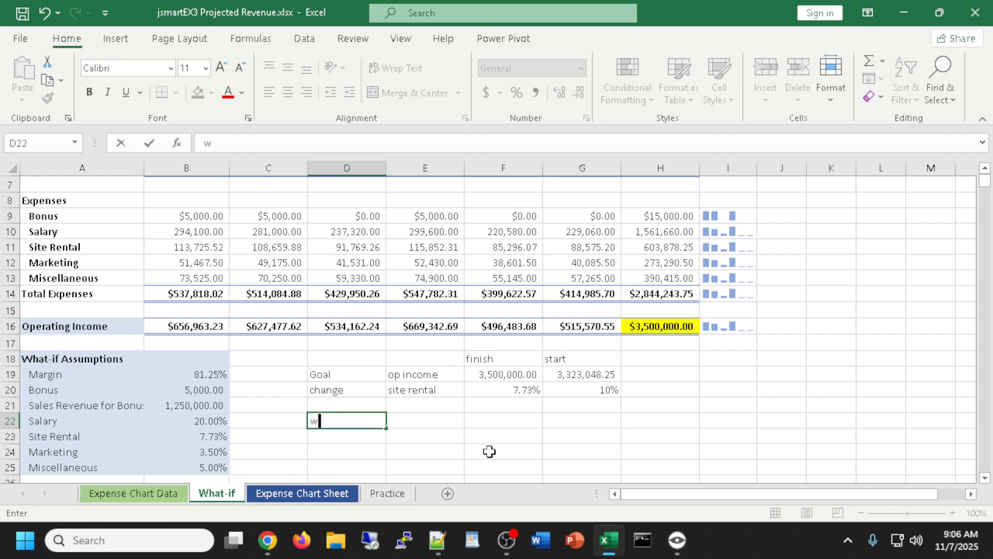
text(hat changed)
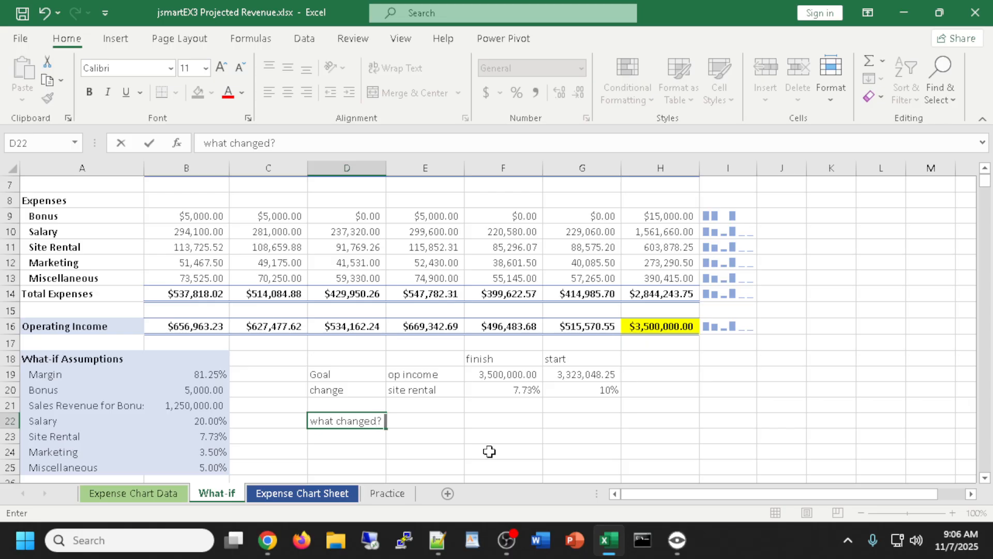
text(? original, new)
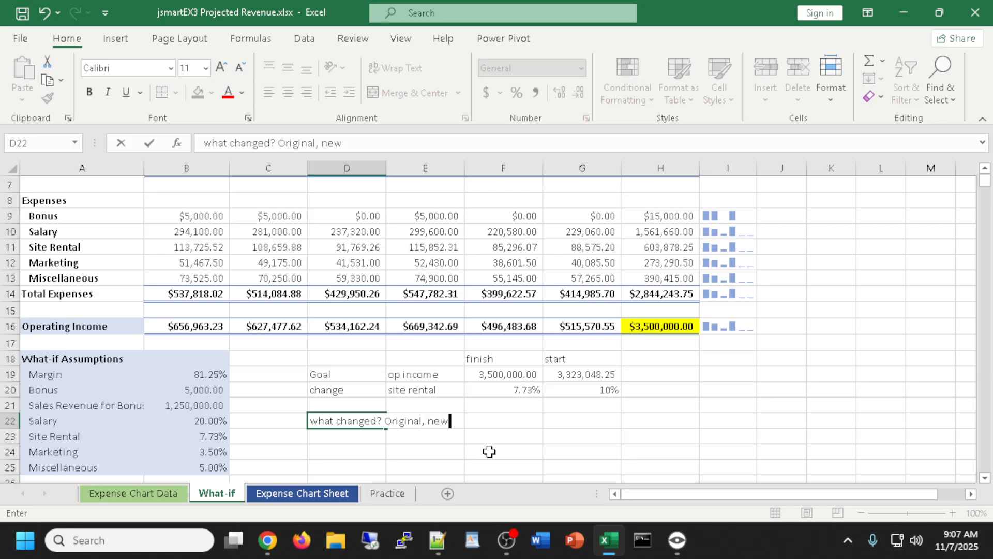
key(Return)
text(reusl)
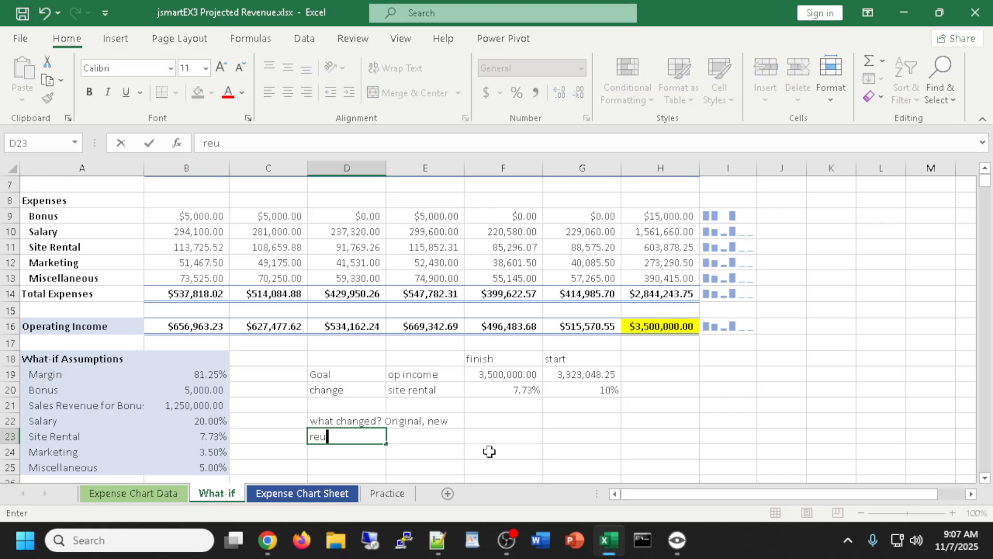
key(BackSpace)
key(BackSpace)
key(BackSpace)
key(BackSpace)
key(BackSpace)
key(BackSpace)
text(esult? original)
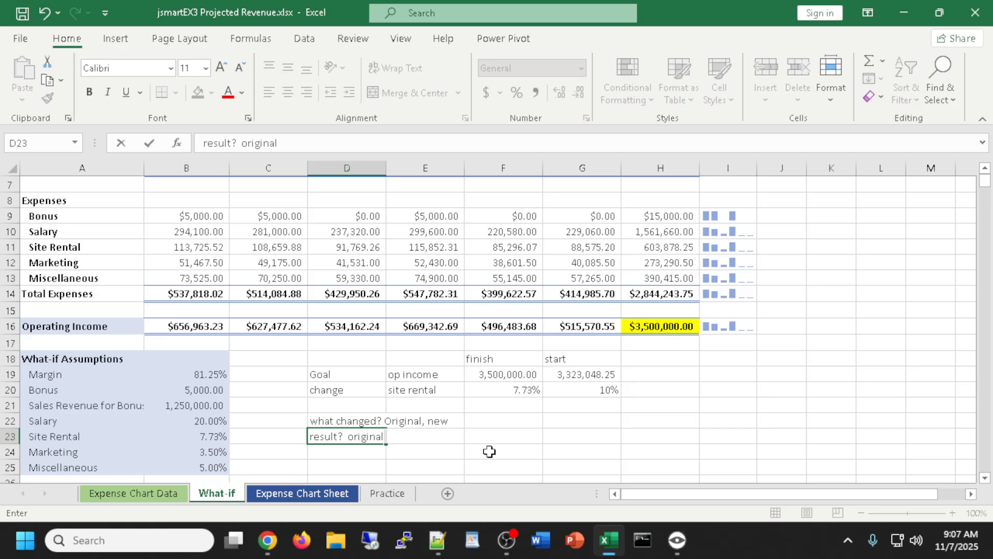
text(, new)
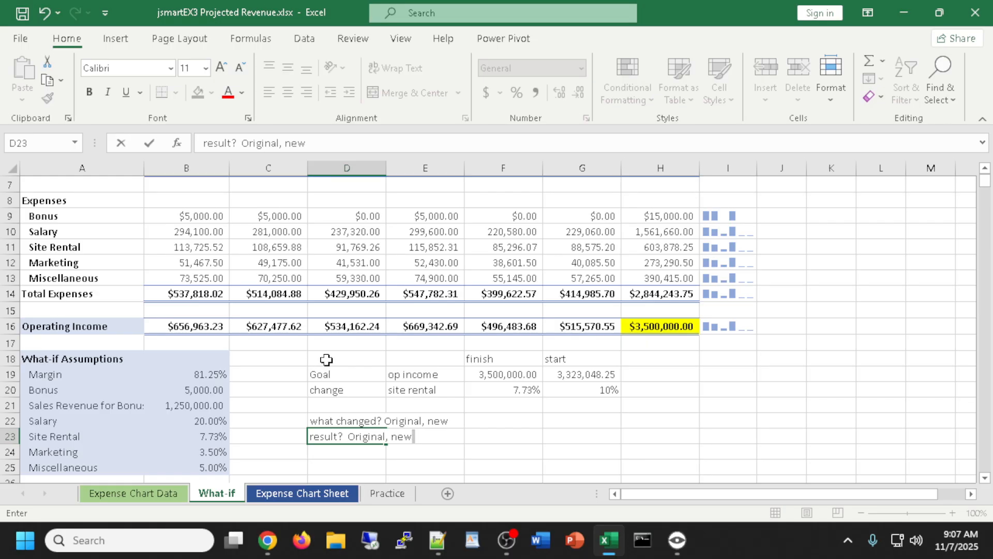
click(513, 456)
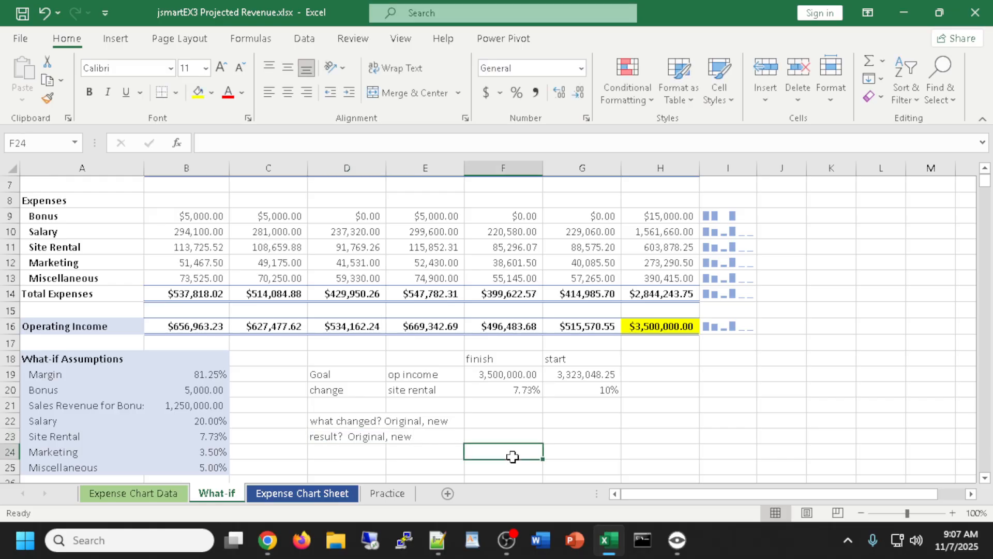